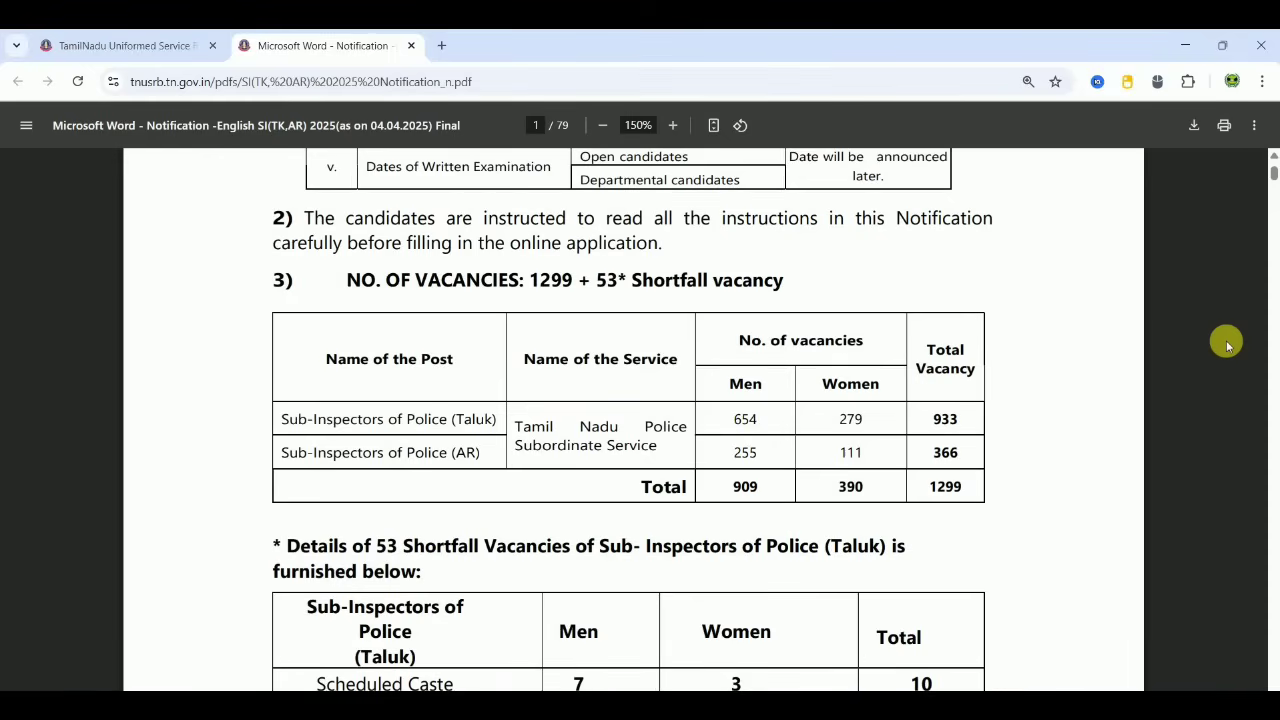
Read through the Sub-Inspector recruitment notification's vacancies, qualifications, age limits, quotas and selection stages, and return to its first page.
scroll(1227, 343, down, 1)
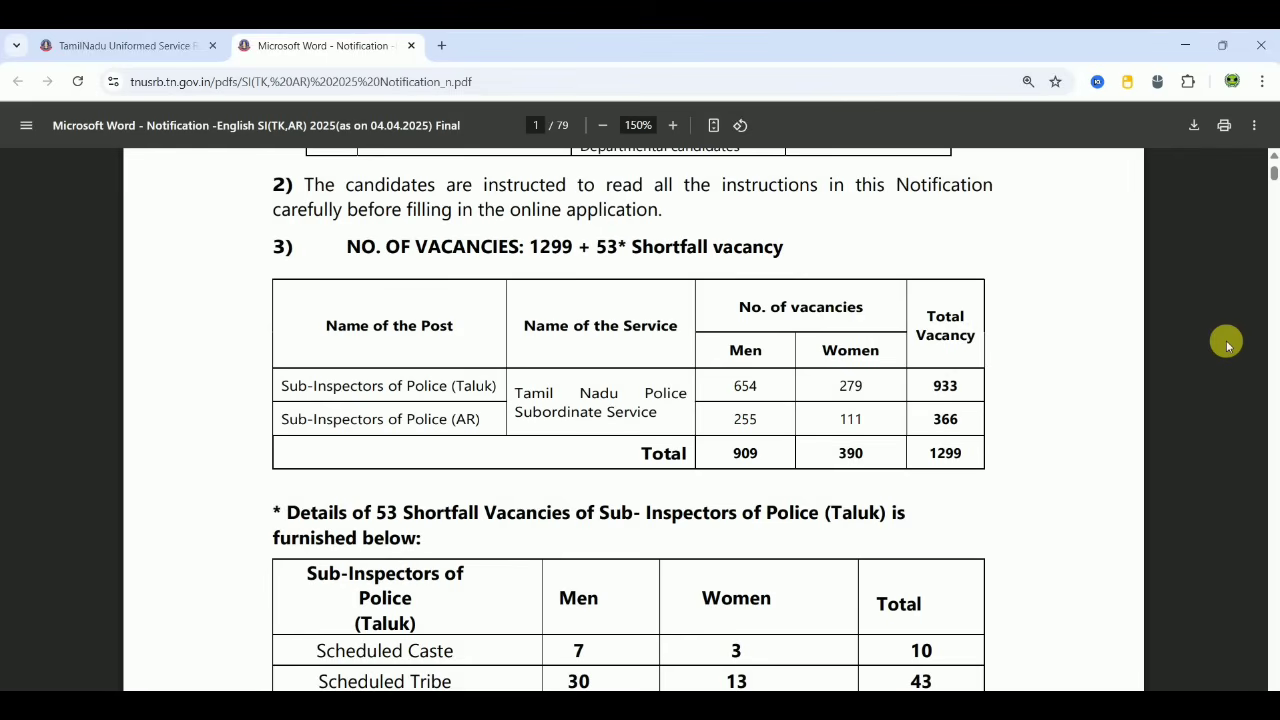
scroll(1227, 343, down, 10)
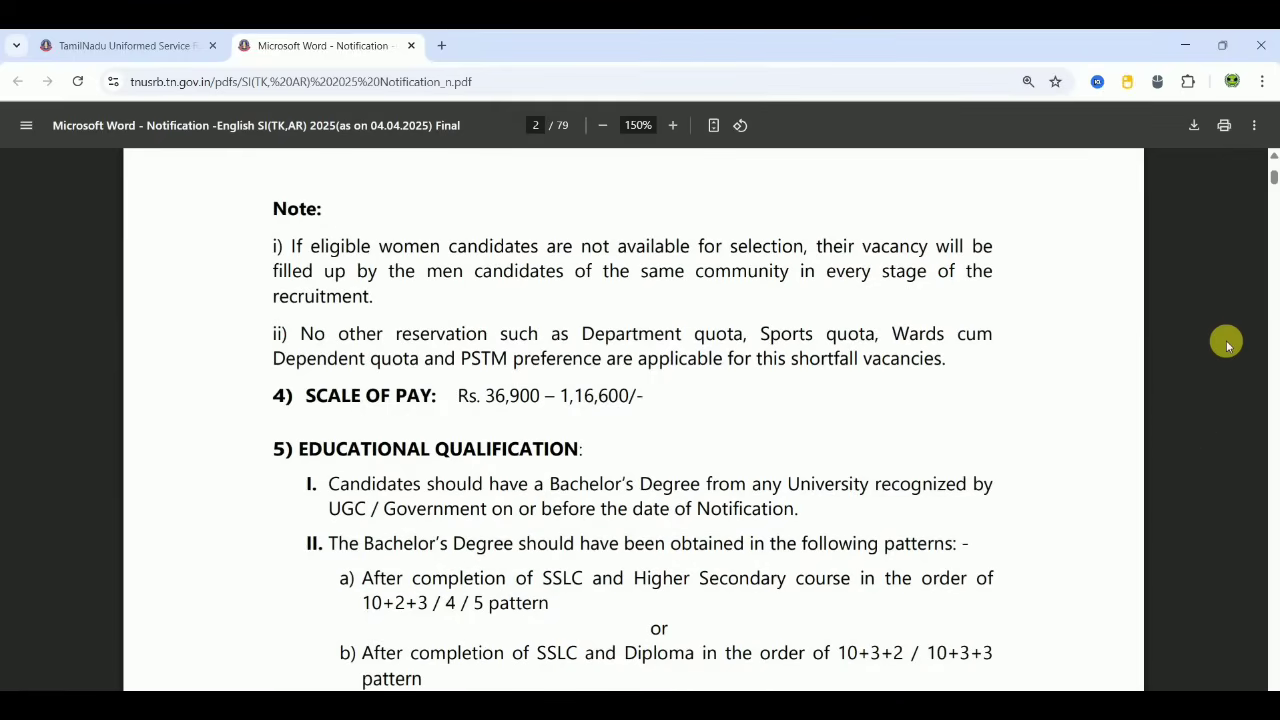
scroll(1227, 343, down, 11)
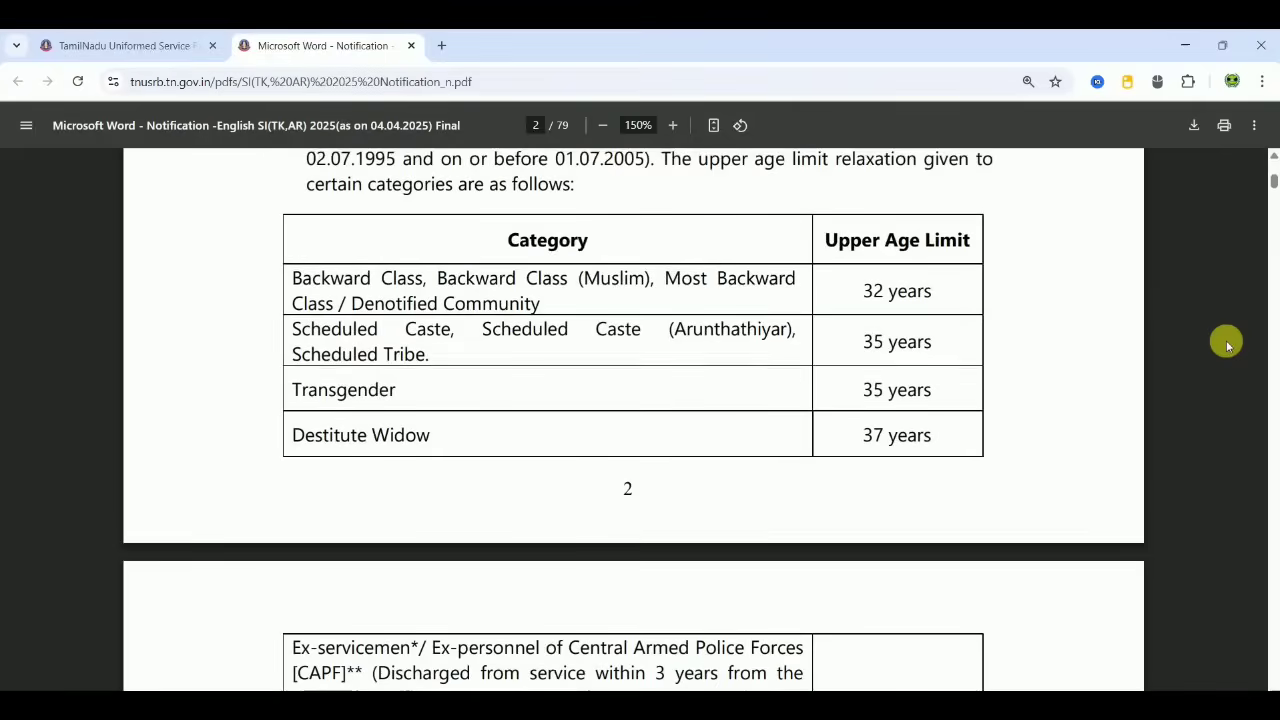
scroll(1227, 343, down, 5)
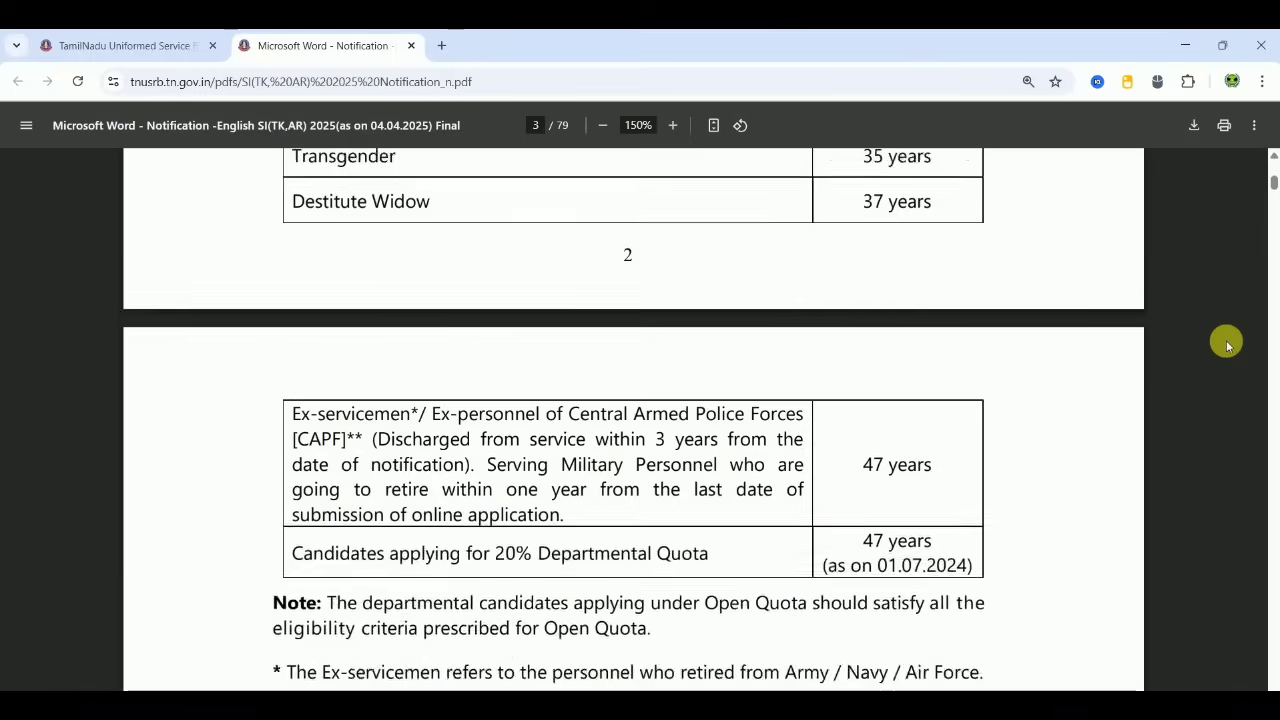
scroll(1227, 343, down, 20)
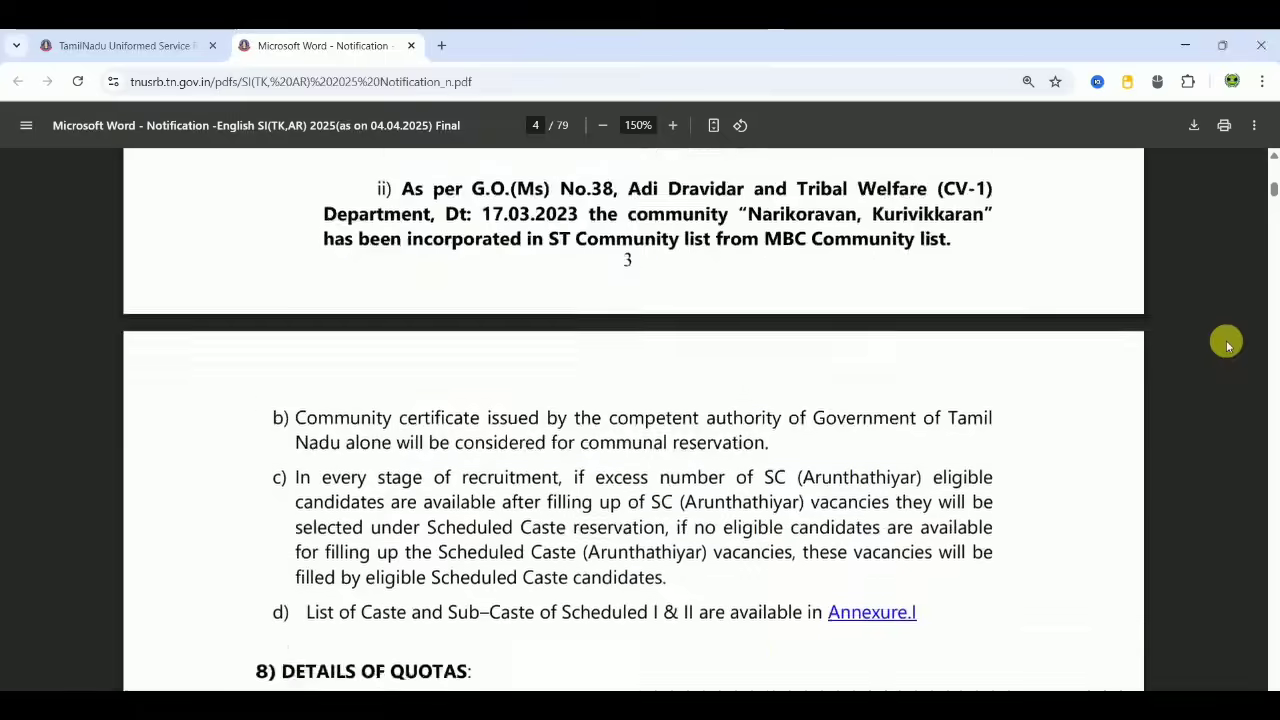
scroll(1227, 343, down, 18)
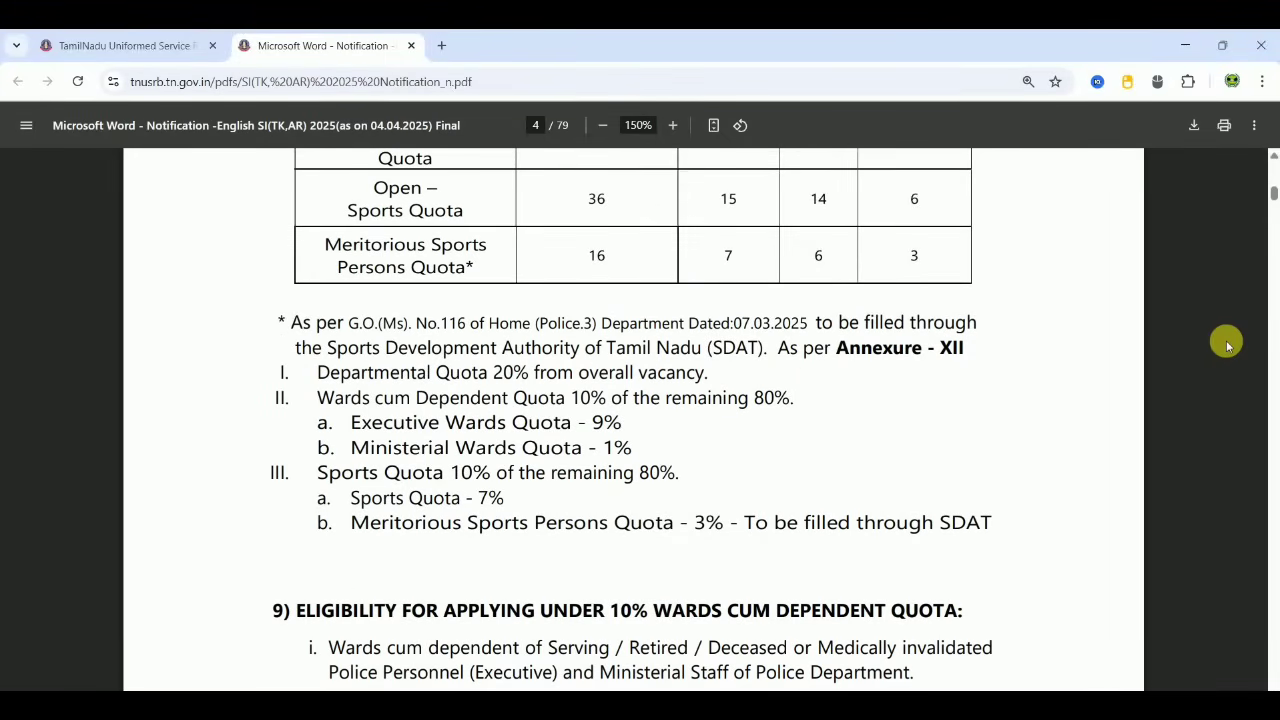
scroll(1227, 343, down, 10)
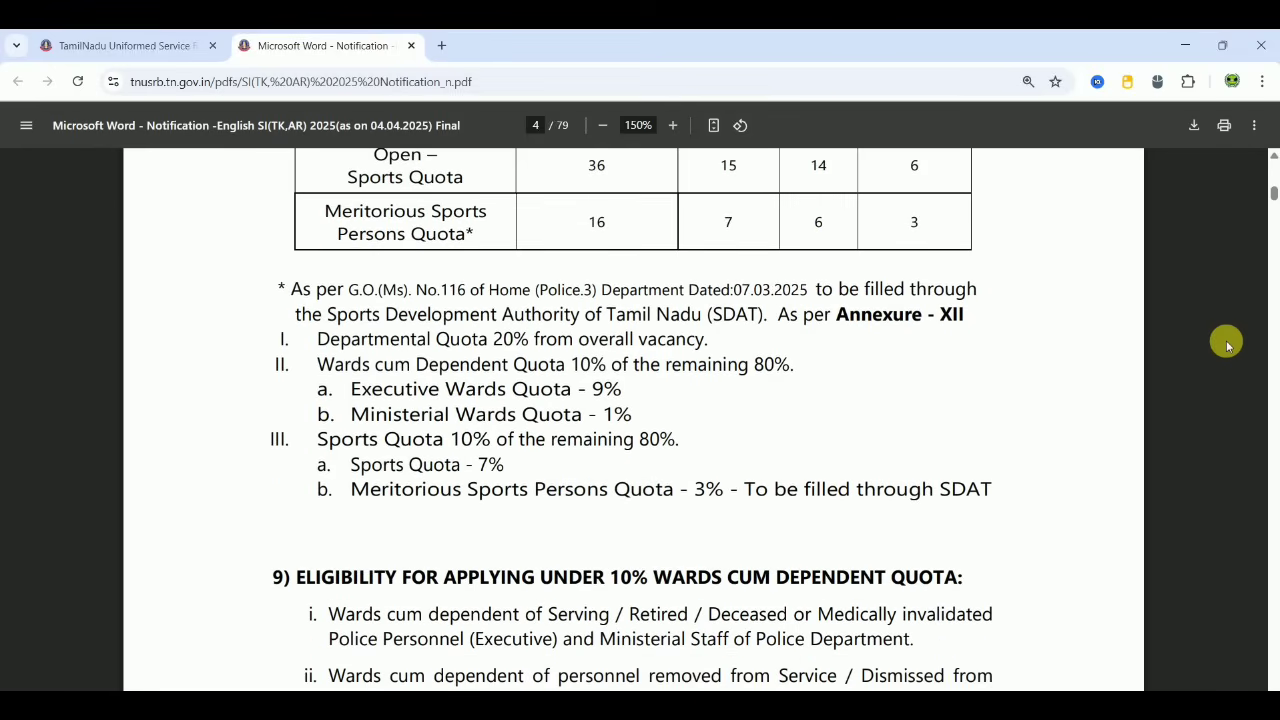
scroll(1227, 343, down, 15)
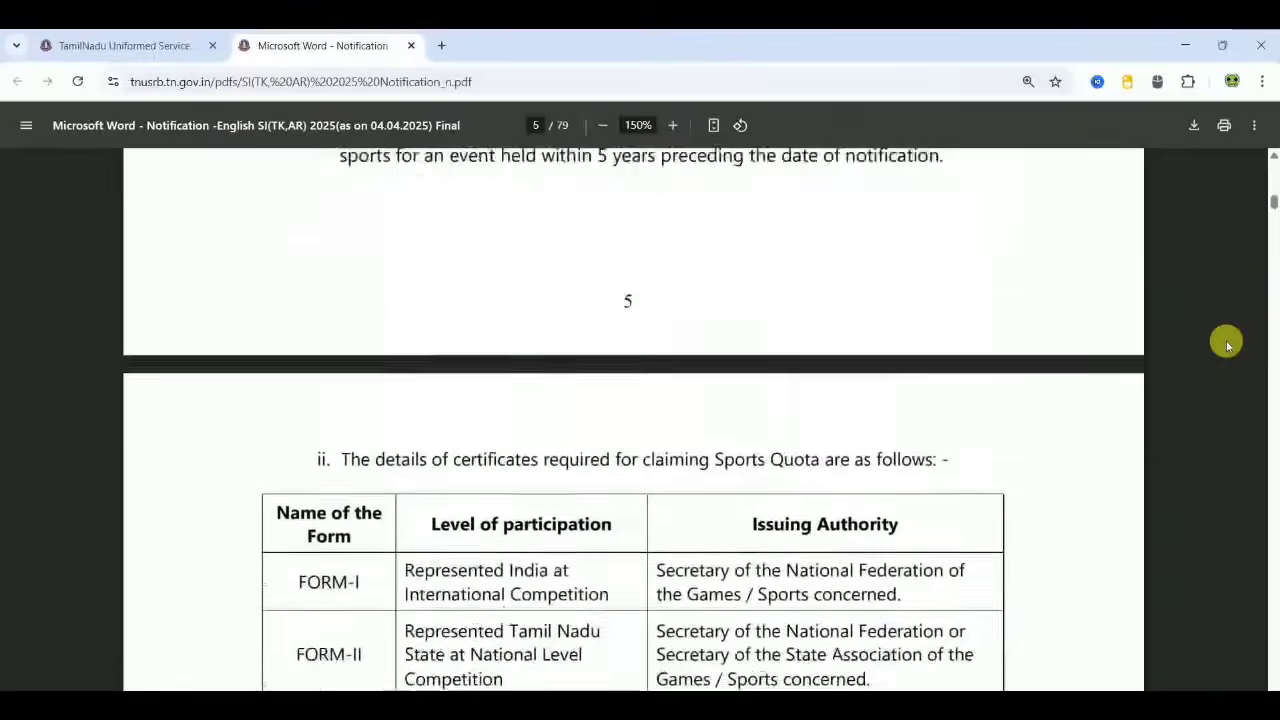
scroll(1227, 343, down, 15)
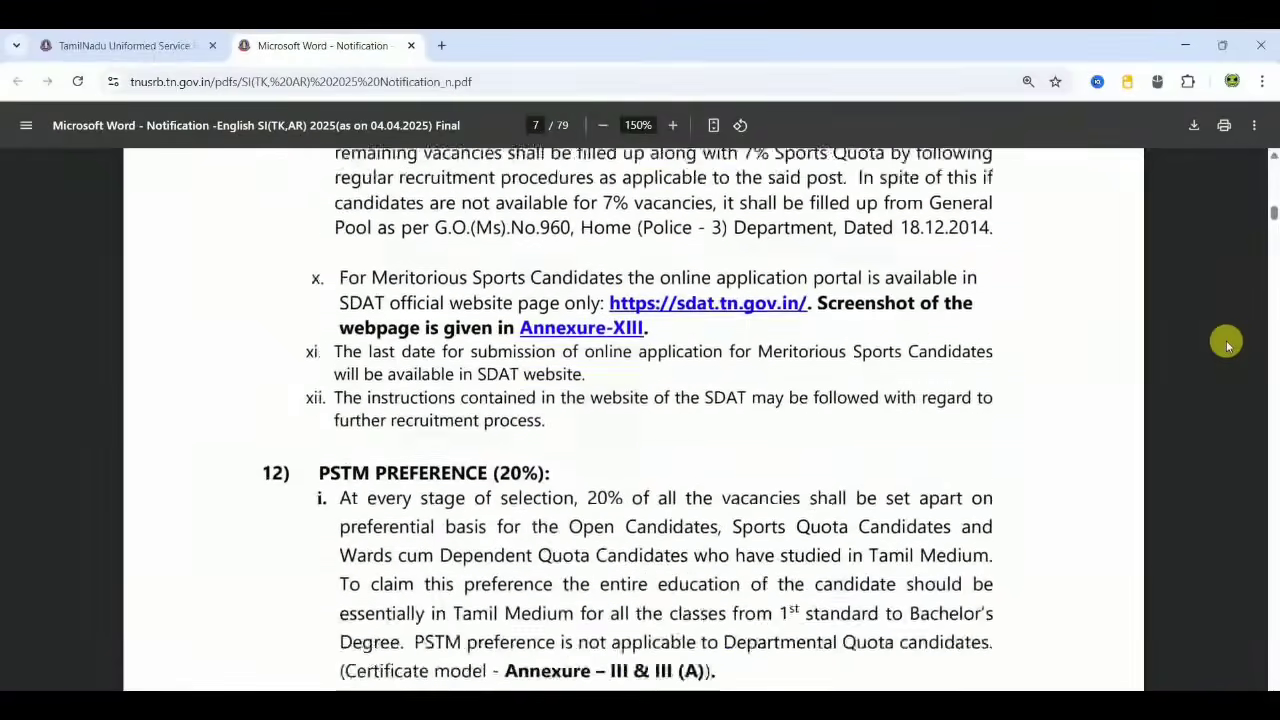
scroll(1227, 343, down, 15)
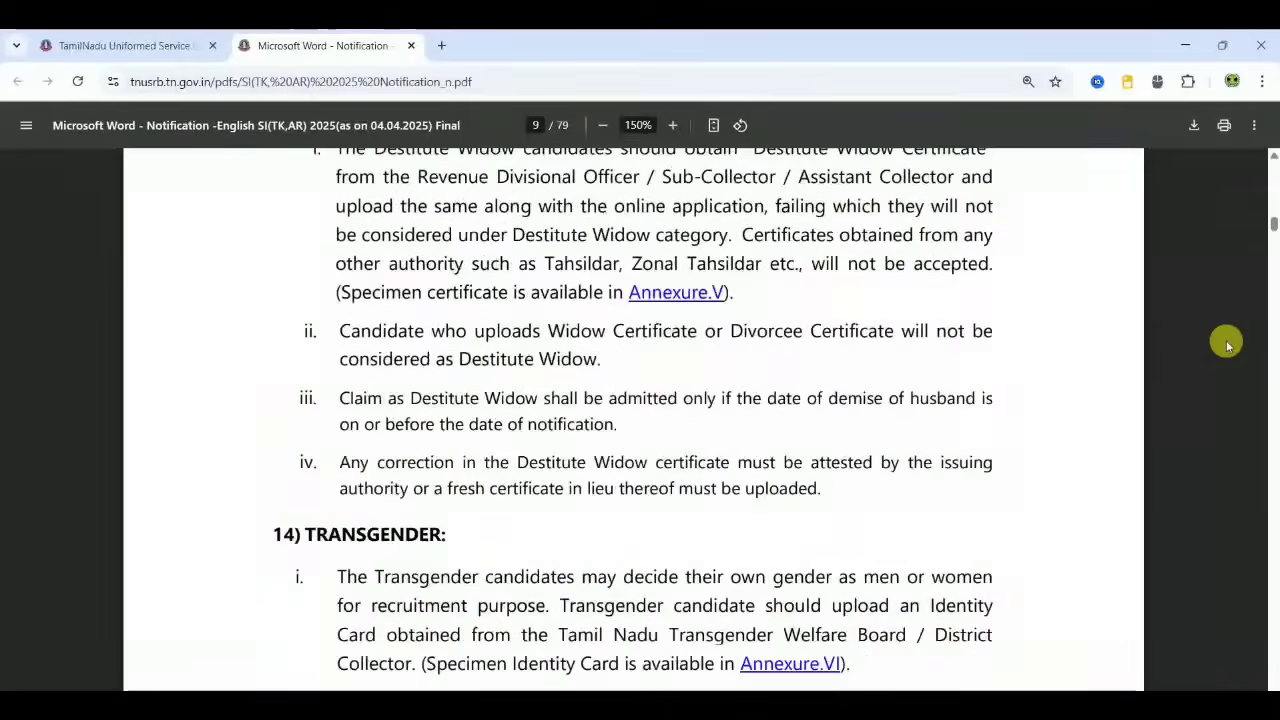
scroll(1227, 343, down, 5)
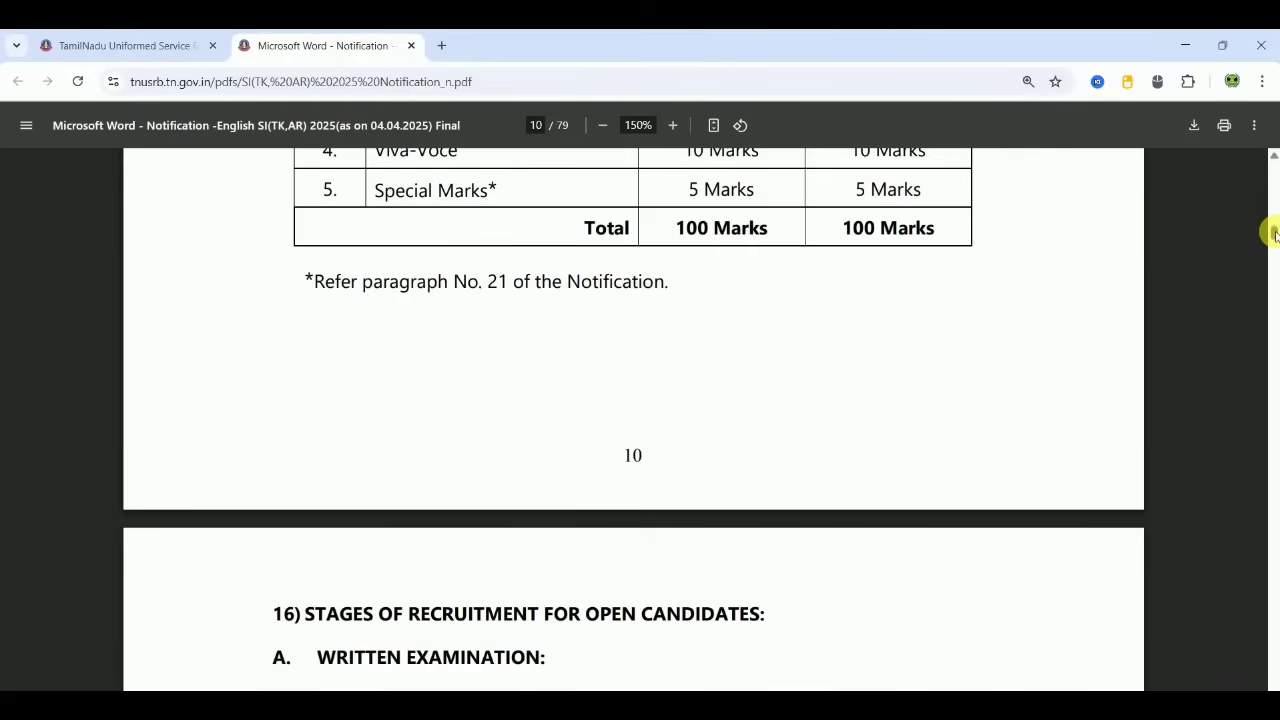
drag(1273, 235, 1273, 162)
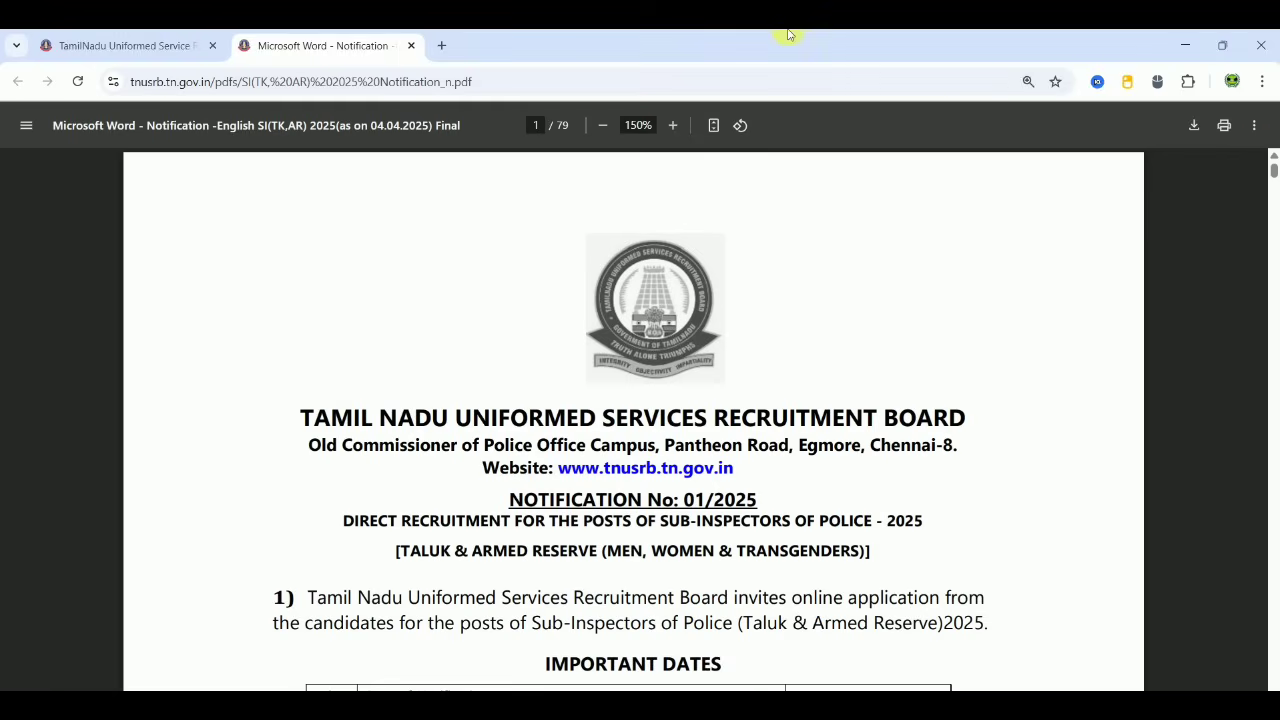
Open the online application for the Sub-Inspectors of Police (Taluk & AR) 2025 recruitment and start applying under notification 01/2025.
click(114, 42)
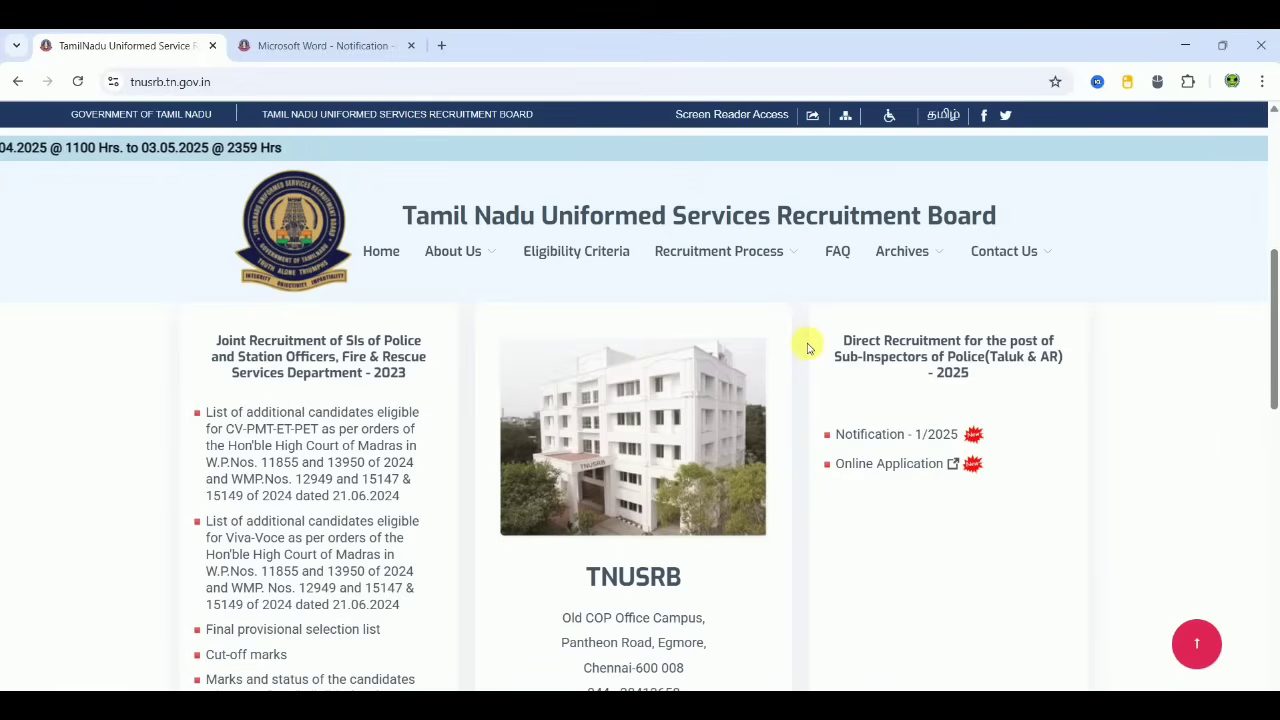
click(894, 465)
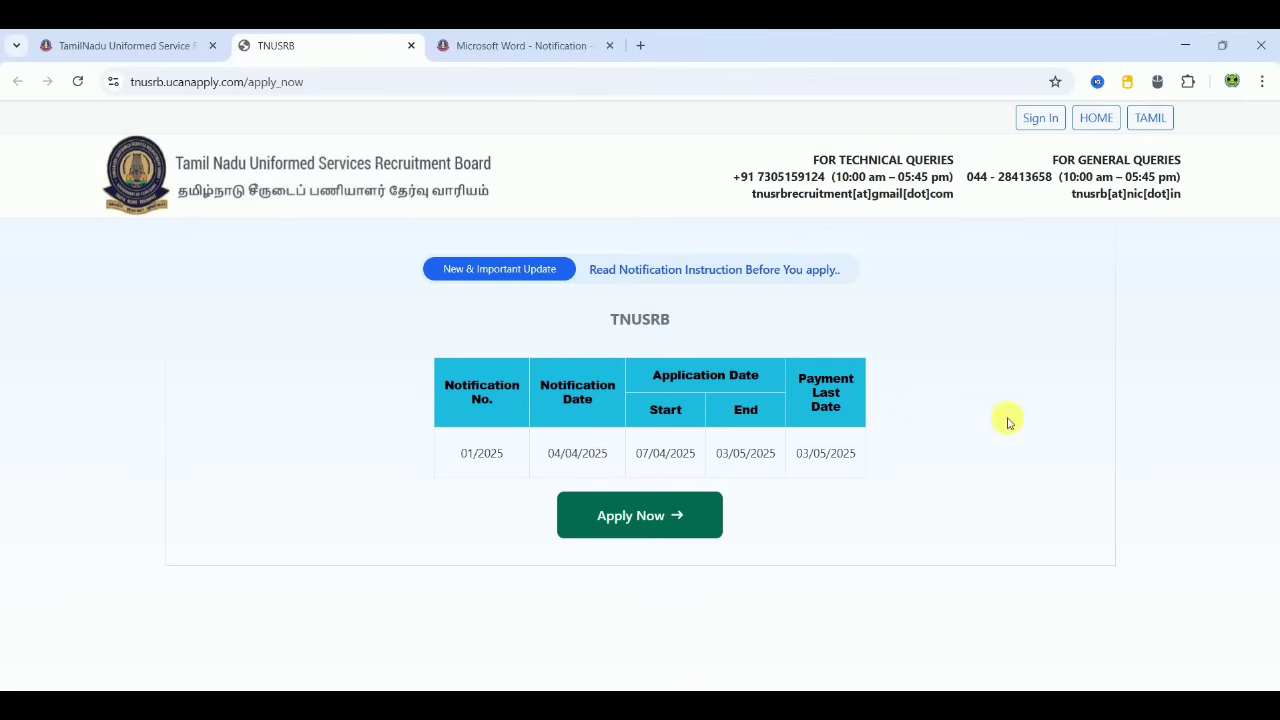
click(642, 518)
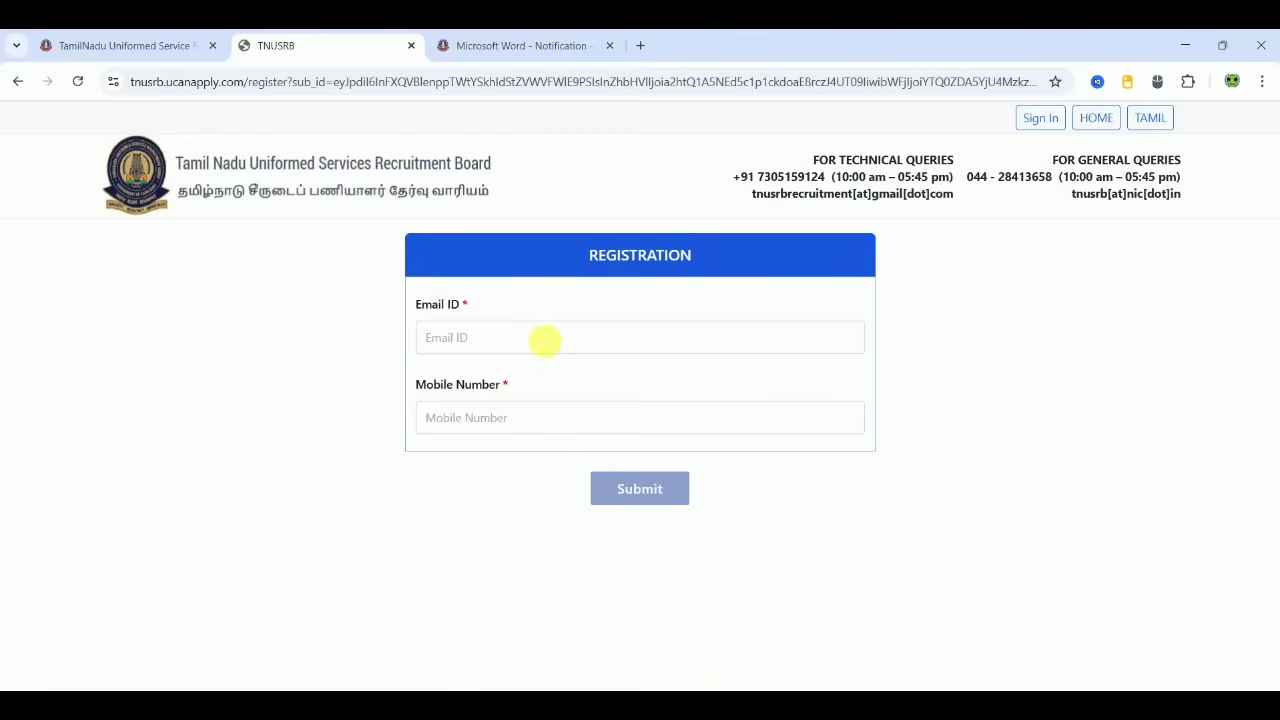
Enter the applicant's email ID in the registration form and have a verification OTP sent to it.
click(543, 338)
text(****)
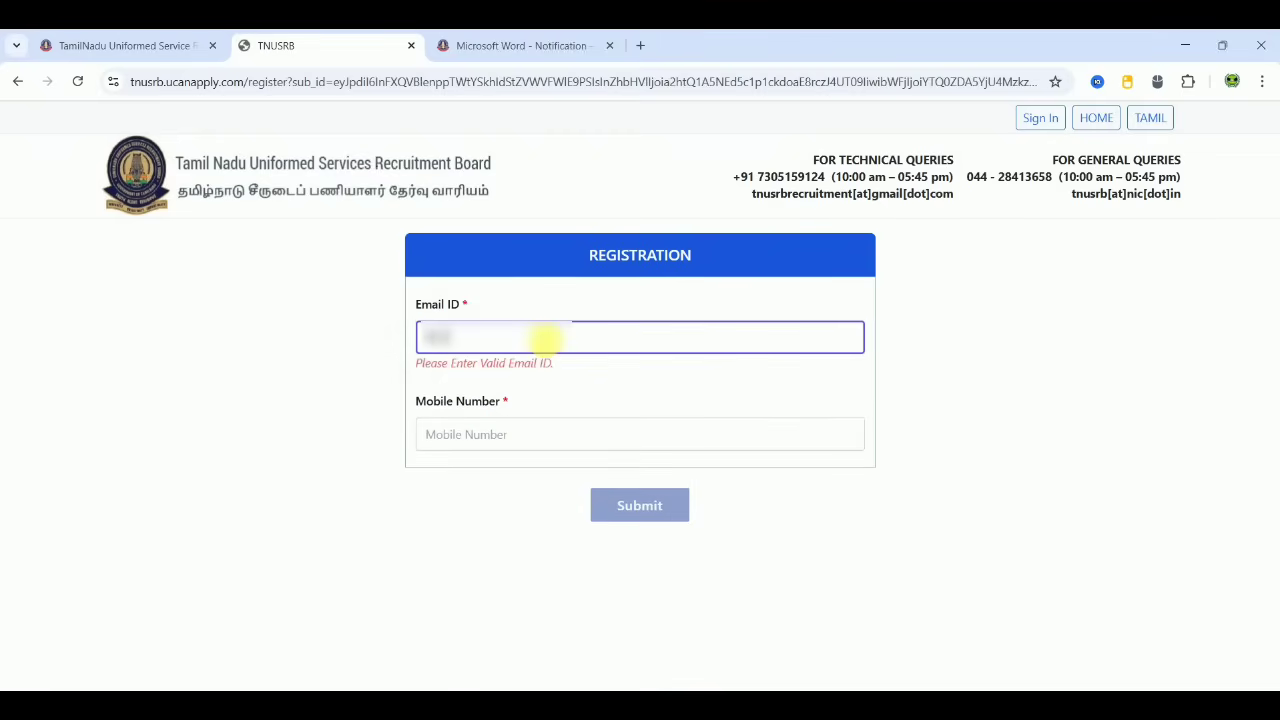
text(*********)
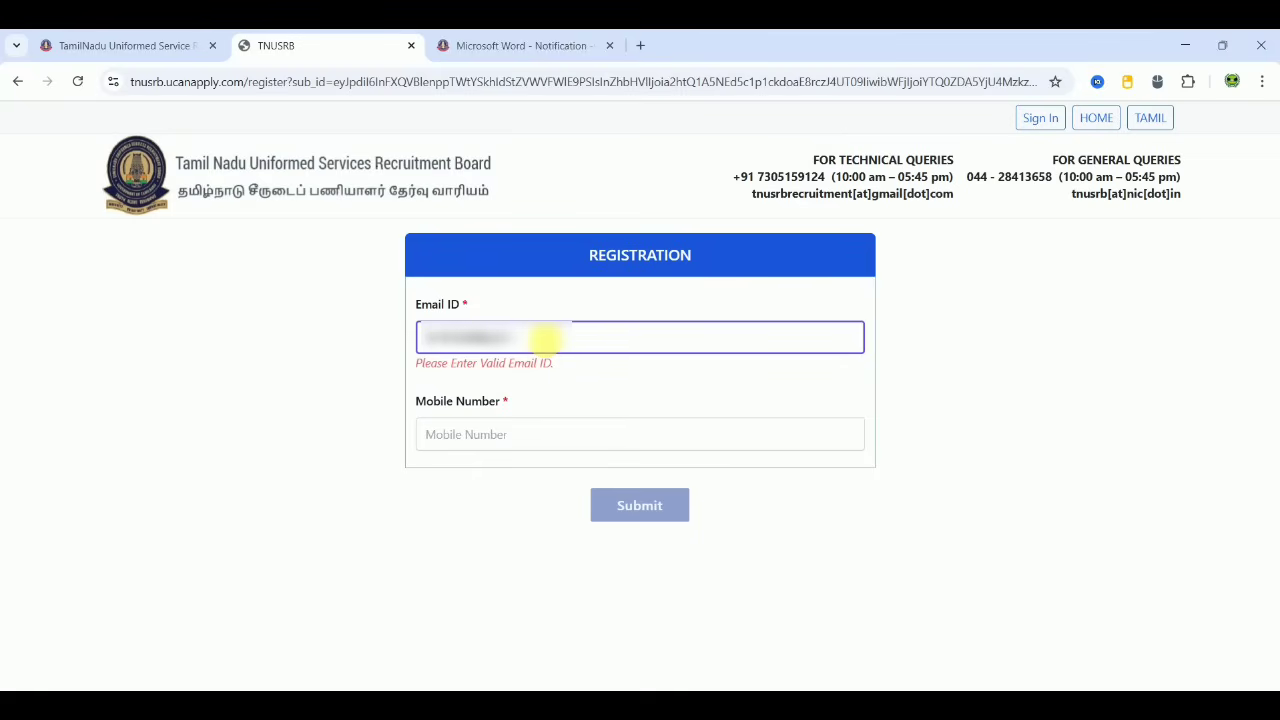
text(***)
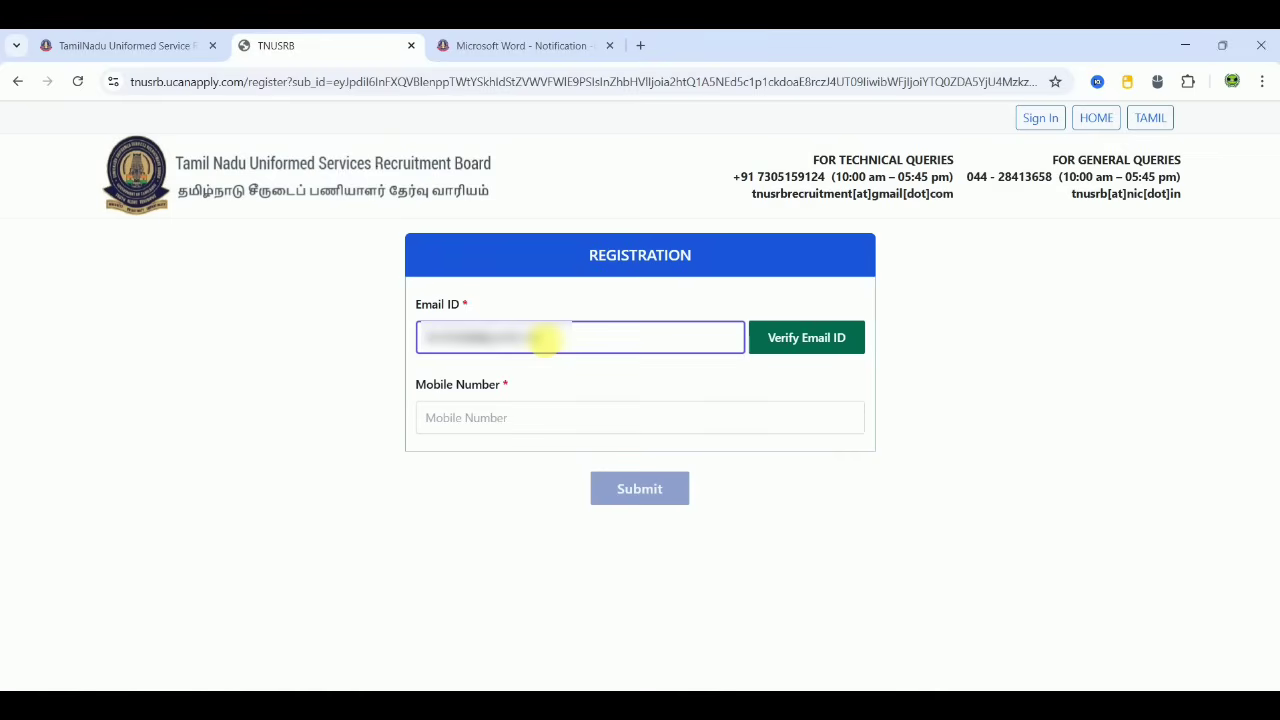
click(780, 338)
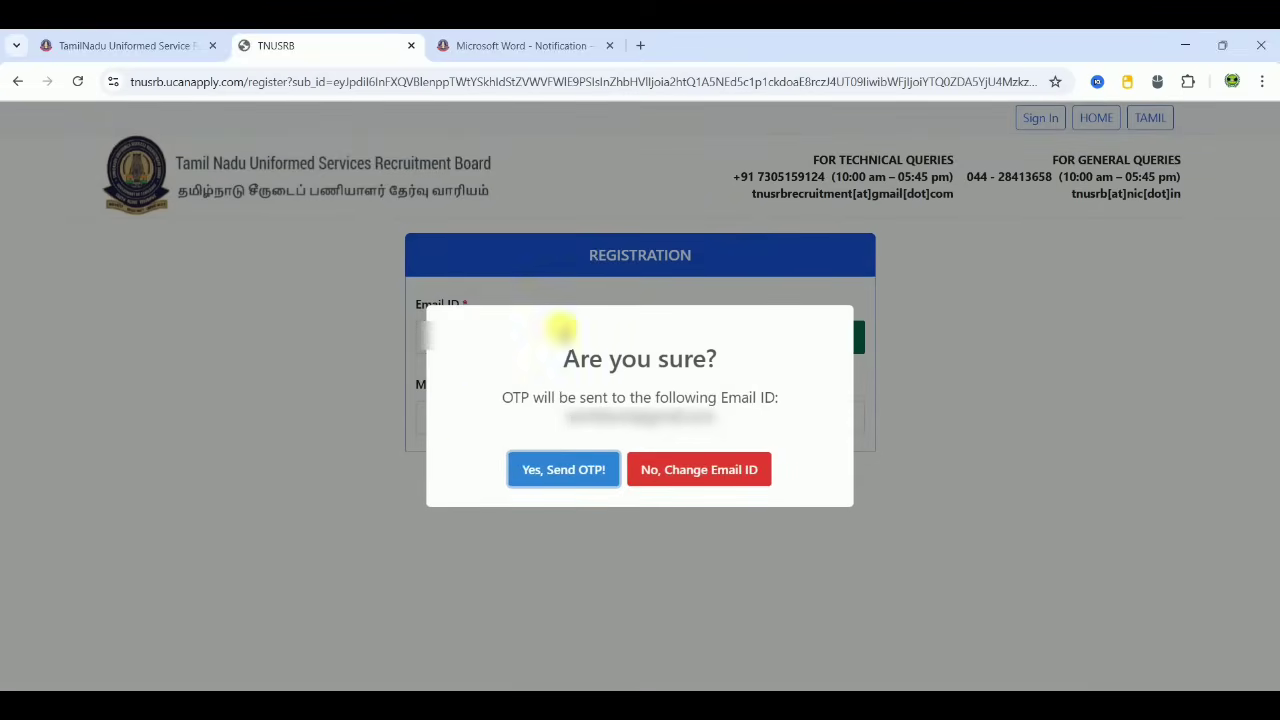
click(565, 470)
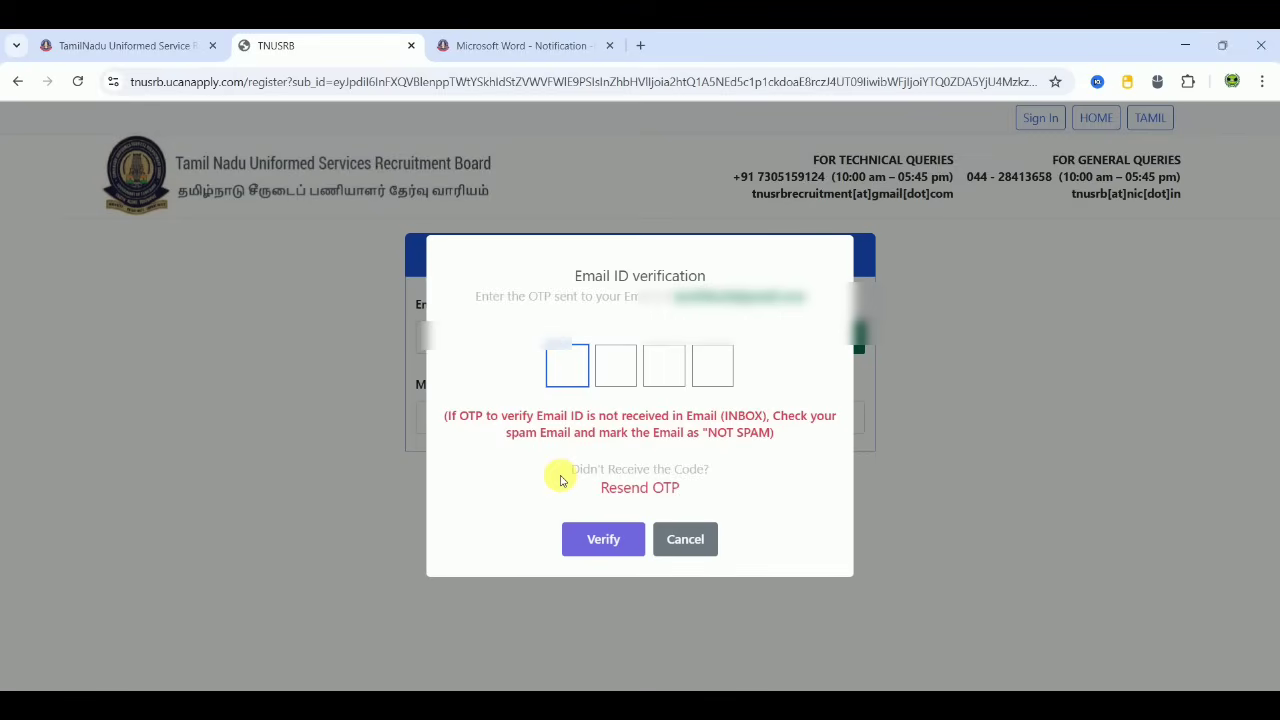
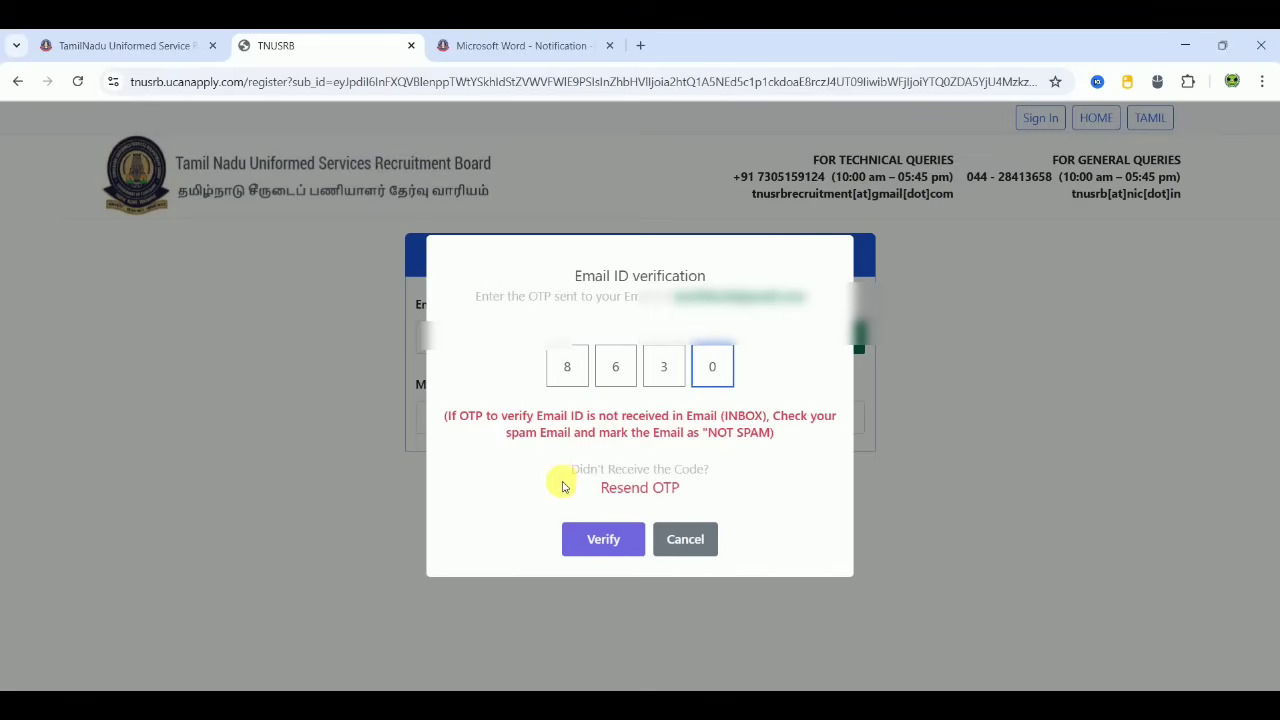
Verify the email ID with the OTP received by email and acknowledge the confirmation.
click(591, 536)
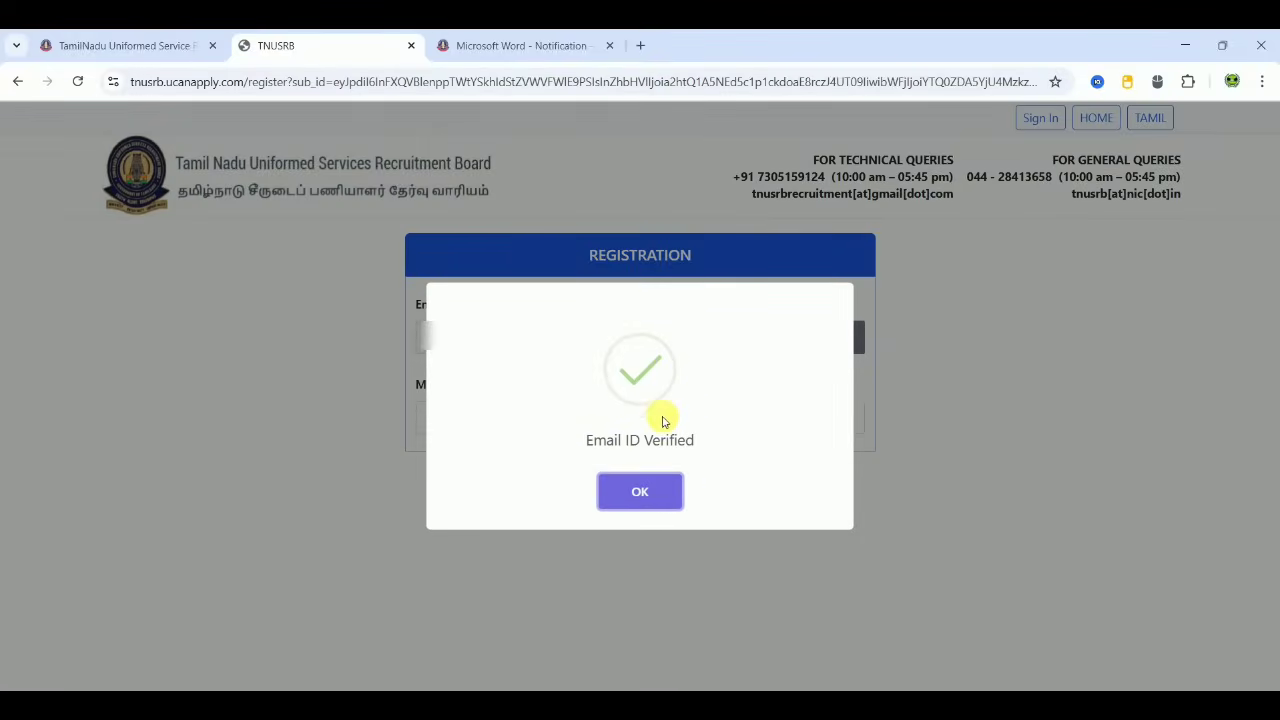
click(640, 490)
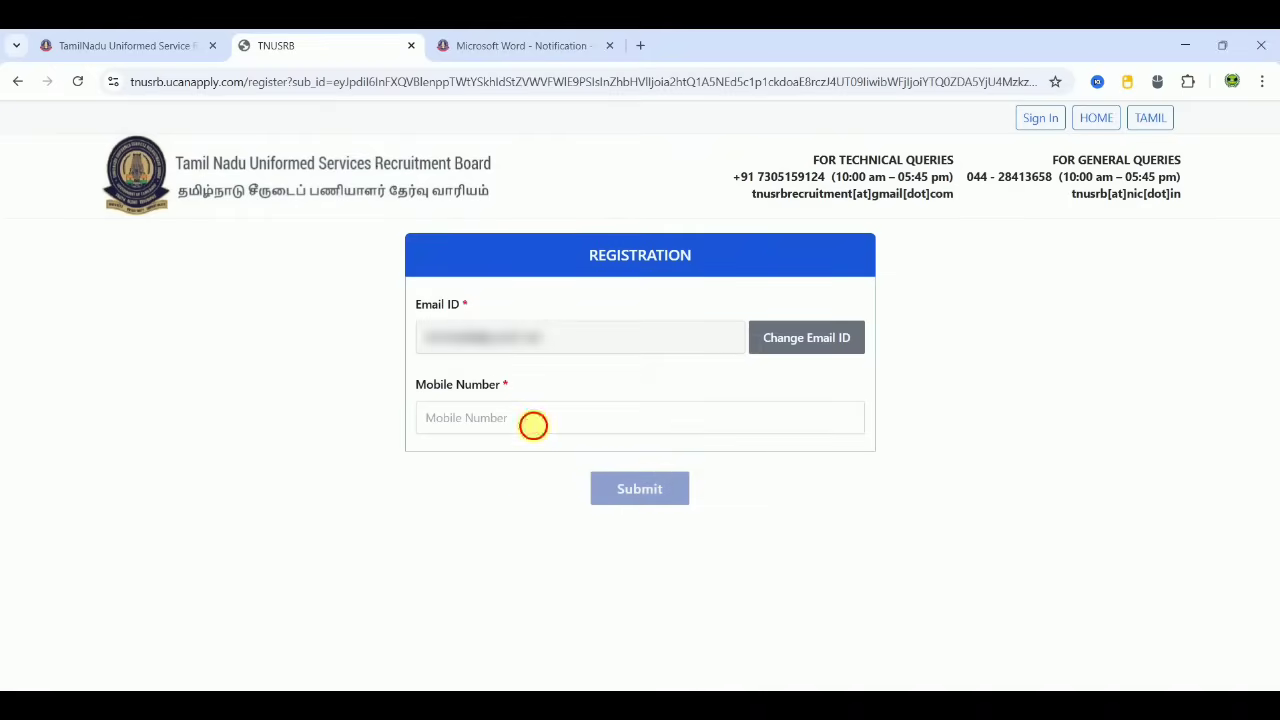
Enter the applicant's mobile number in the registration form and have a verification OTP sent to it.
click(533, 425)
text(638)
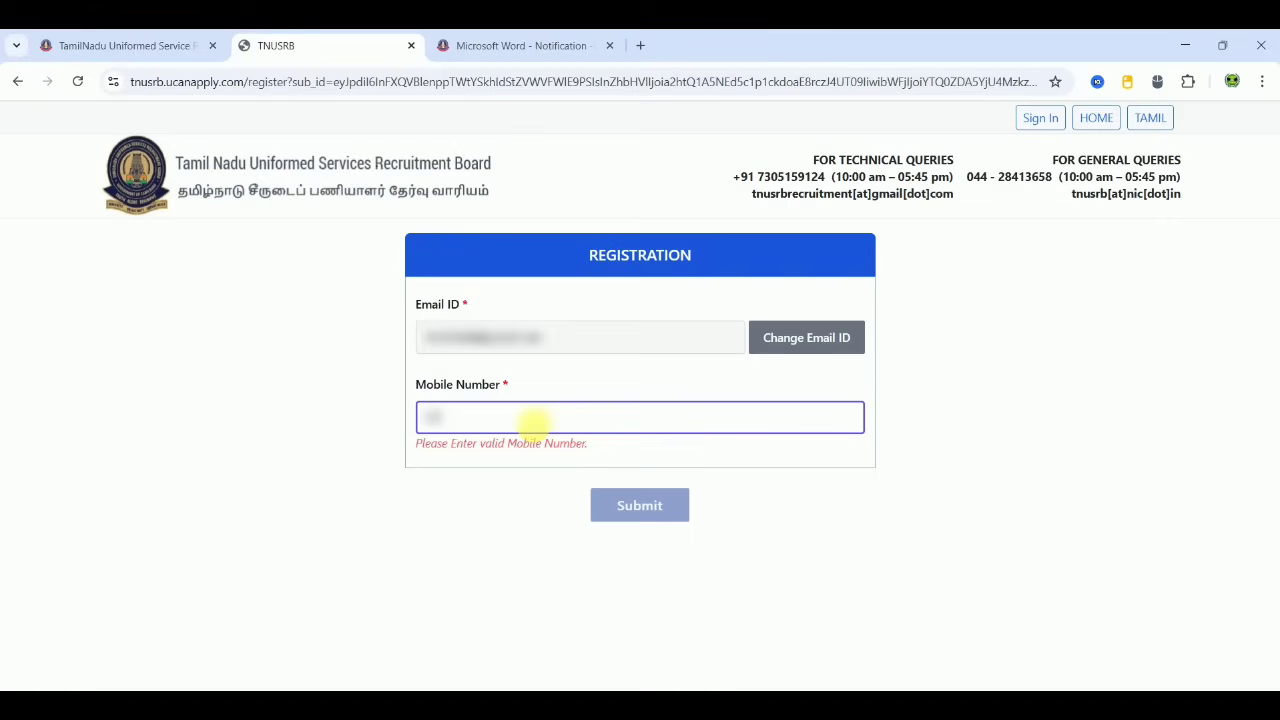
text(0000000)
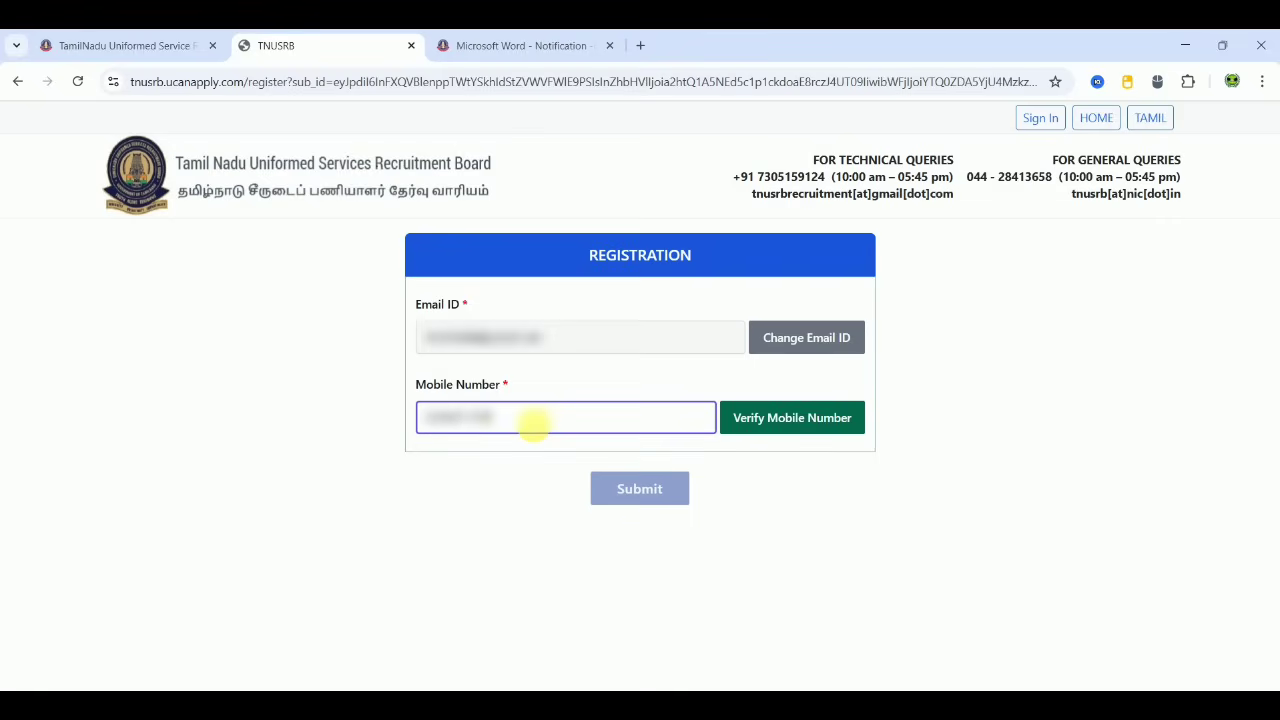
click(770, 430)
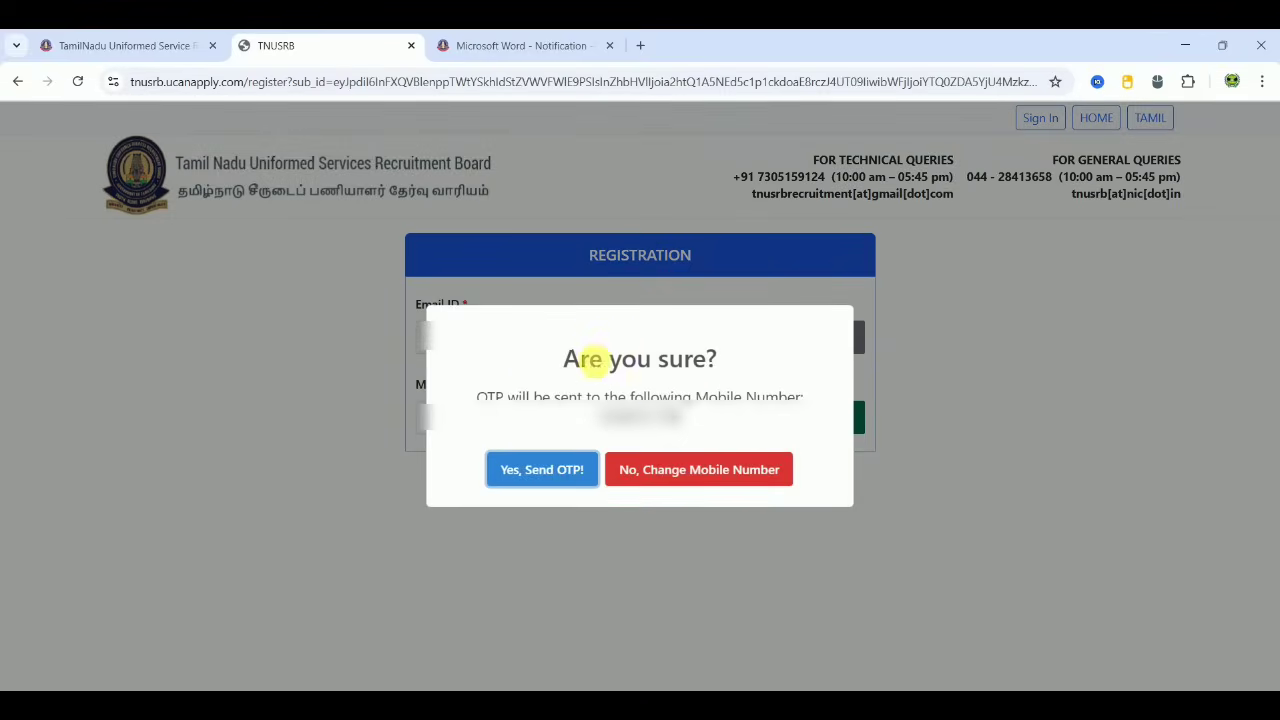
click(534, 468)
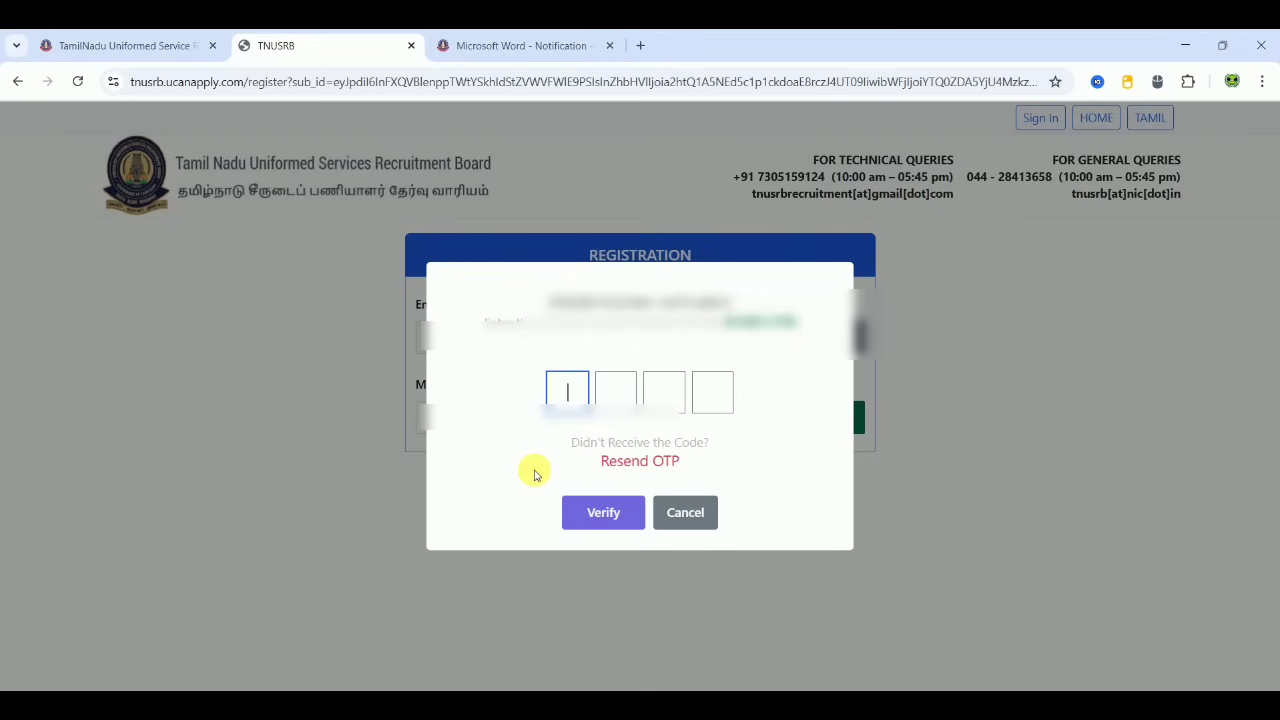
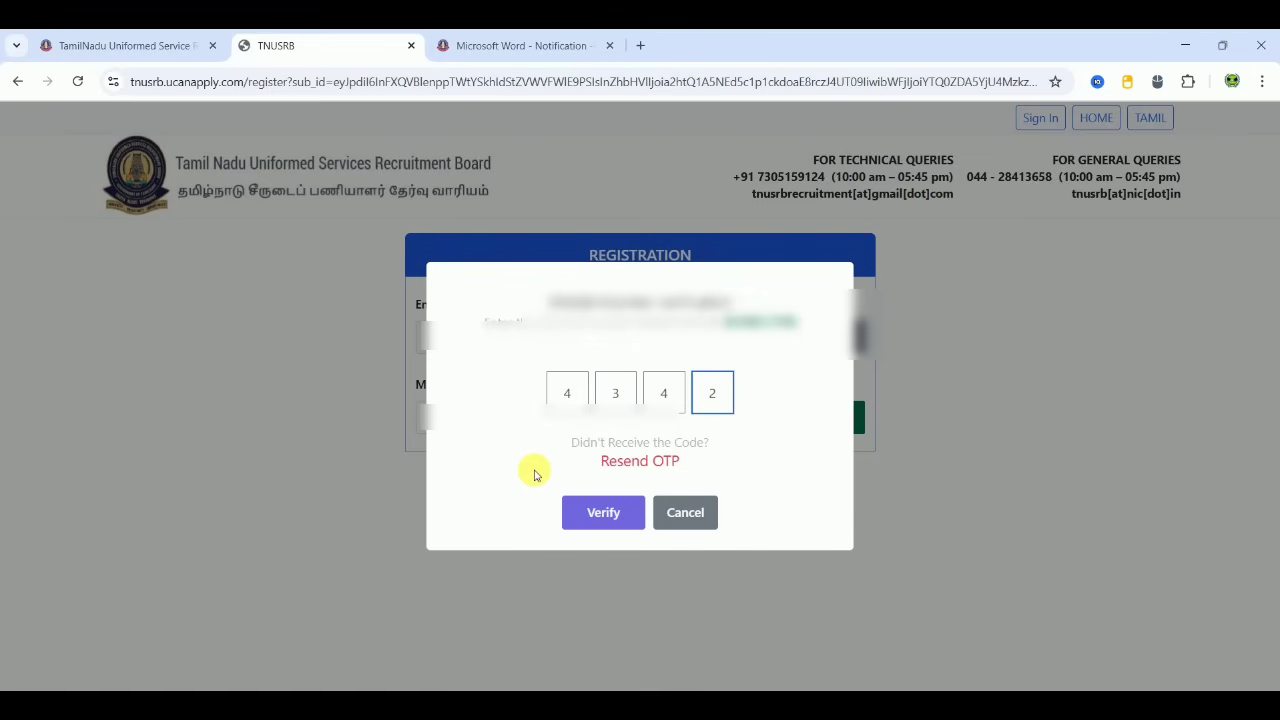
Verify the mobile number with the received OTP and submit the basic registration.
click(598, 511)
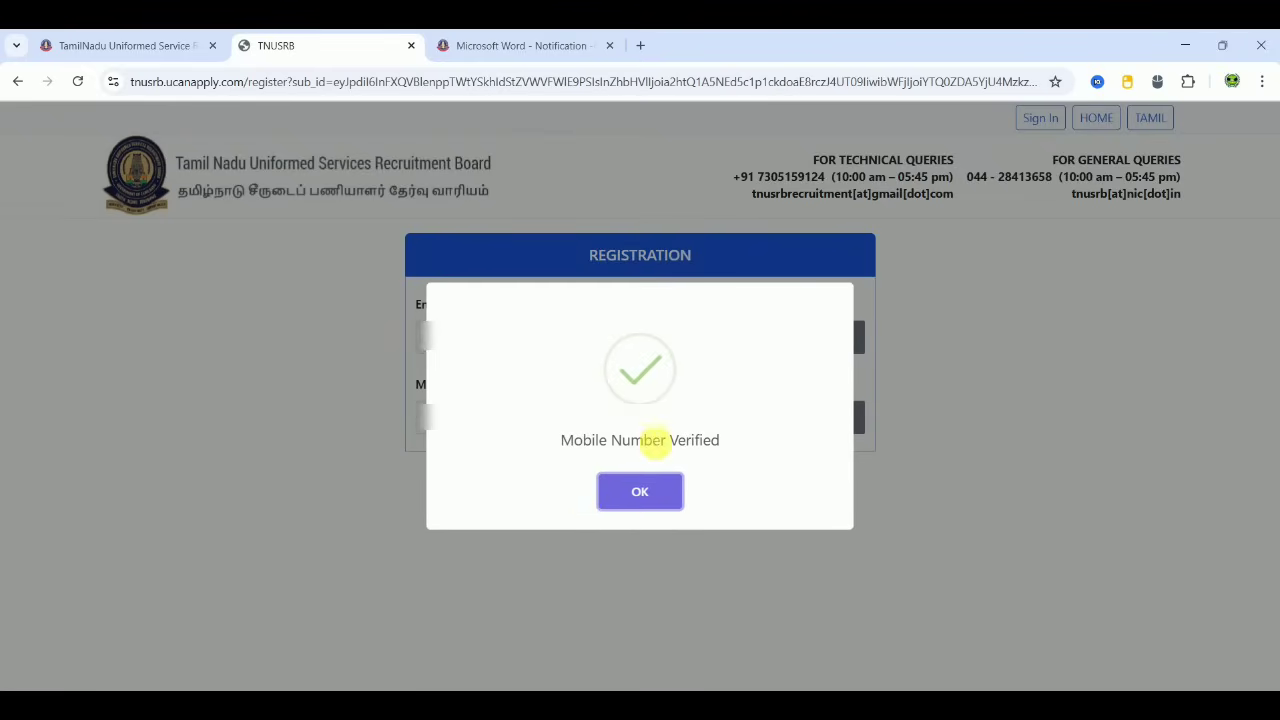
click(627, 500)
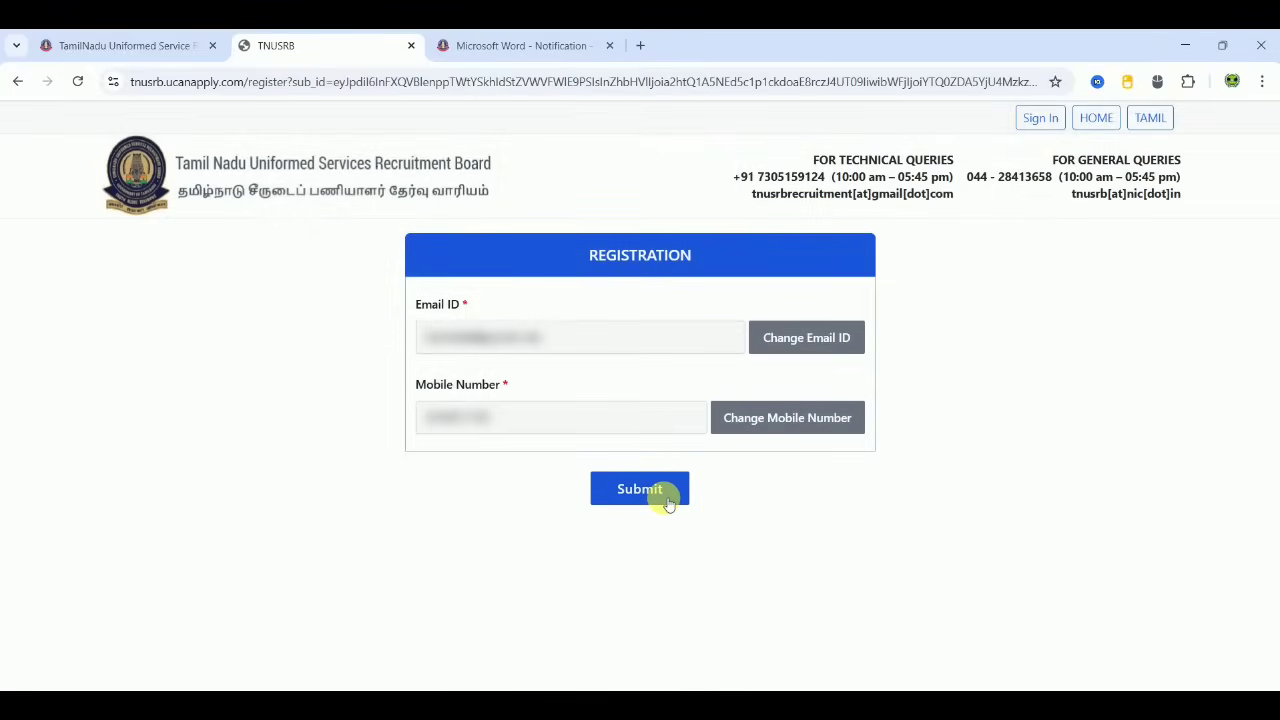
click(667, 503)
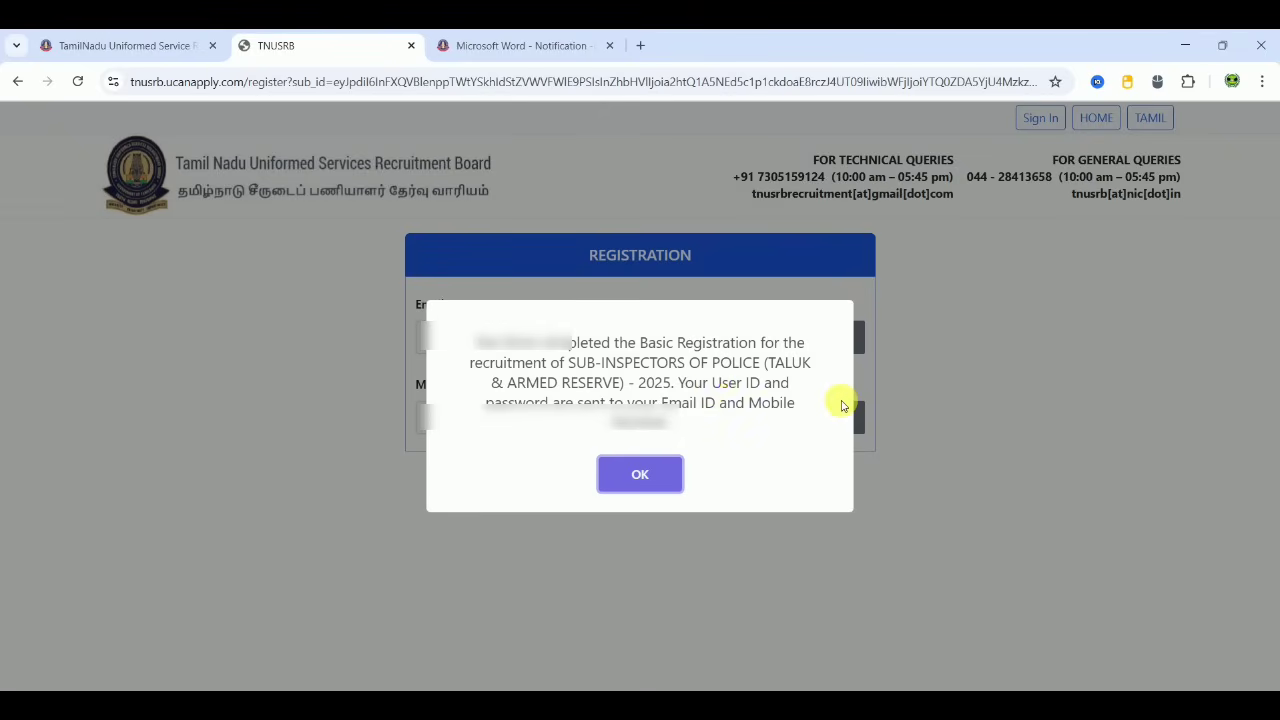
click(640, 474)
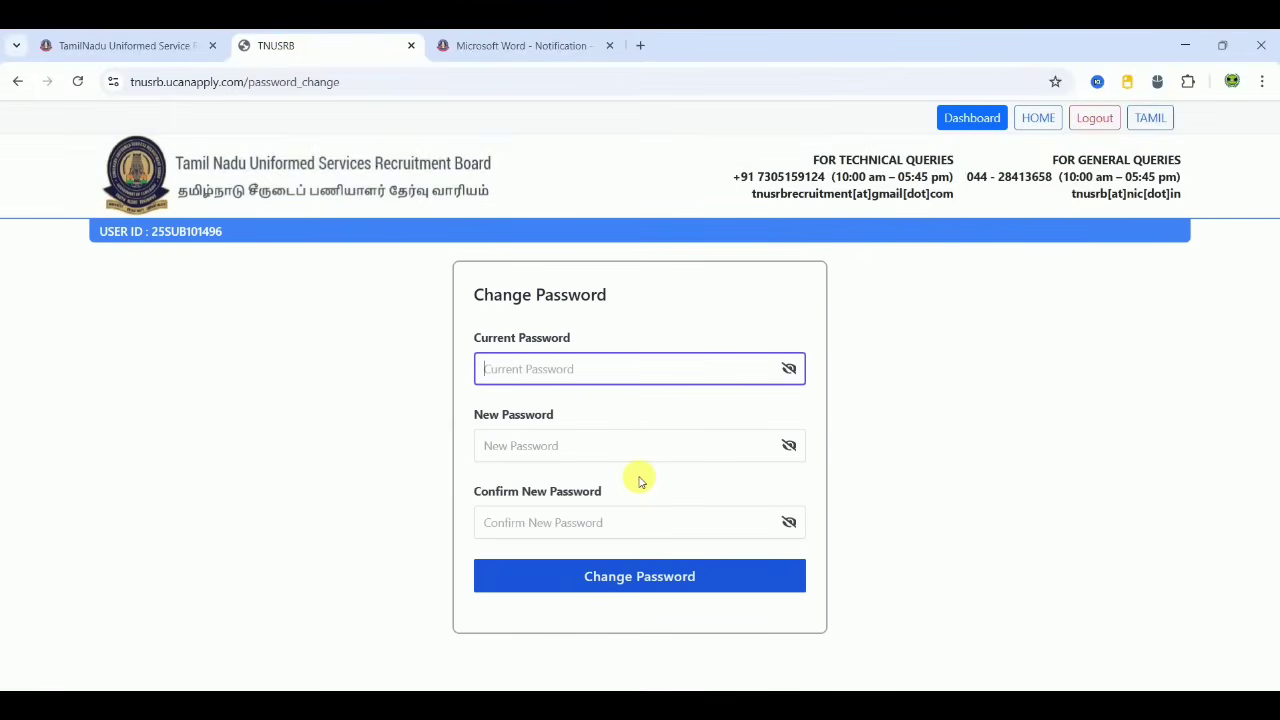
Change the account password by entering the current password and a self-chosen new password with its confirmation, declining the suggested strong password.
text(a)
click(609, 457)
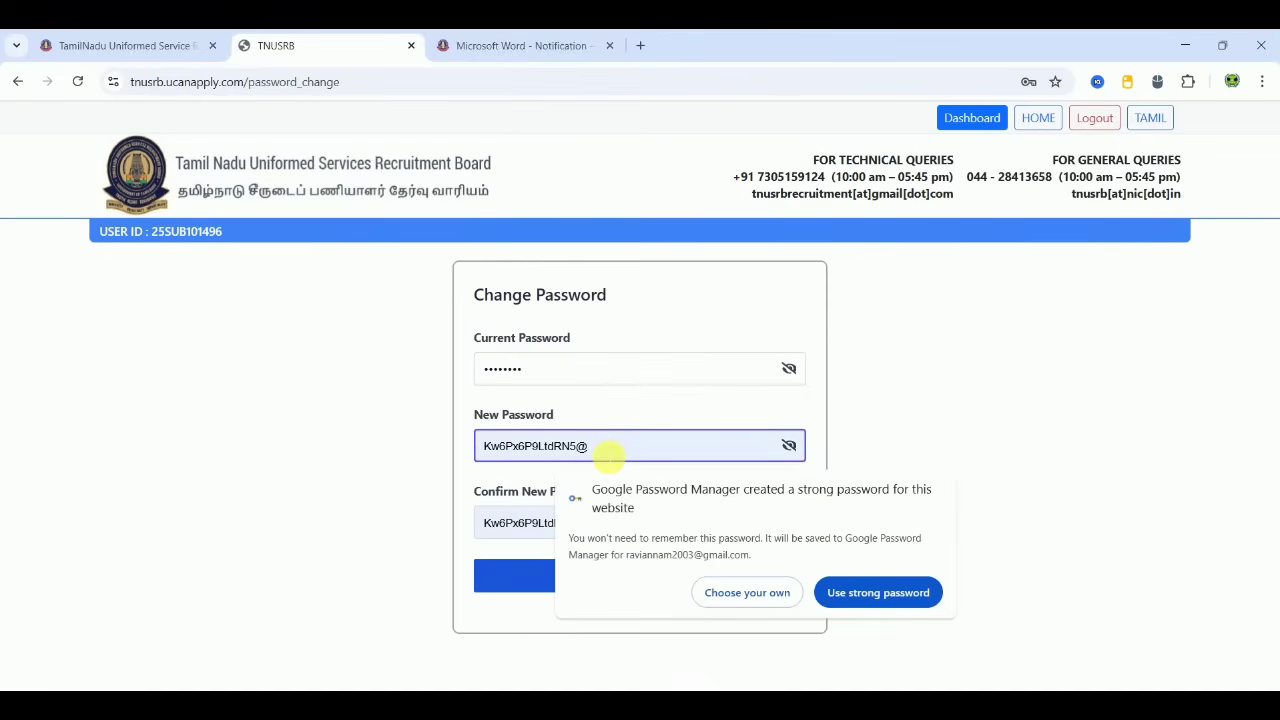
click(749, 592)
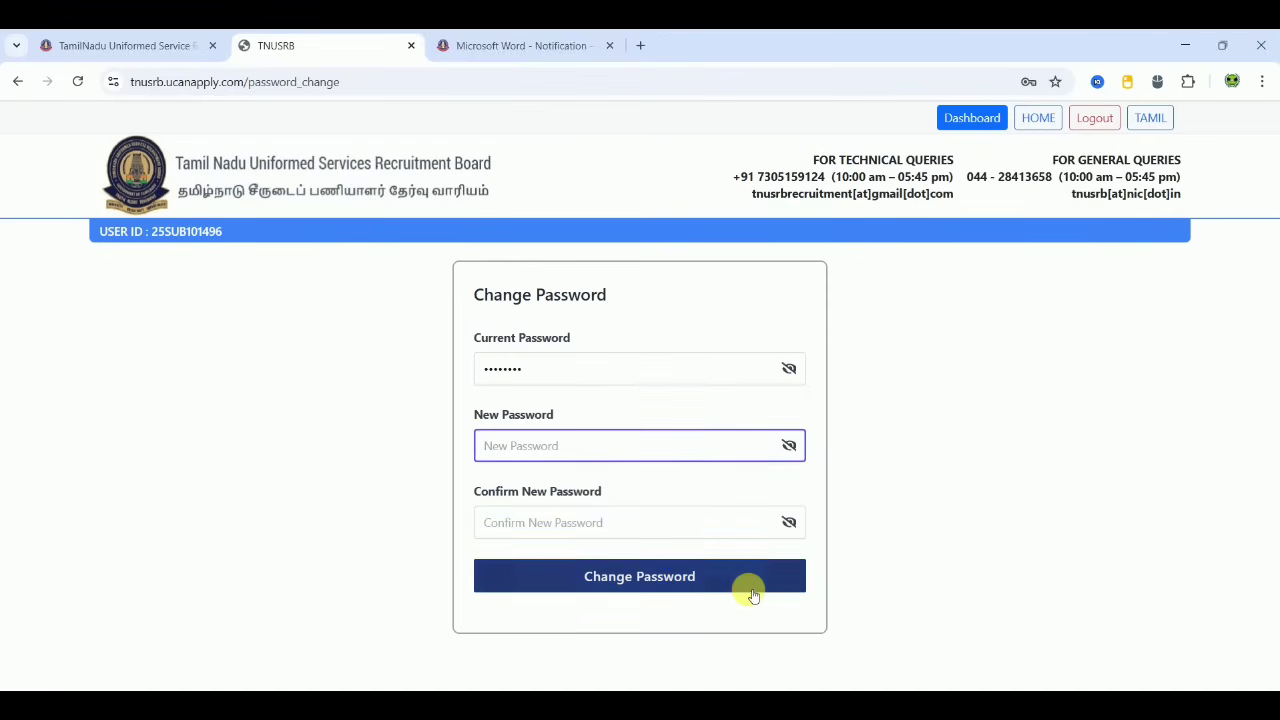
text(•)
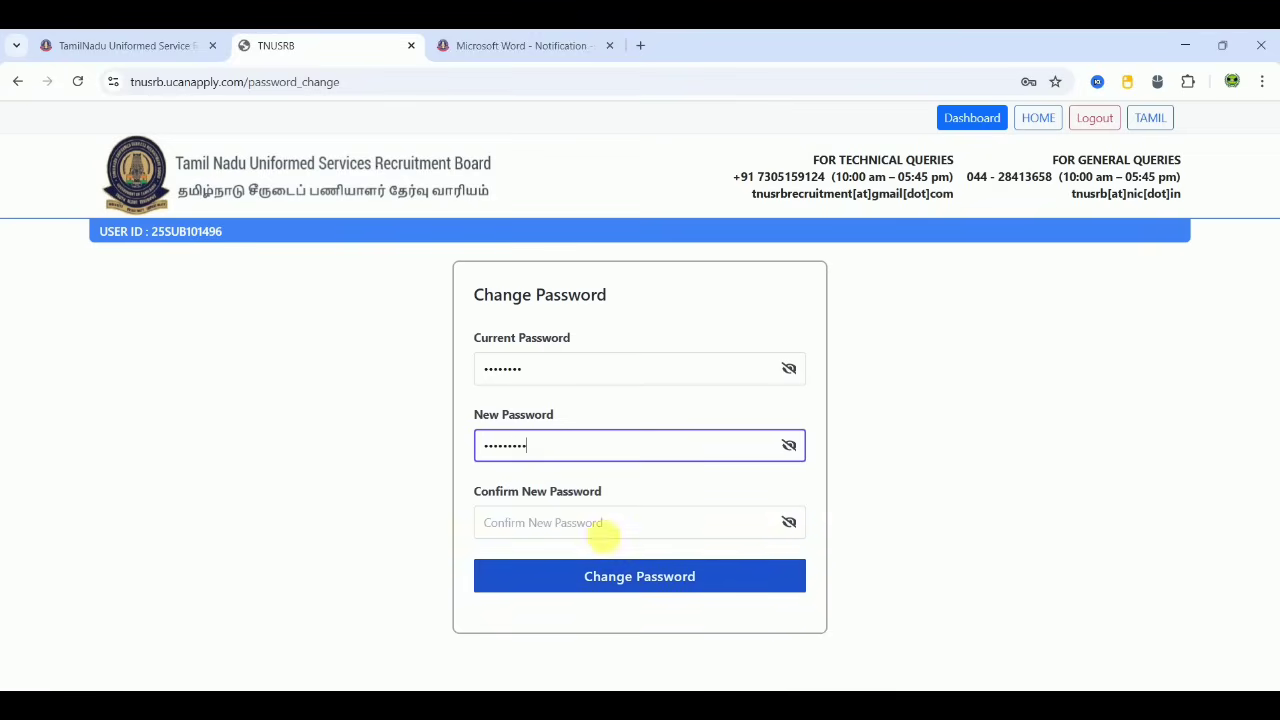
click(603, 532)
text(•)
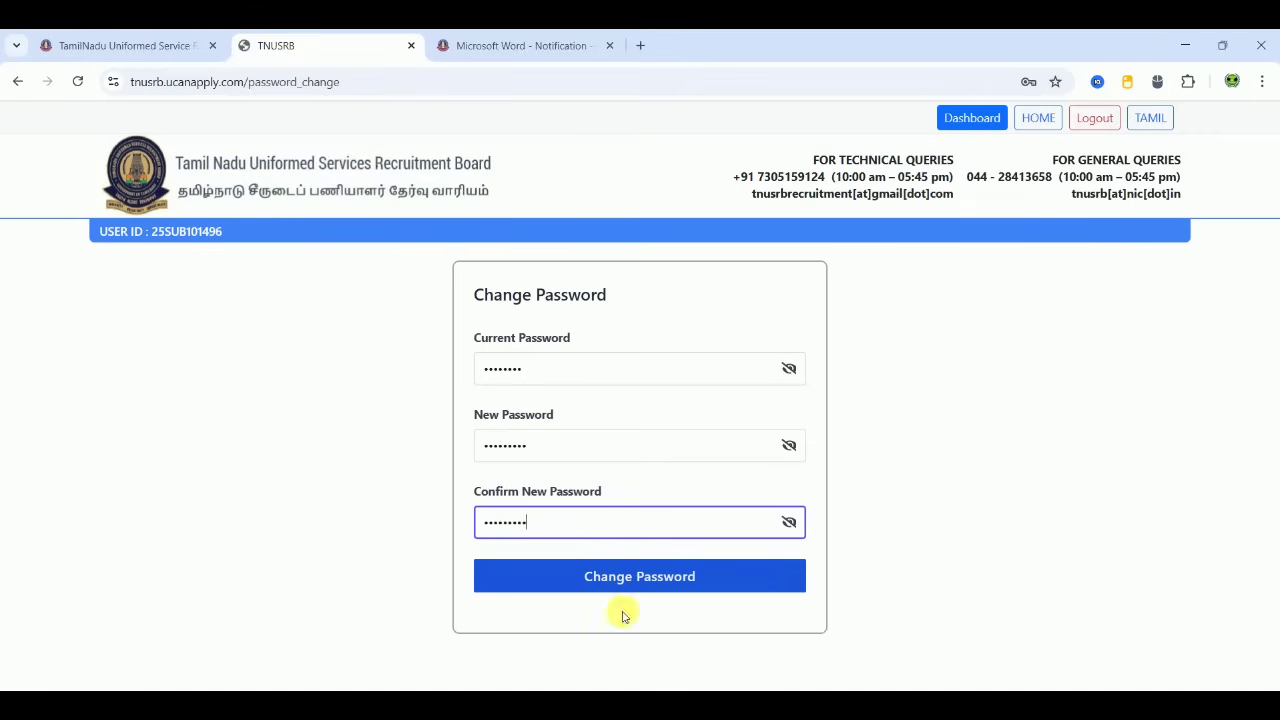
click(670, 590)
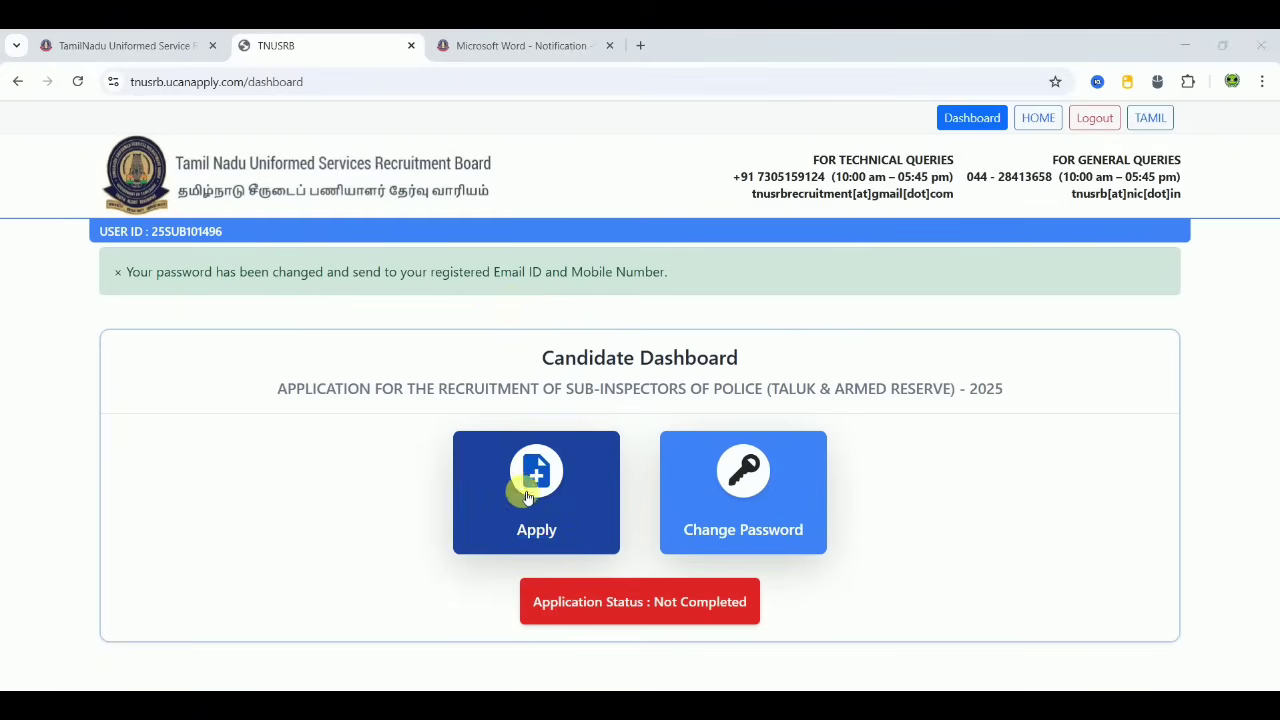
Start the Sub-Inspectors of Police application, accept the declaration about having read the instructions, and proceed to the personal details.
click(546, 493)
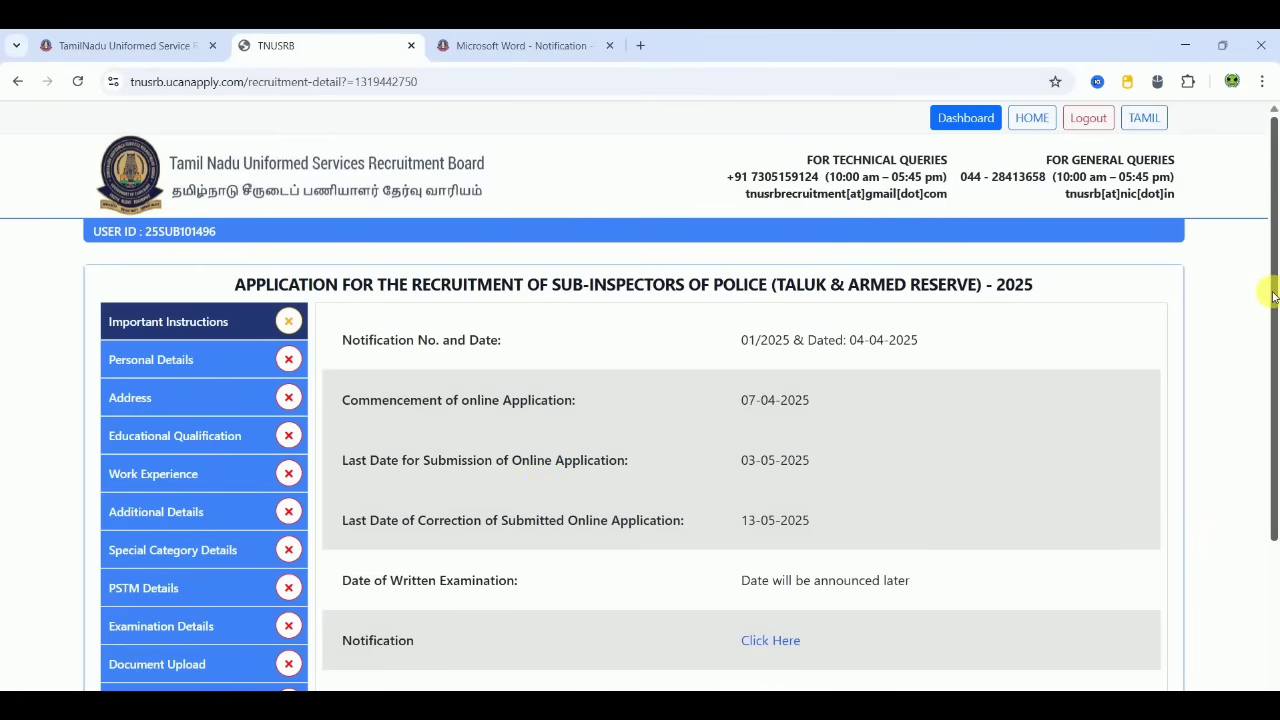
drag(1273, 295, 1273, 466)
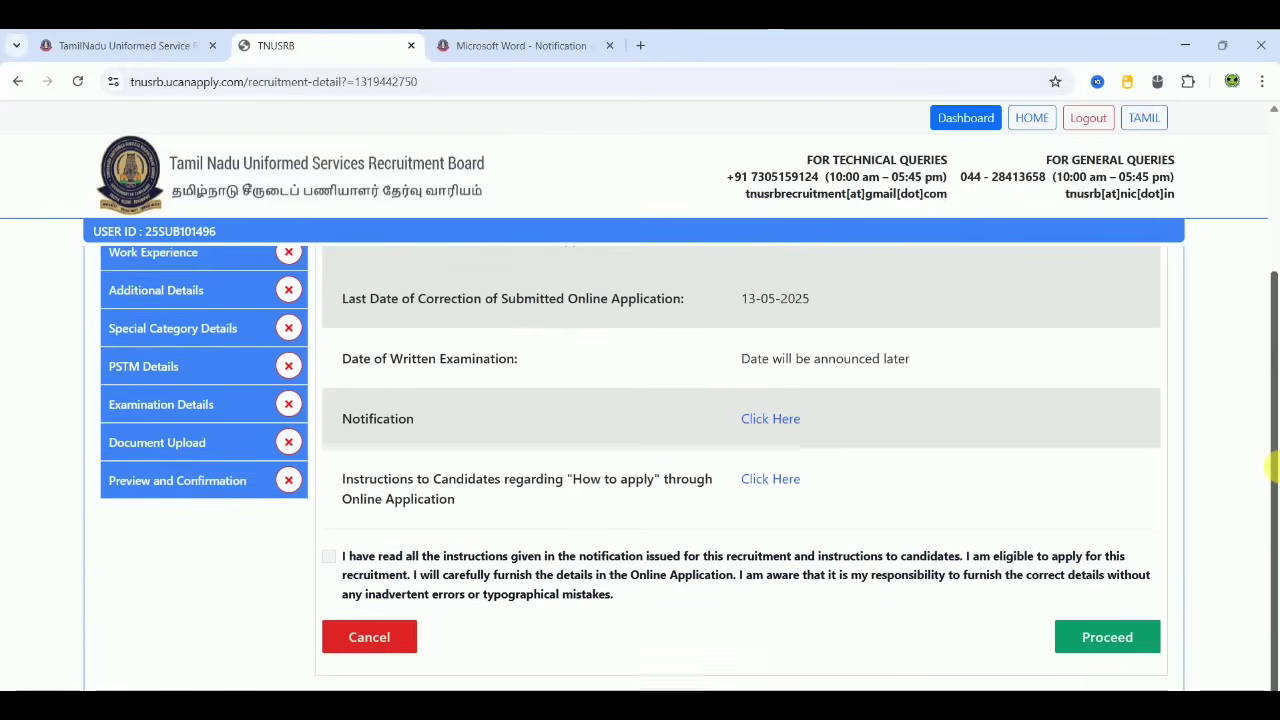
click(329, 556)
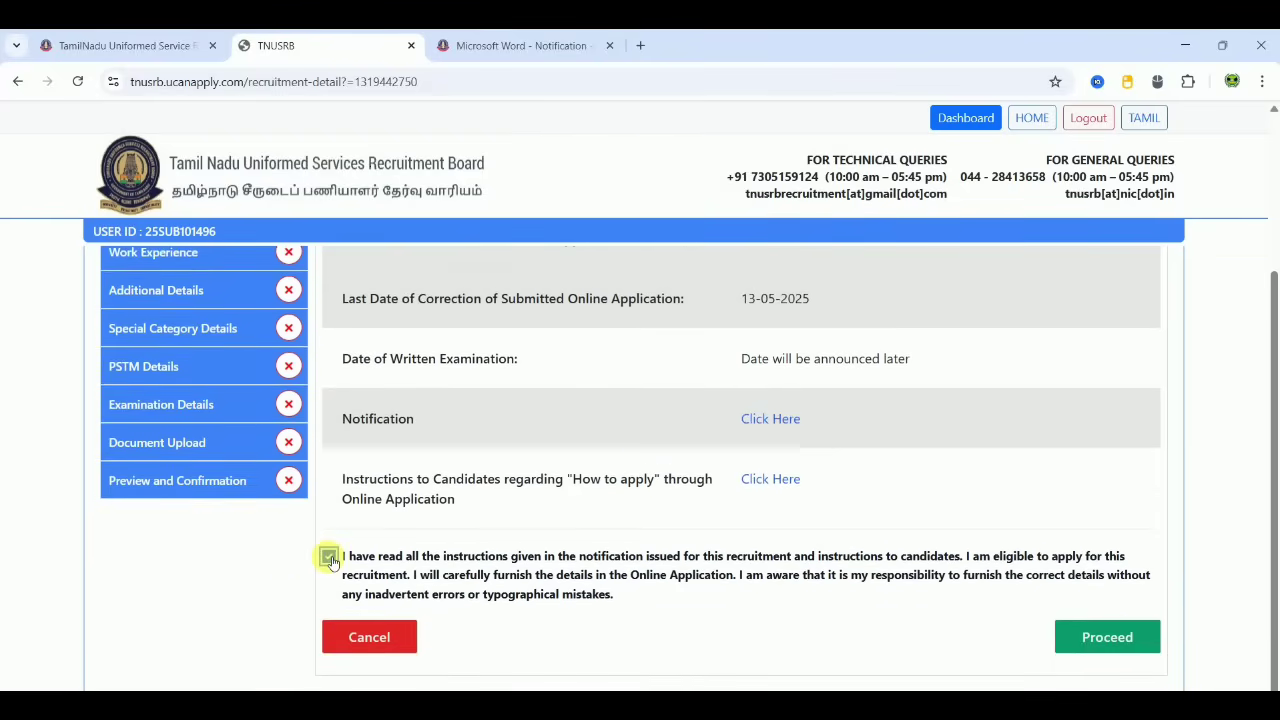
click(1122, 650)
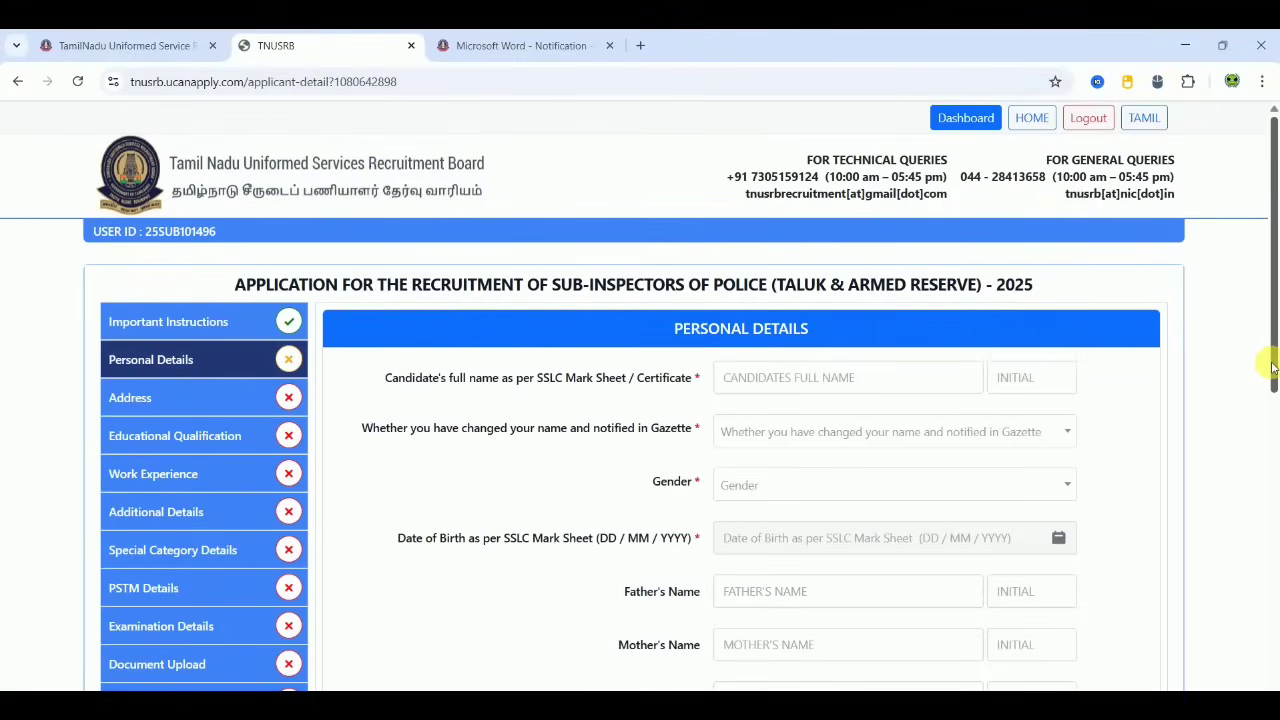
Fill in the candidate's full name with the placeholder XXXXX and the initial with XX.
drag(1273, 368, 1271, 400)
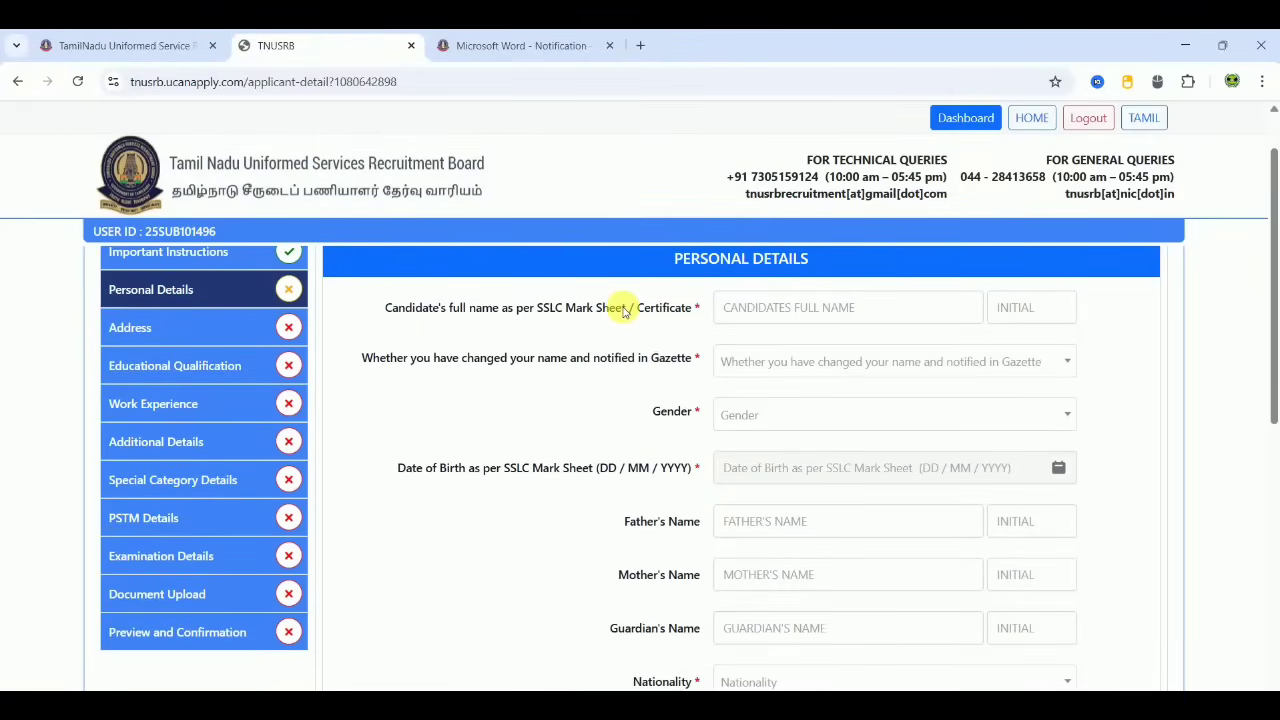
click(796, 318)
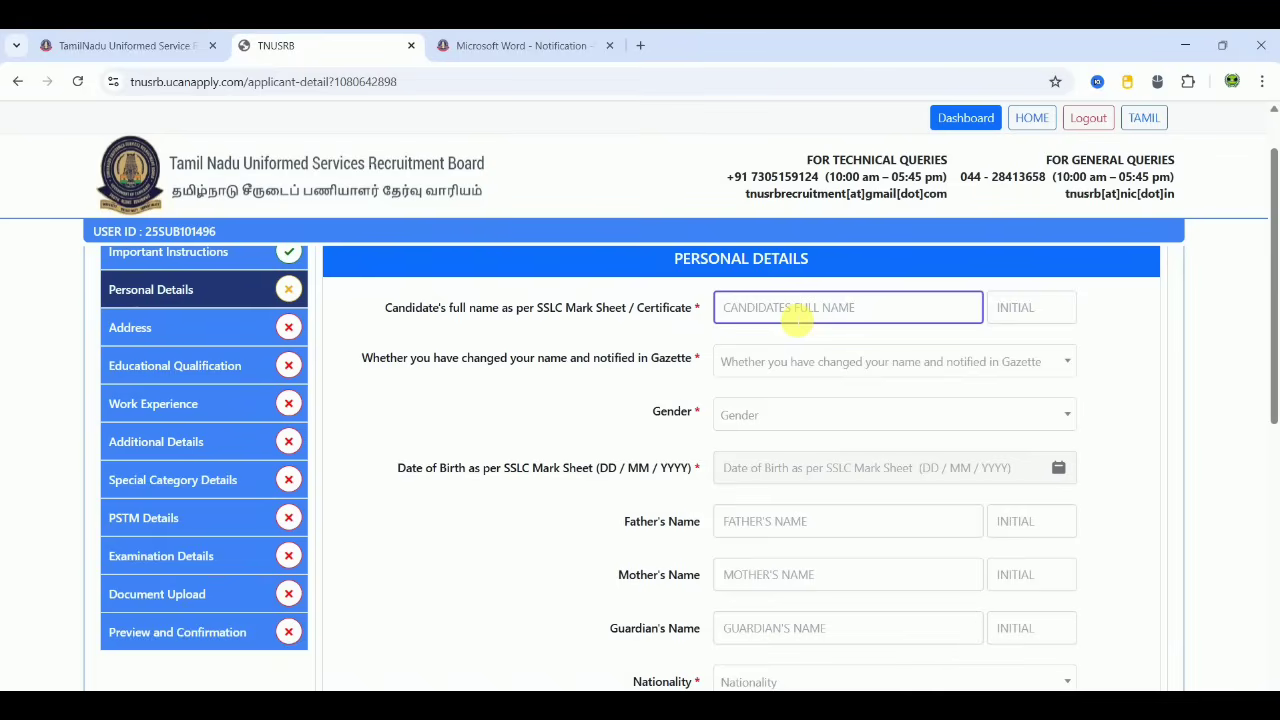
text(XXXXX)
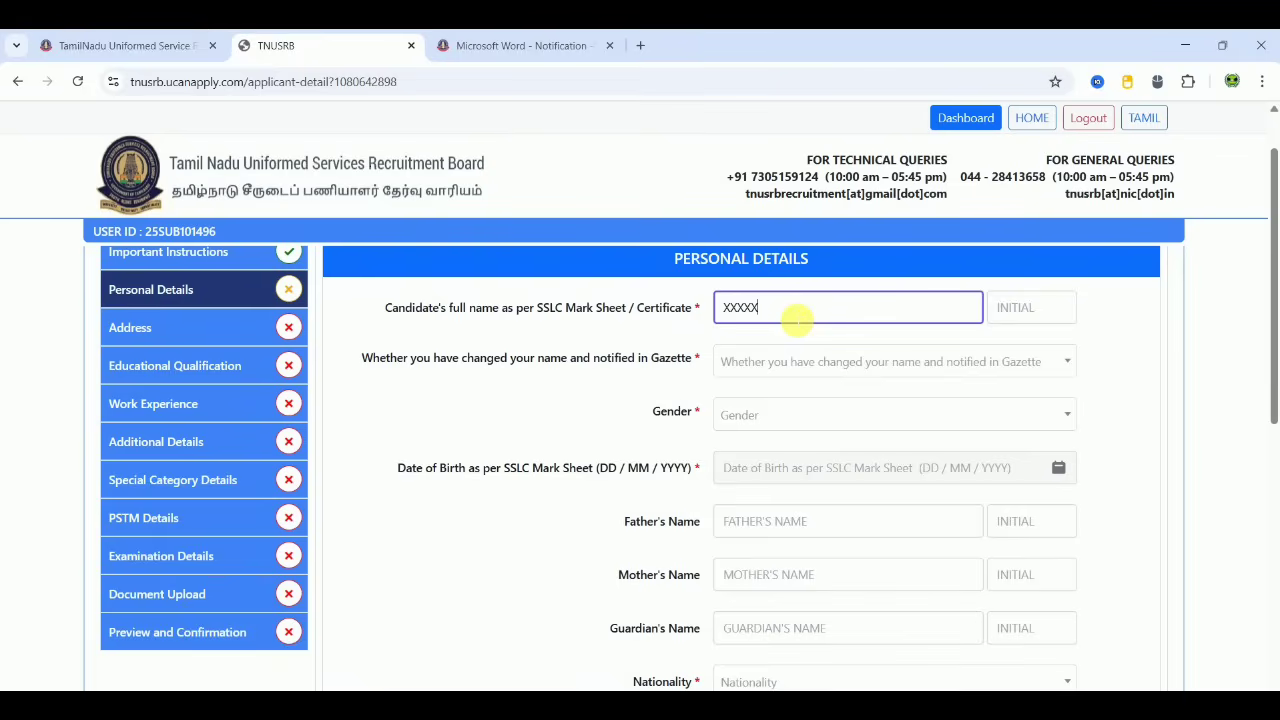
click(1015, 311)
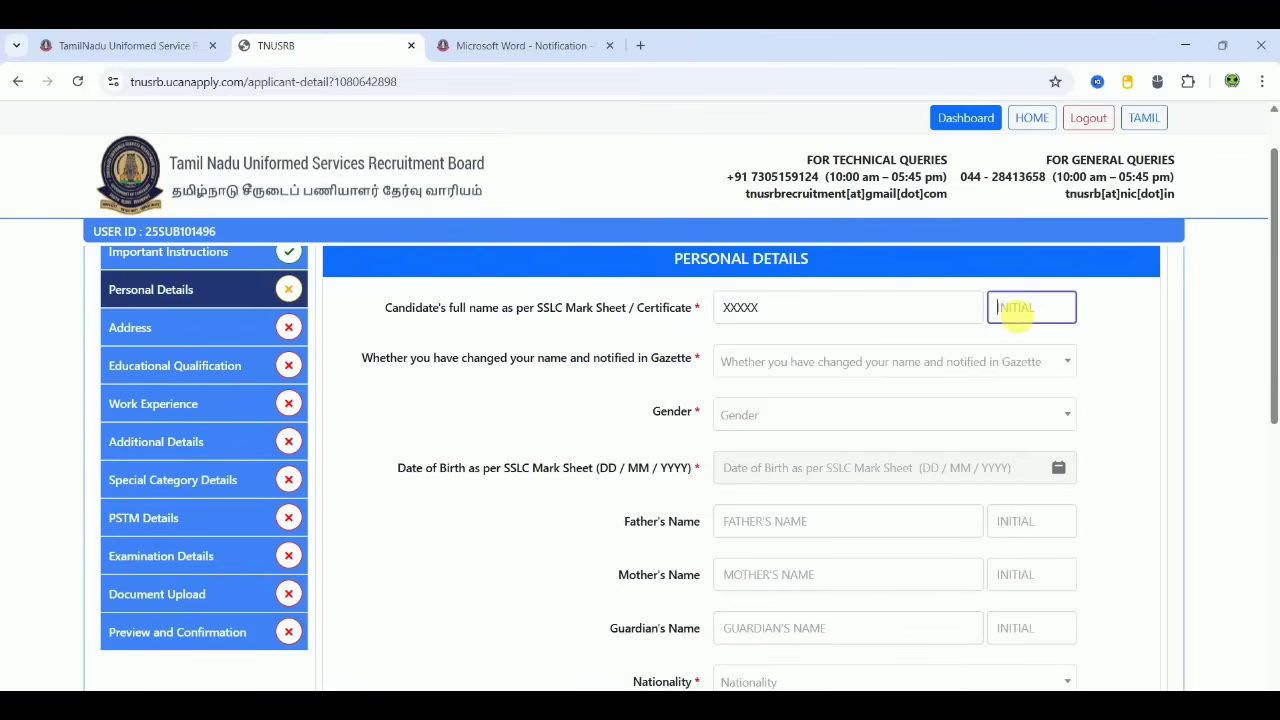
text(XX)
Answer No to the name change notified in Gazette question and set the gender to Male.
click(827, 365)
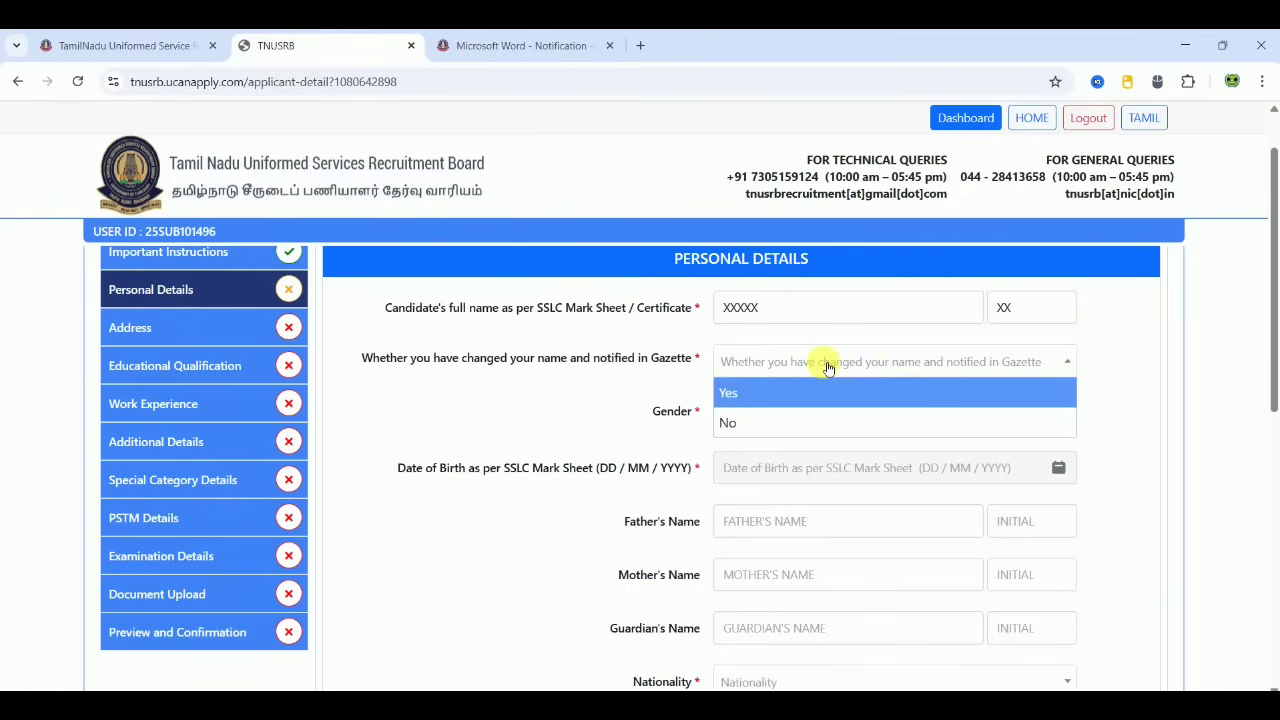
click(765, 423)
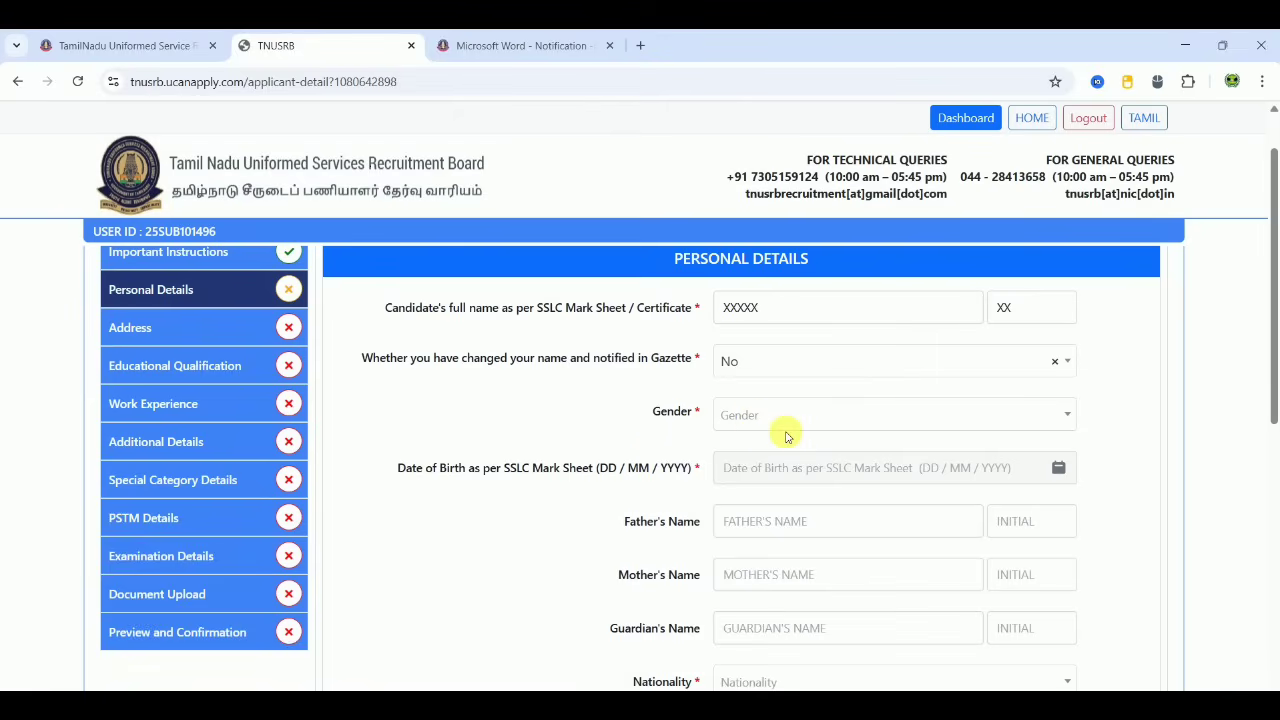
click(782, 424)
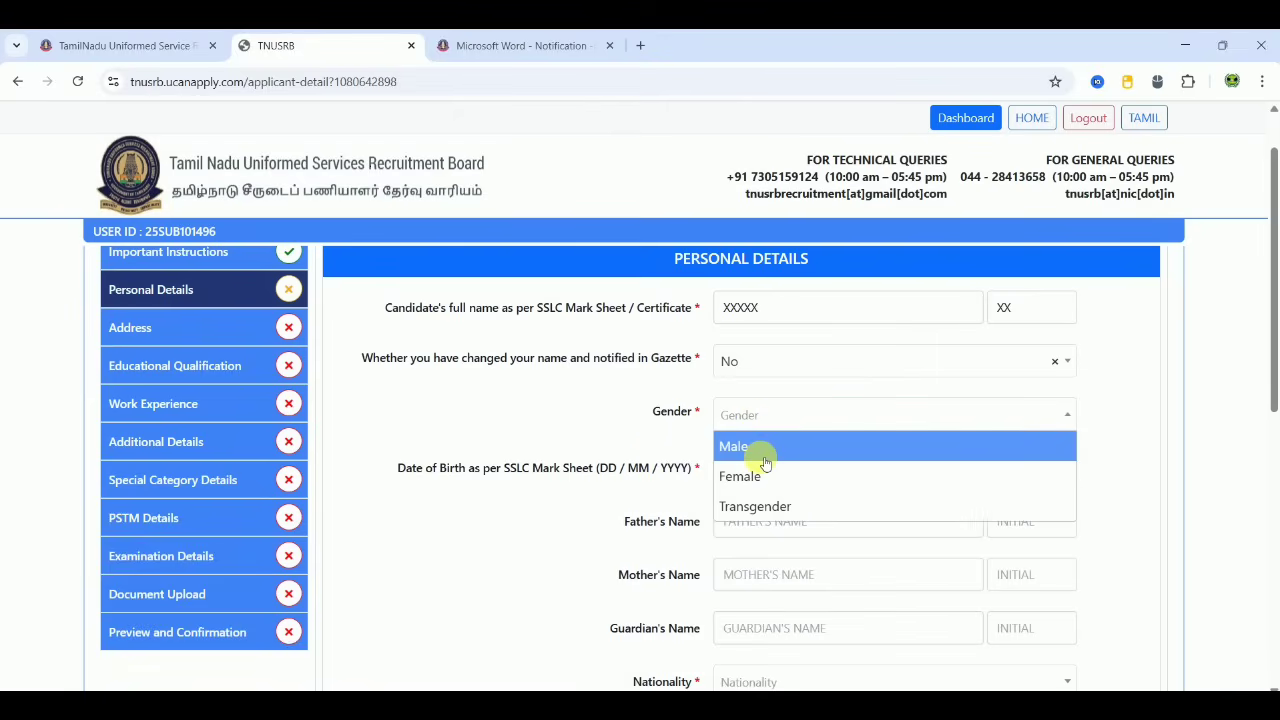
click(752, 450)
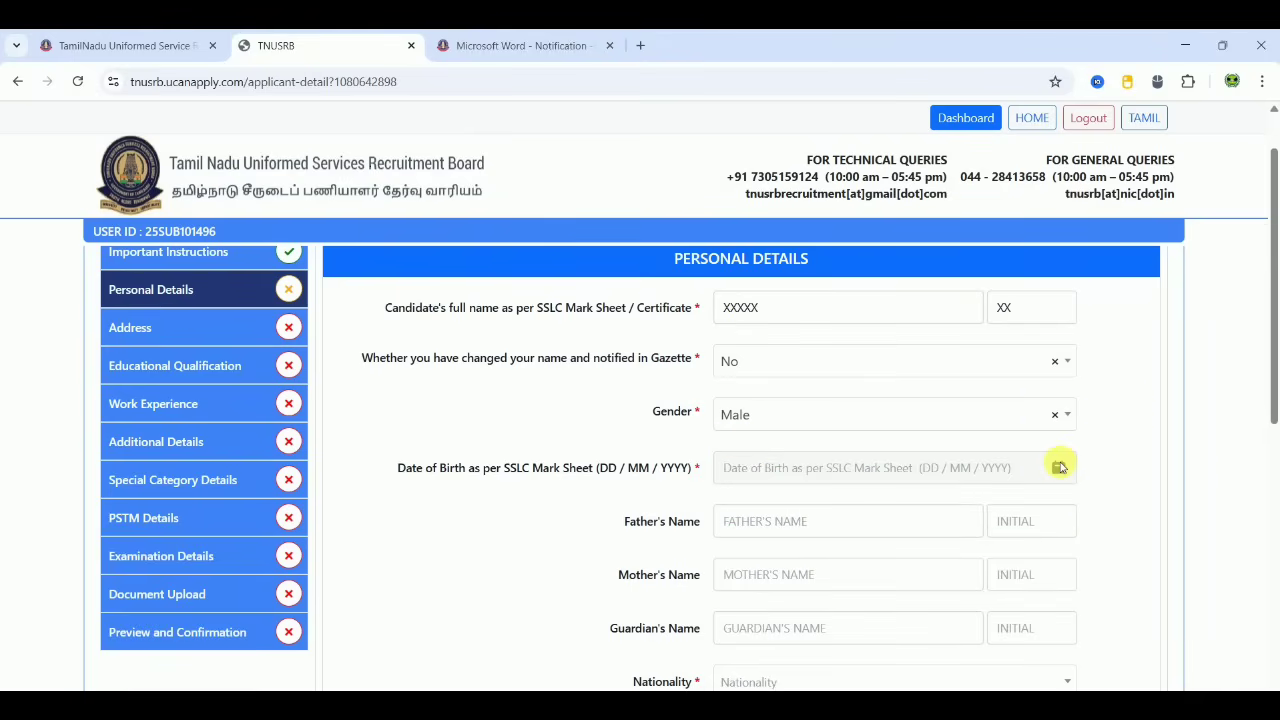
Enter the candidate's date of birth as per the SSLC mark sheet by choosing its year, month and day.
click(900, 467)
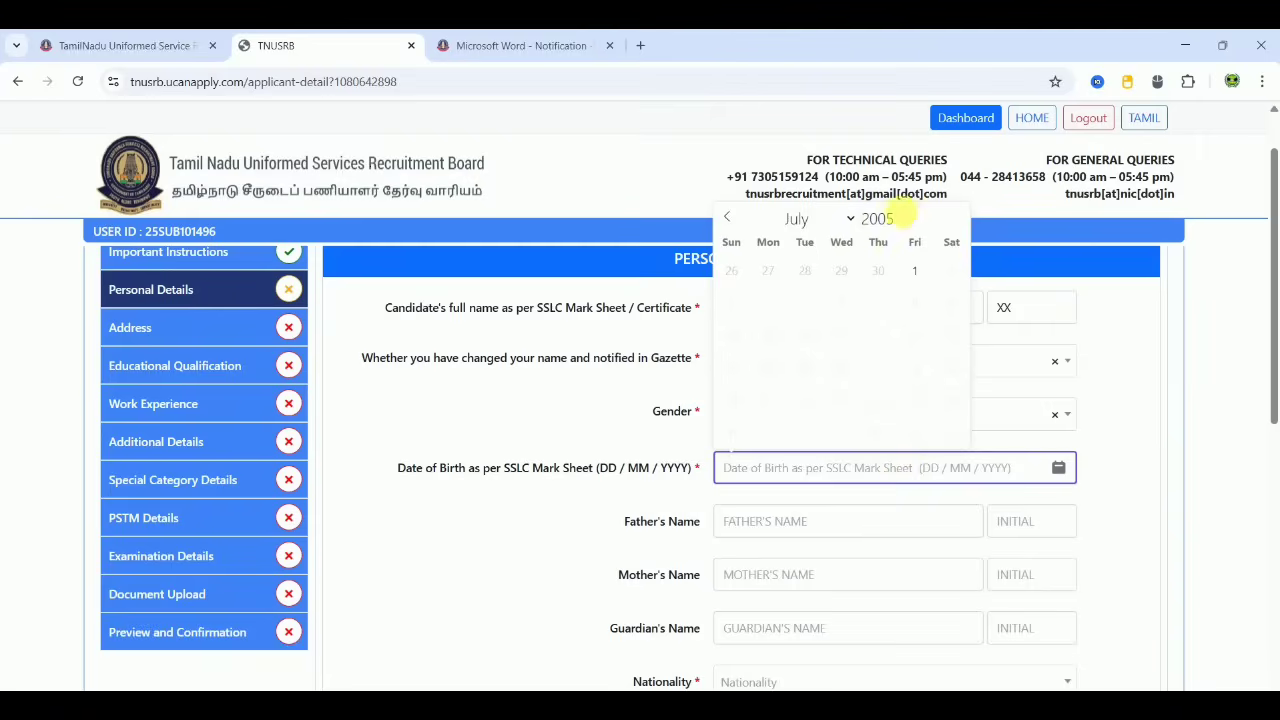
double_click(885, 218)
text(1998)
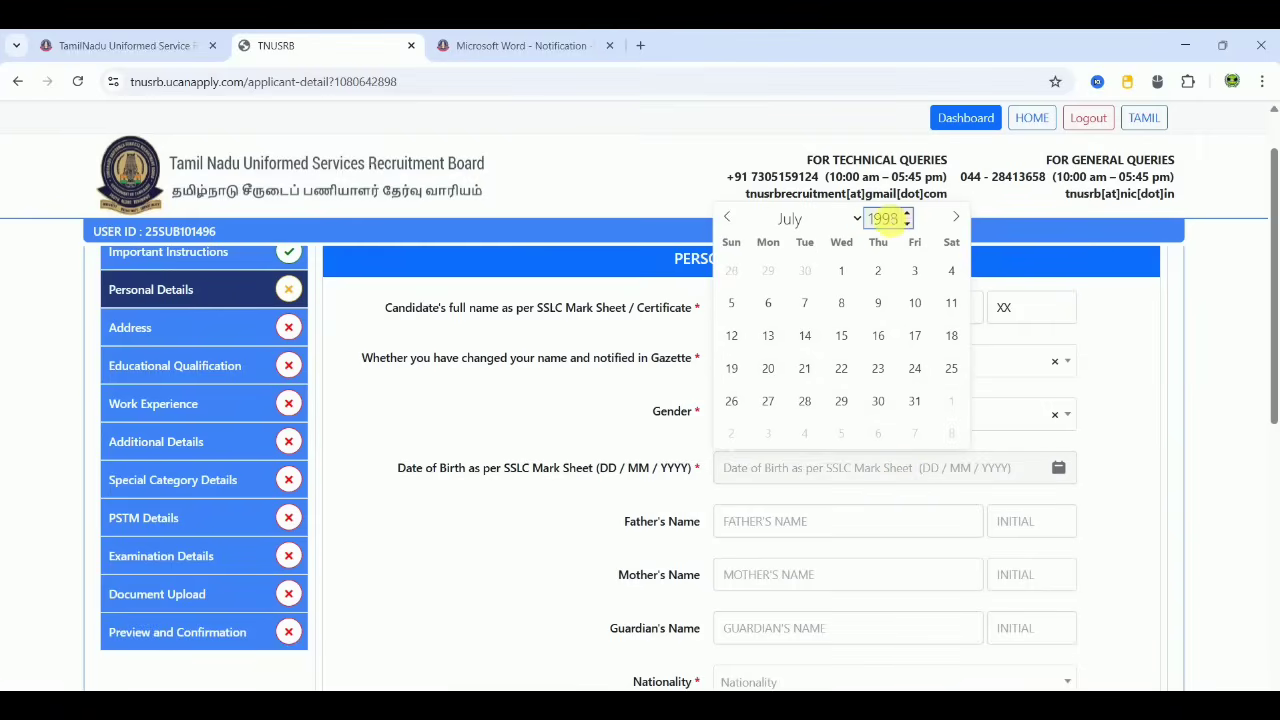
click(828, 218)
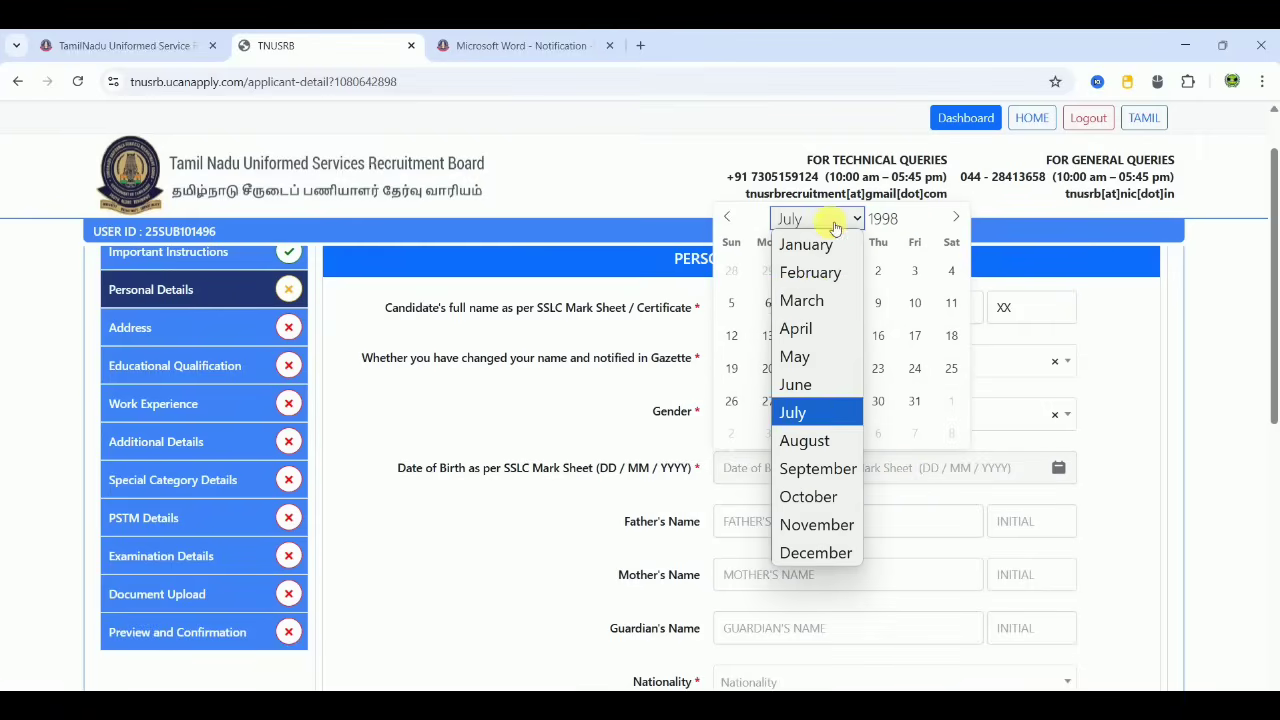
click(815, 328)
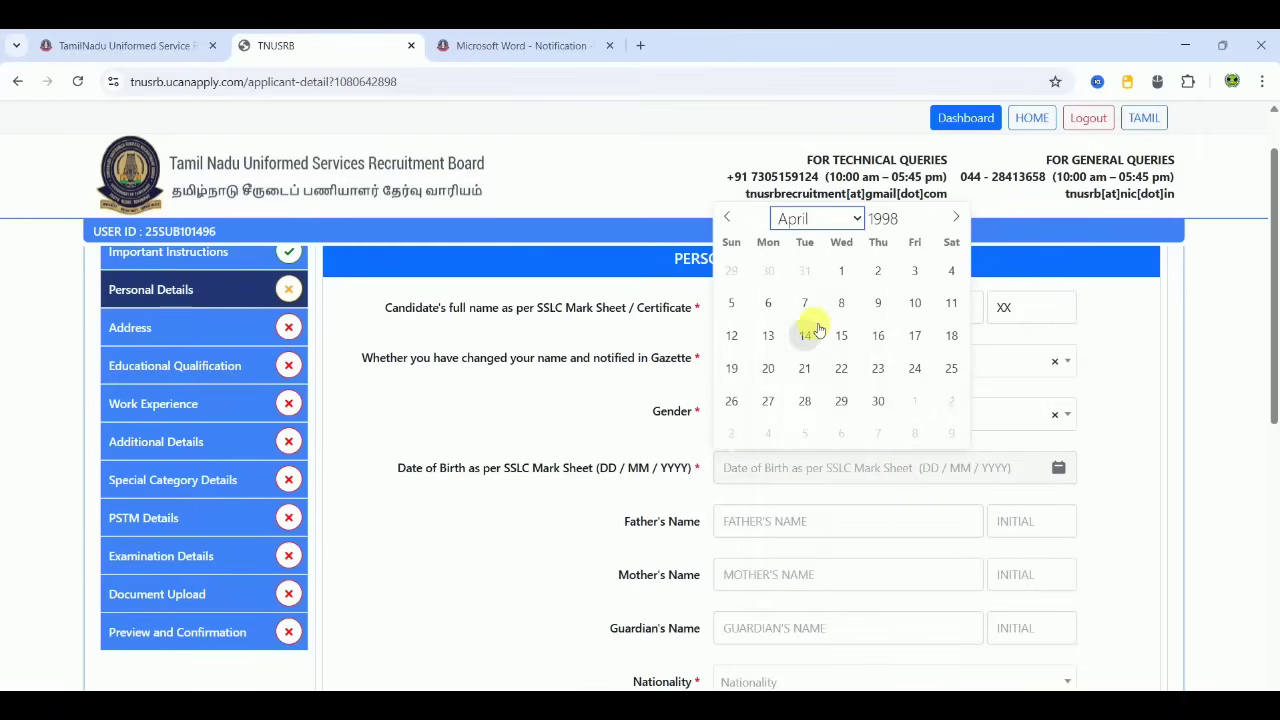
click(914, 368)
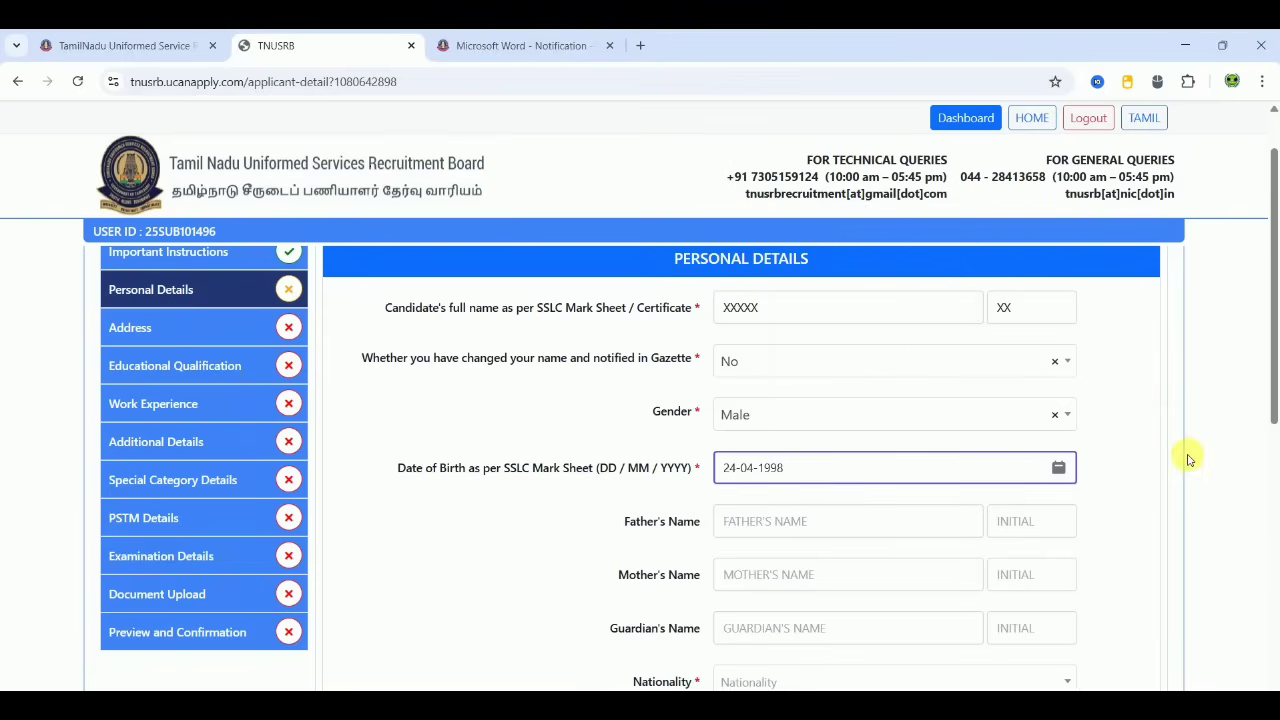
Fill in the father's and mother's names with the placeholder XXXXX and XX as the initial for each.
click(805, 520)
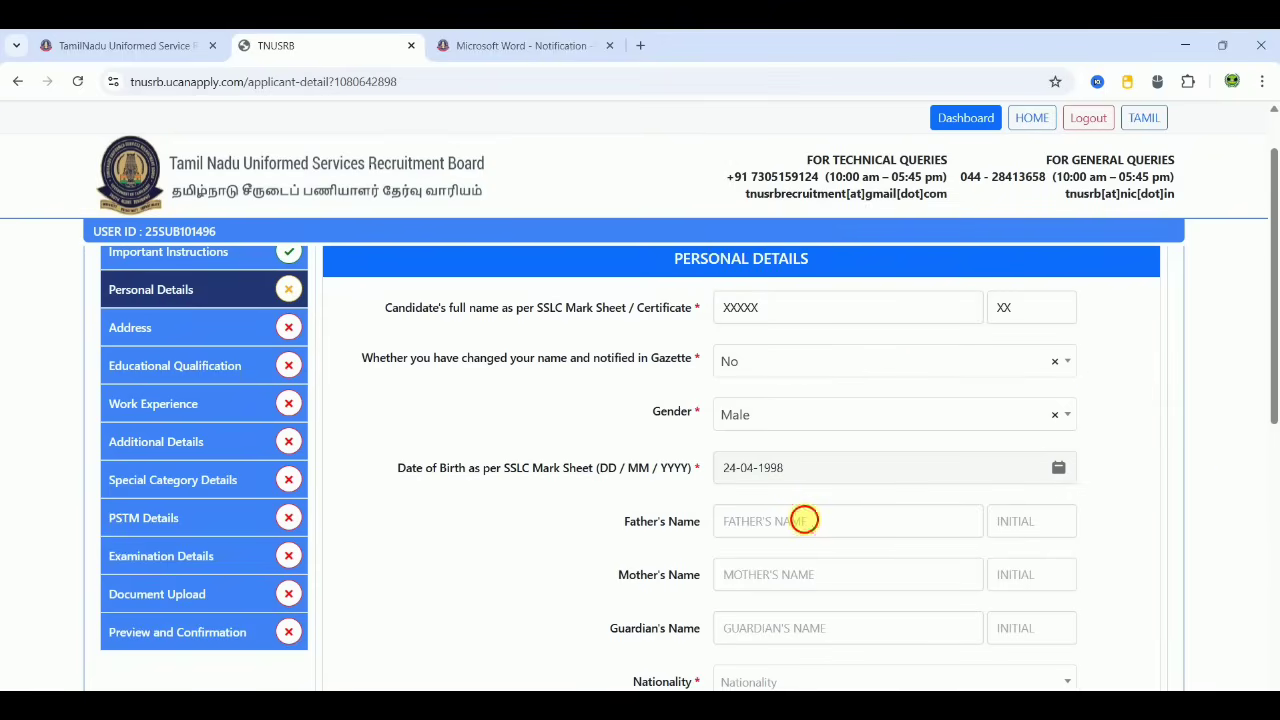
text(XXXXX)
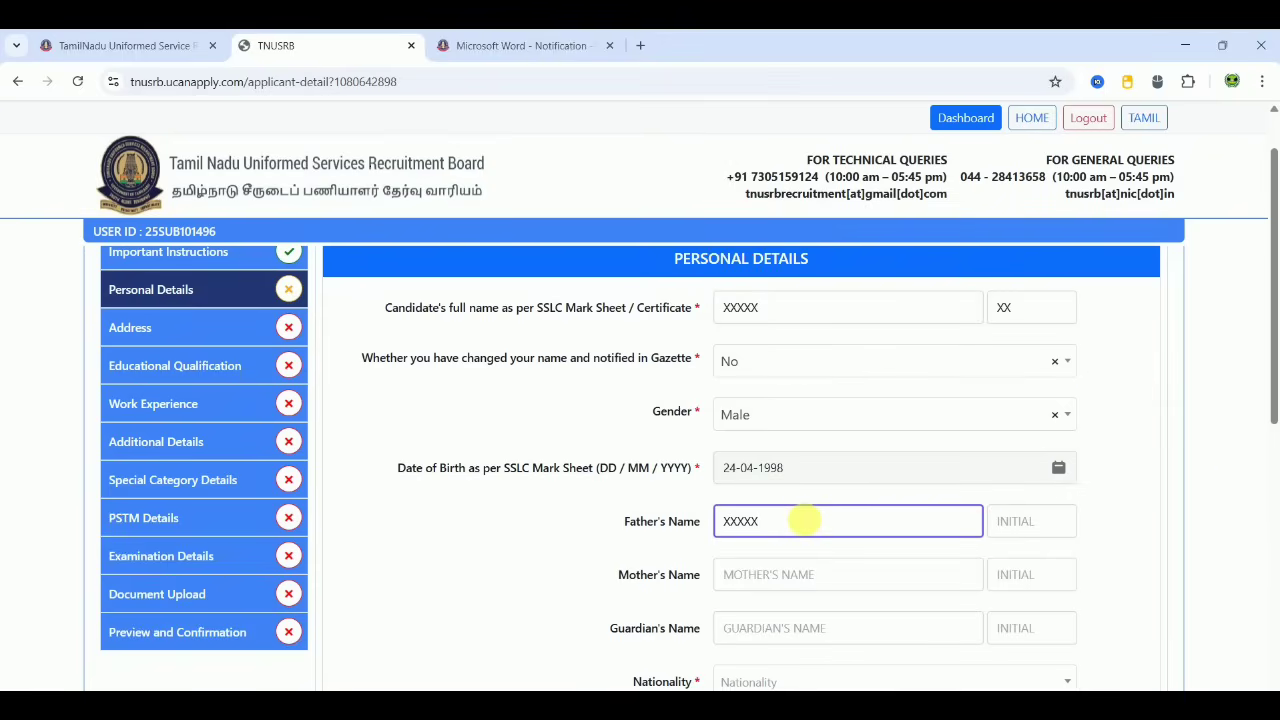
click(1025, 526)
text(XX)
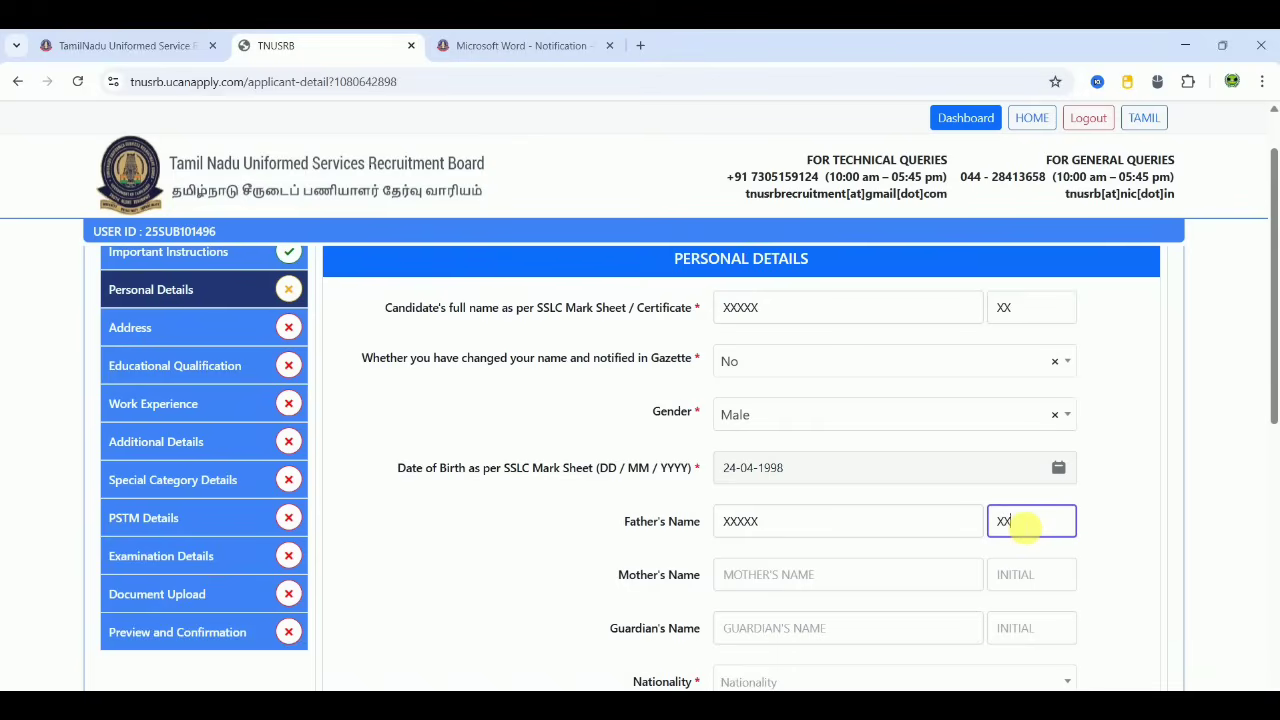
click(835, 574)
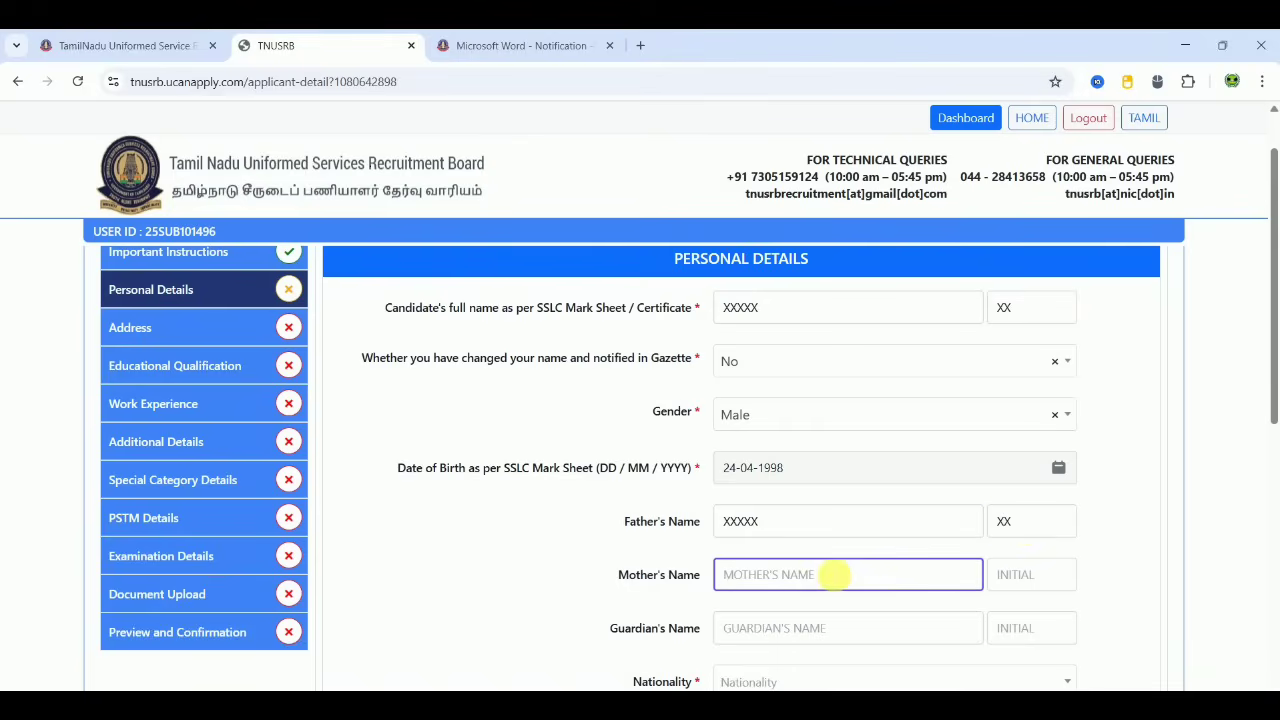
text(XXXXX)
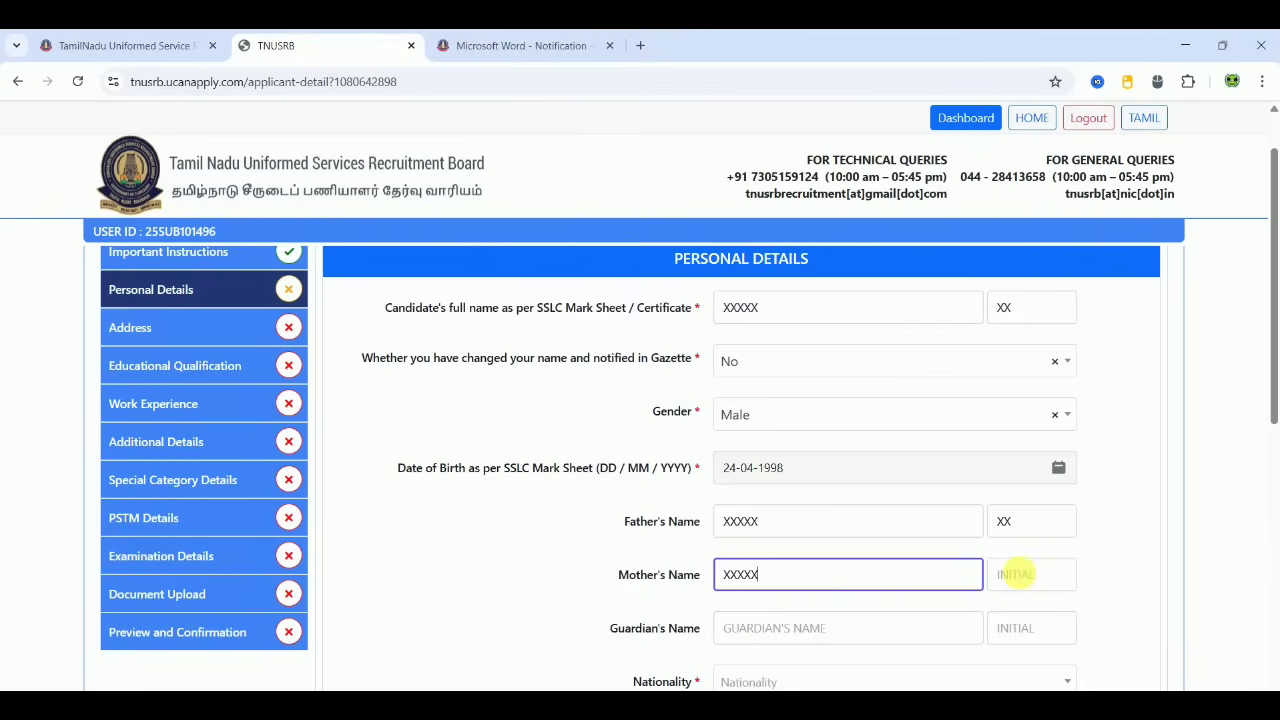
click(1015, 574)
text(XX)
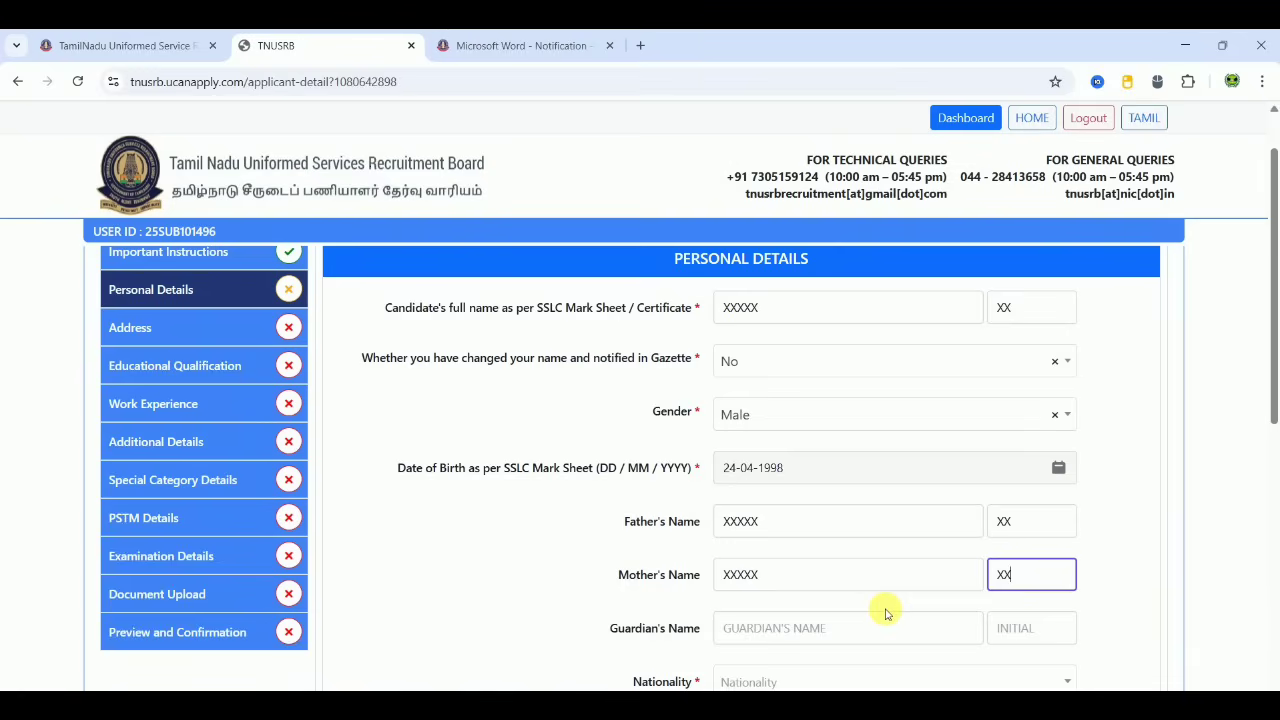
click(1134, 613)
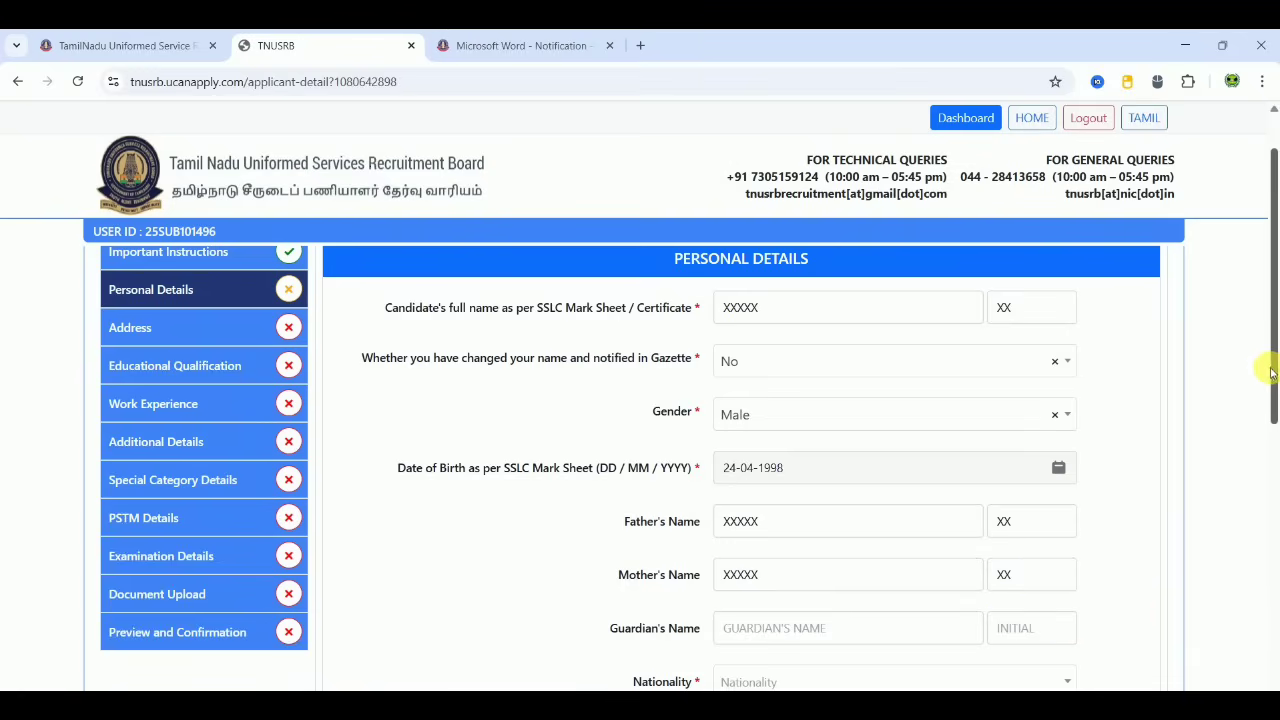
Set the candidate's nationality to Indian and religion to Hindu.
click(816, 679)
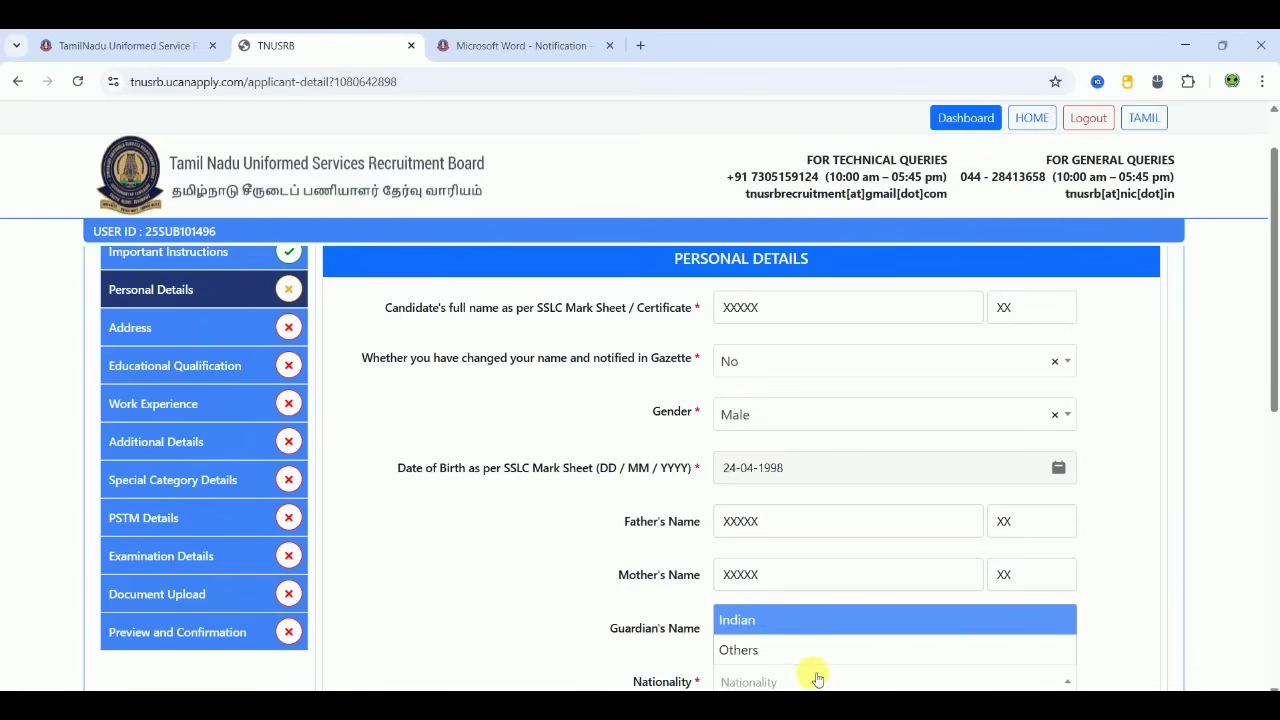
click(745, 622)
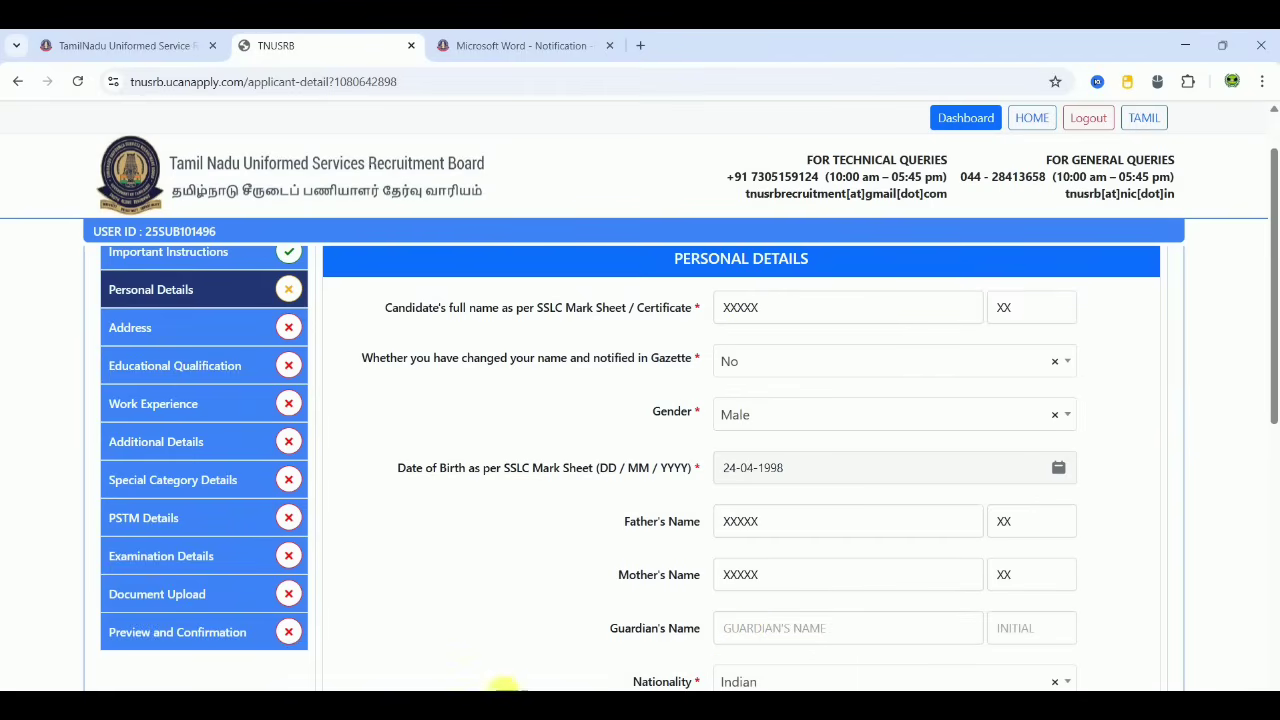
scroll(640, 450, down, 4)
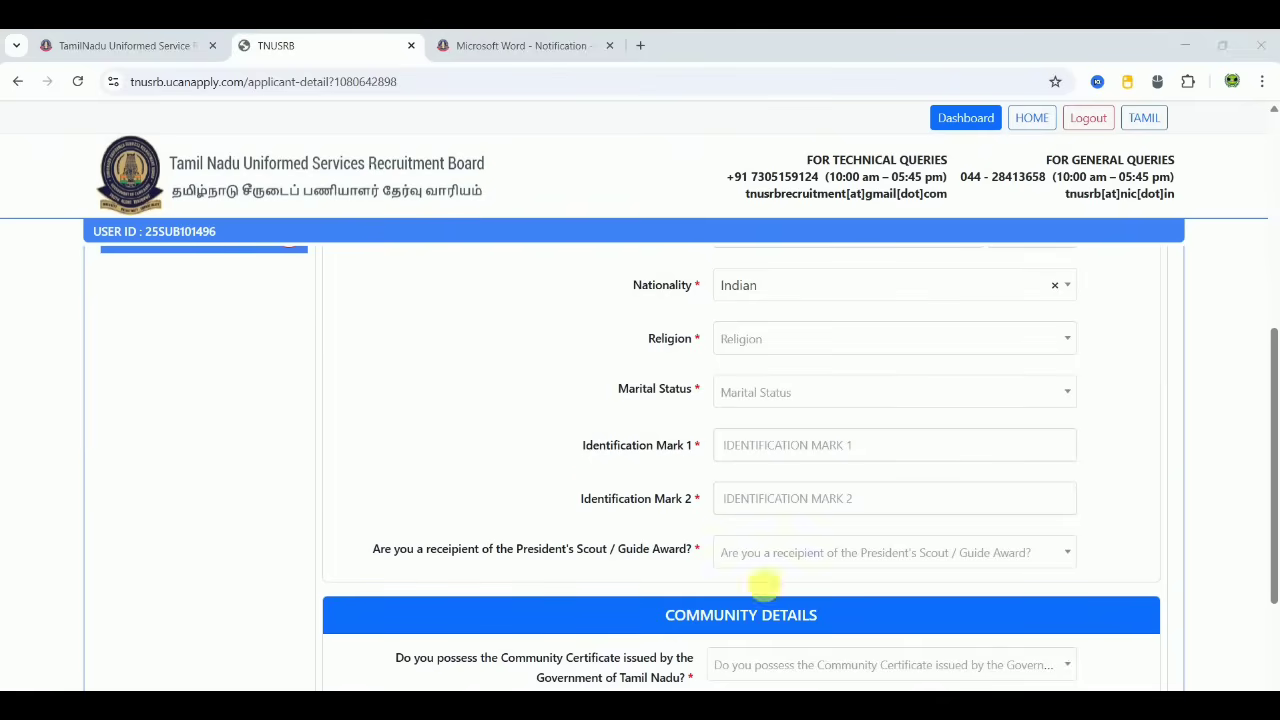
click(746, 340)
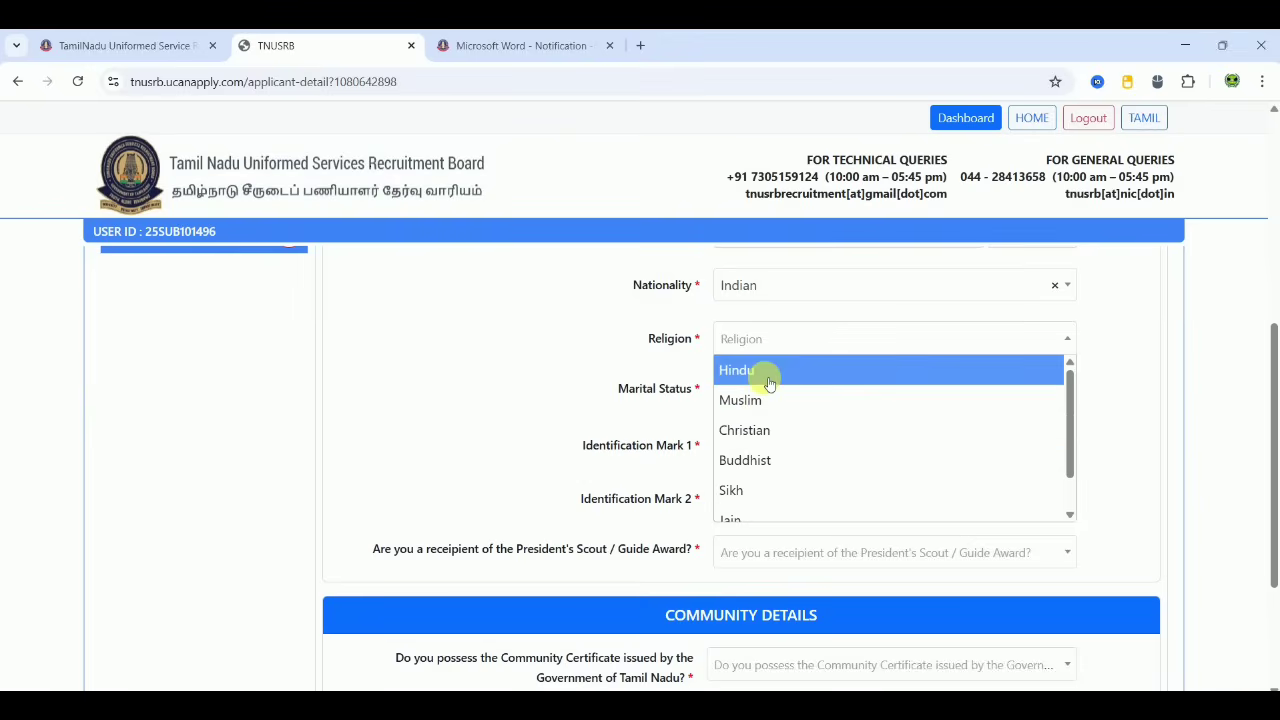
click(768, 384)
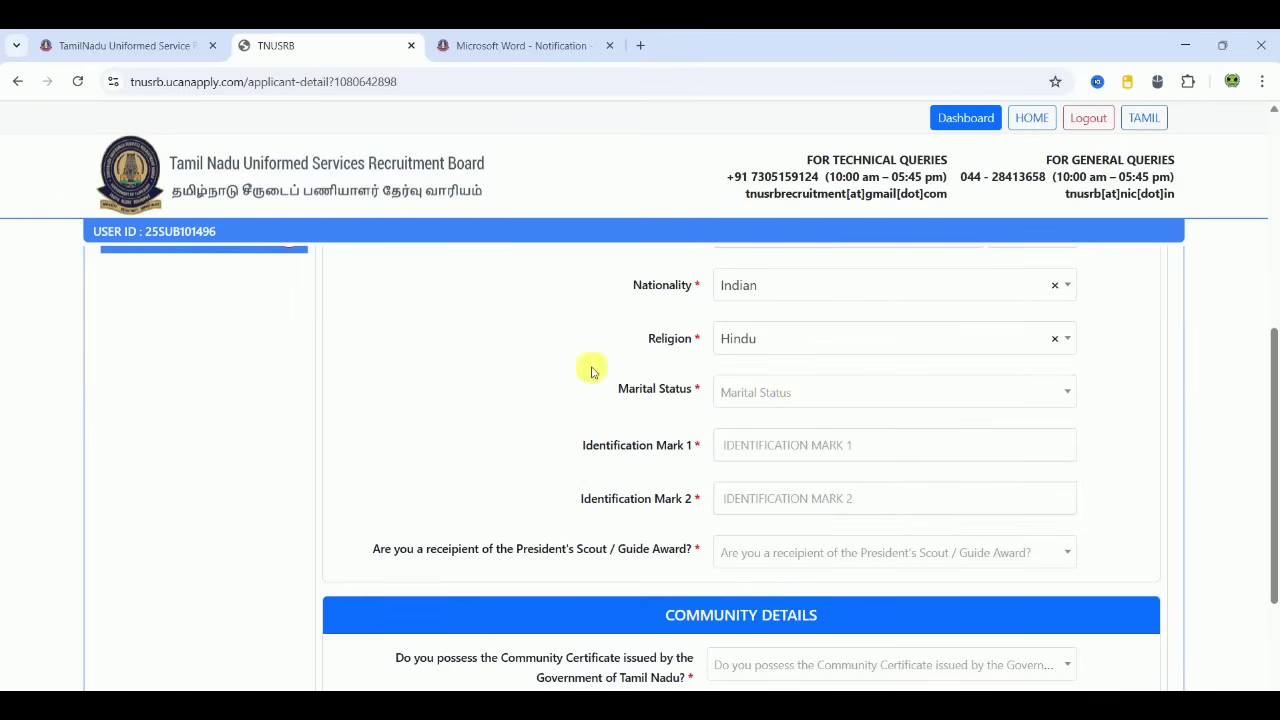
Set the marital status to Unmarried and fill both identification marks with a placeholder string of repeated X characters.
click(763, 398)
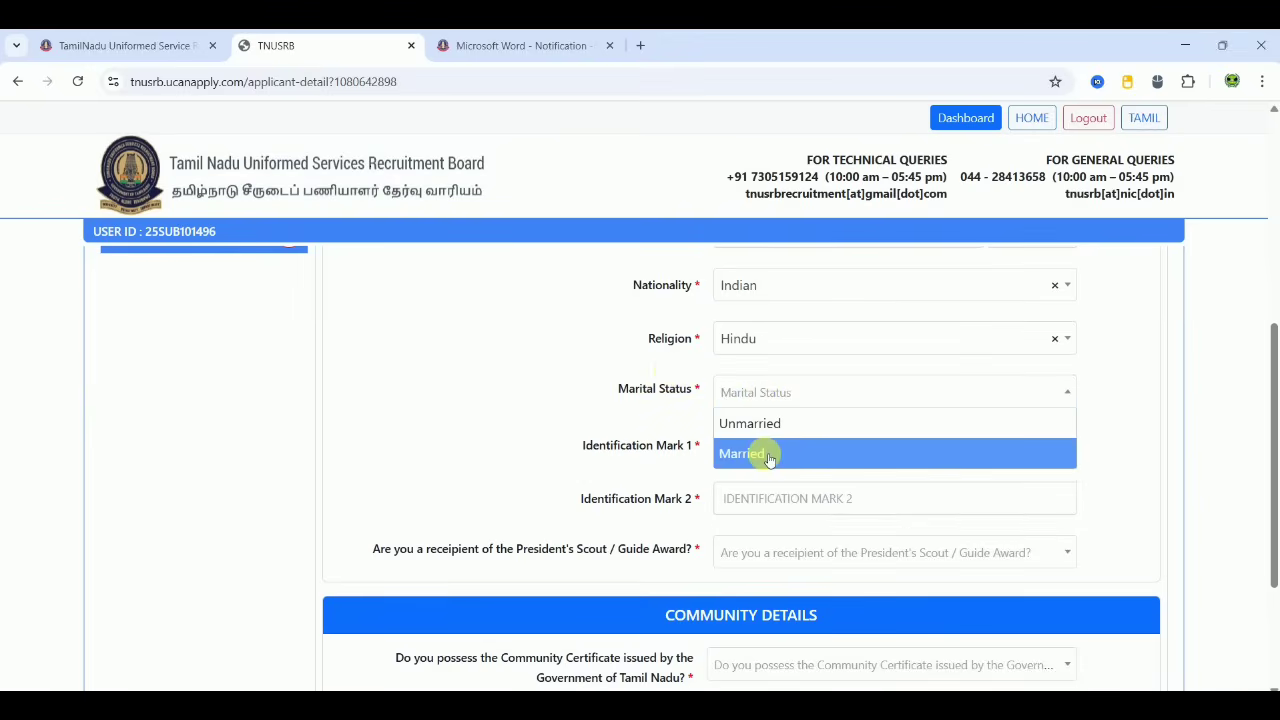
click(760, 423)
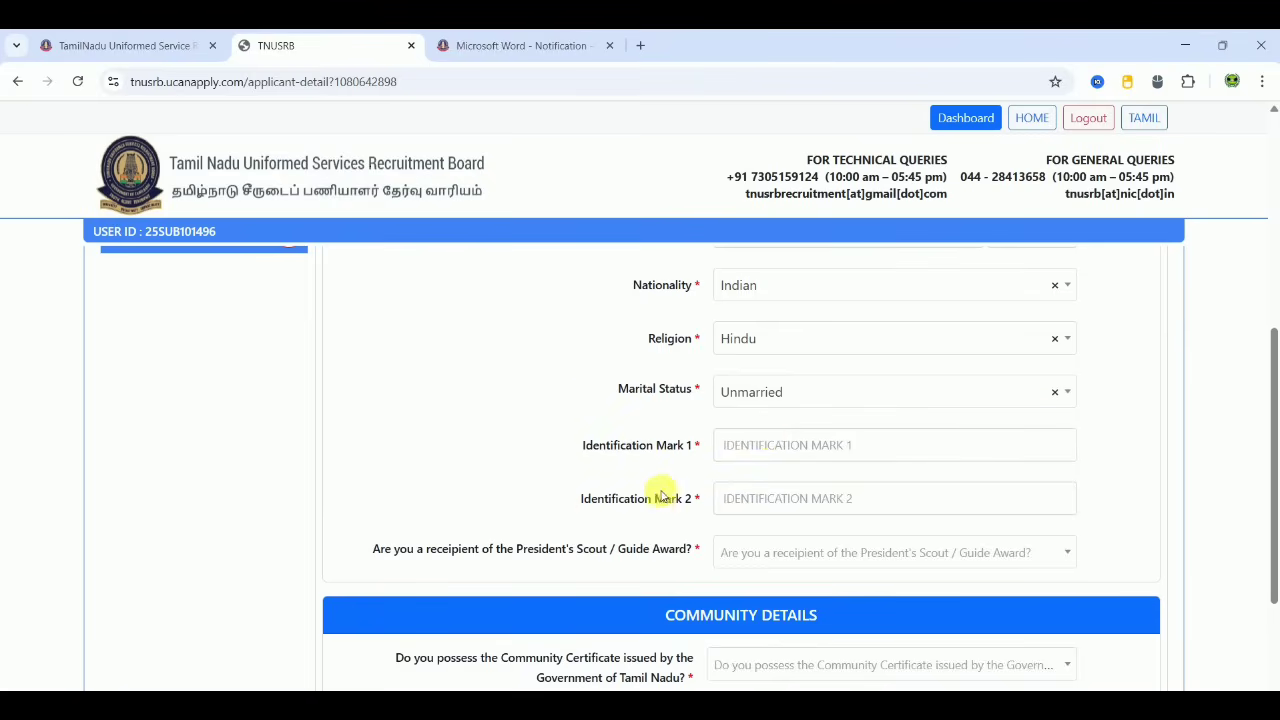
click(790, 446)
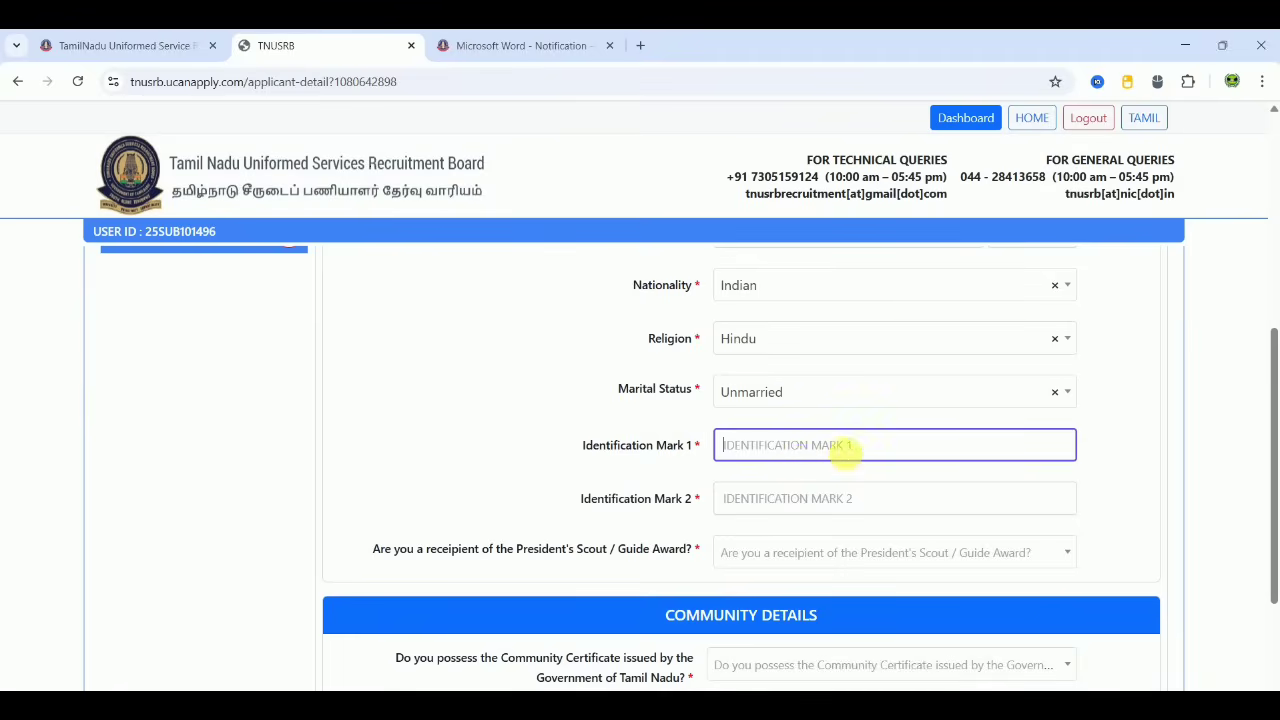
text(XXXXXXXXXXXXXXX)
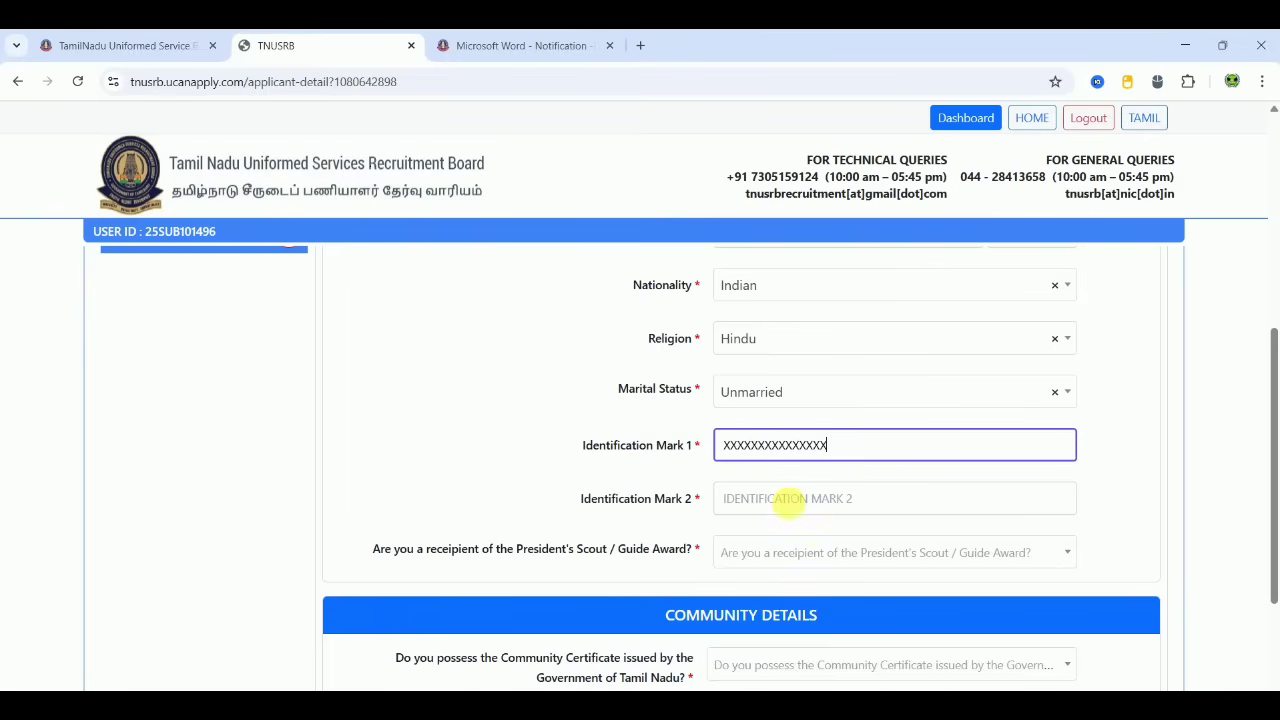
click(788, 500)
text(XXXXXXXXXXXXXXXX)
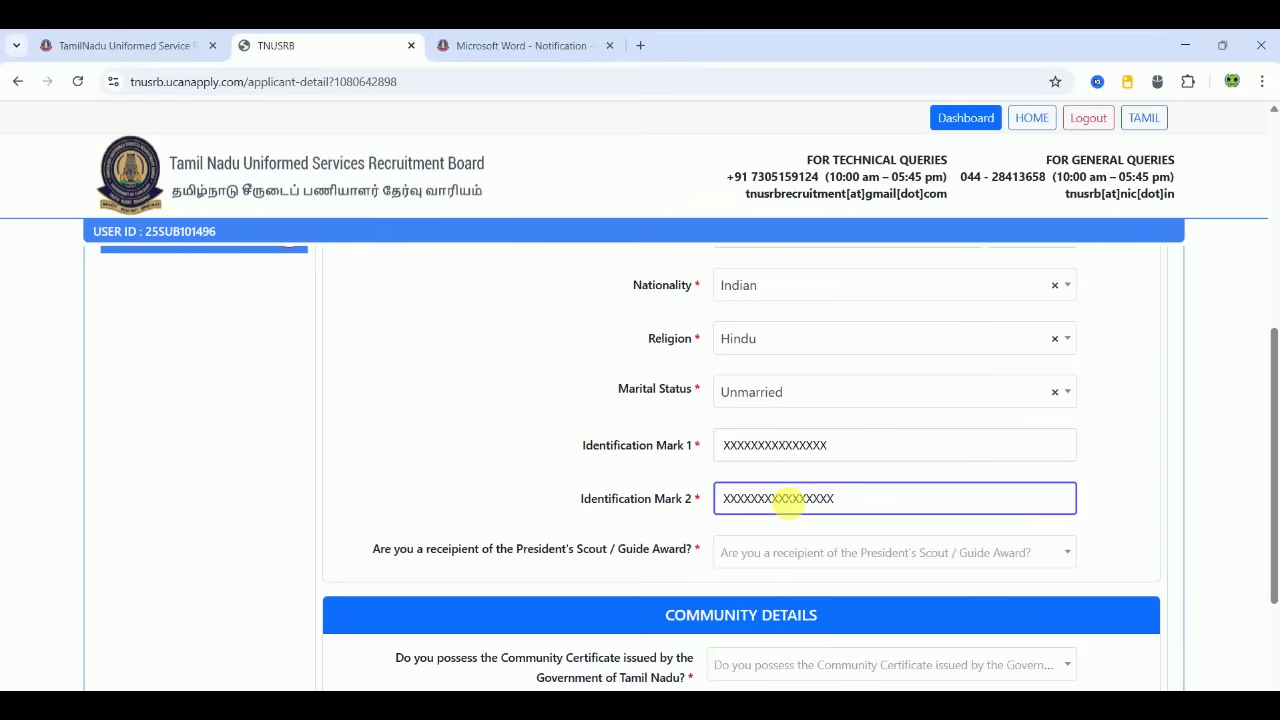
click(1169, 427)
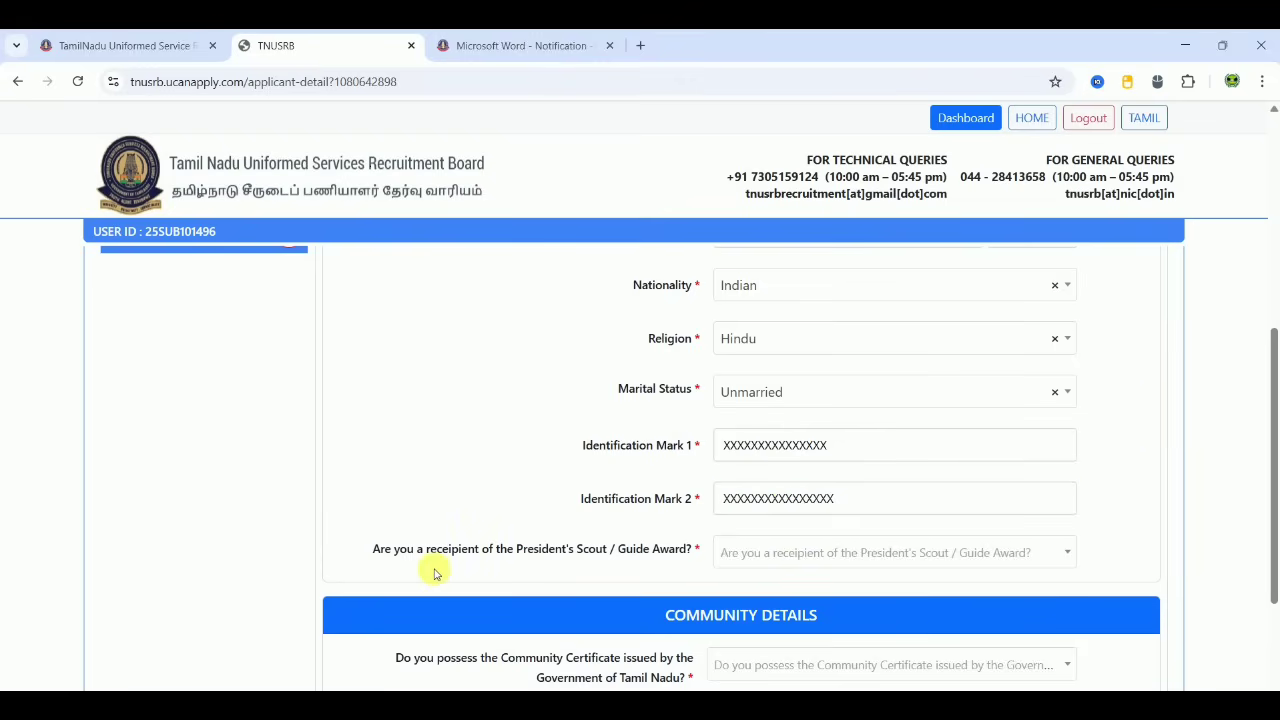
Answer No to the President's Scout / Guide Award question and Yes to possessing a Tamil Nadu Government Community Certificate.
click(858, 561)
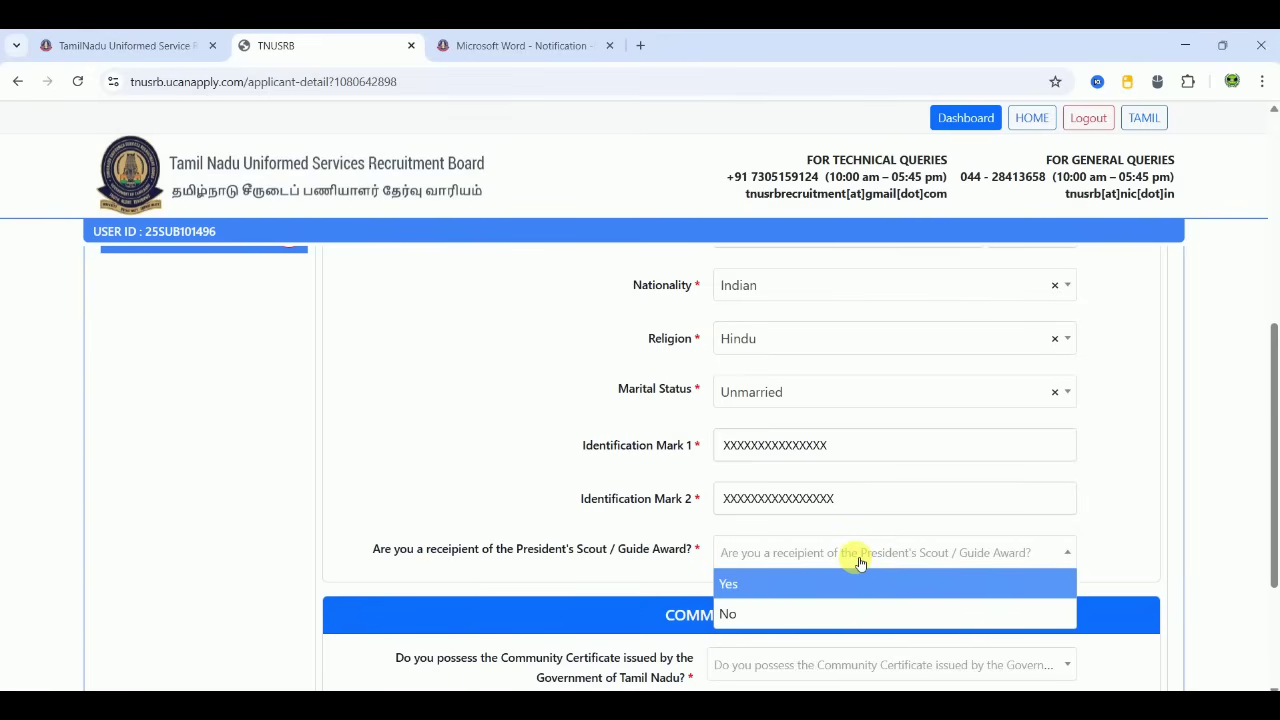
click(757, 614)
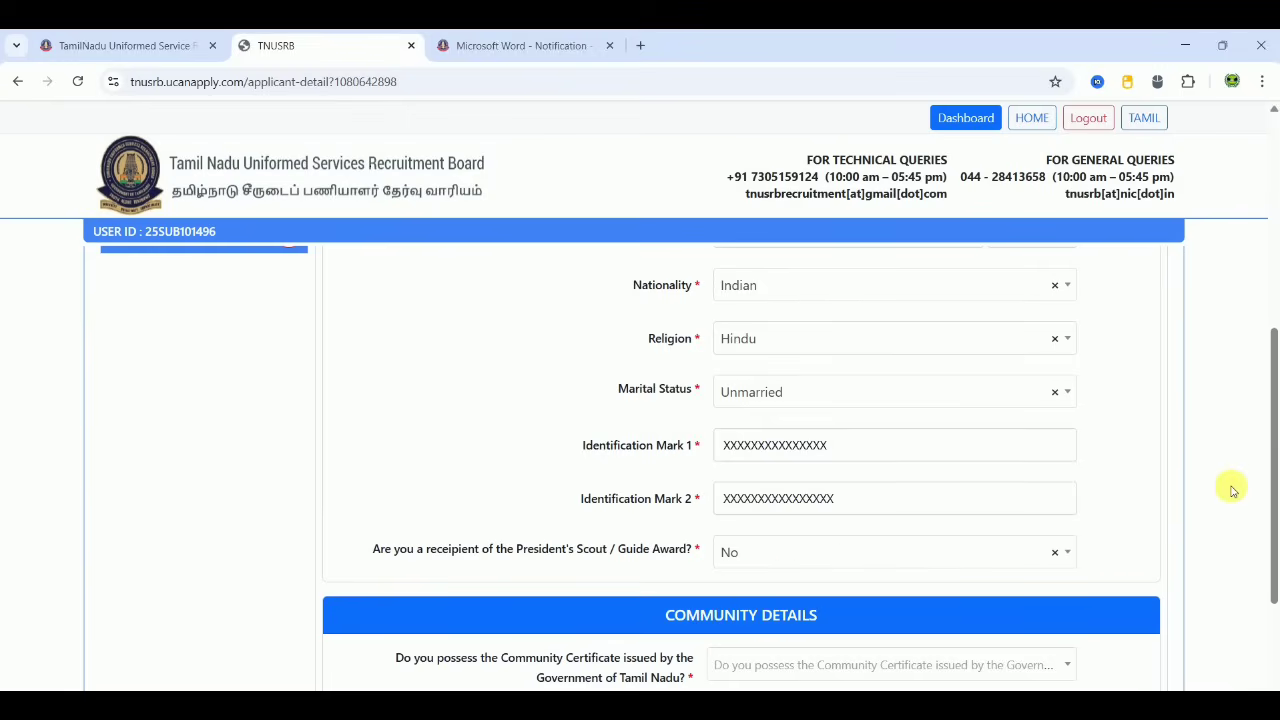
scroll(1238, 485, down, 2)
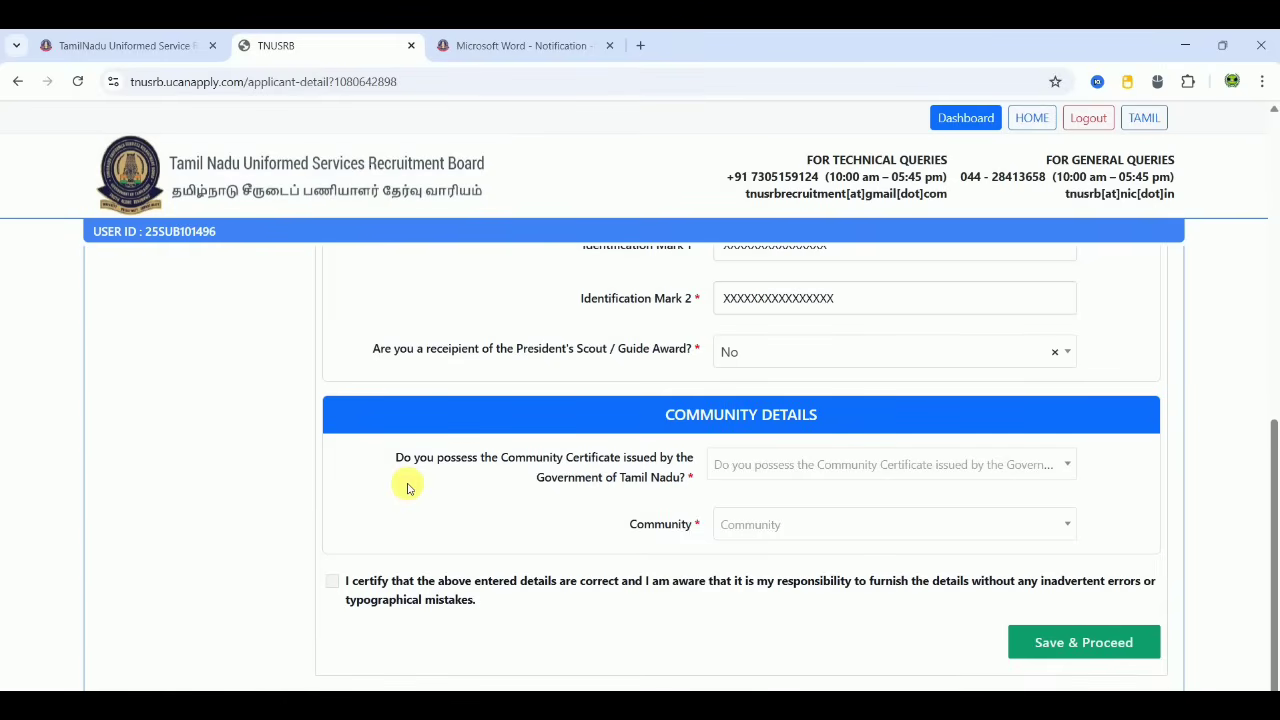
click(816, 468)
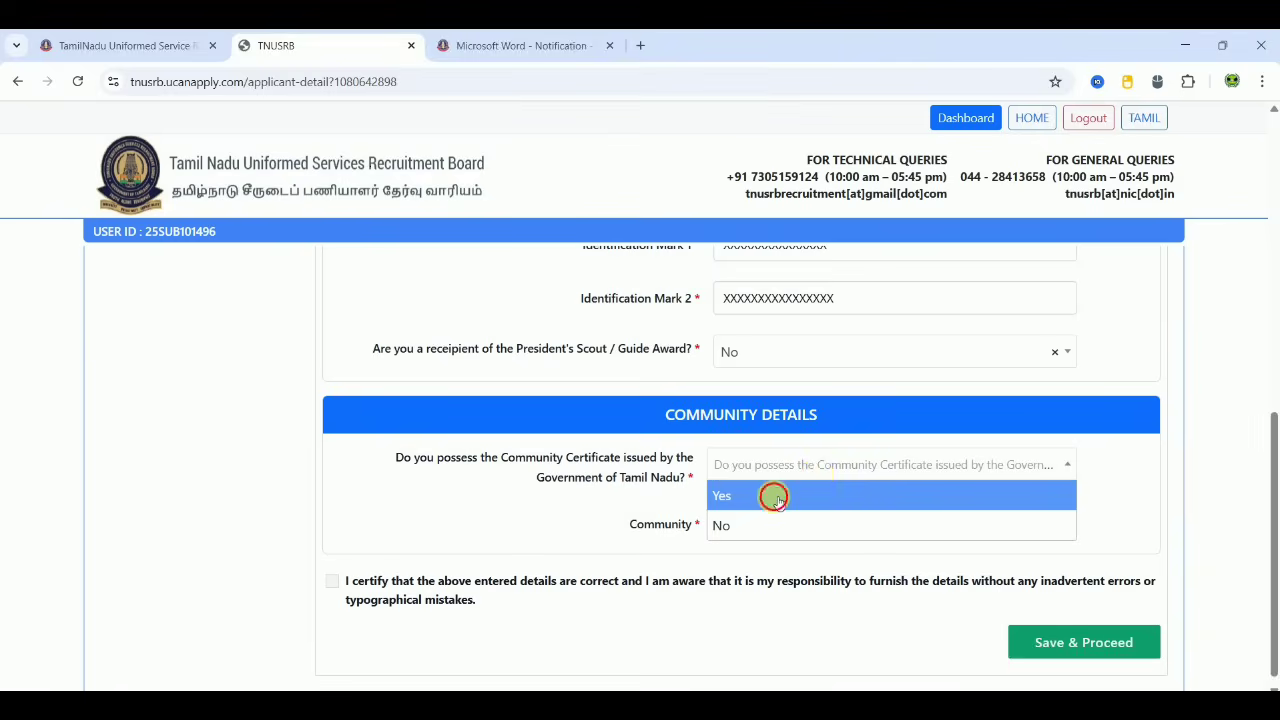
click(776, 499)
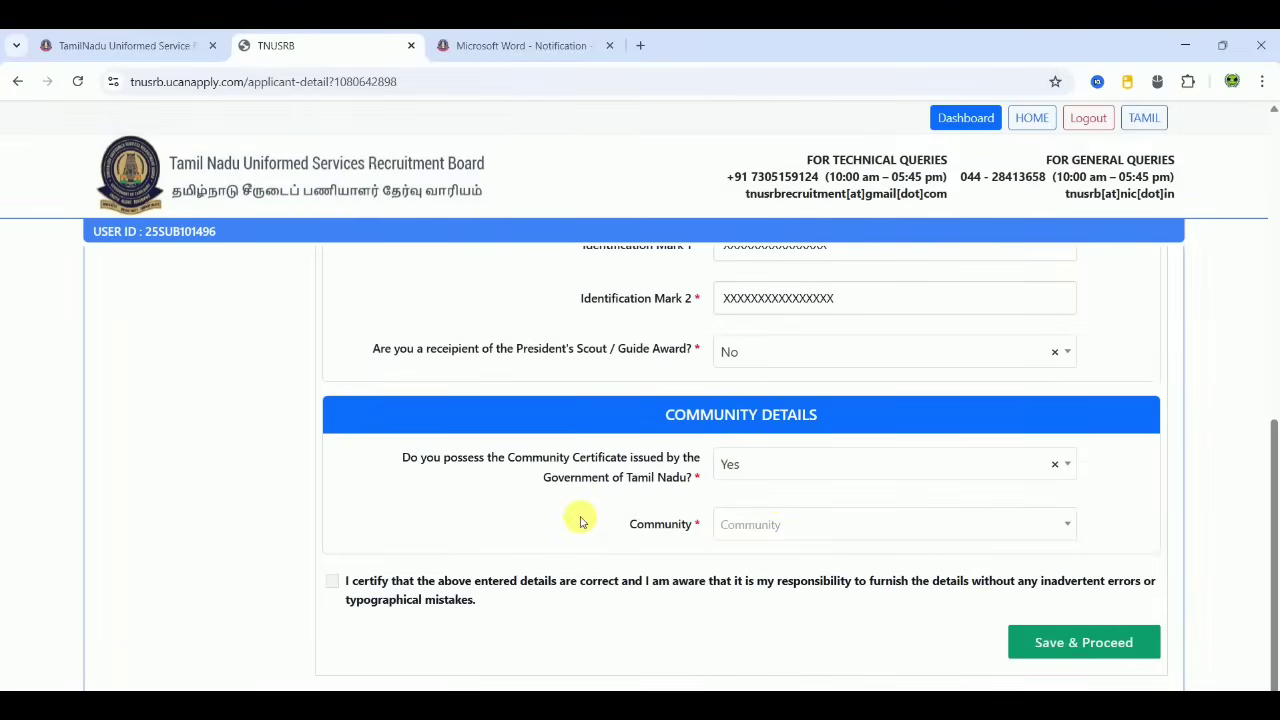
Set the community to Backward Class (BC) and confirm that it is the correct one.
click(800, 525)
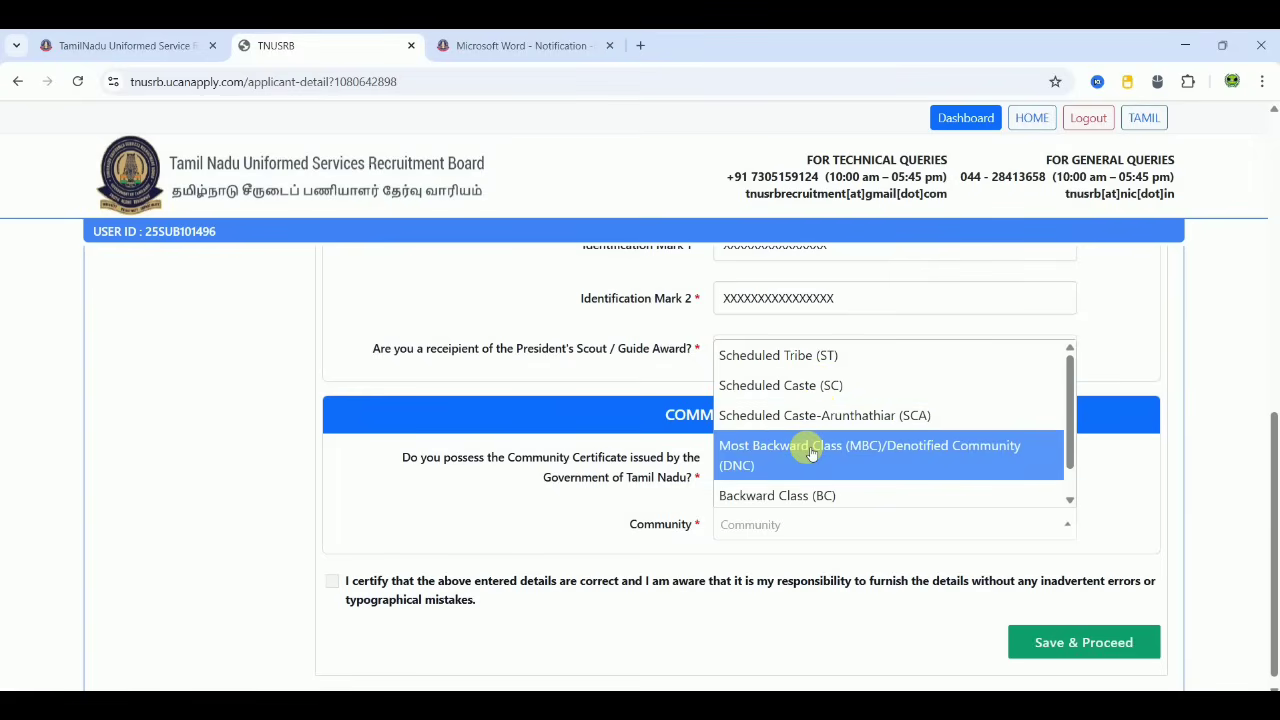
drag(1070, 450, 1074, 486)
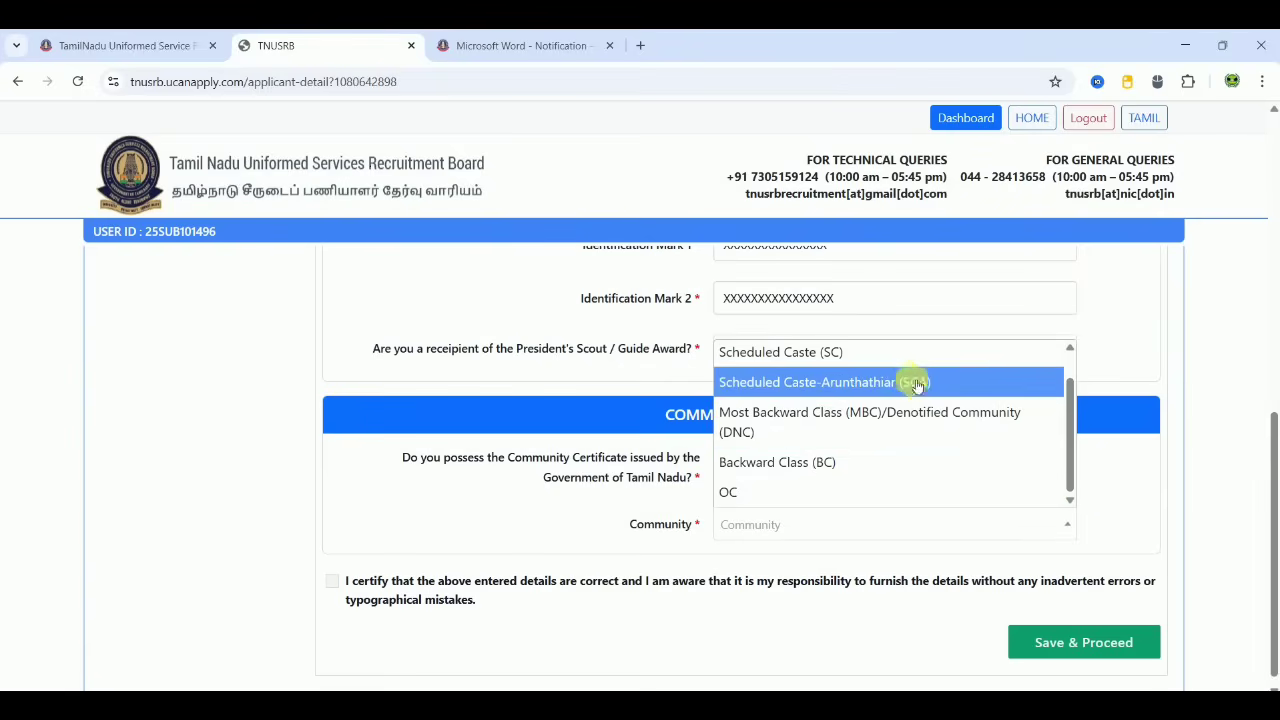
click(799, 470)
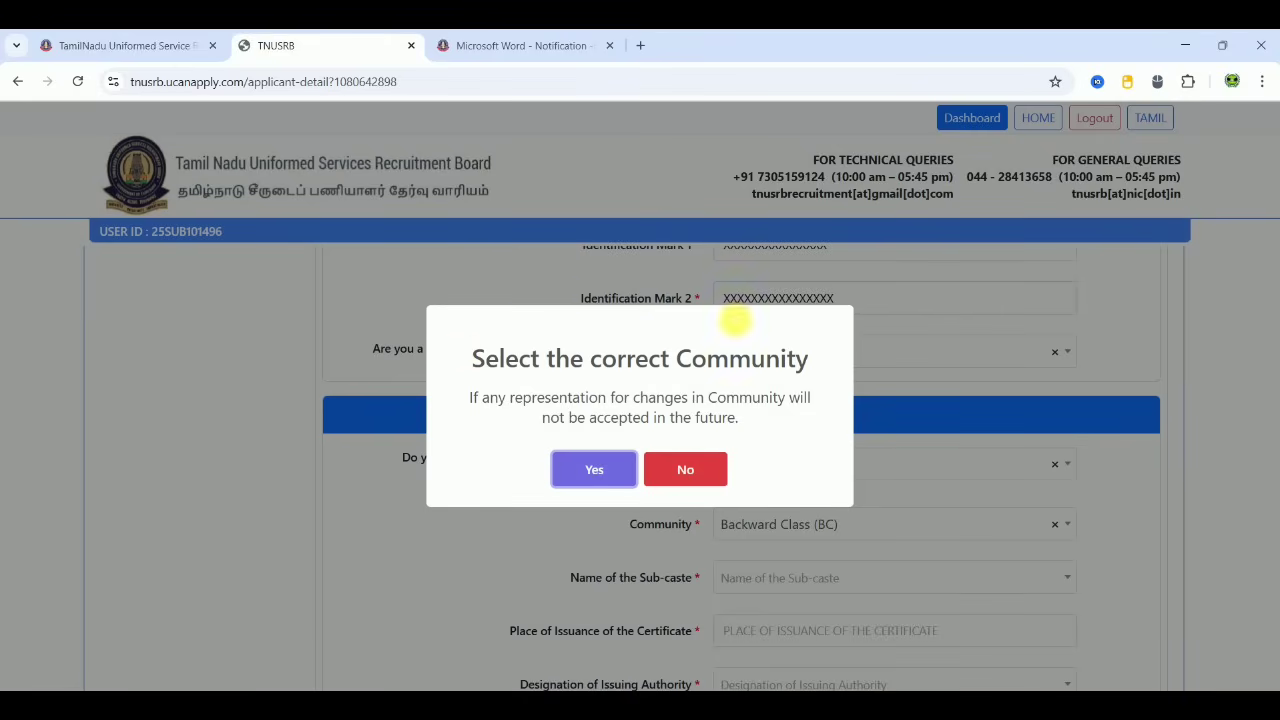
click(581, 473)
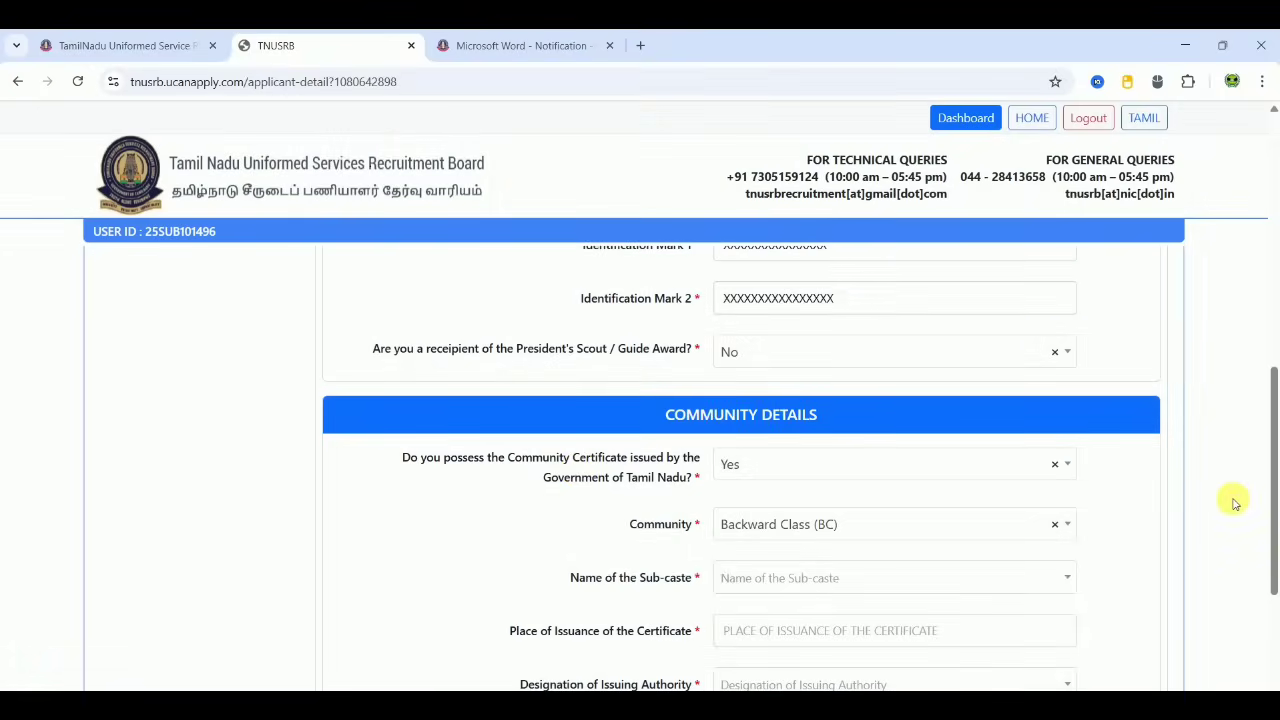
Search the sub-caste names for GAV and choose Gavarai.
scroll(1234, 503, down, 3)
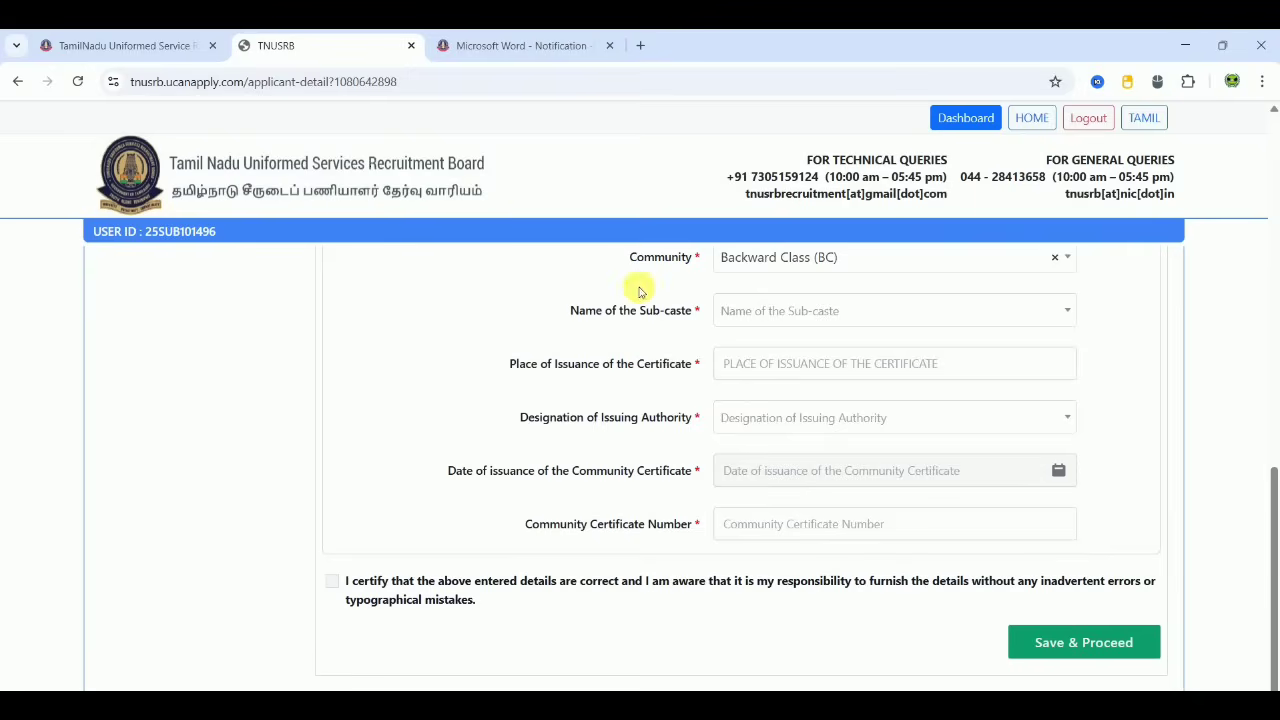
click(835, 310)
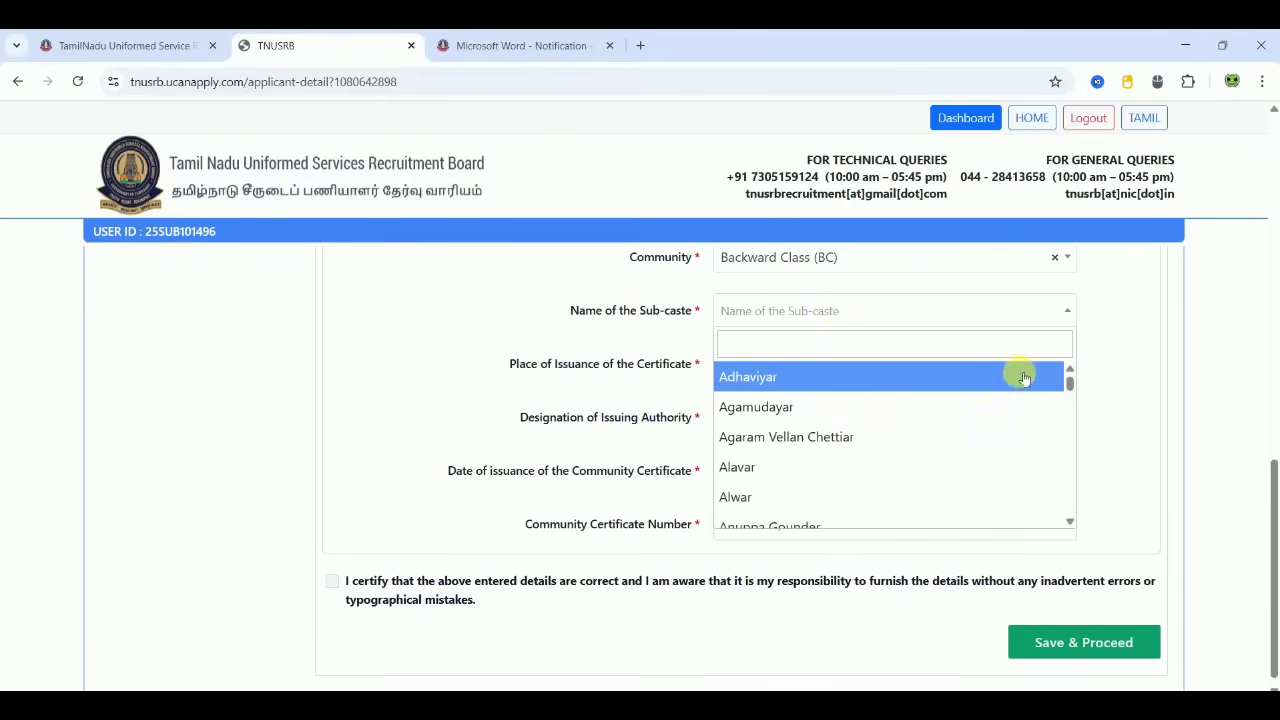
click(1070, 410)
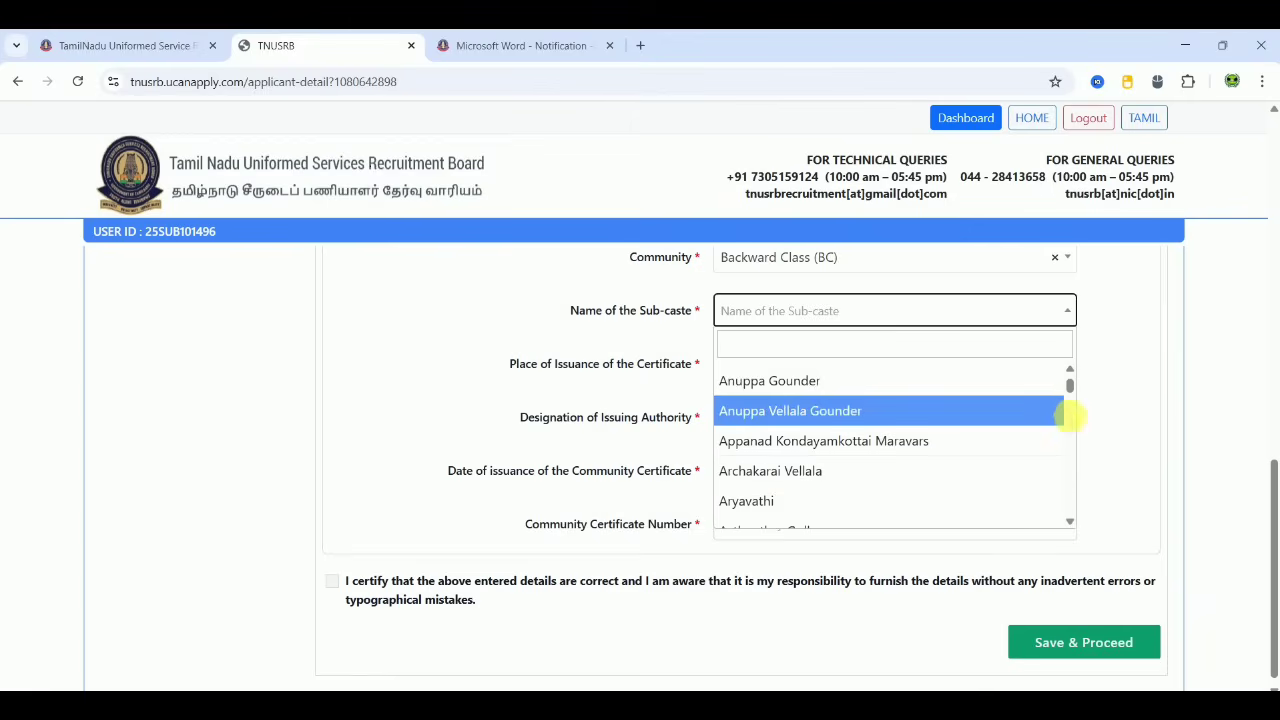
click(800, 344)
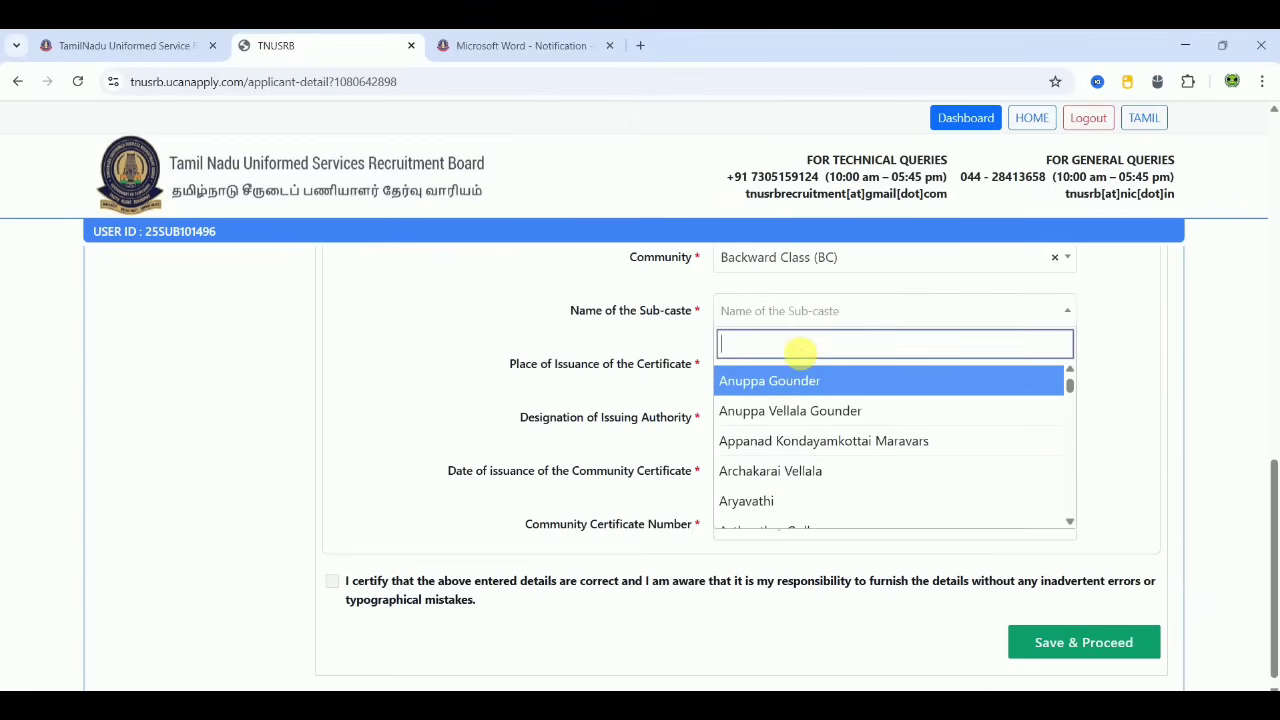
text(GAV)
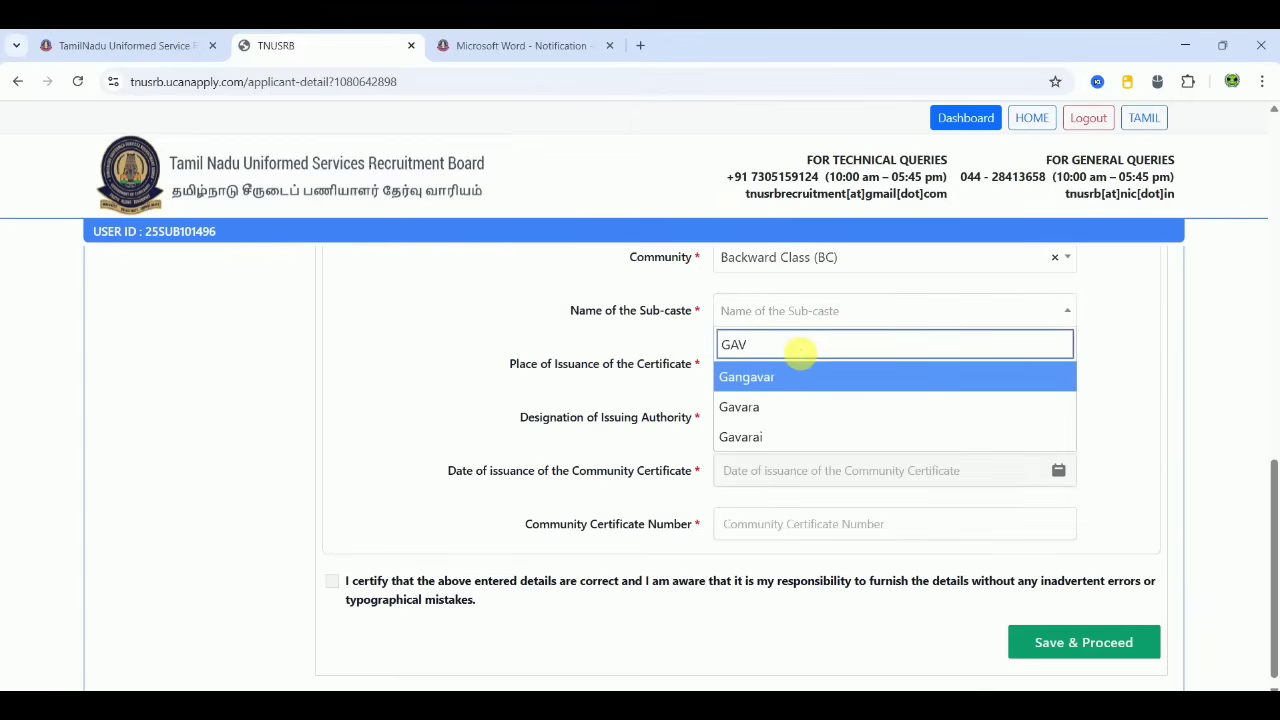
click(790, 437)
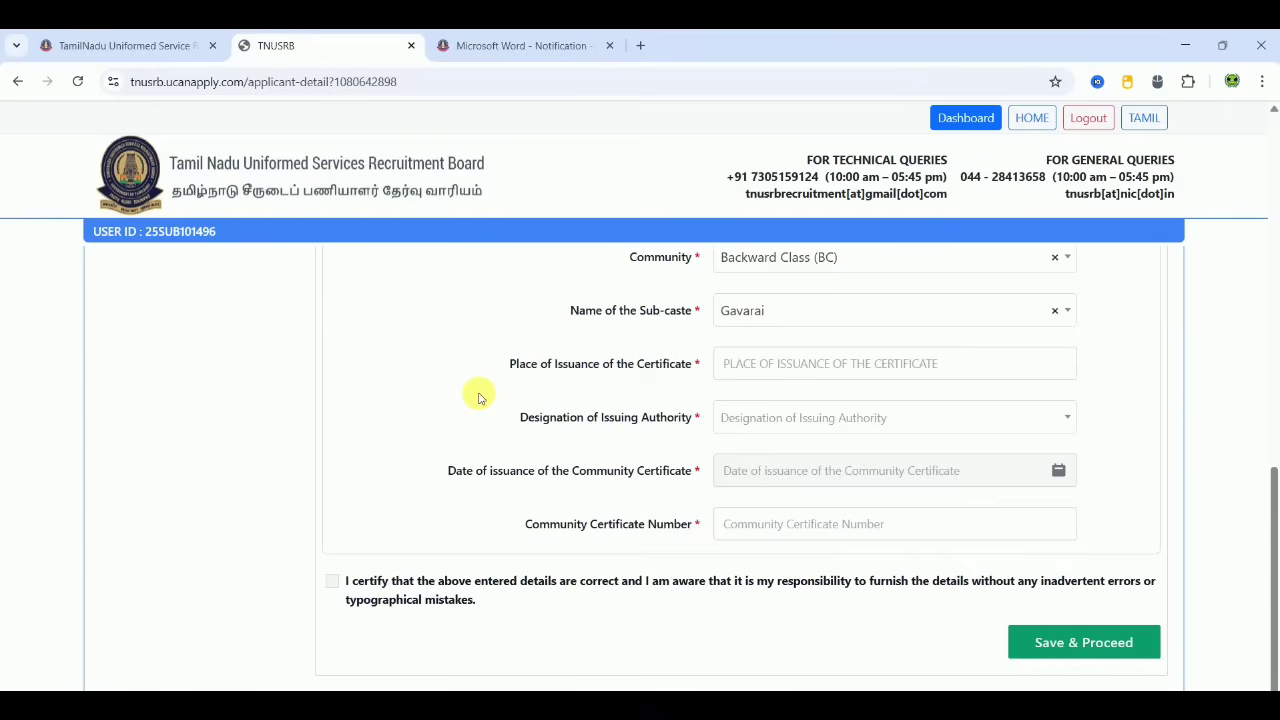
Enter XXXX as the certificate's place of issuance and choose Zonal Deputy Tahsildar as the issuing authority's designation.
click(770, 374)
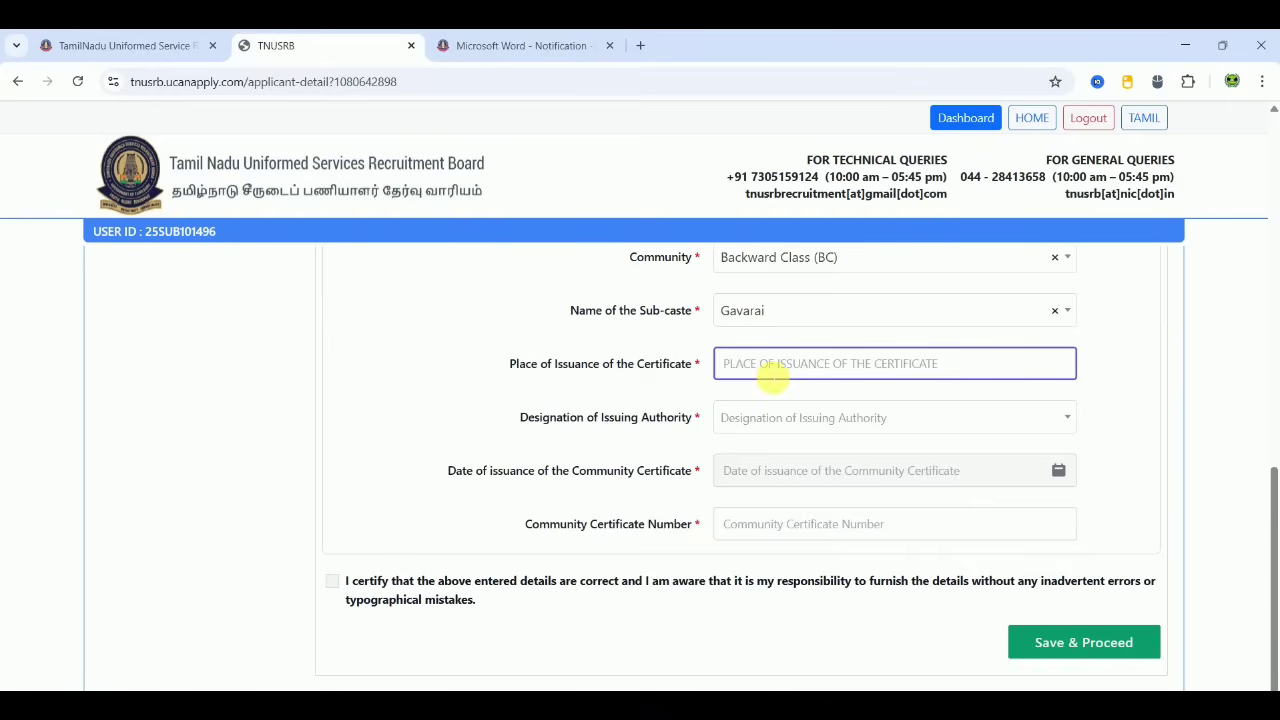
text(XXXX)
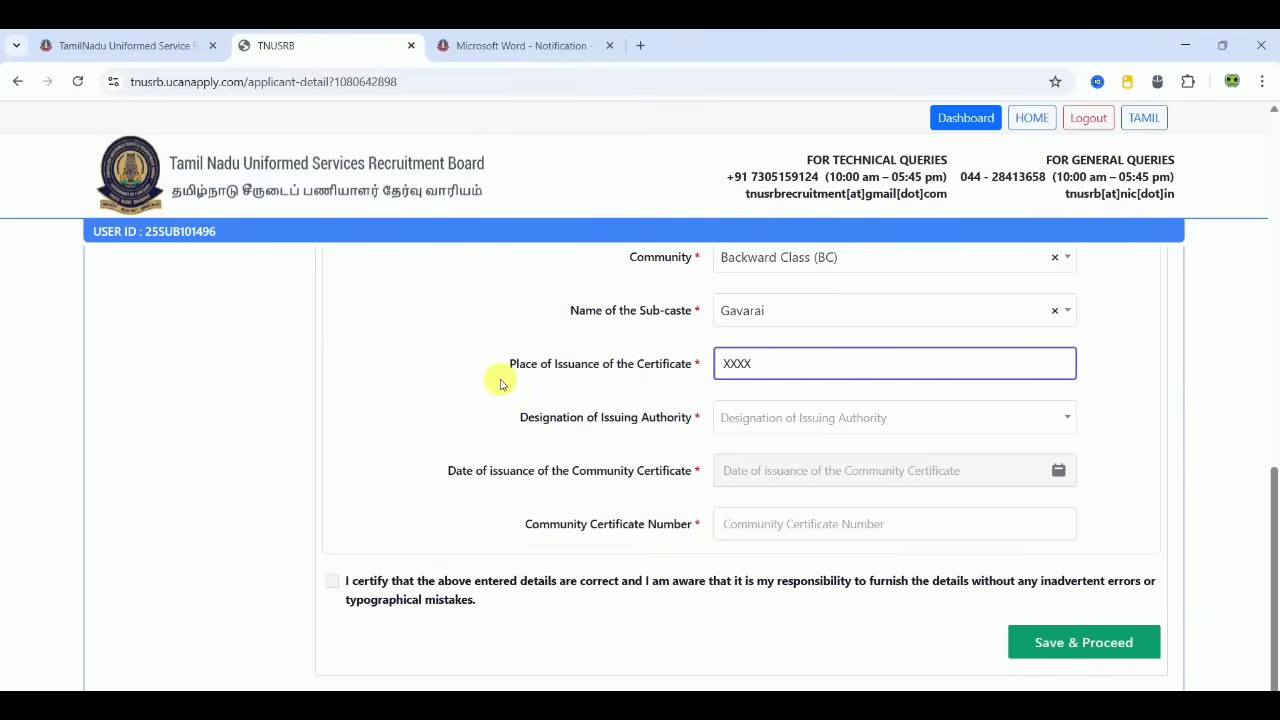
click(822, 420)
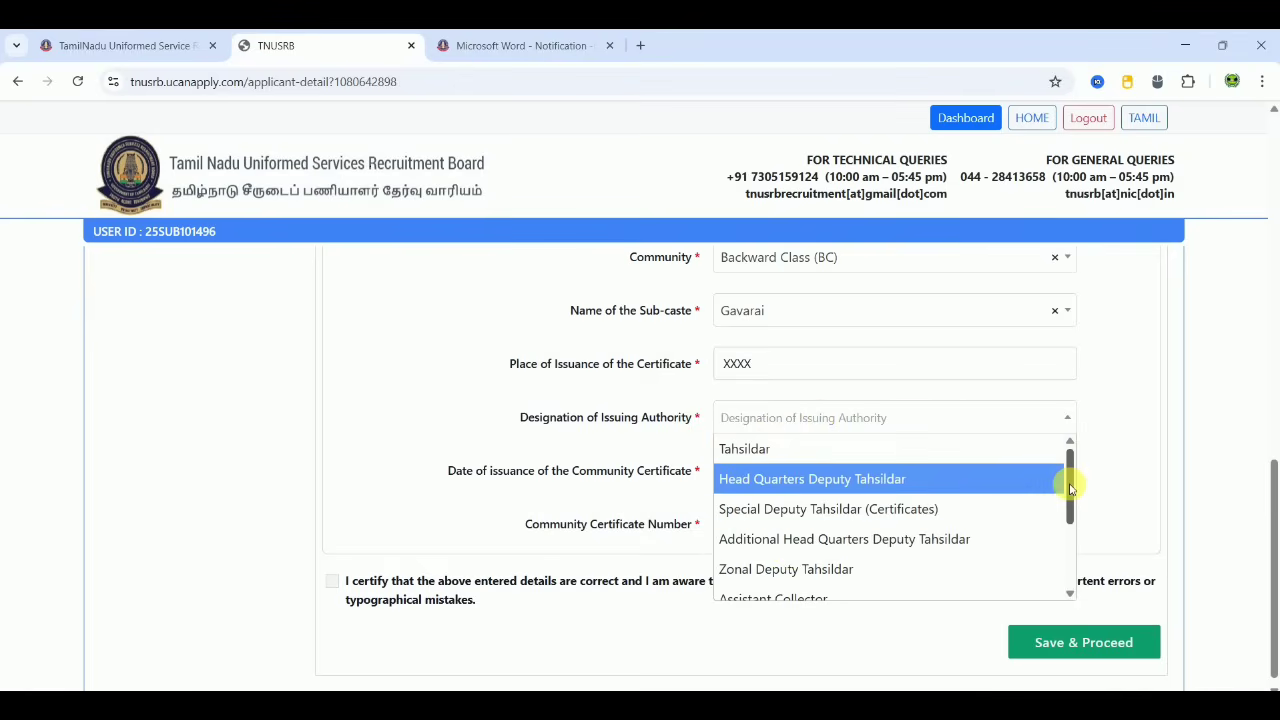
drag(1073, 478, 1073, 537)
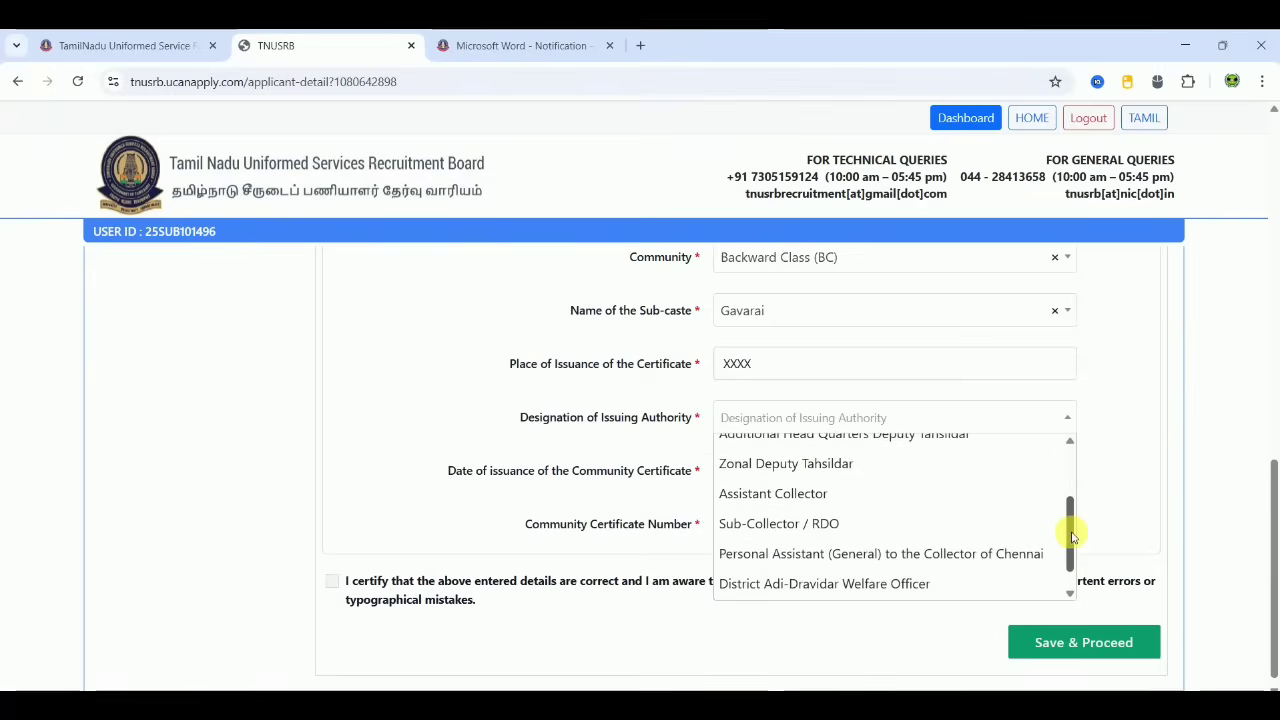
click(850, 468)
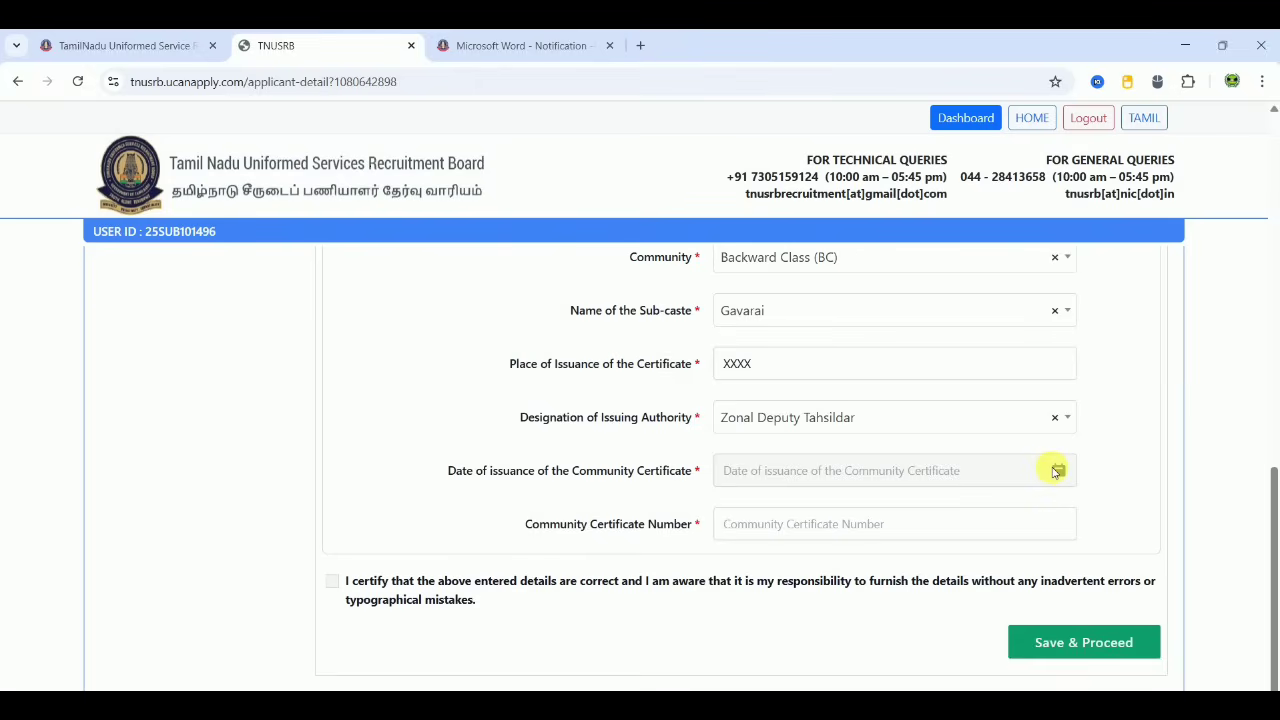
Set the community certificate's date of issuance to 13-04-2023 and enter the community certificate number.
click(932, 470)
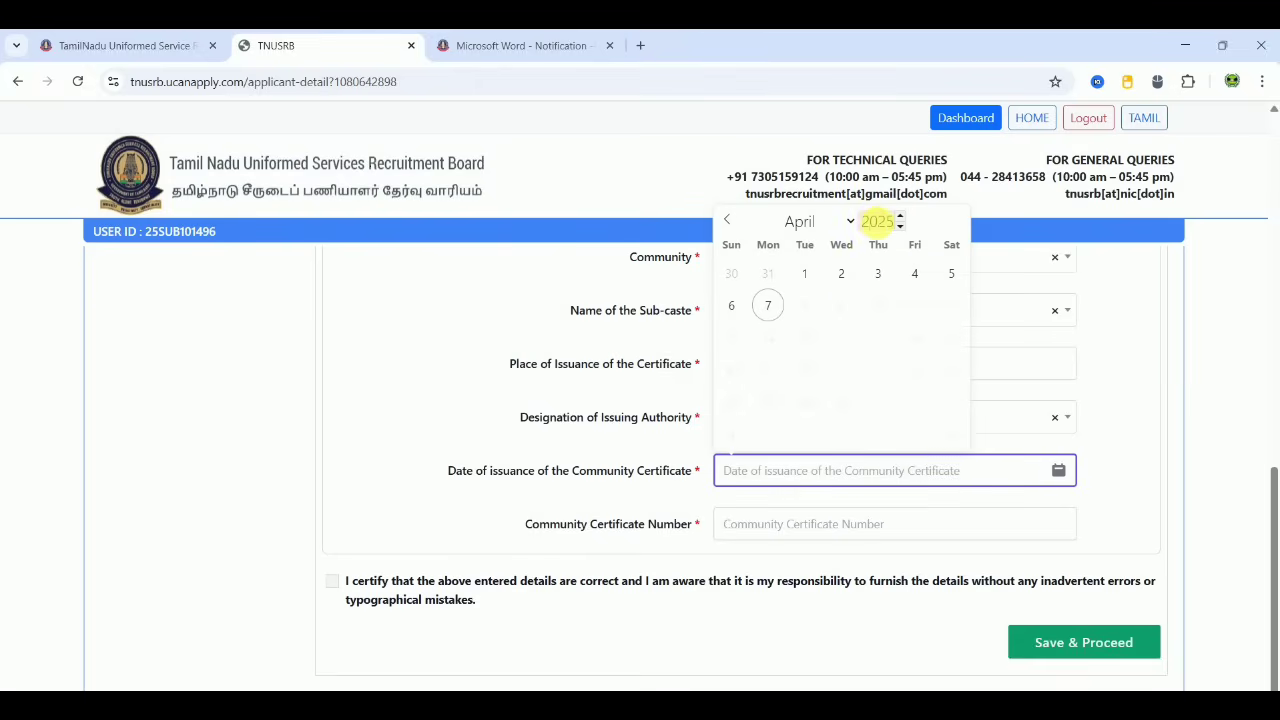
click(877, 220)
text(202)
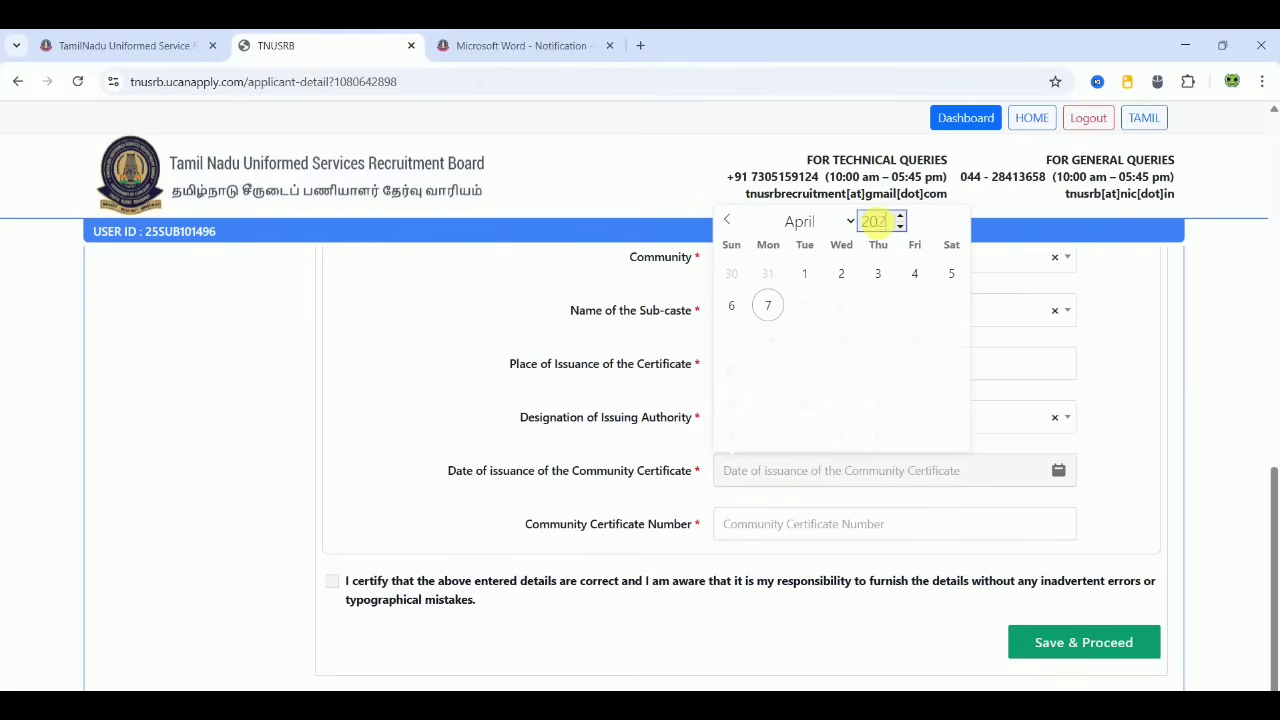
text(3)
click(877, 338)
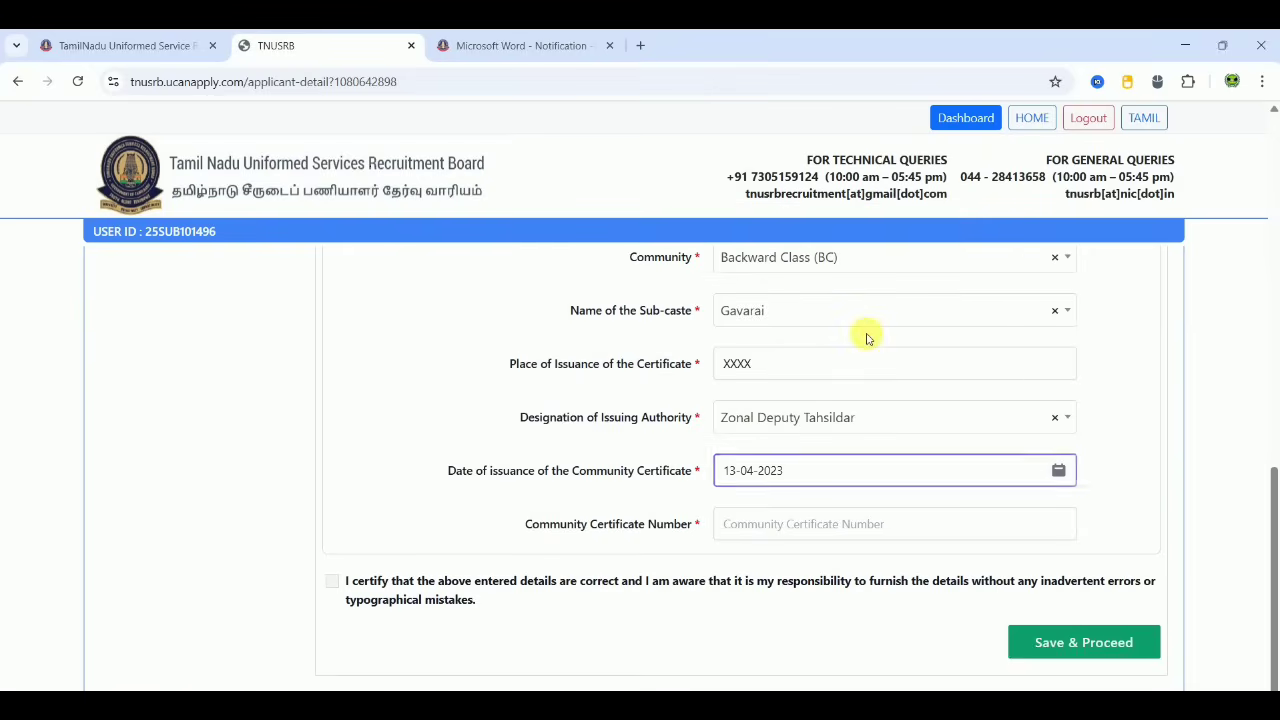
click(765, 529)
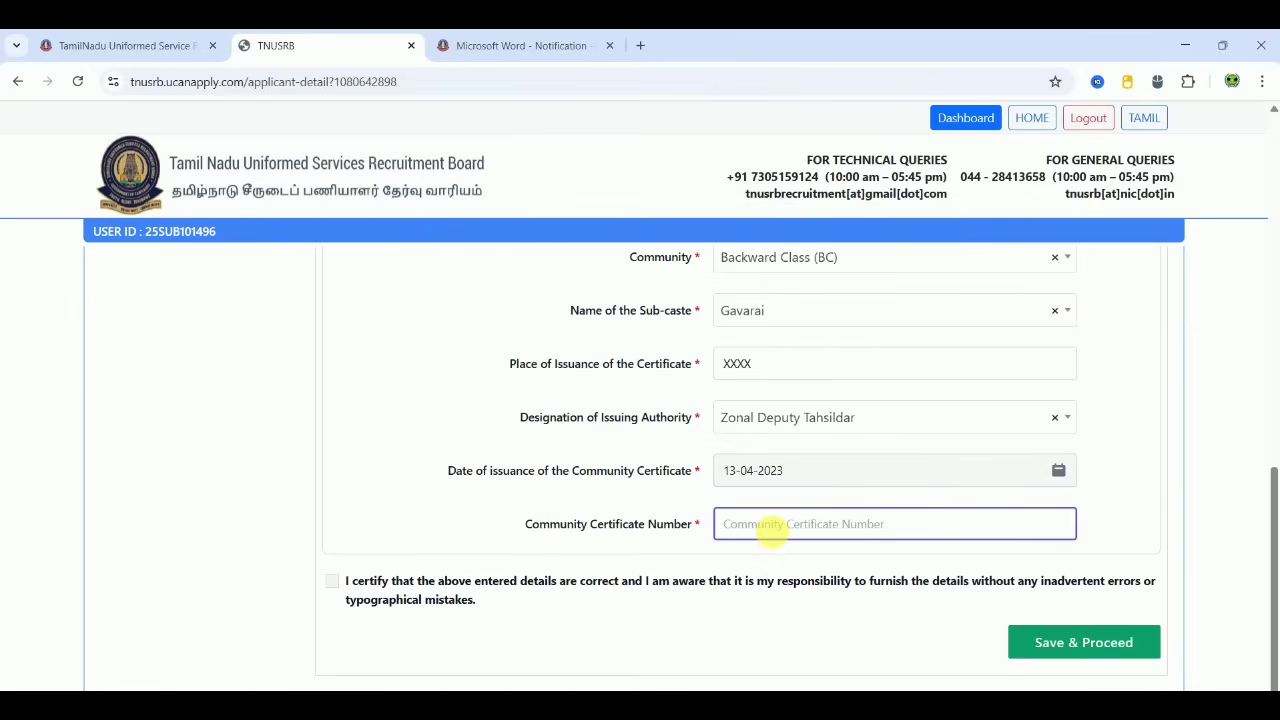
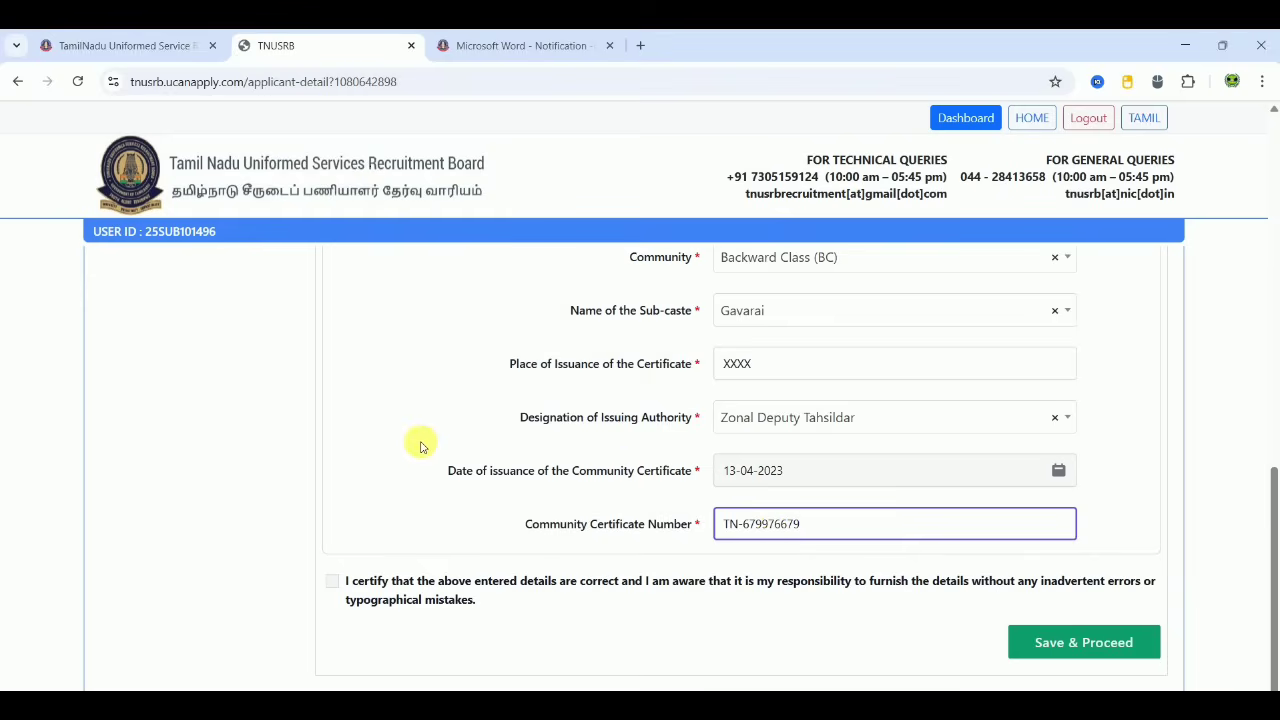
Certify that the entered details are correct, then save the personal details and proceed to the address section.
click(334, 583)
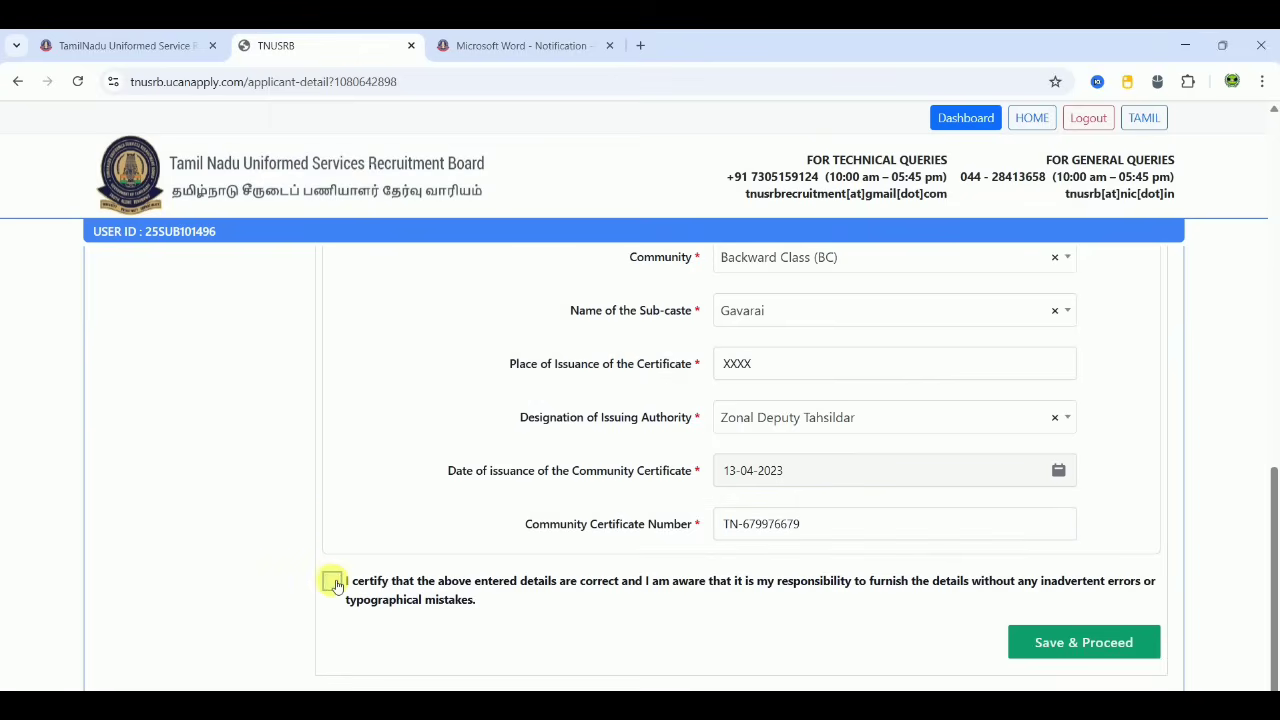
click(1047, 655)
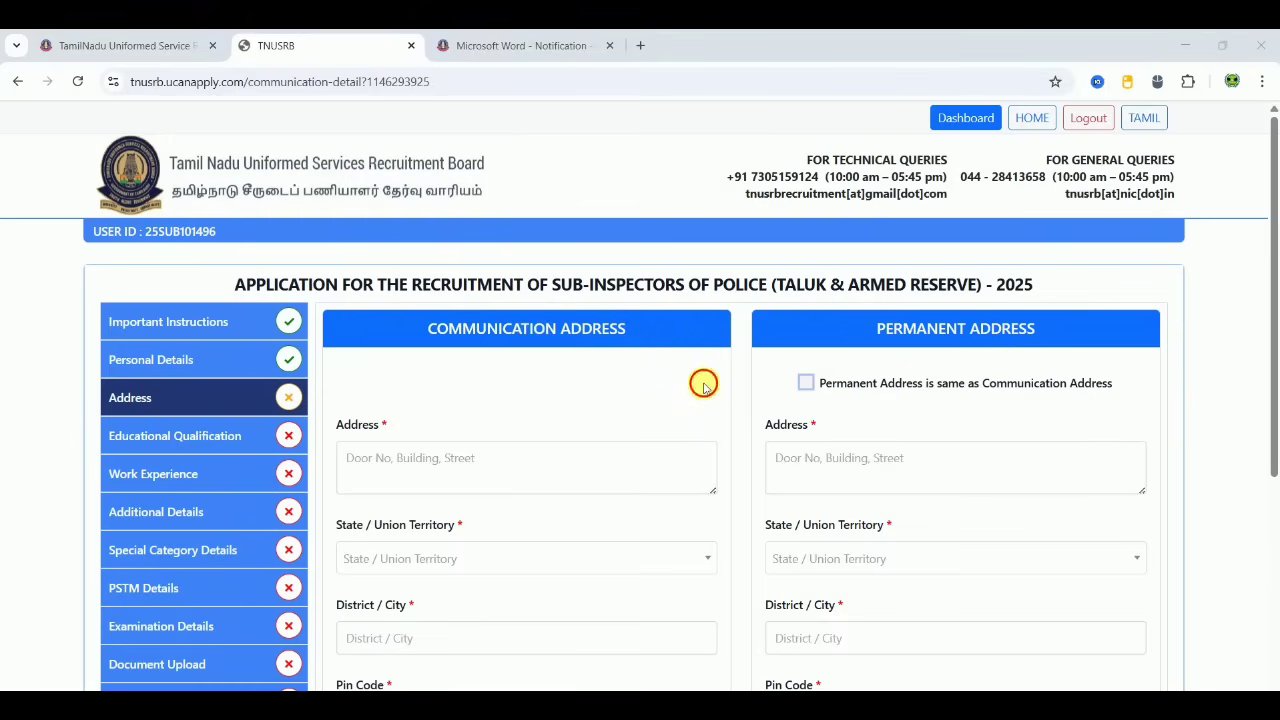
scroll(704, 386, down, 1)
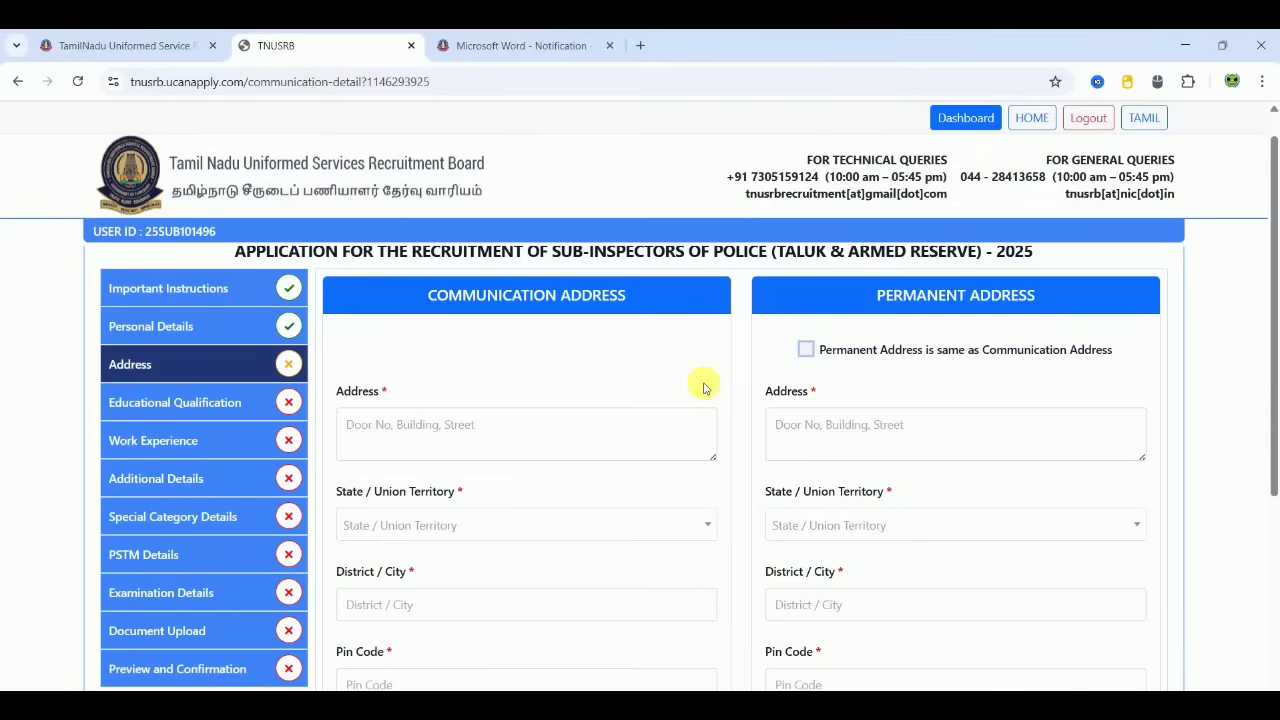
scroll(706, 387, down, 1)
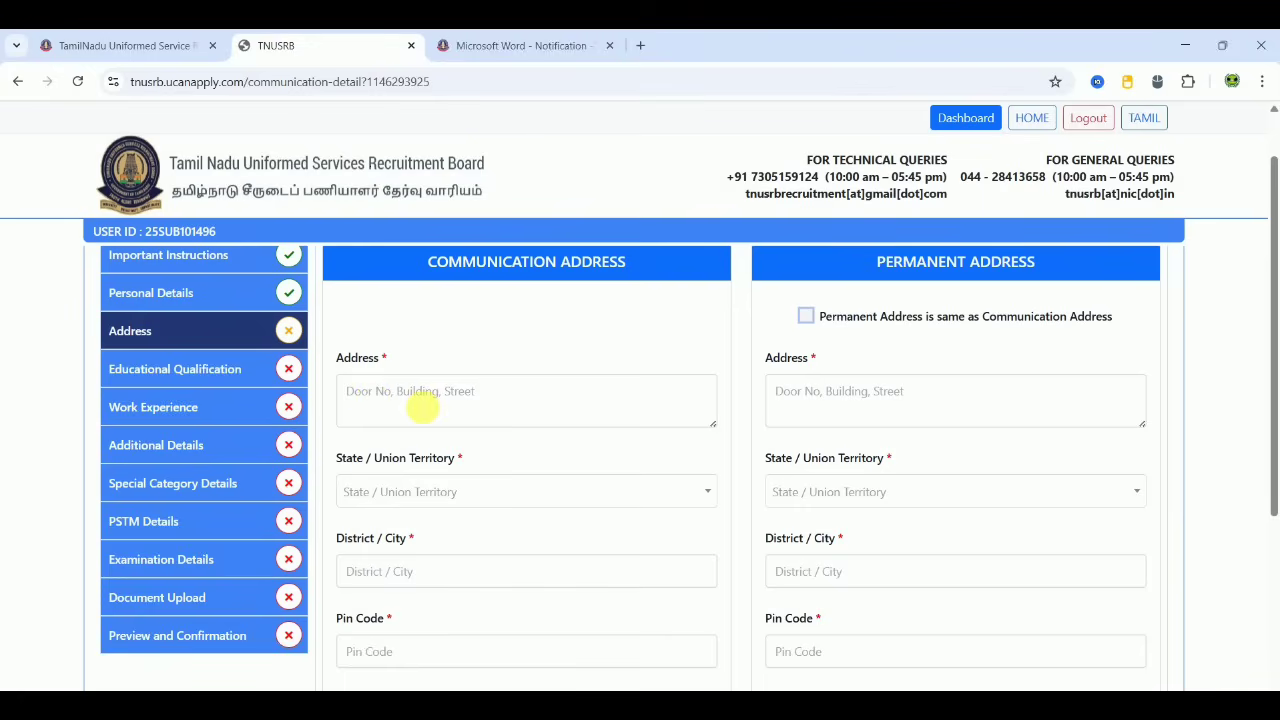
Enter XXX, XXX as the communication address and choose Tamil Nadu as its state.
click(420, 405)
text(xxx)
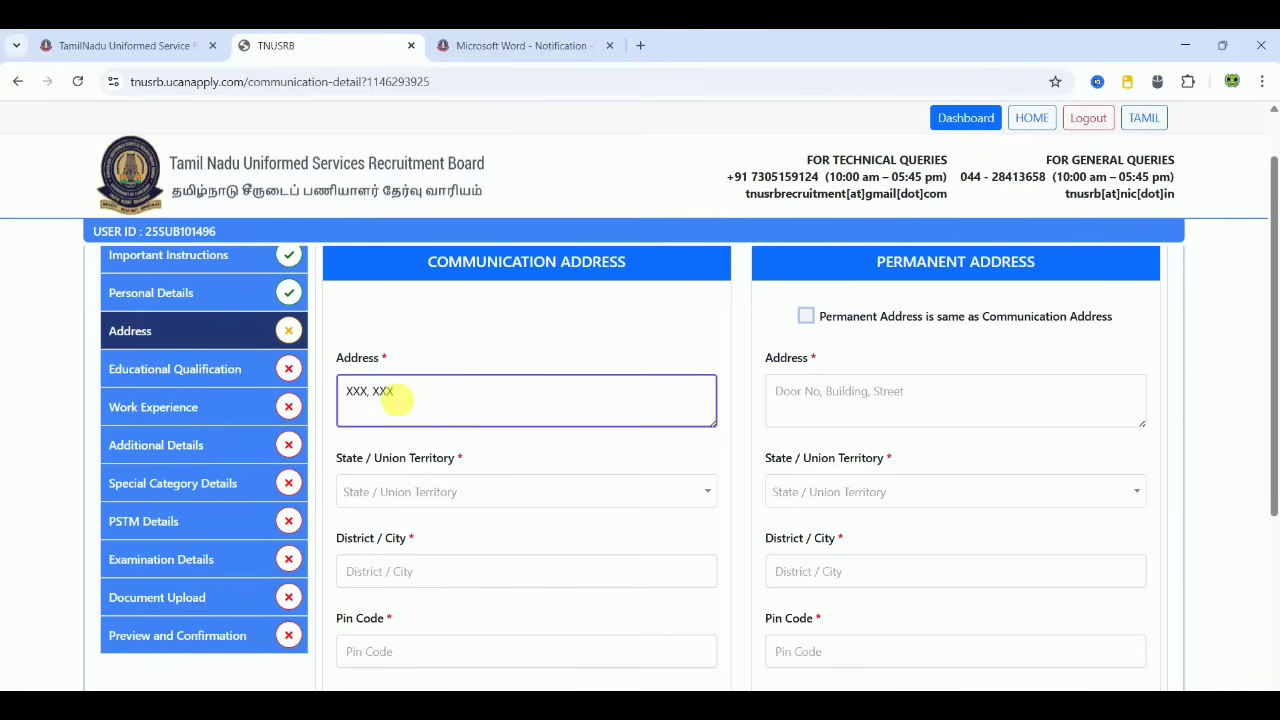
click(388, 494)
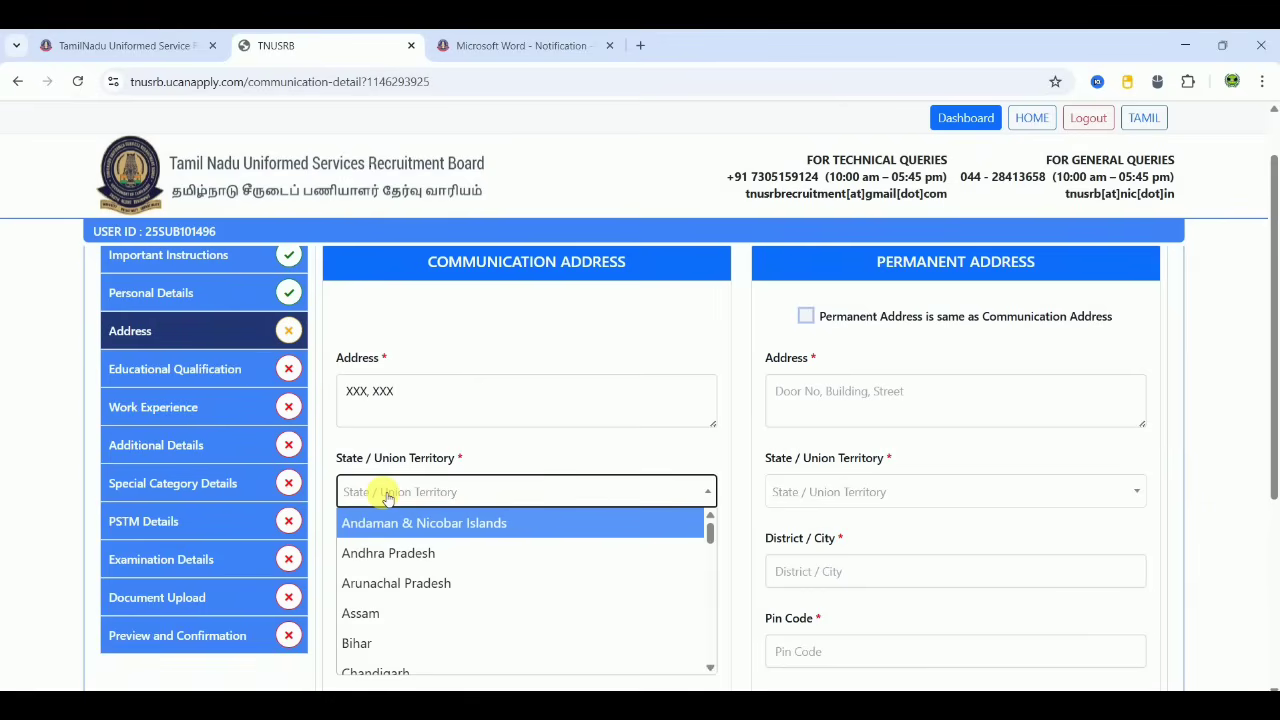
click(388, 493)
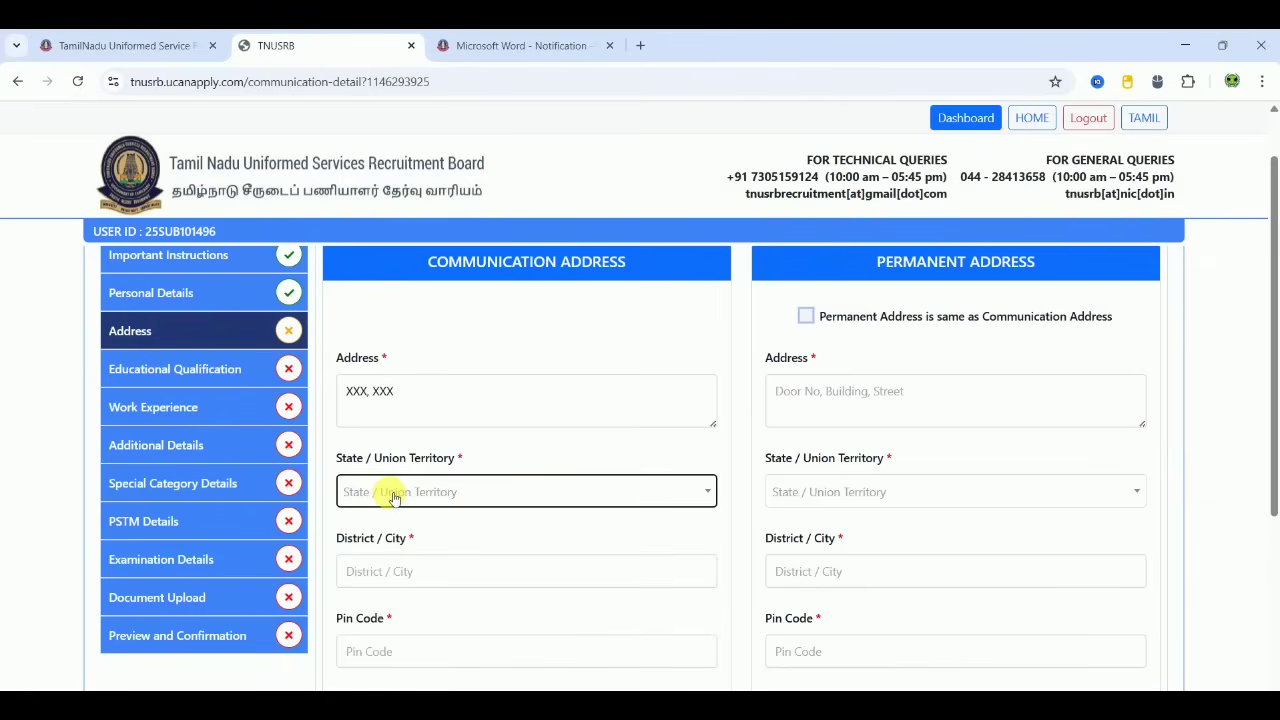
click(388, 493)
drag(710, 536, 711, 646)
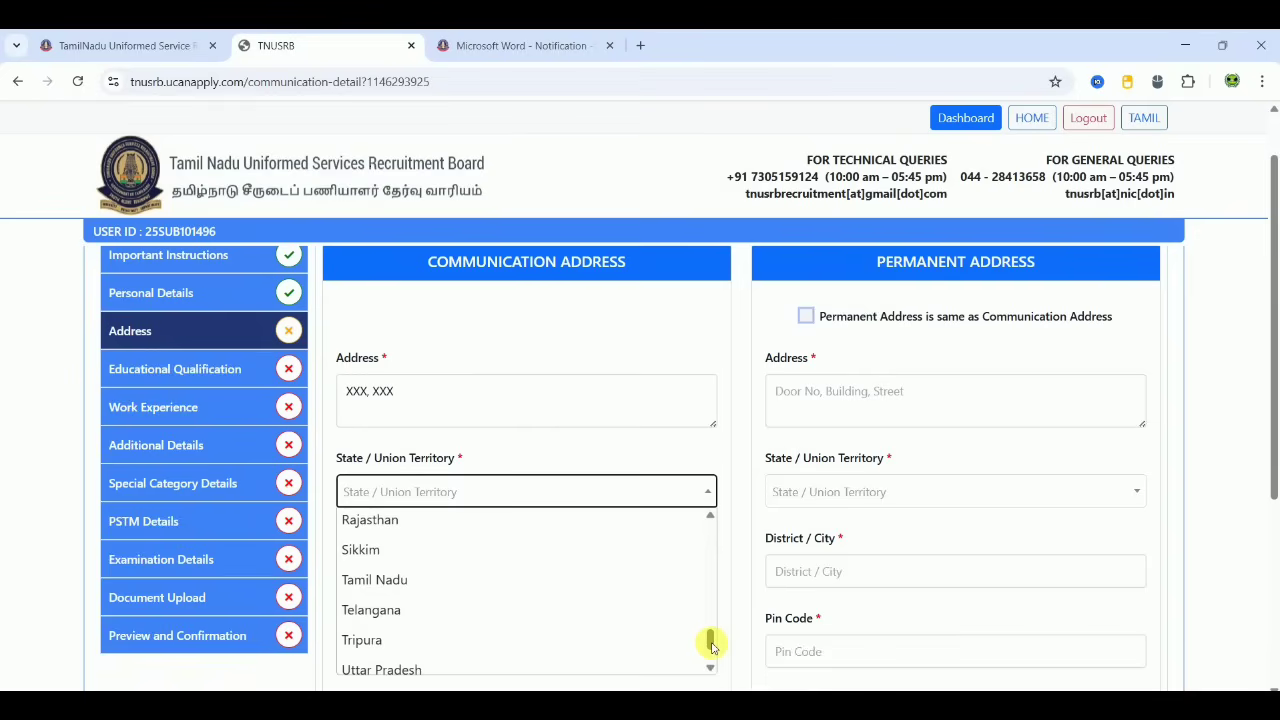
click(480, 578)
Set the communication address's district to TIRUVANNAMALAI and its jurisdiction police station to VANAPURAM.
click(440, 575)
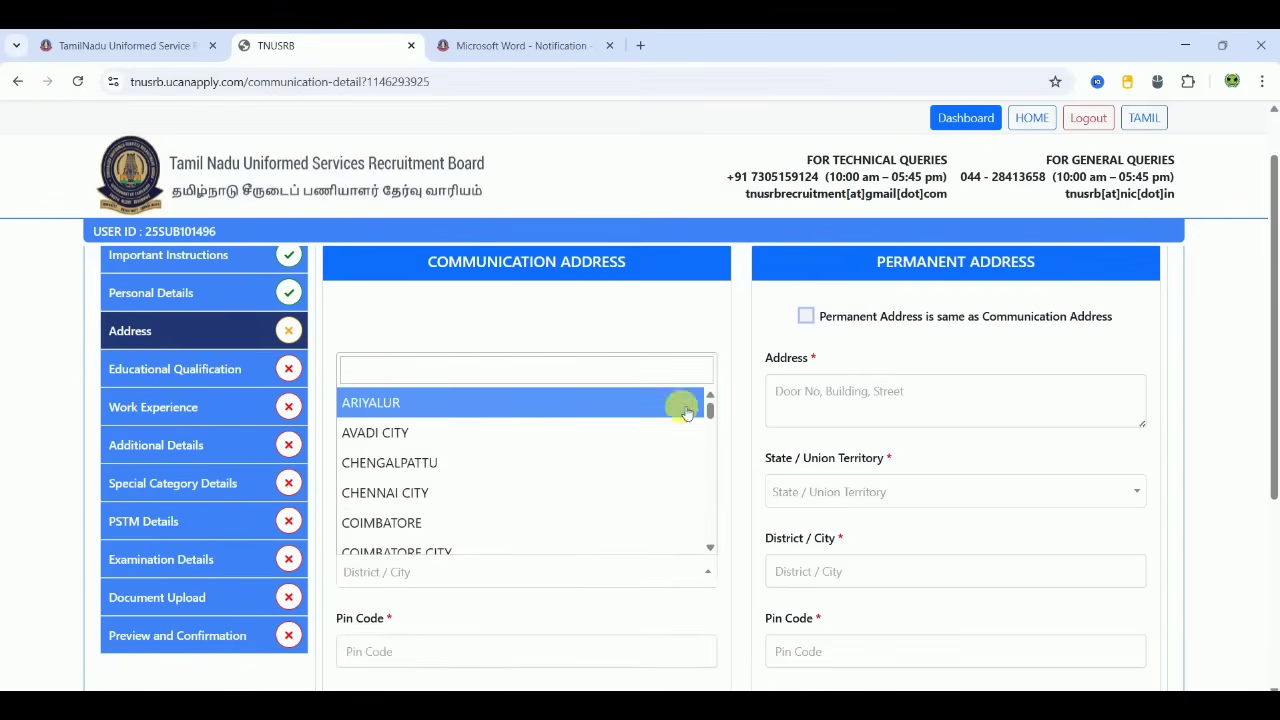
drag(711, 412, 720, 527)
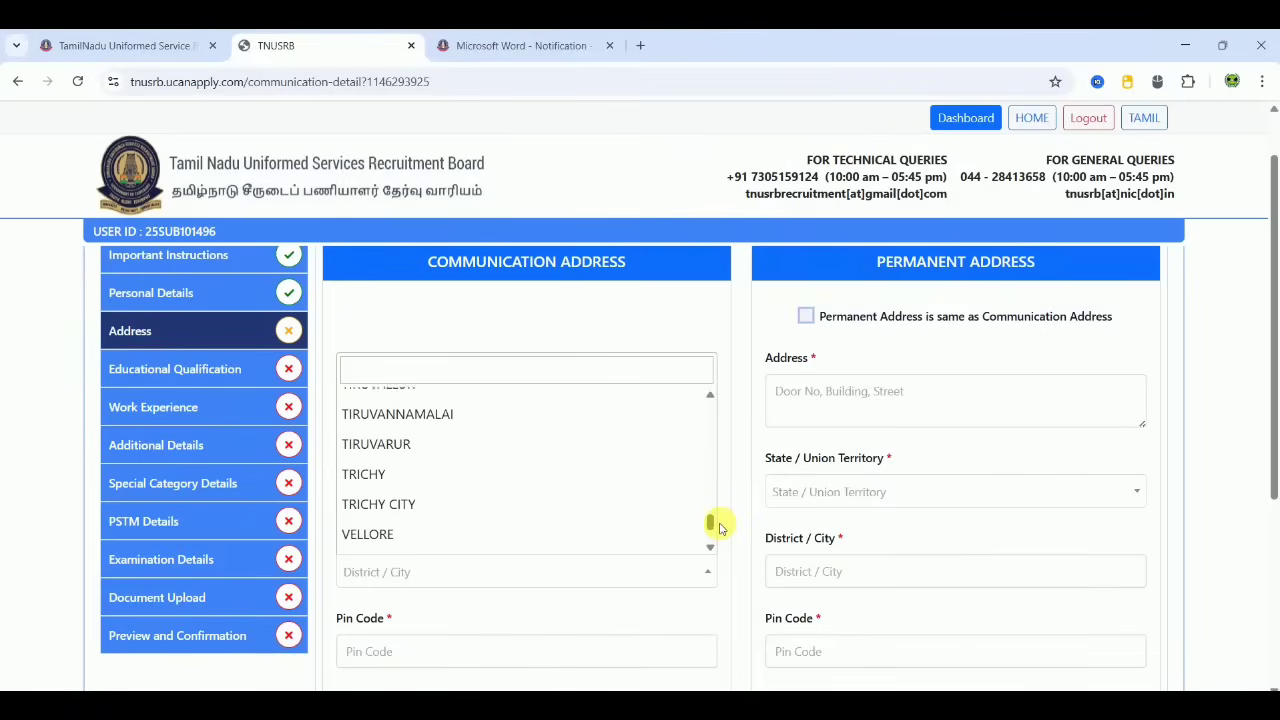
click(543, 431)
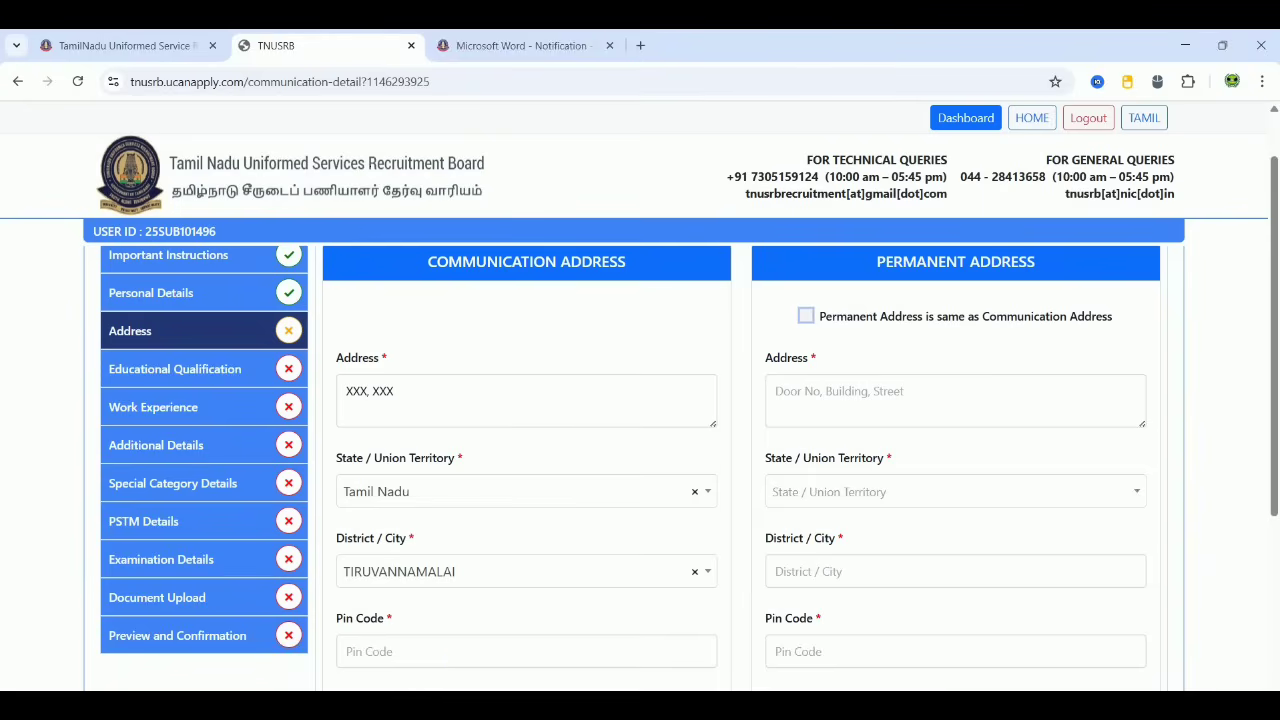
scroll(640, 450, down, 1)
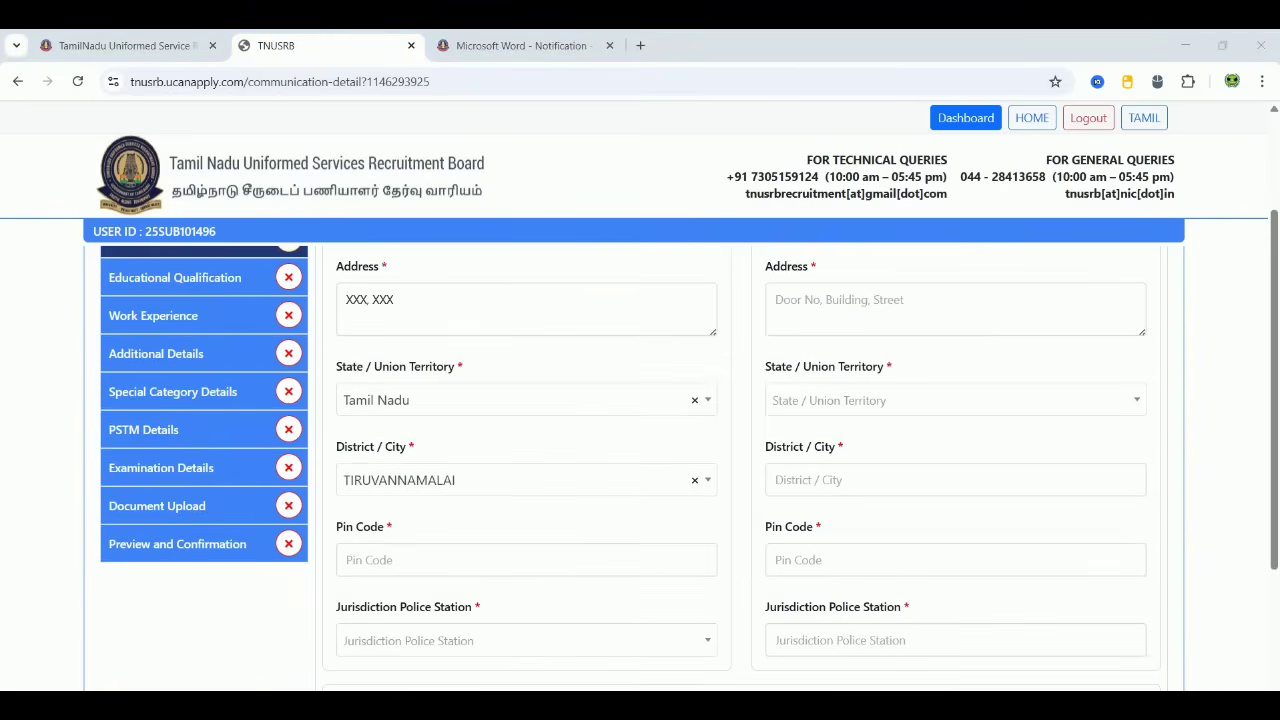
click(460, 640)
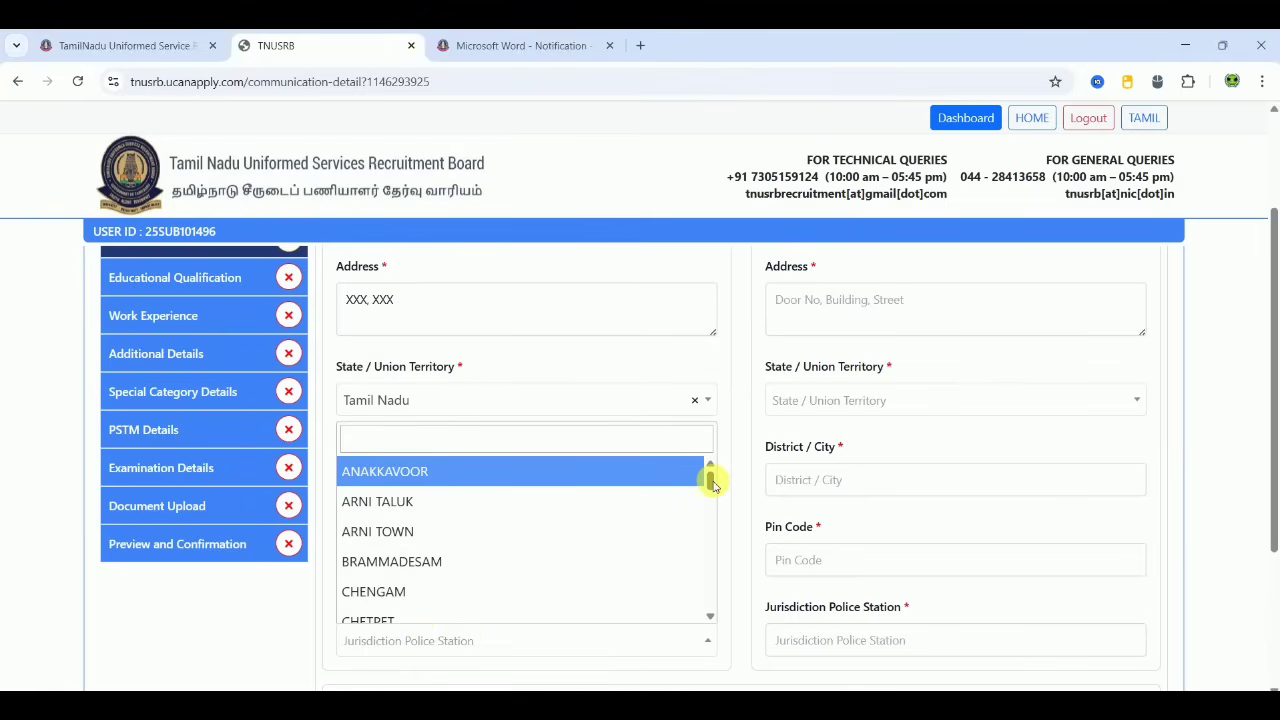
drag(713, 484, 722, 618)
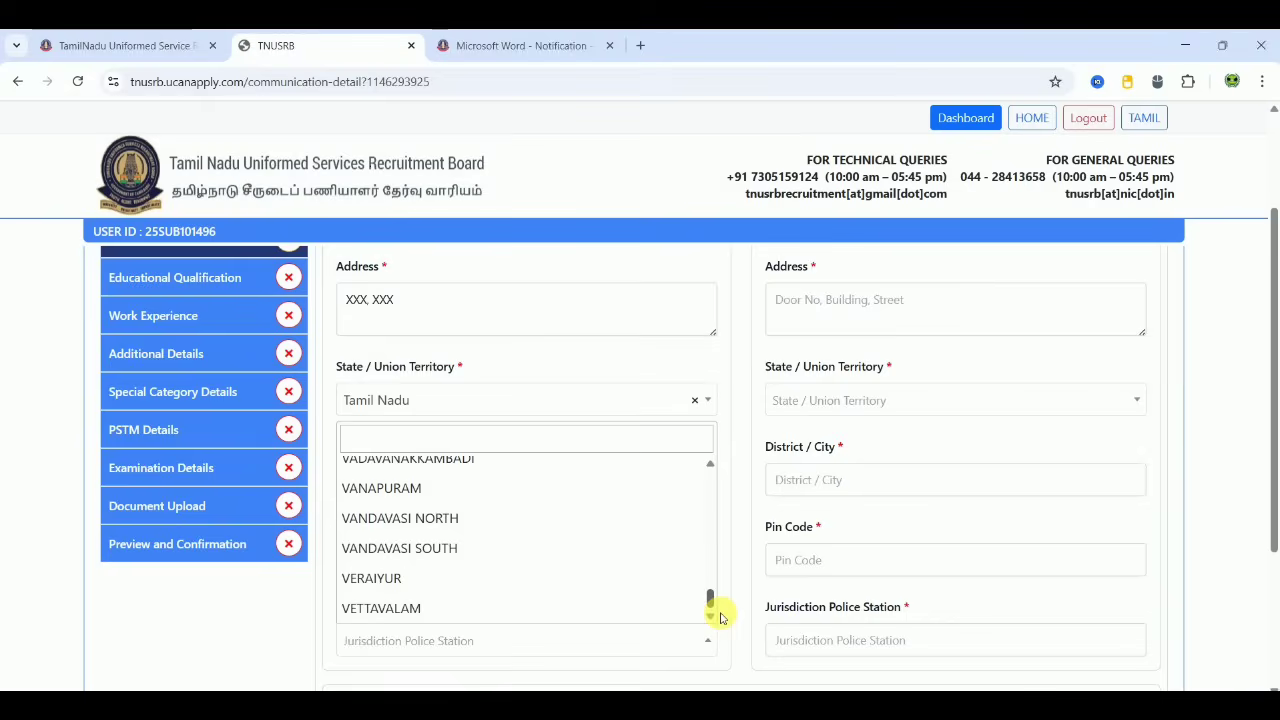
click(475, 481)
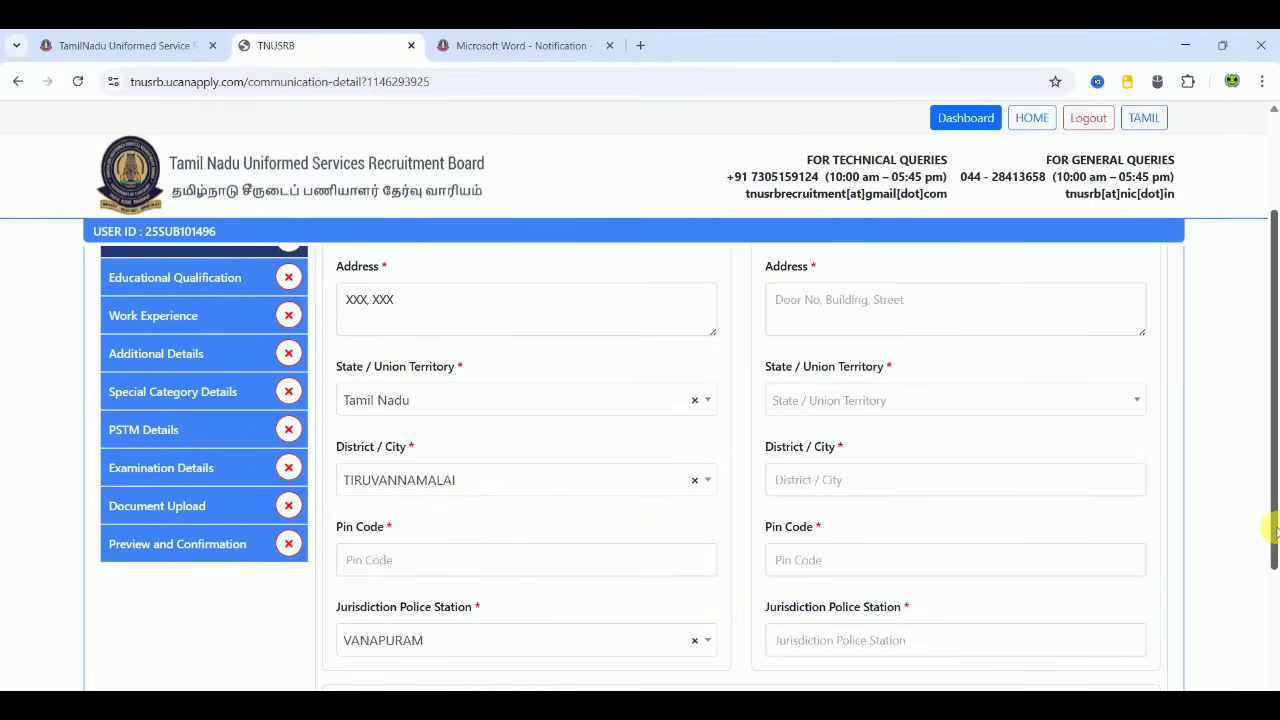
Mark the permanent address as the same as the communication address, then certify and save the address section to proceed.
drag(1274, 530, 1271, 420)
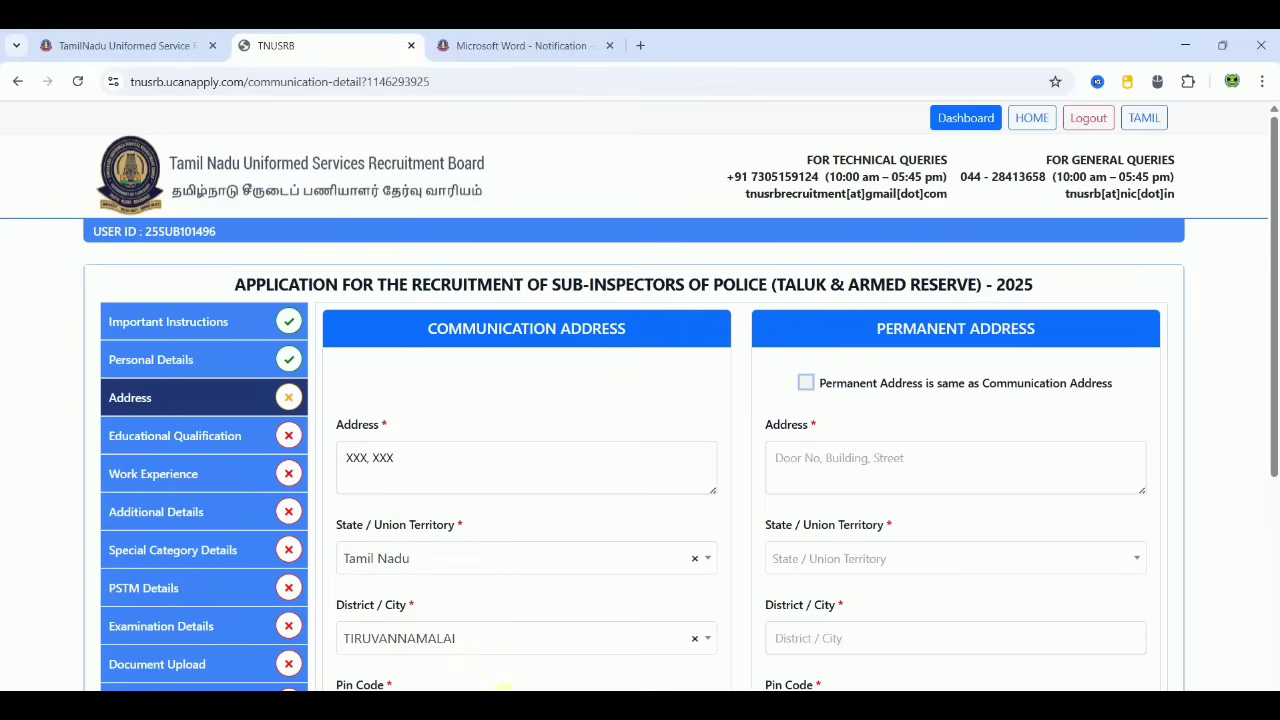
click(806, 382)
scroll(806, 382, down, 1)
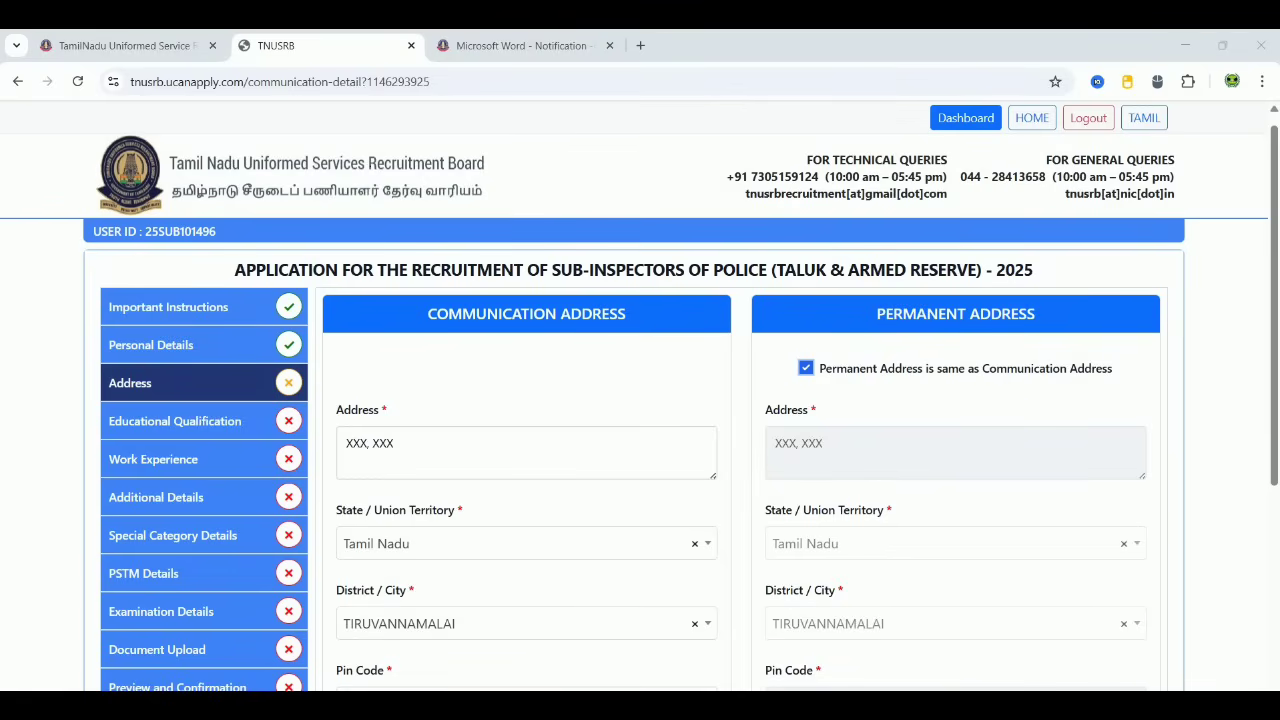
scroll(640, 450, down, 5)
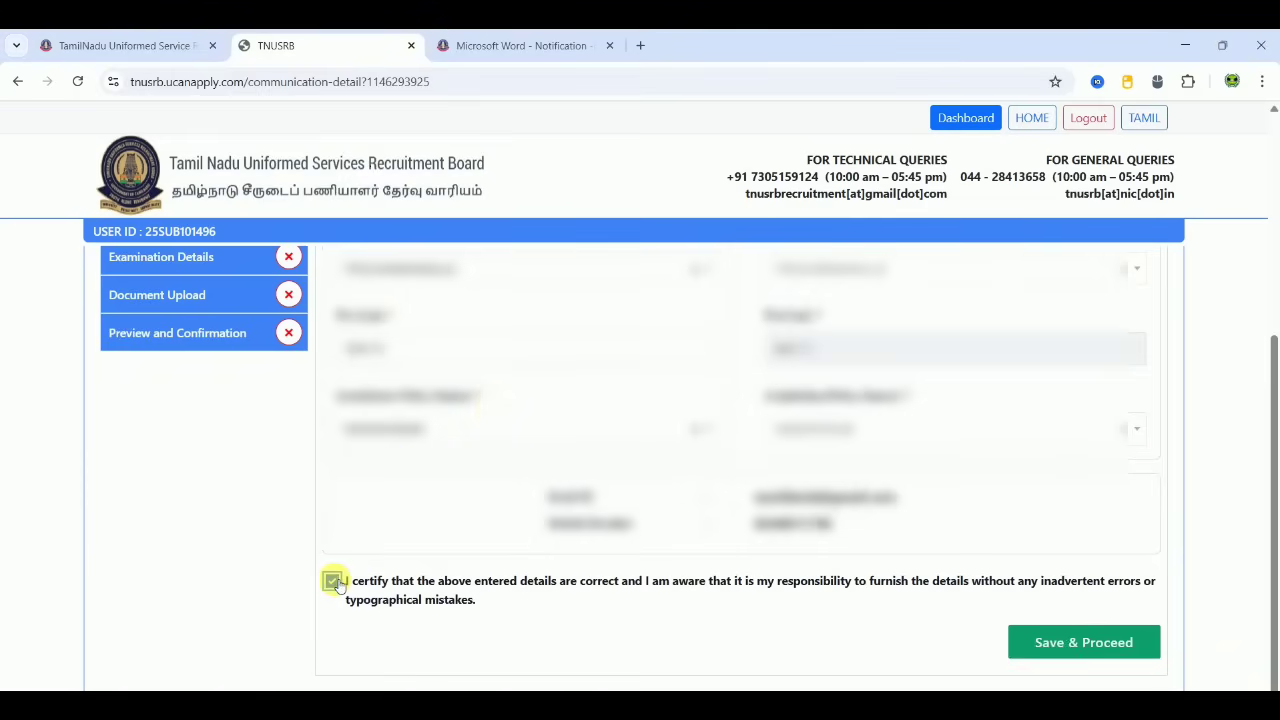
click(1128, 643)
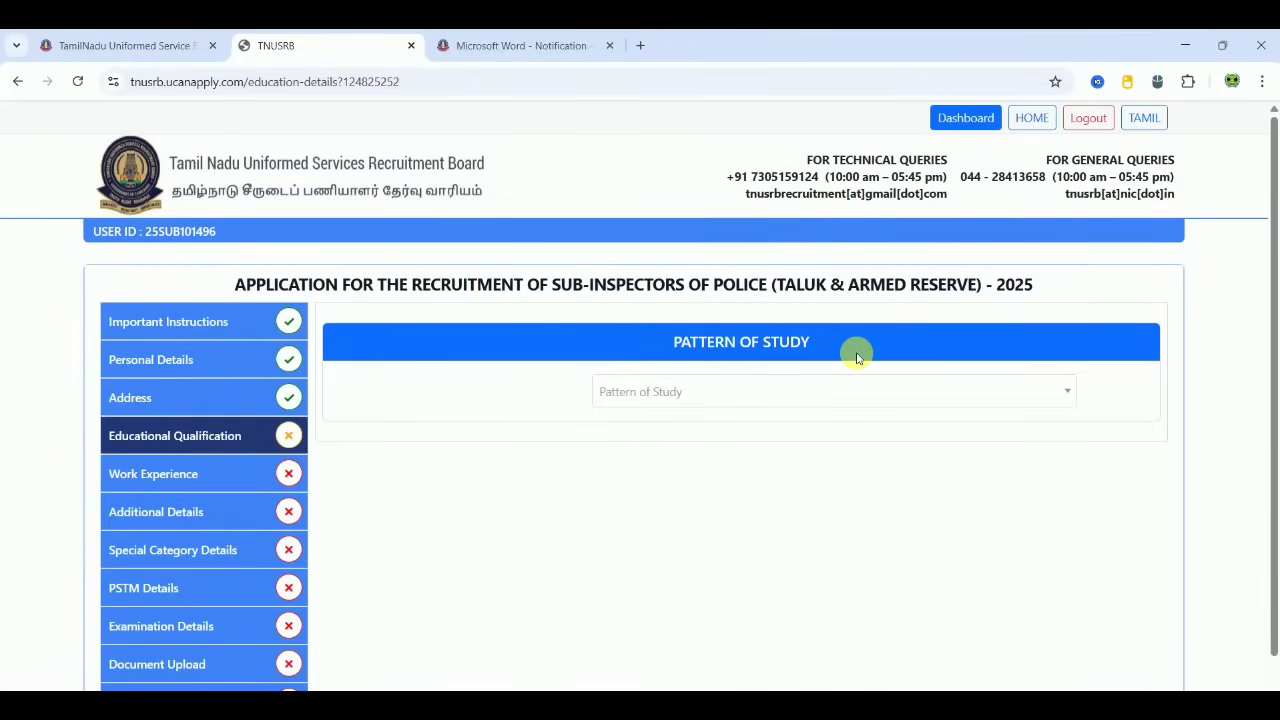
Choose SSLC + HSC + UG [10 + 2 + 3 OR 4] as the pattern of study and enter the SSLC certificate number.
click(772, 400)
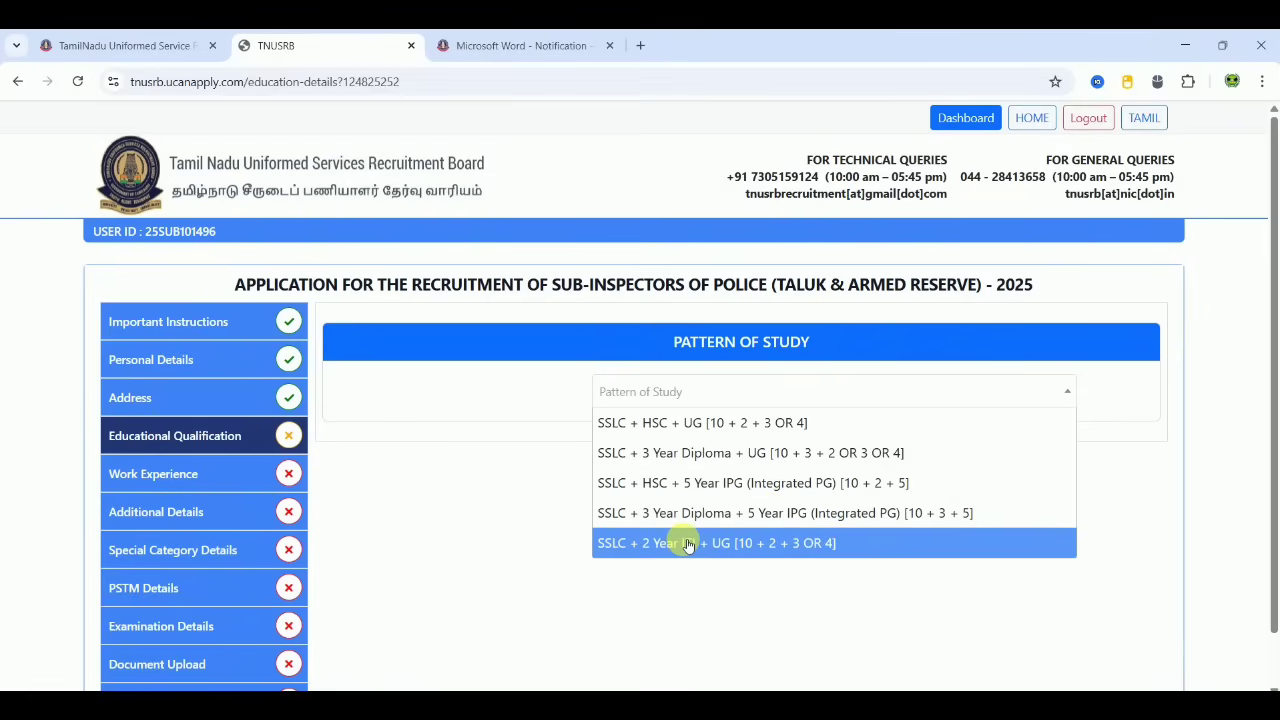
click(698, 422)
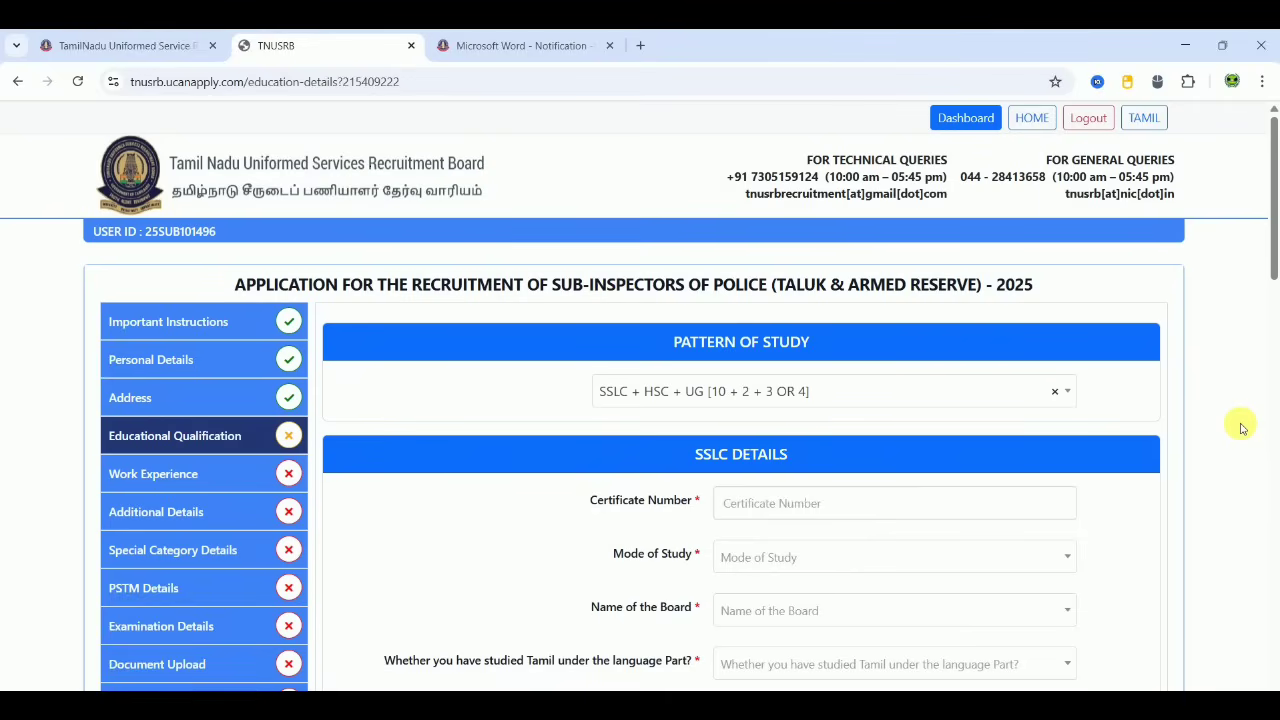
scroll(1255, 475, down, 1)
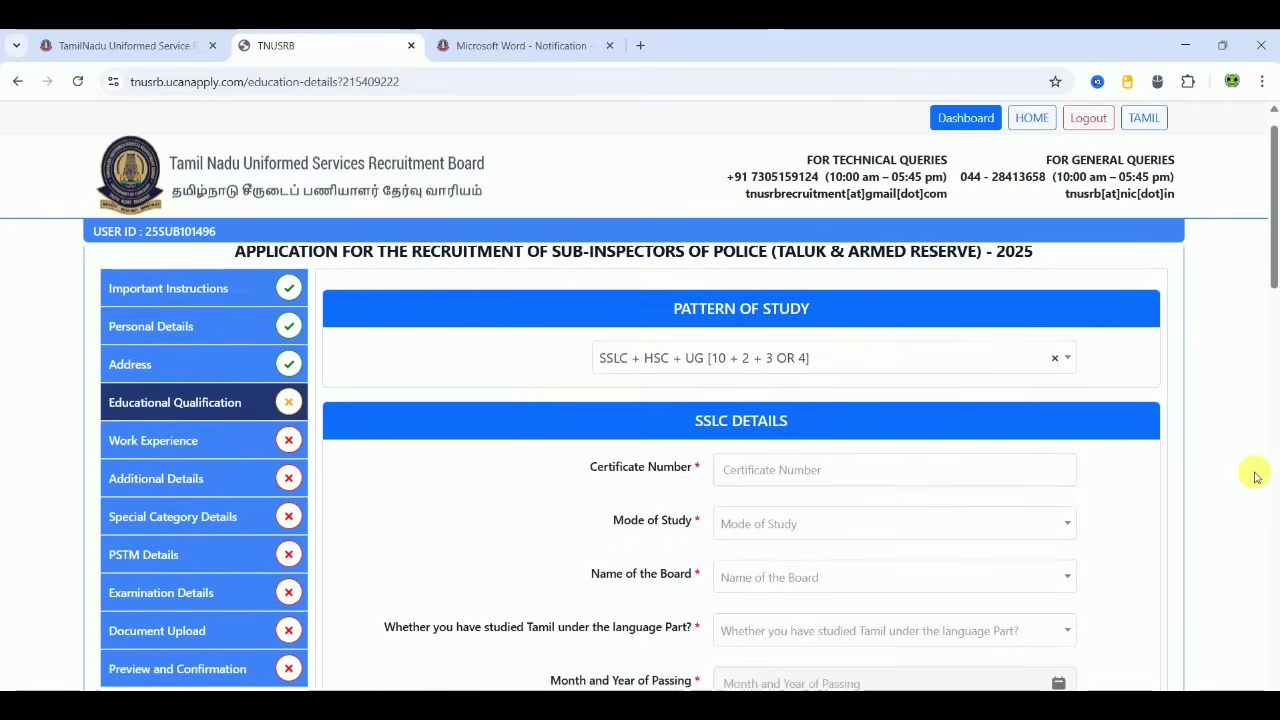
scroll(1255, 476, down, 2)
scroll(1255, 476, down, 1)
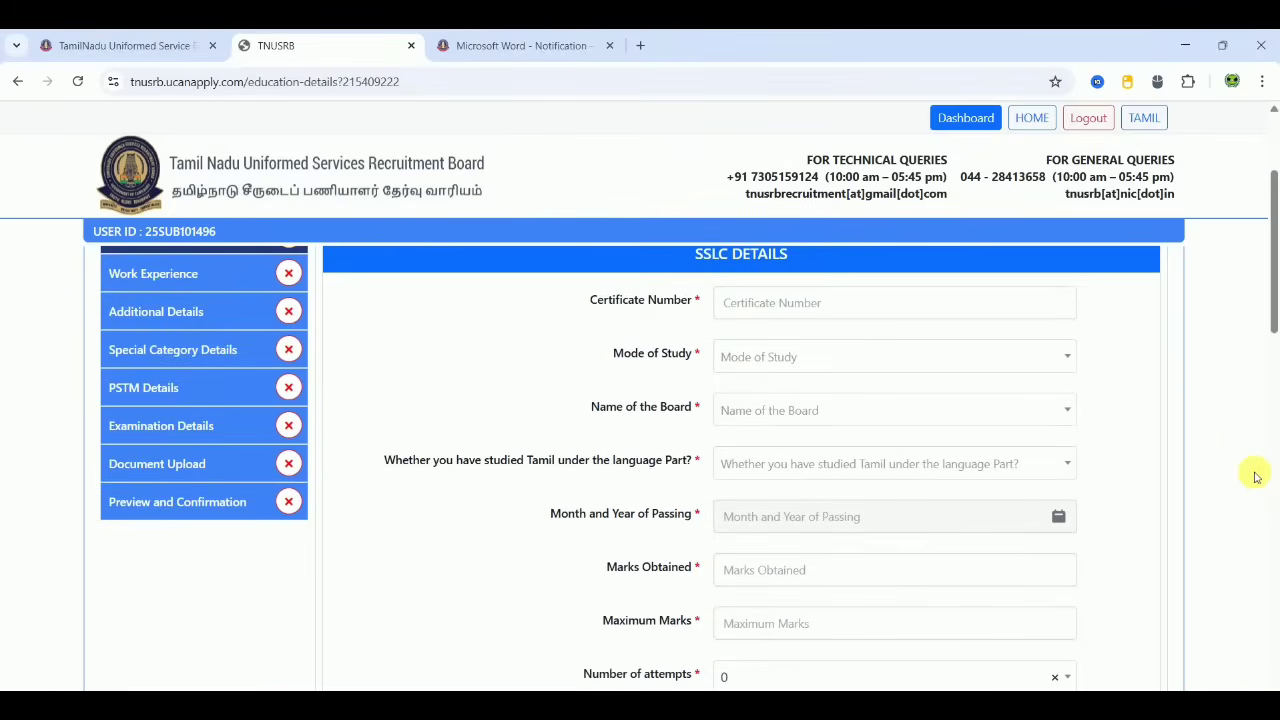
click(772, 314)
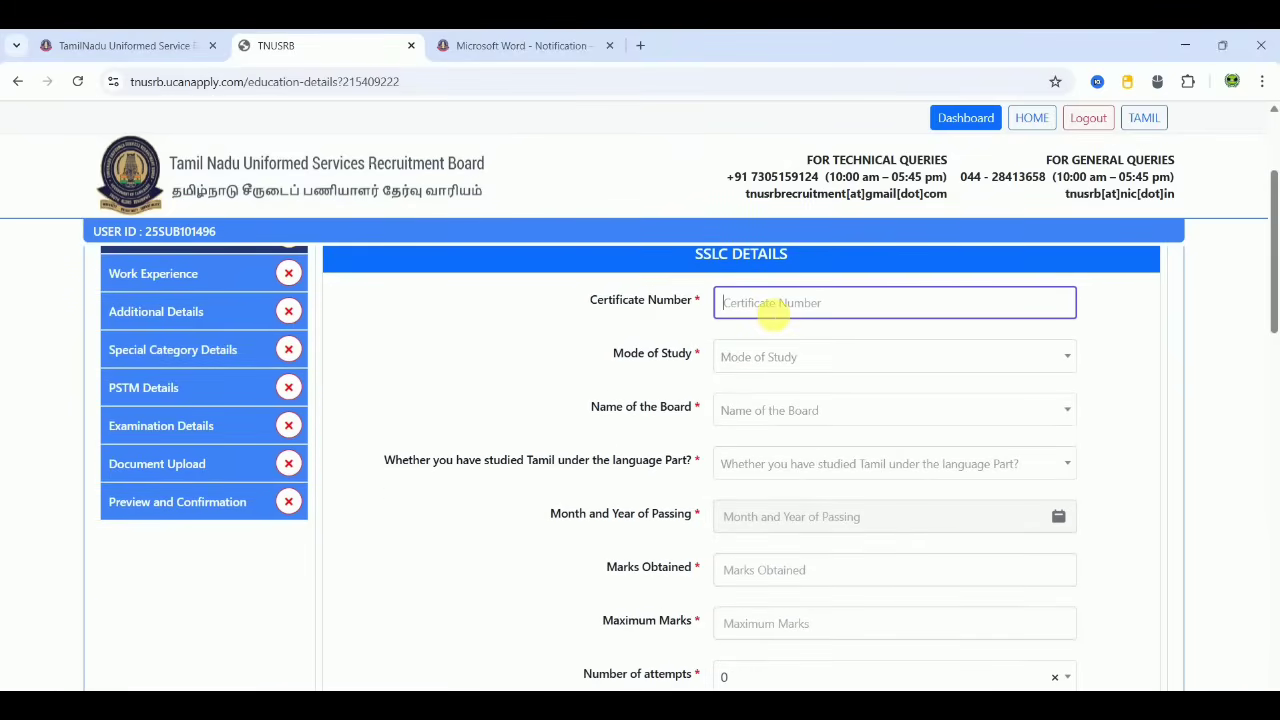
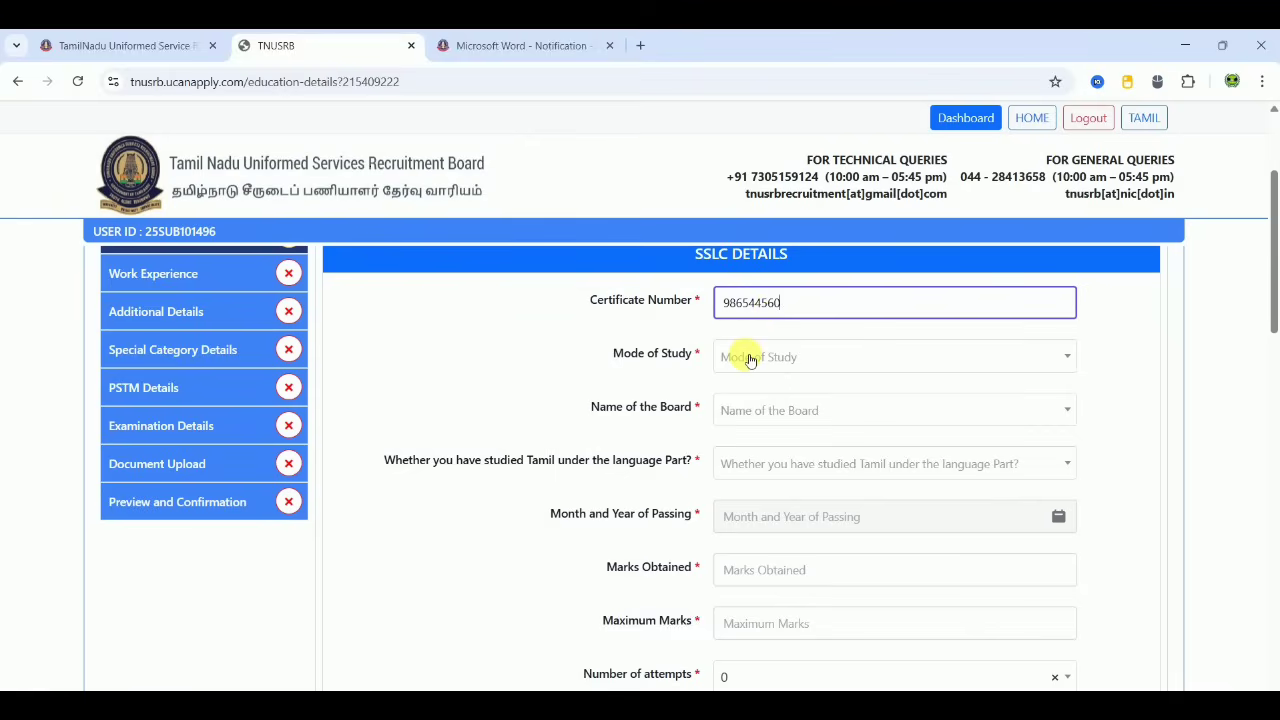
Set the SSLC mode of study to Regular and enter XXXXXXX as the name of the school.
click(748, 358)
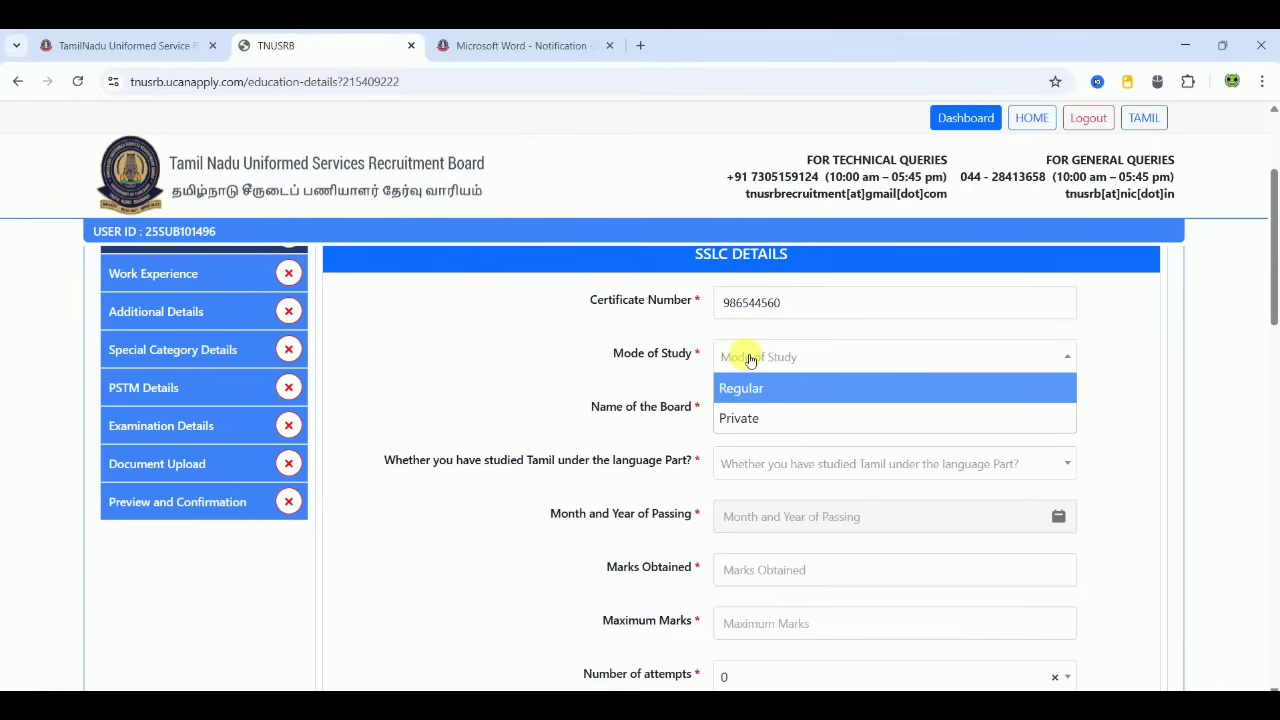
click(740, 386)
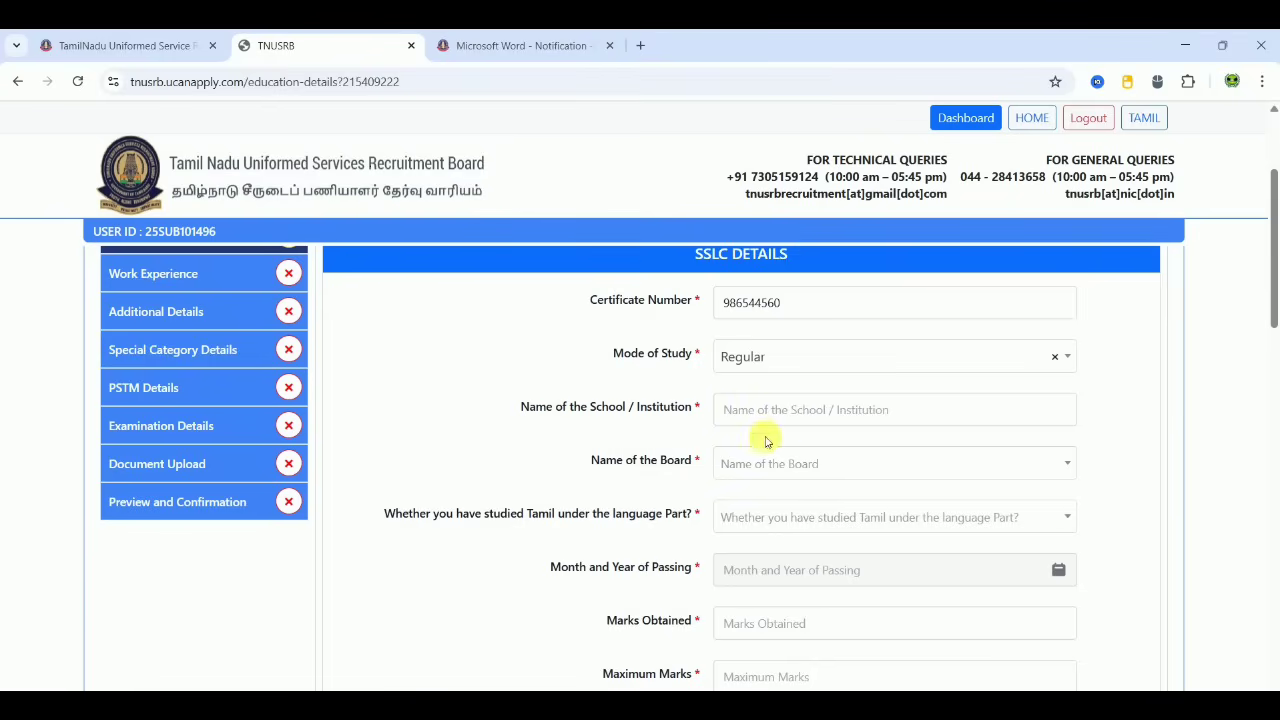
click(794, 418)
text(XXXXXXX)
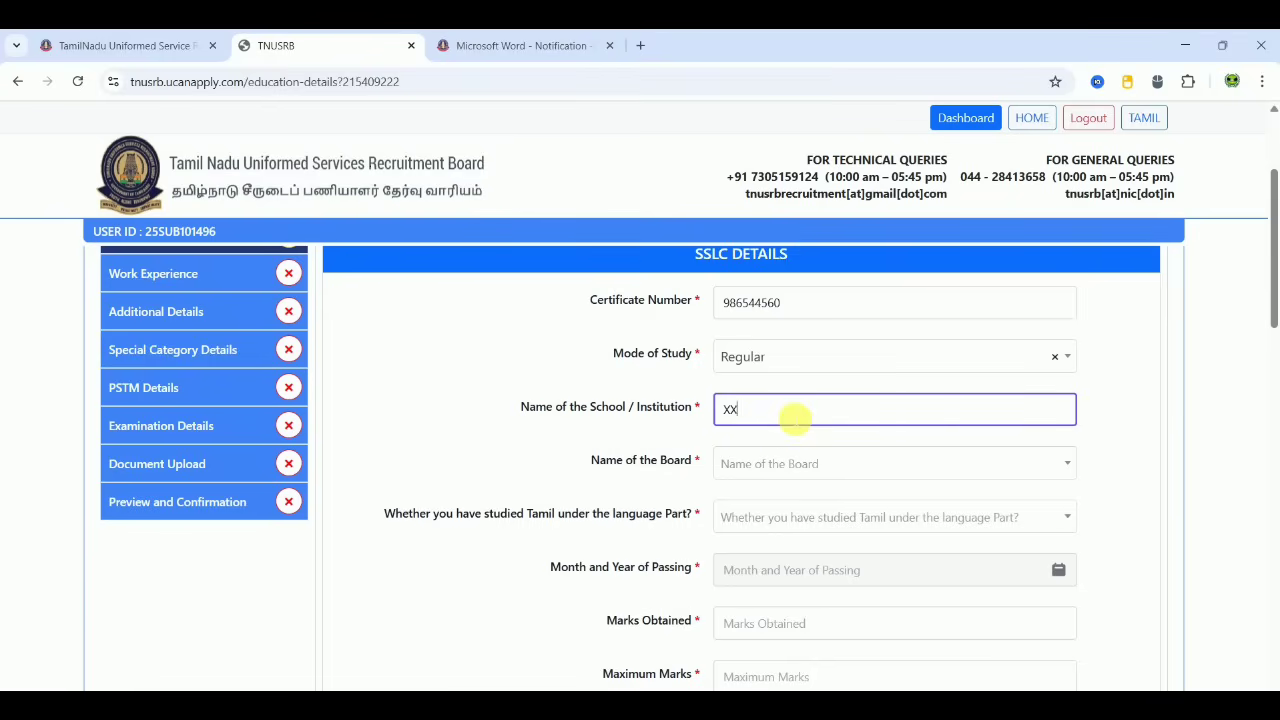
click(633, 437)
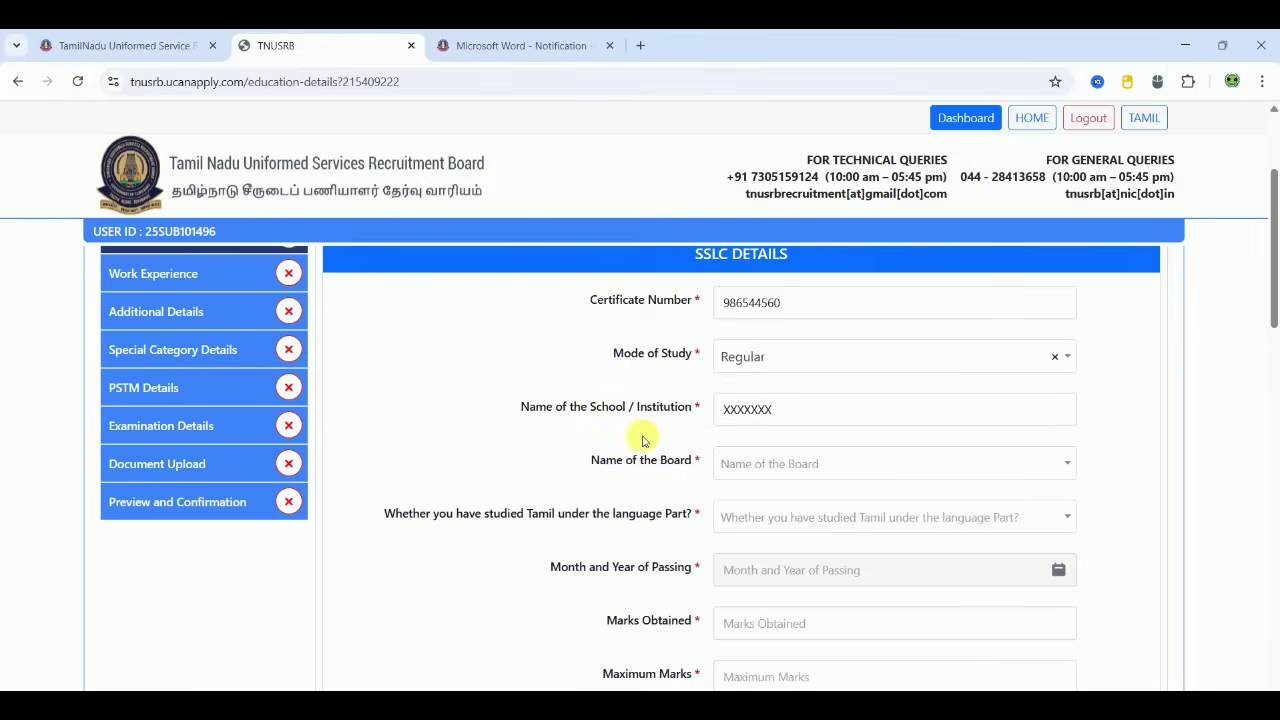
Choose Tamil Nadu State Board as the SSLC board and answer Yes to having studied Tamil under the language part.
click(808, 463)
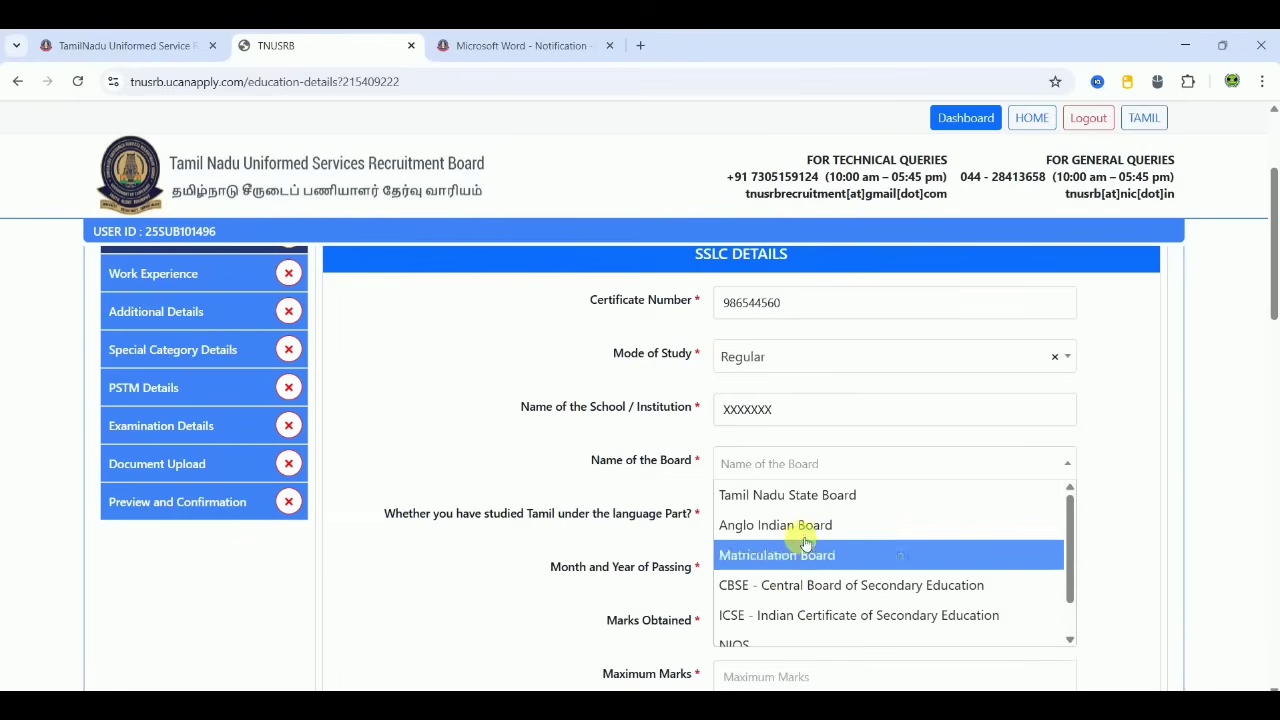
click(800, 497)
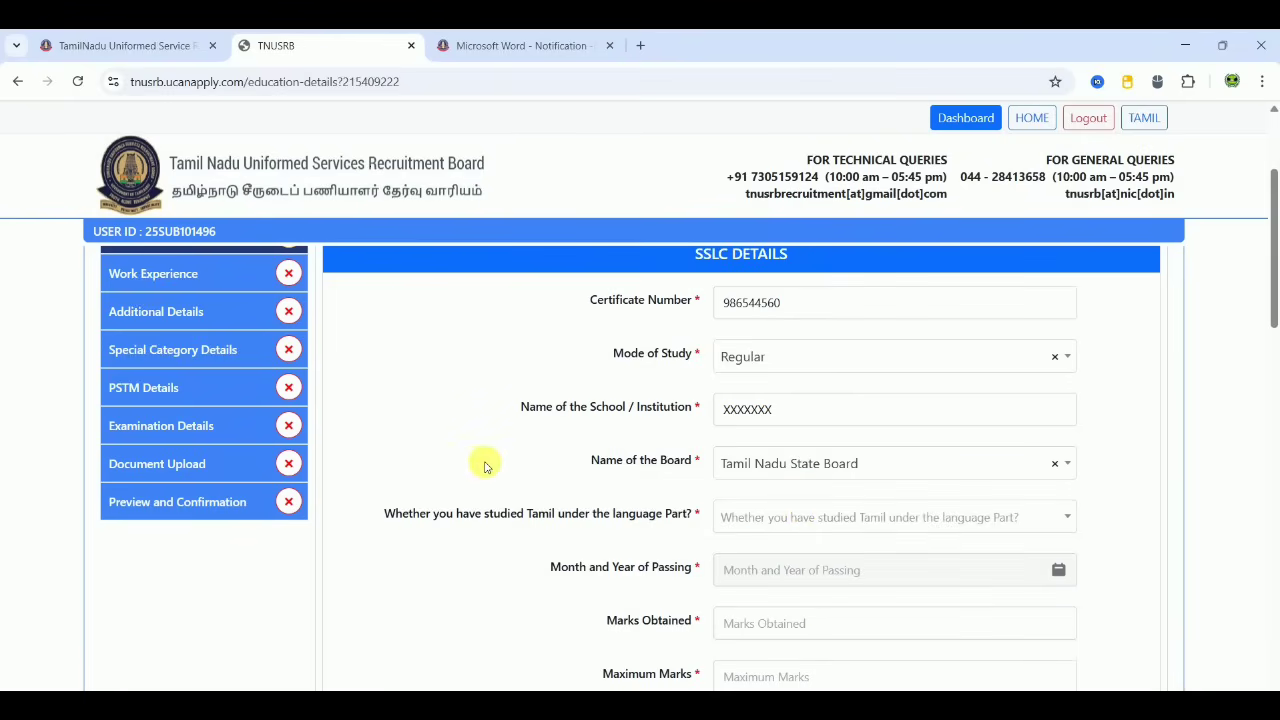
scroll(484, 466, down, 2)
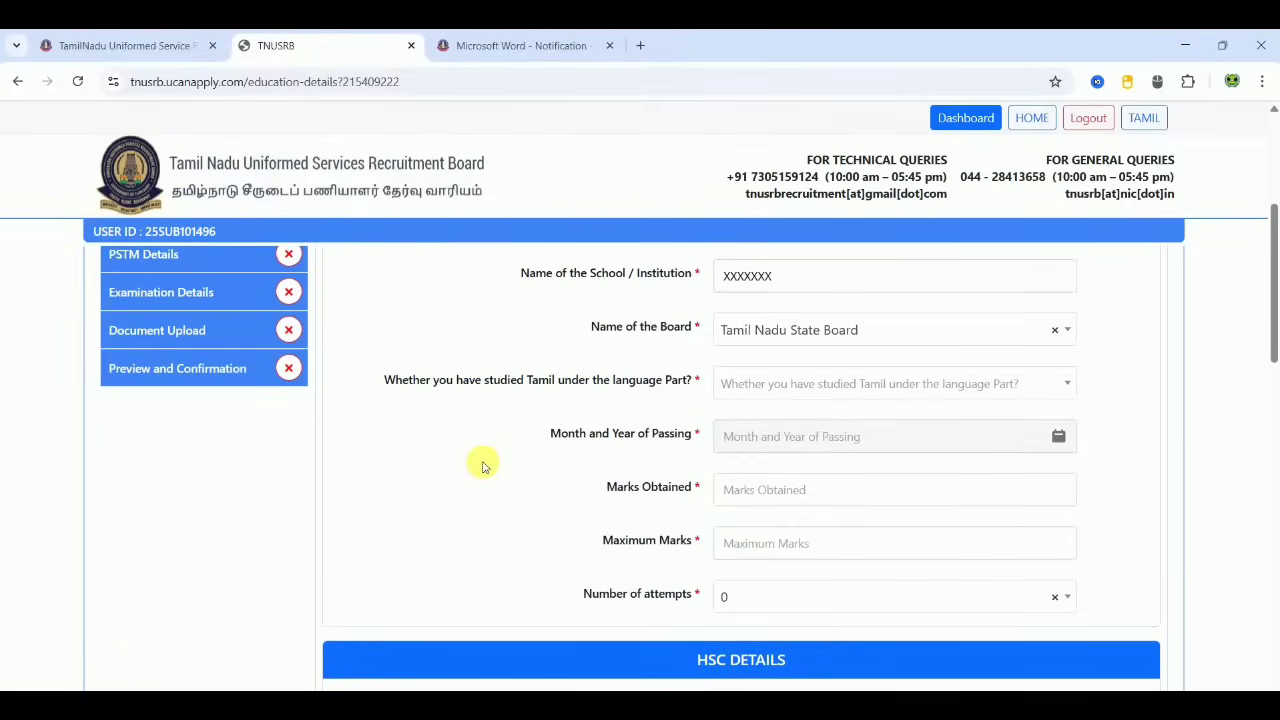
click(790, 394)
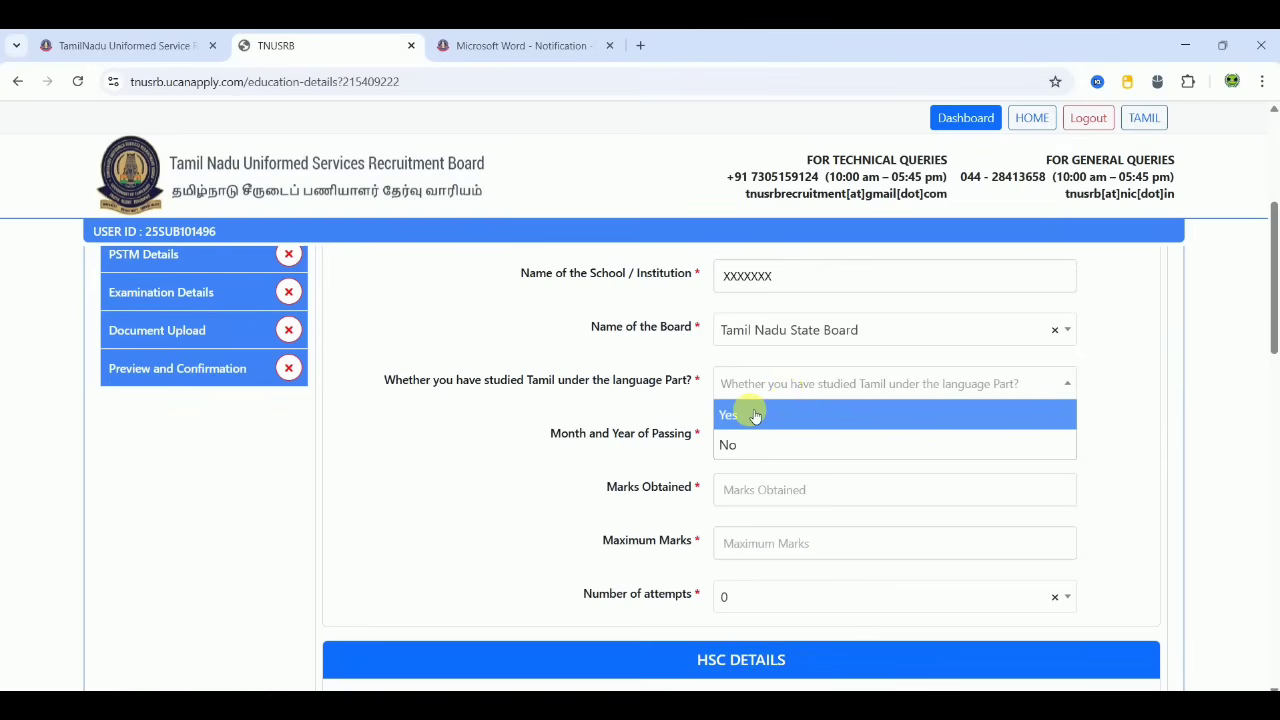
click(754, 415)
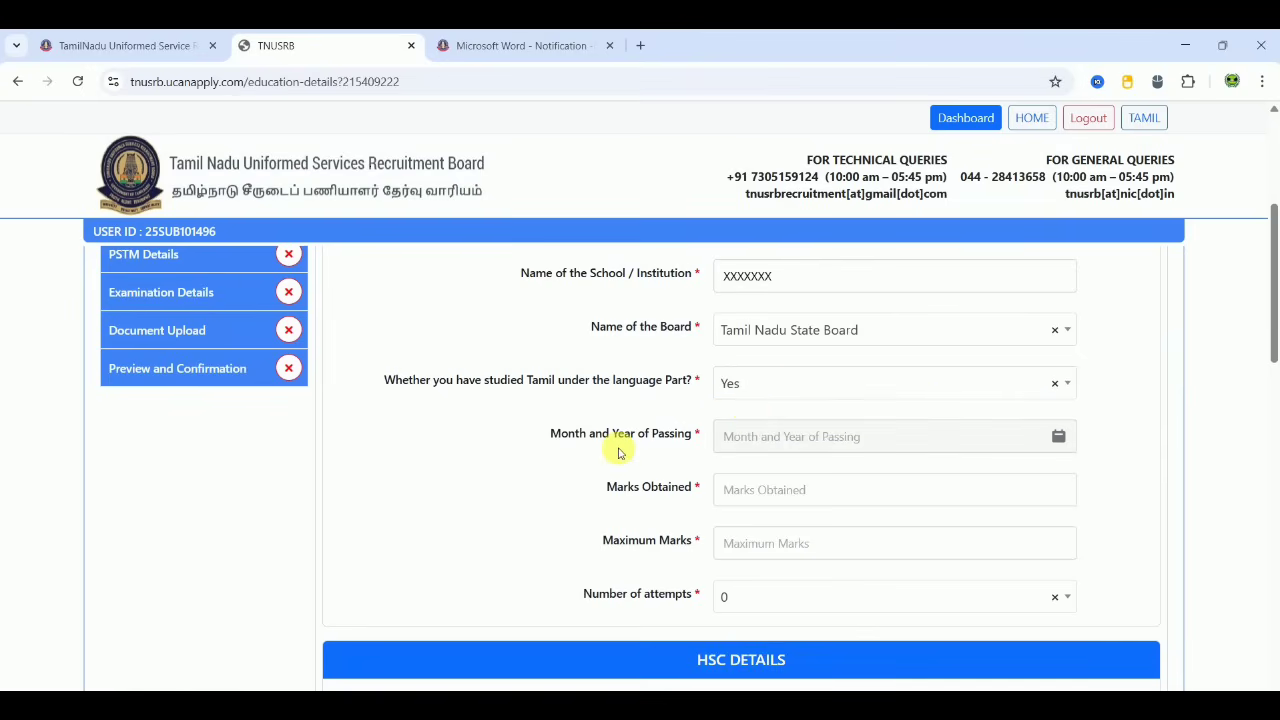
Set the SSLC month and year of passing to April 2013.
click(1066, 444)
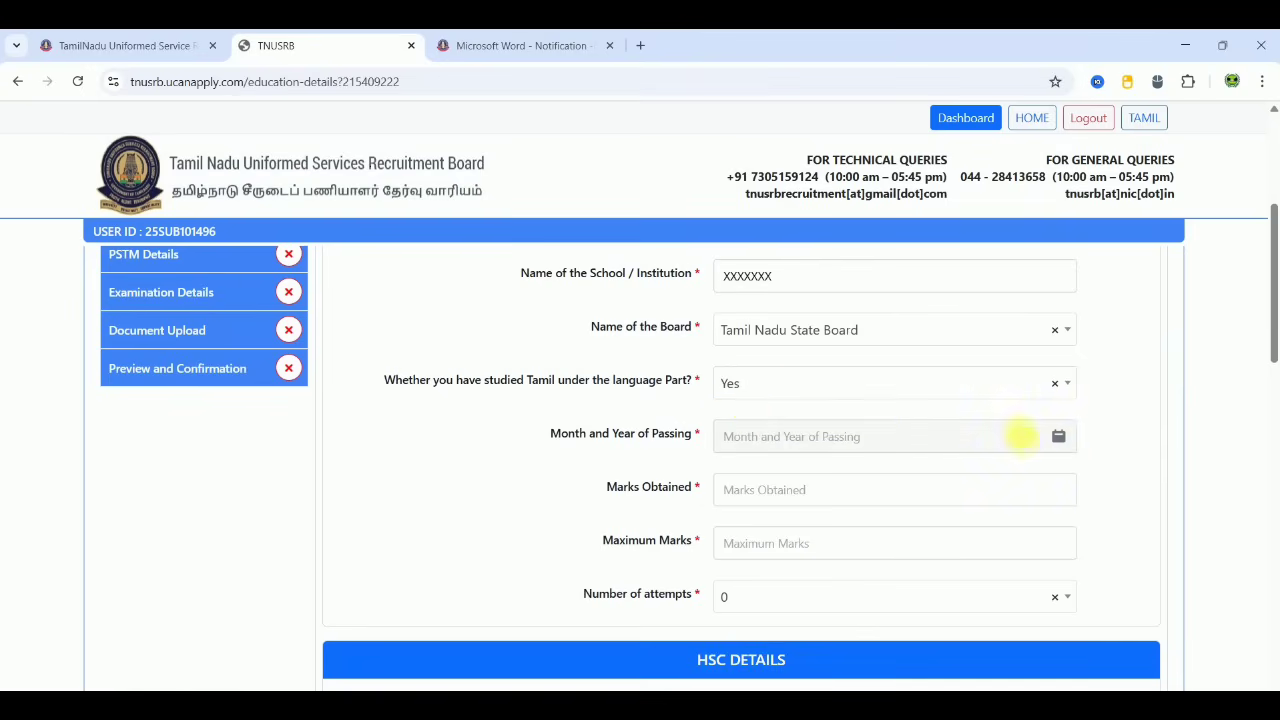
click(1022, 442)
click(840, 471)
double_click(845, 474)
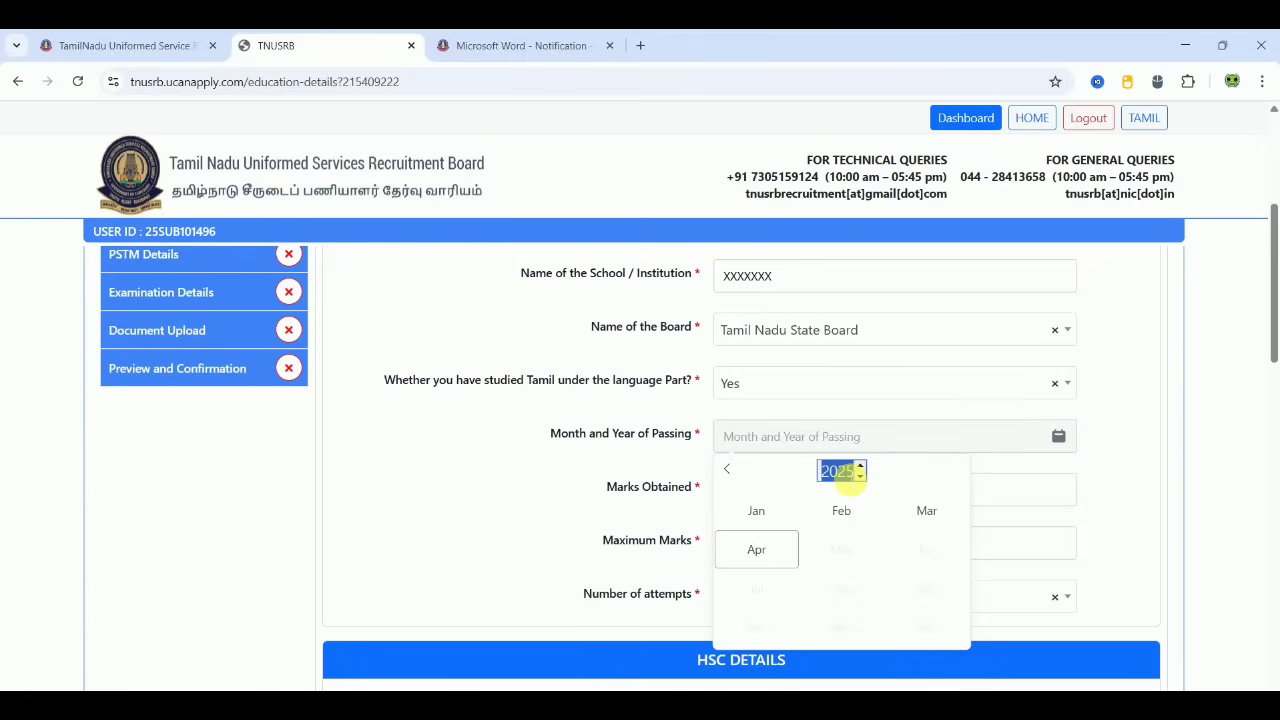
text(2013)
click(757, 550)
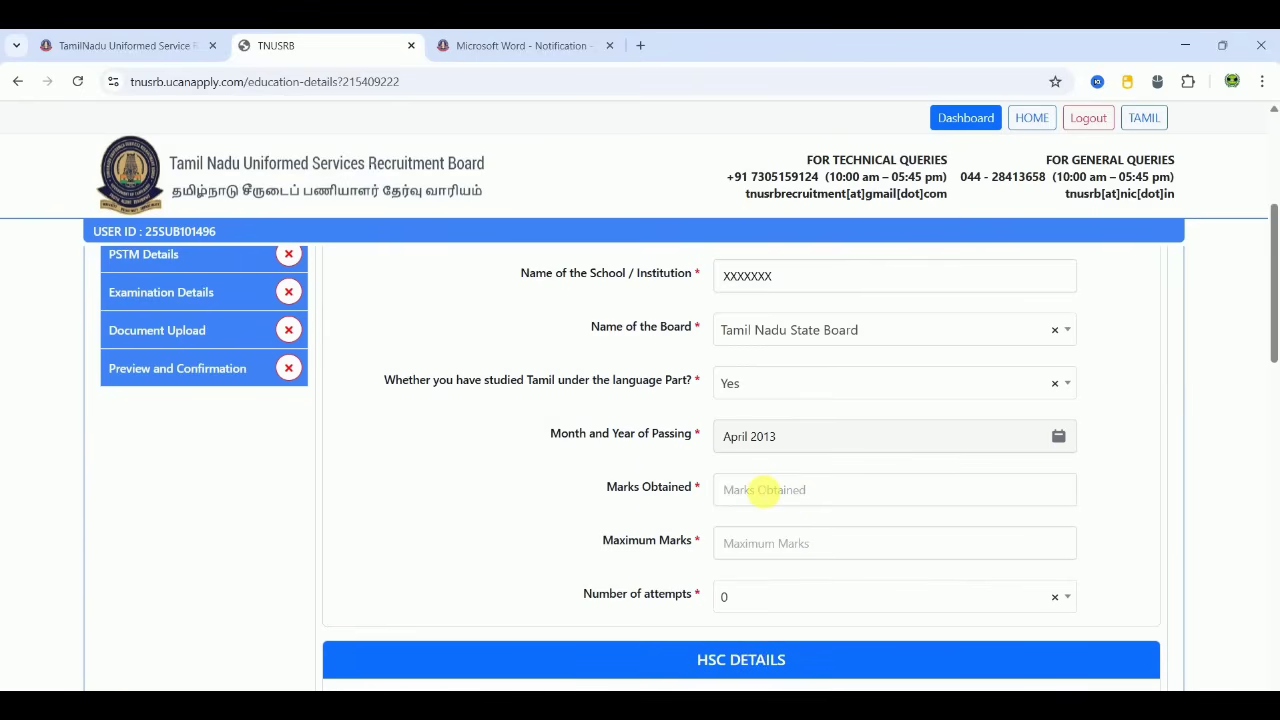
Enter 500 as the maximum marks in the SSLC details.
click(790, 545)
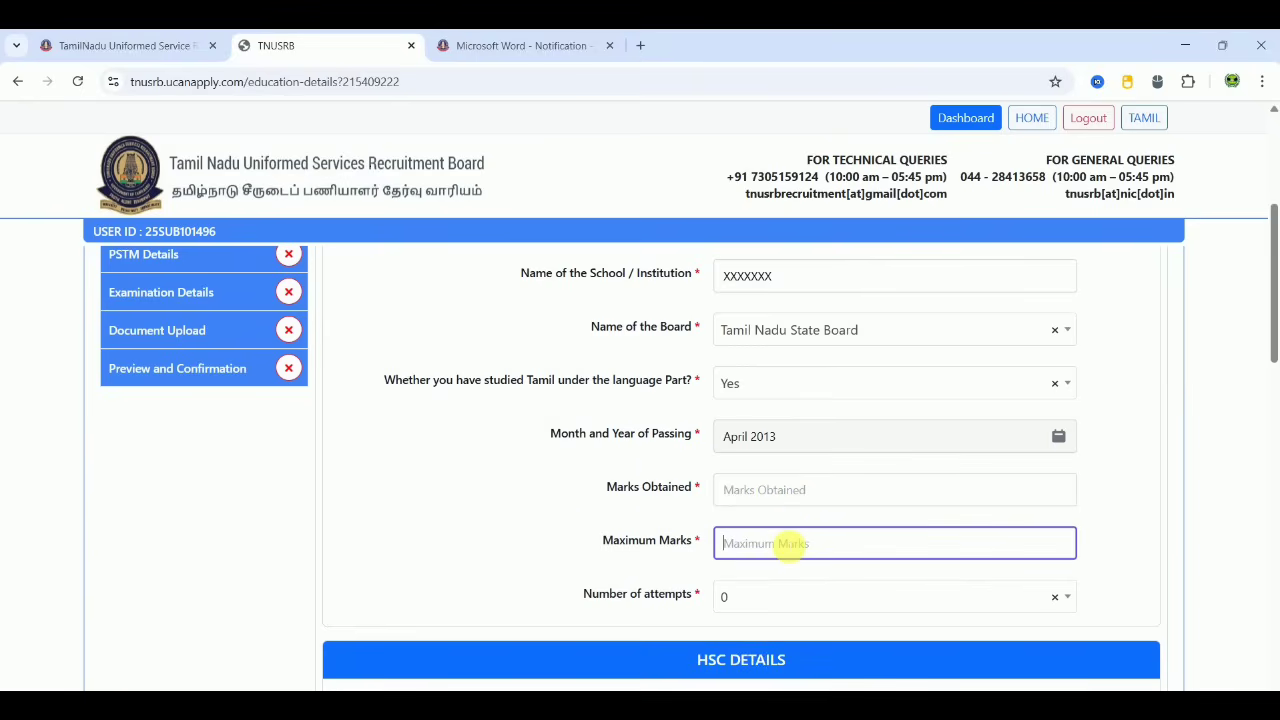
text(500)
click(524, 518)
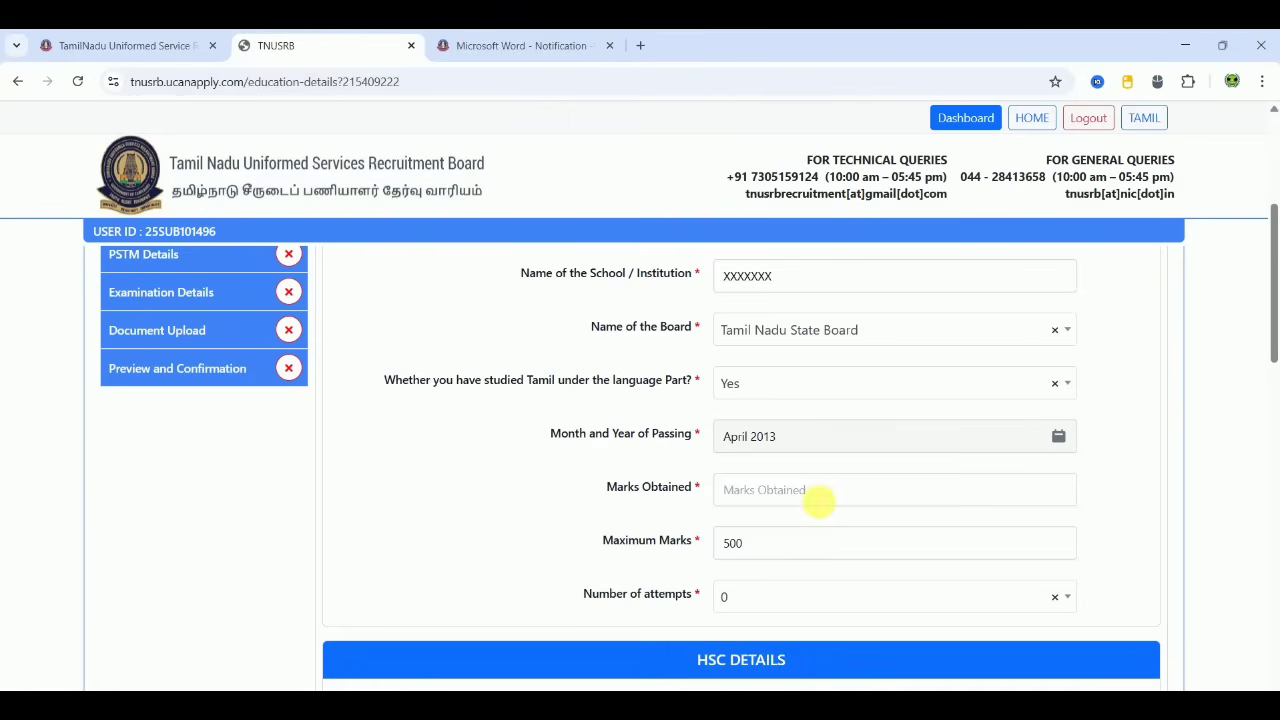
Enter 430 as the marks obtained in the SSLC details and set the number of attempts to 1.
click(818, 500)
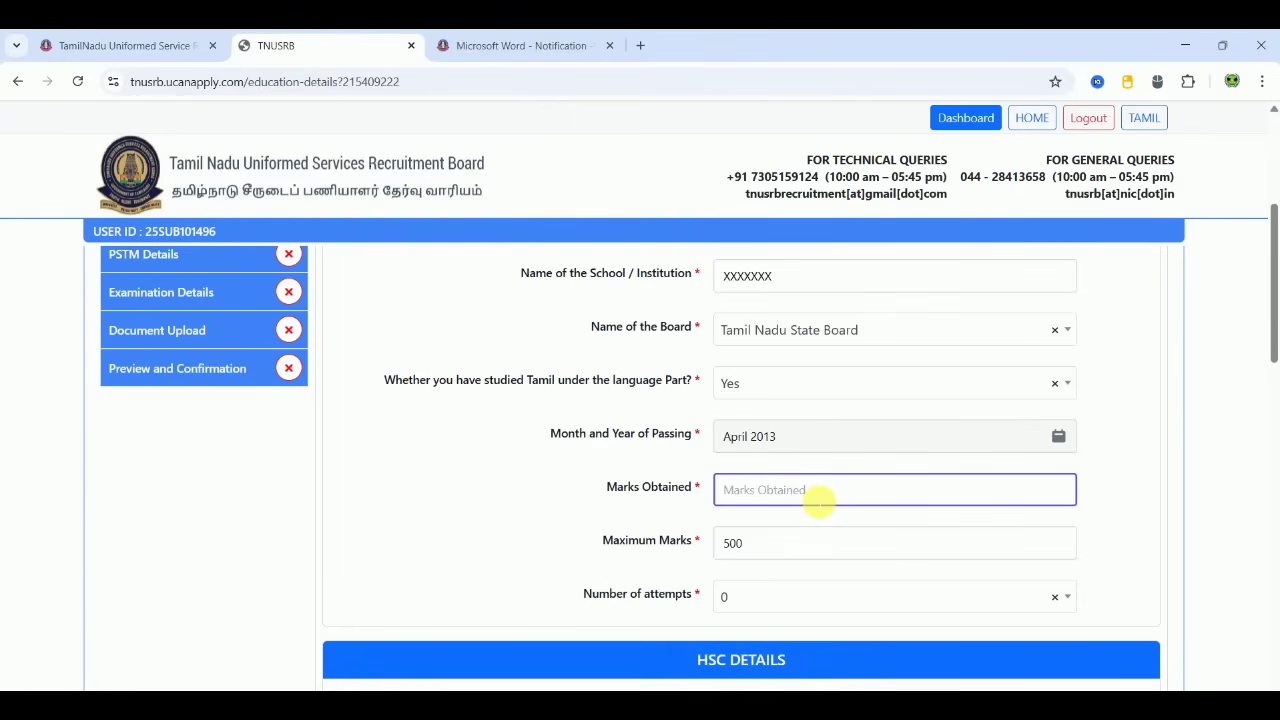
text(430)
click(483, 535)
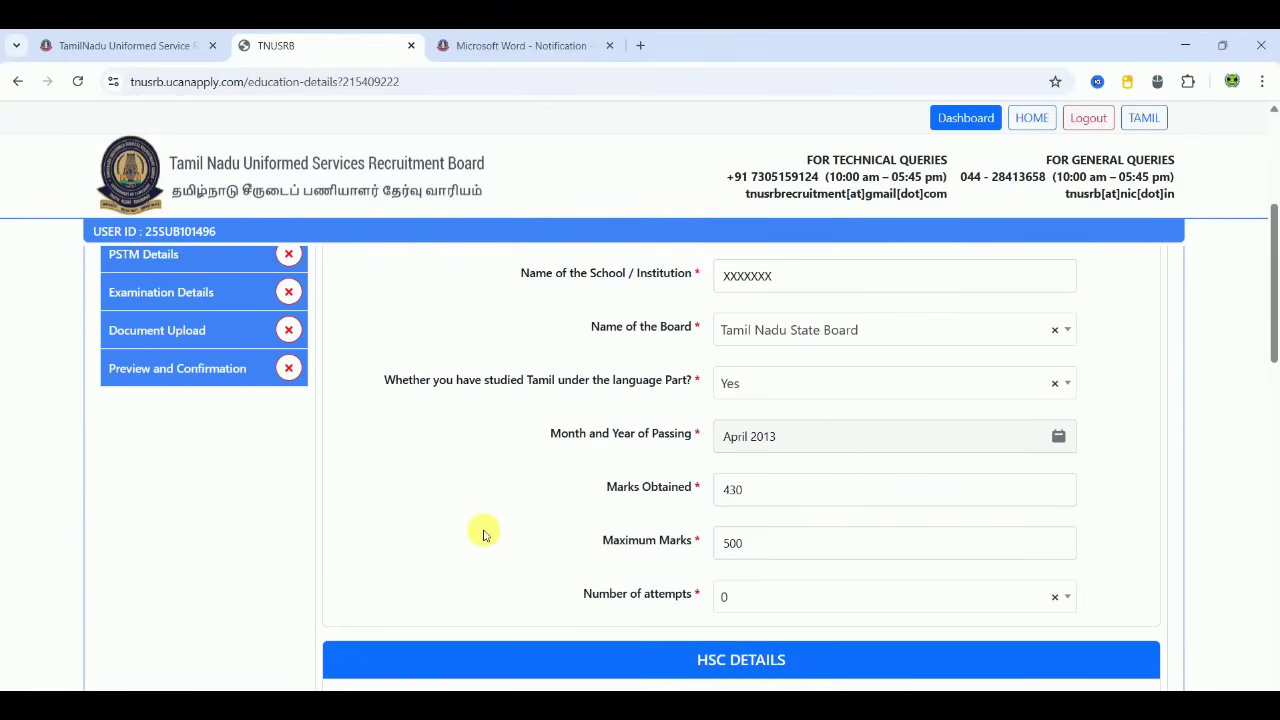
click(816, 601)
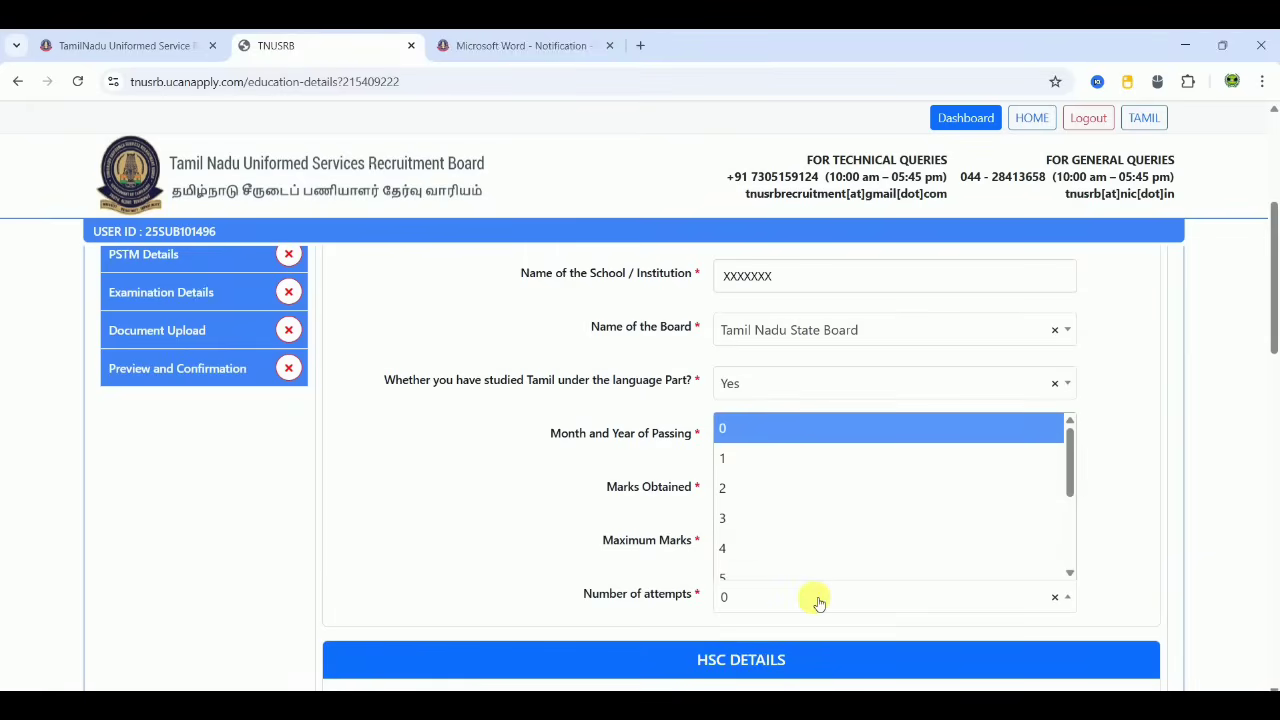
click(735, 459)
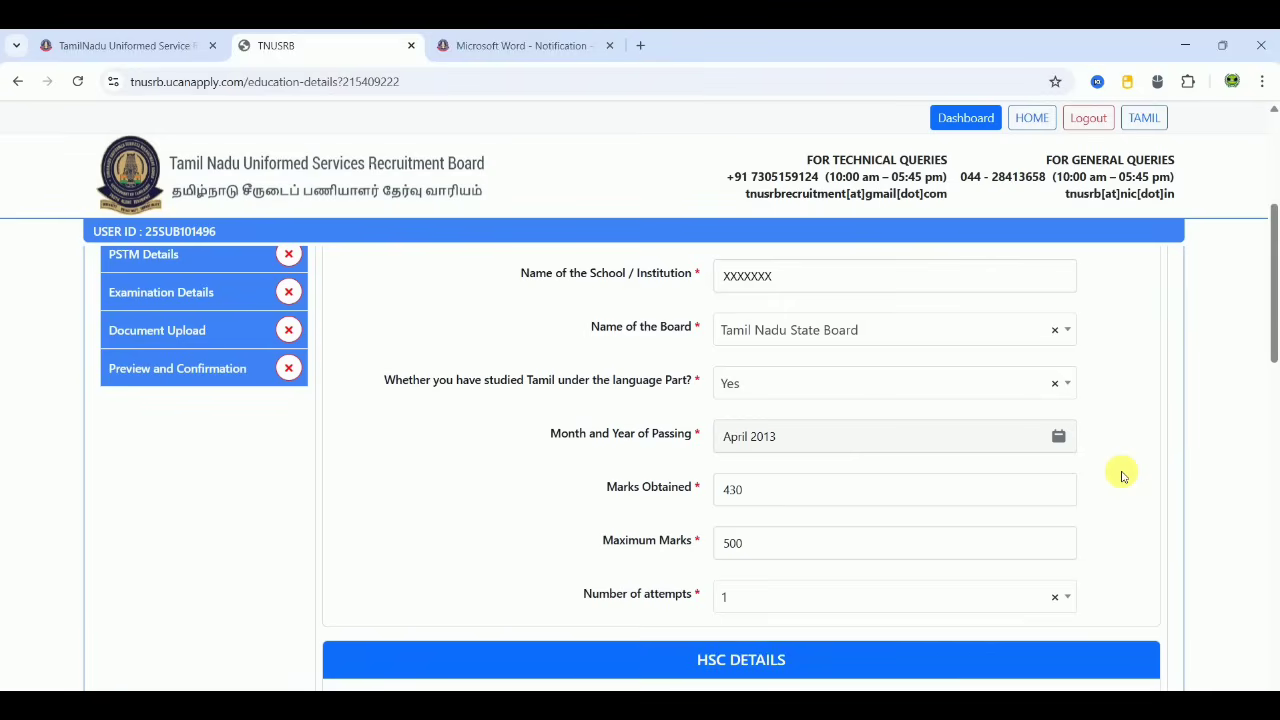
Enter the certificate number in the HSC details and set the mode of study to Regular.
scroll(1122, 476, down, 2)
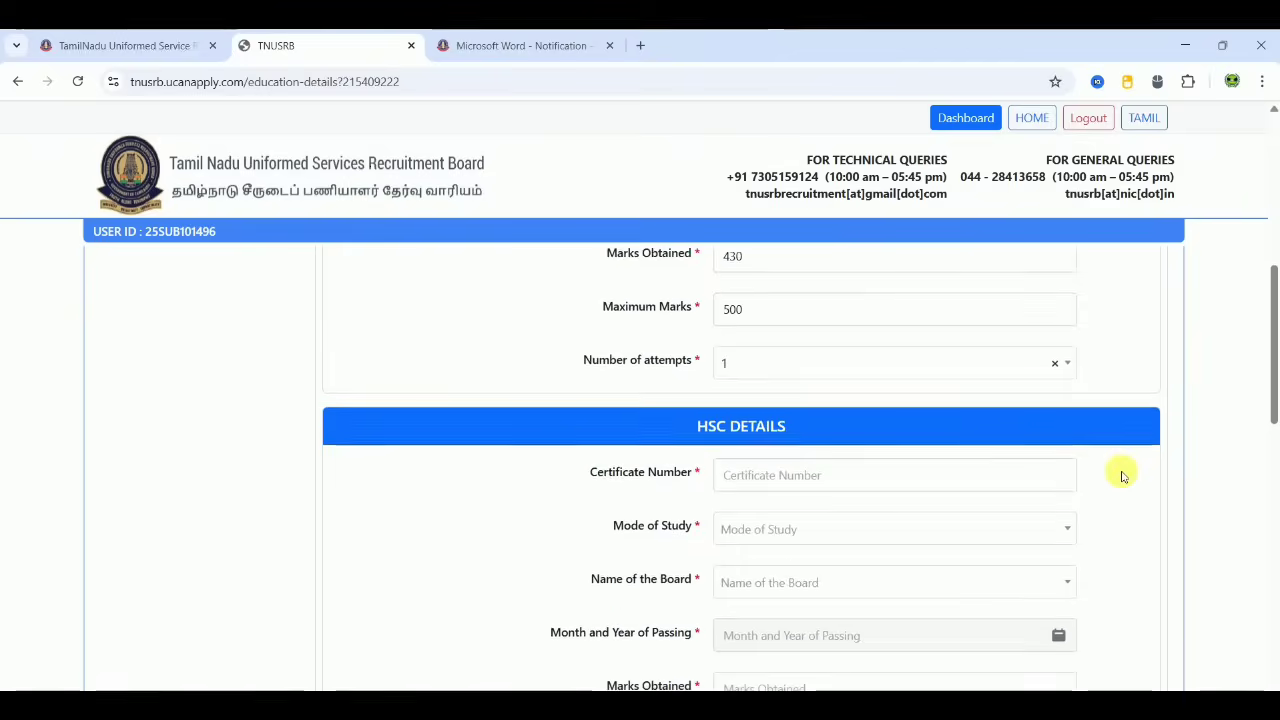
scroll(1122, 476, down, 1)
scroll(1122, 476, down, 1)
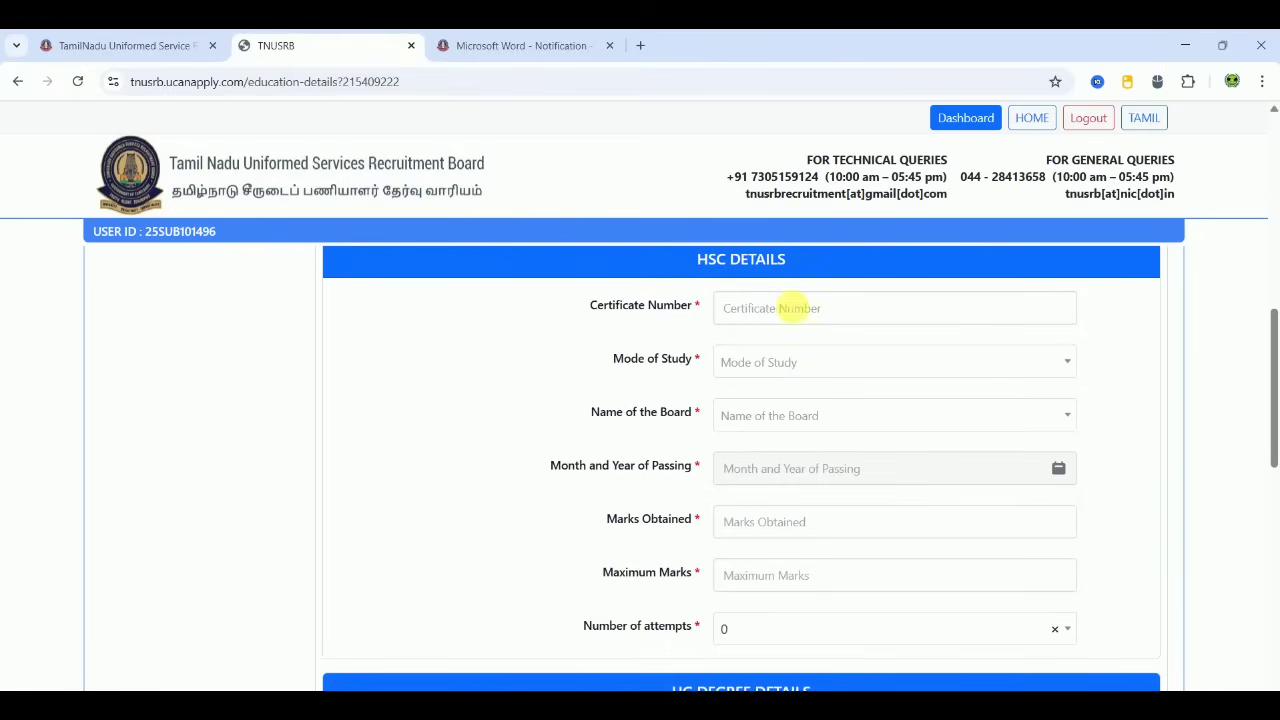
click(788, 308)
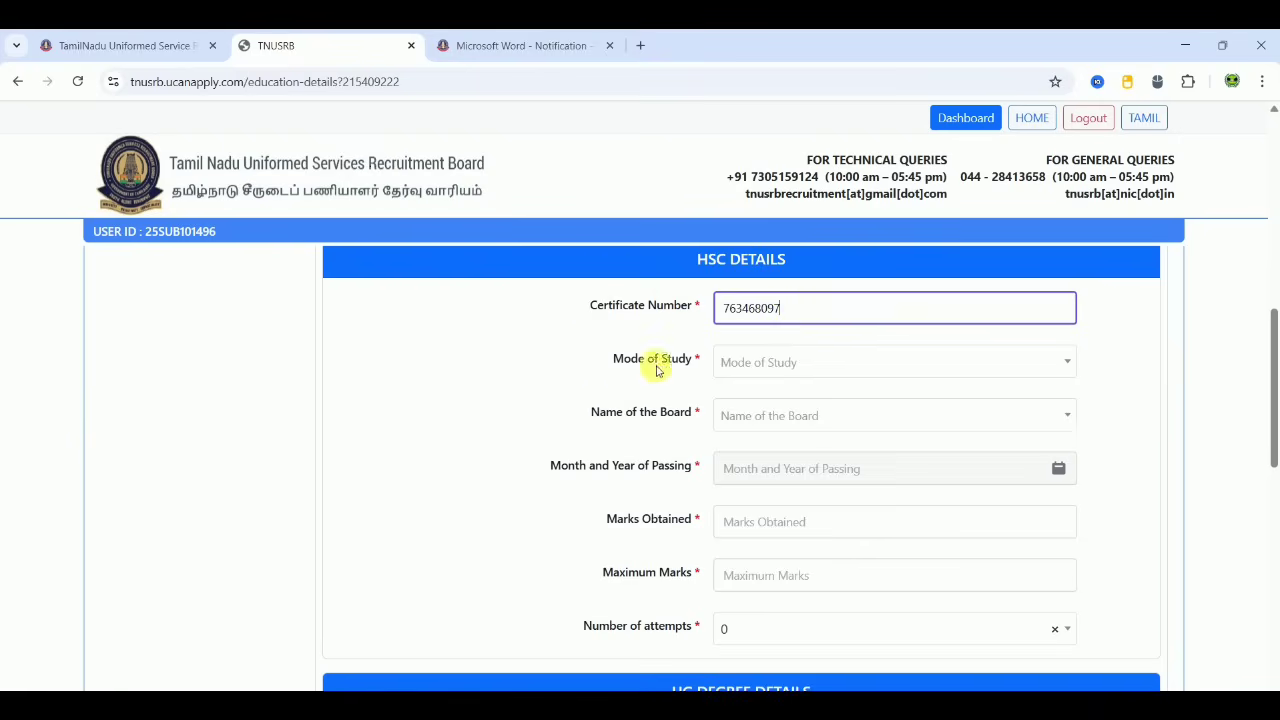
click(797, 372)
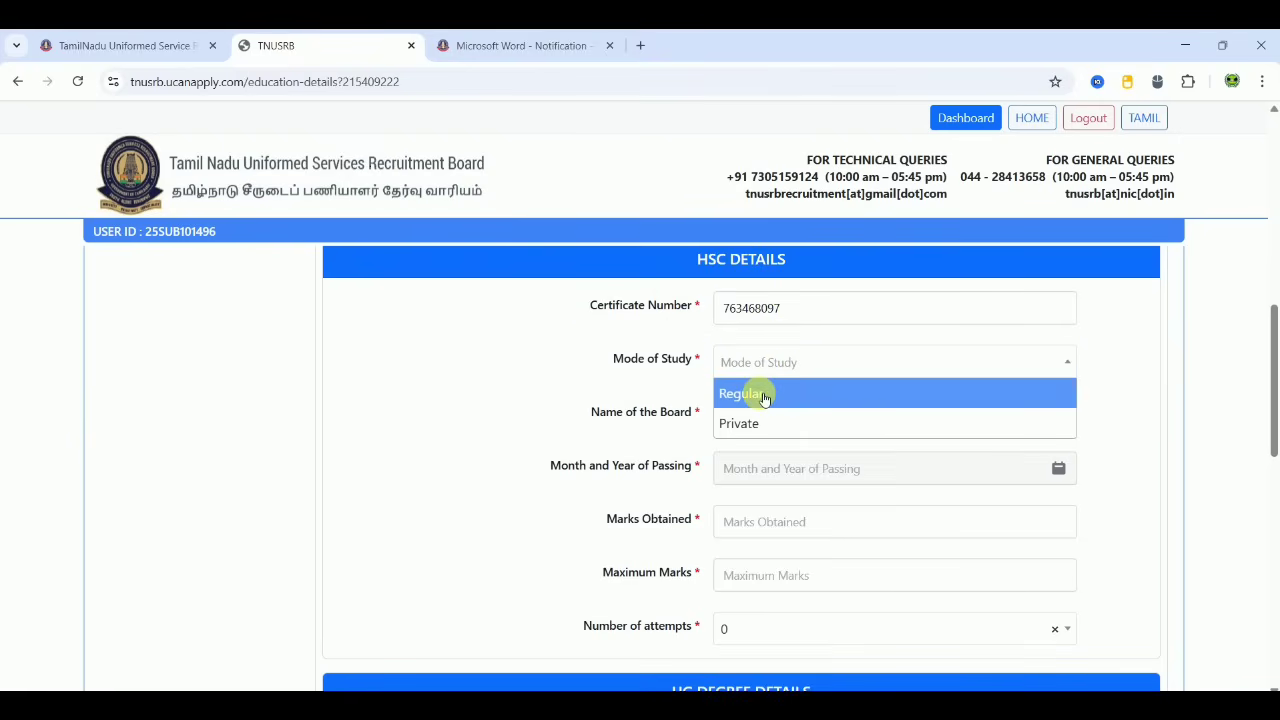
click(762, 395)
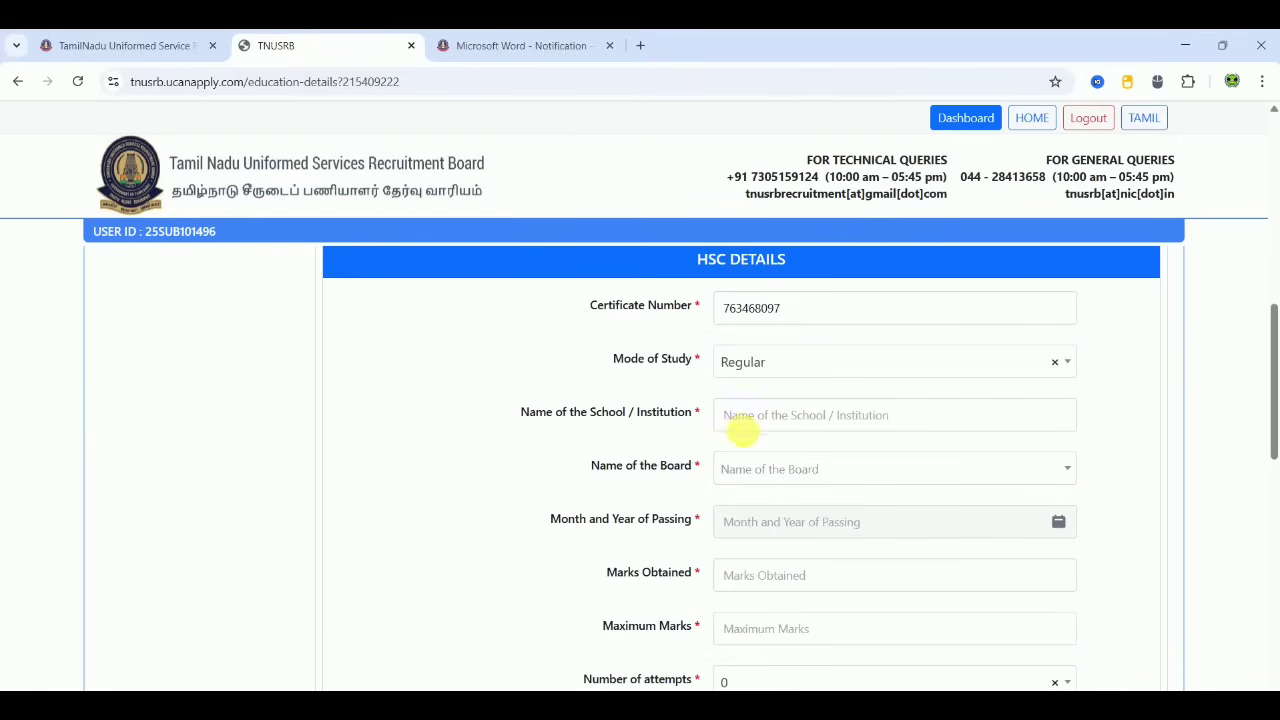
Enter XXXXXX as the HSC school name and choose Tamil Nadu State Board as the board.
click(748, 427)
text(xxxxxx)
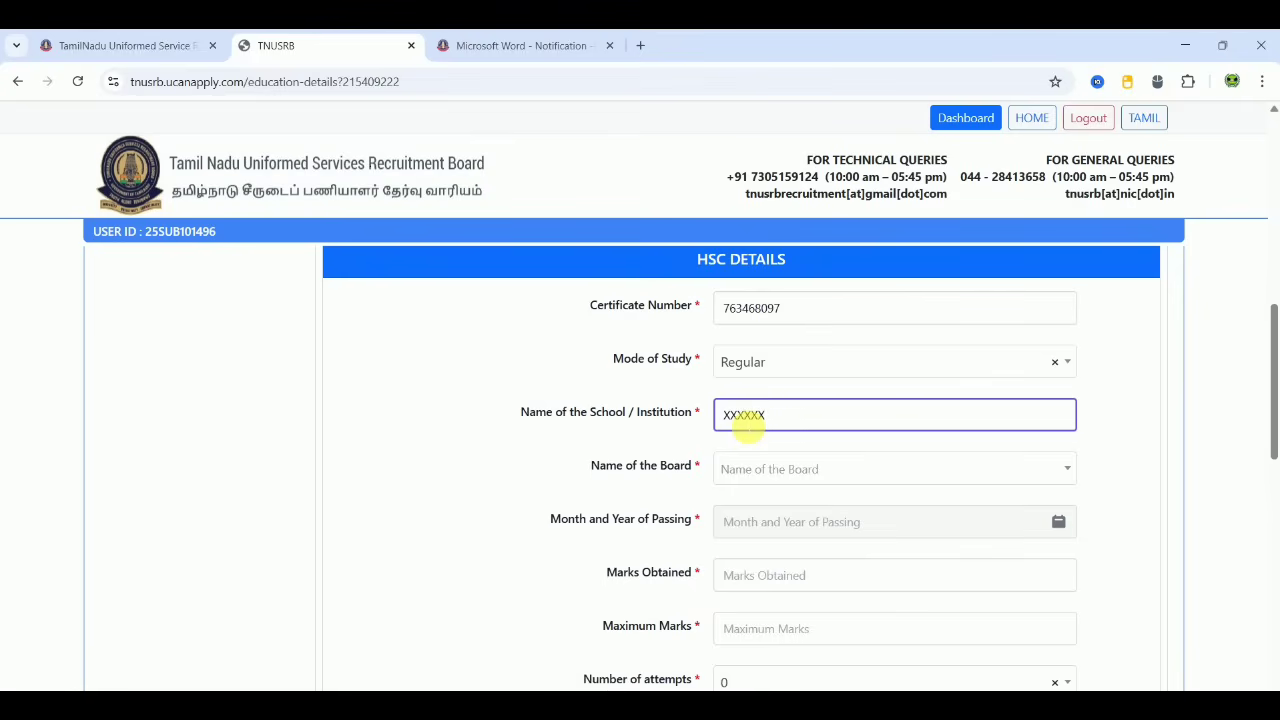
click(500, 430)
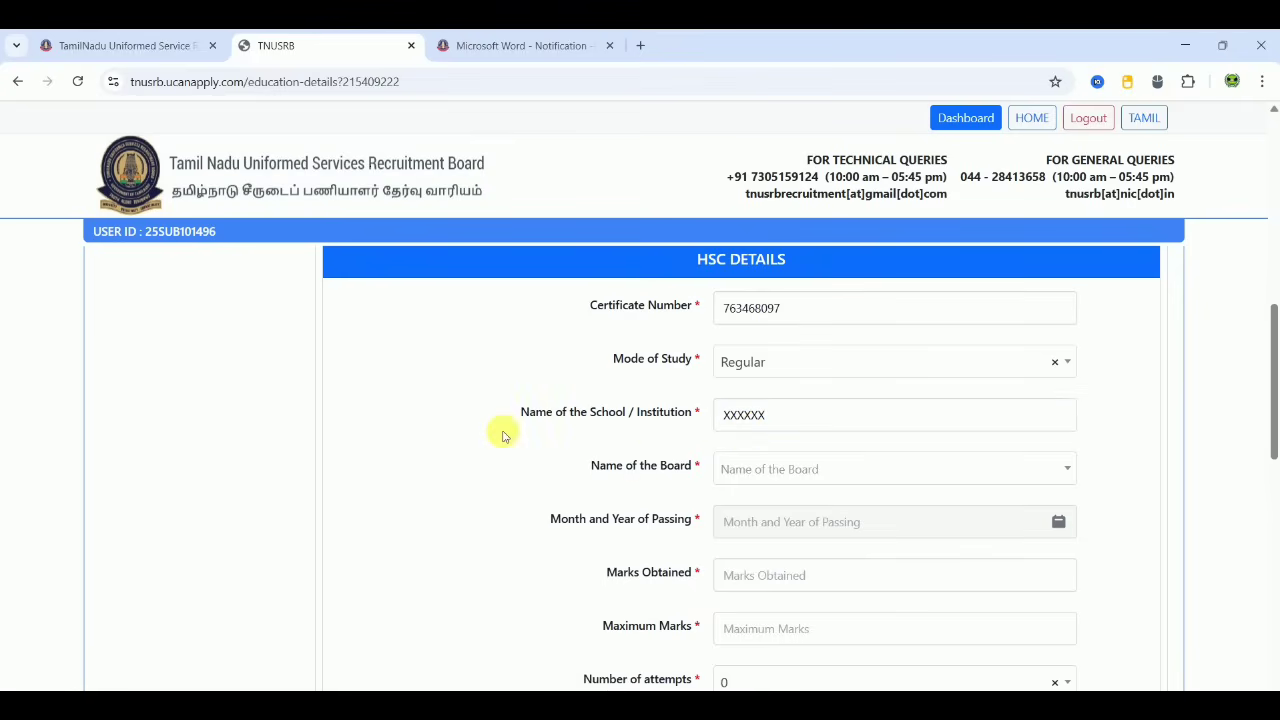
click(815, 469)
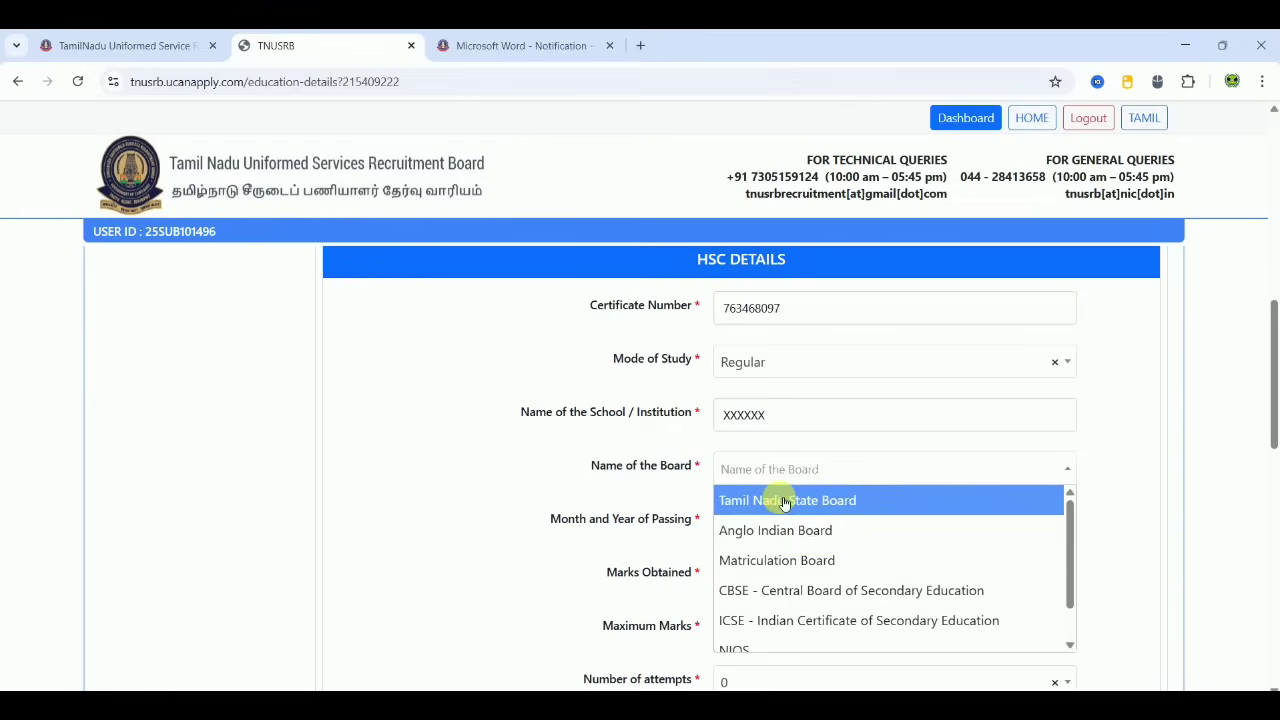
click(785, 502)
Set the HSC month and year of passing to April 2015.
click(772, 519)
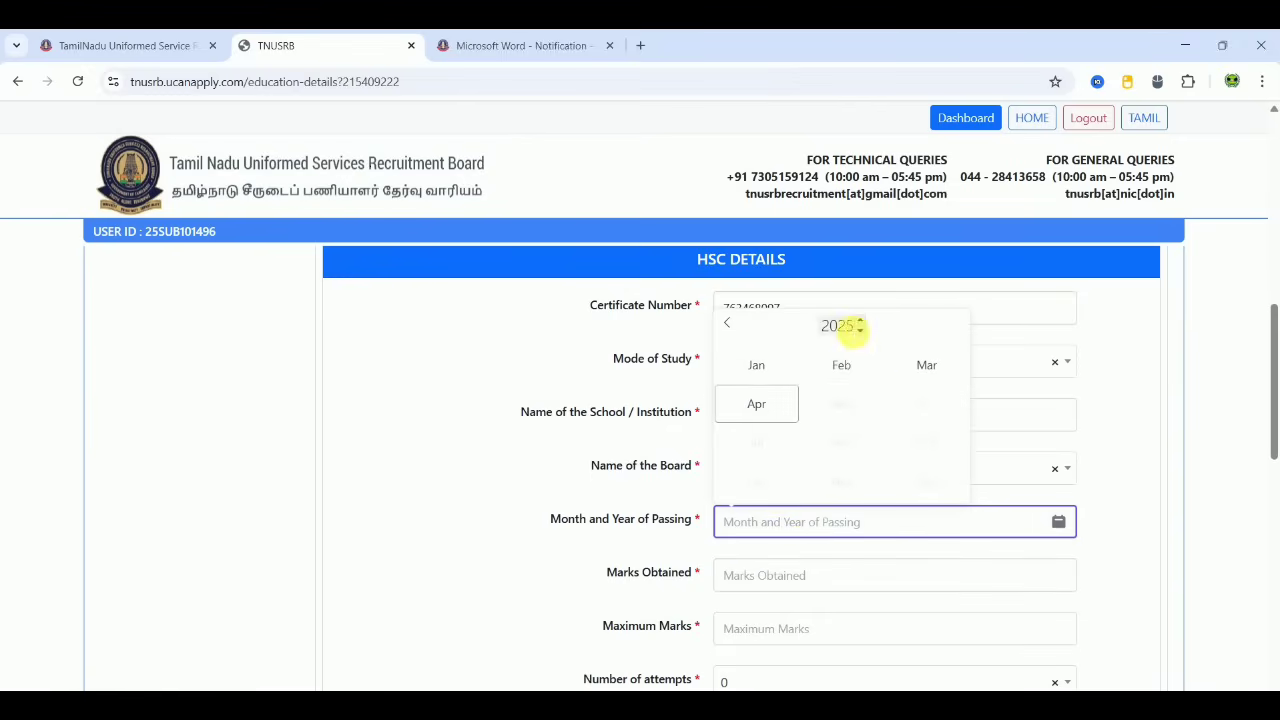
double_click(858, 330)
text(2015)
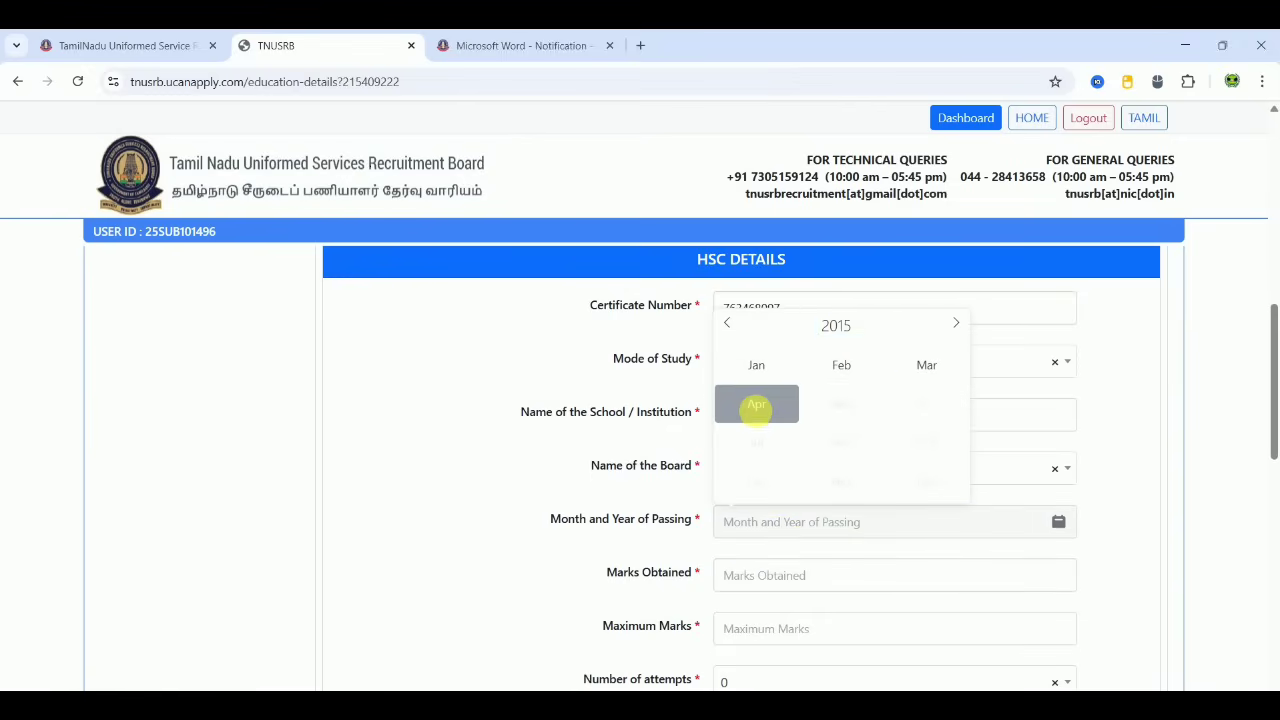
click(754, 412)
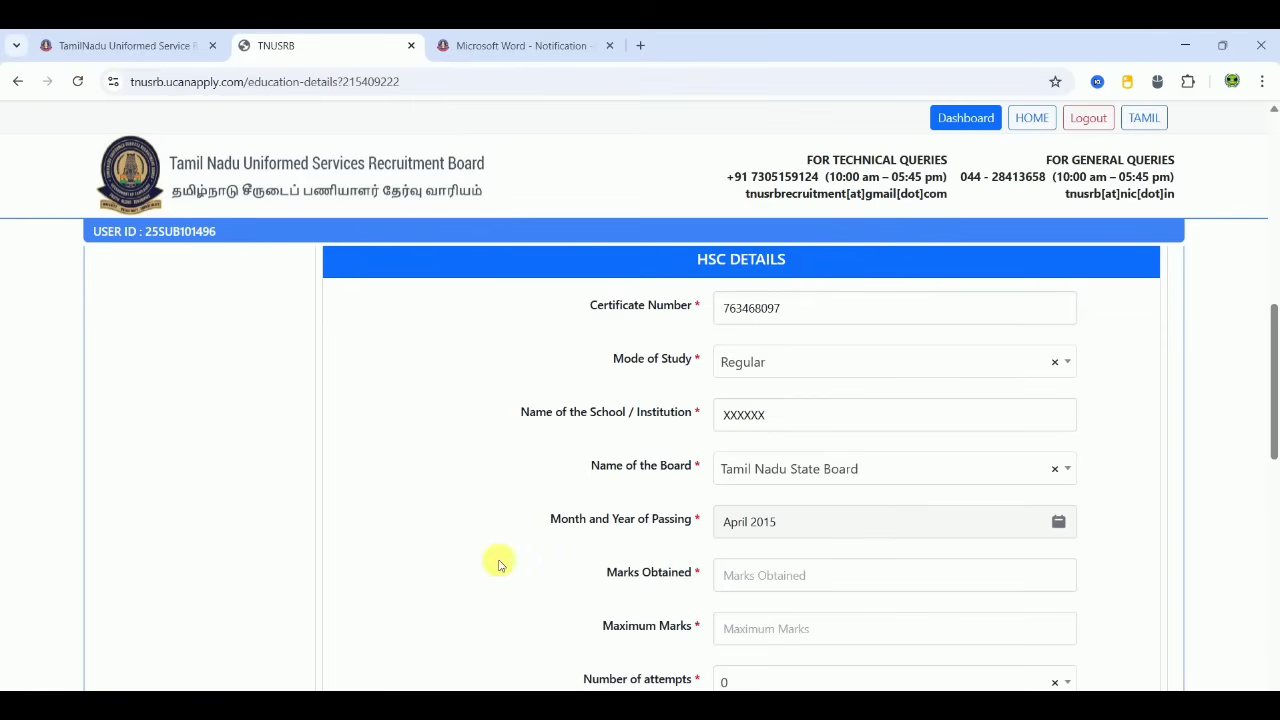
Fill in the HSC results with 600 maximum marks, 500 marks obtained and 0 as the number of attempts.
scroll(500, 565, down, 2)
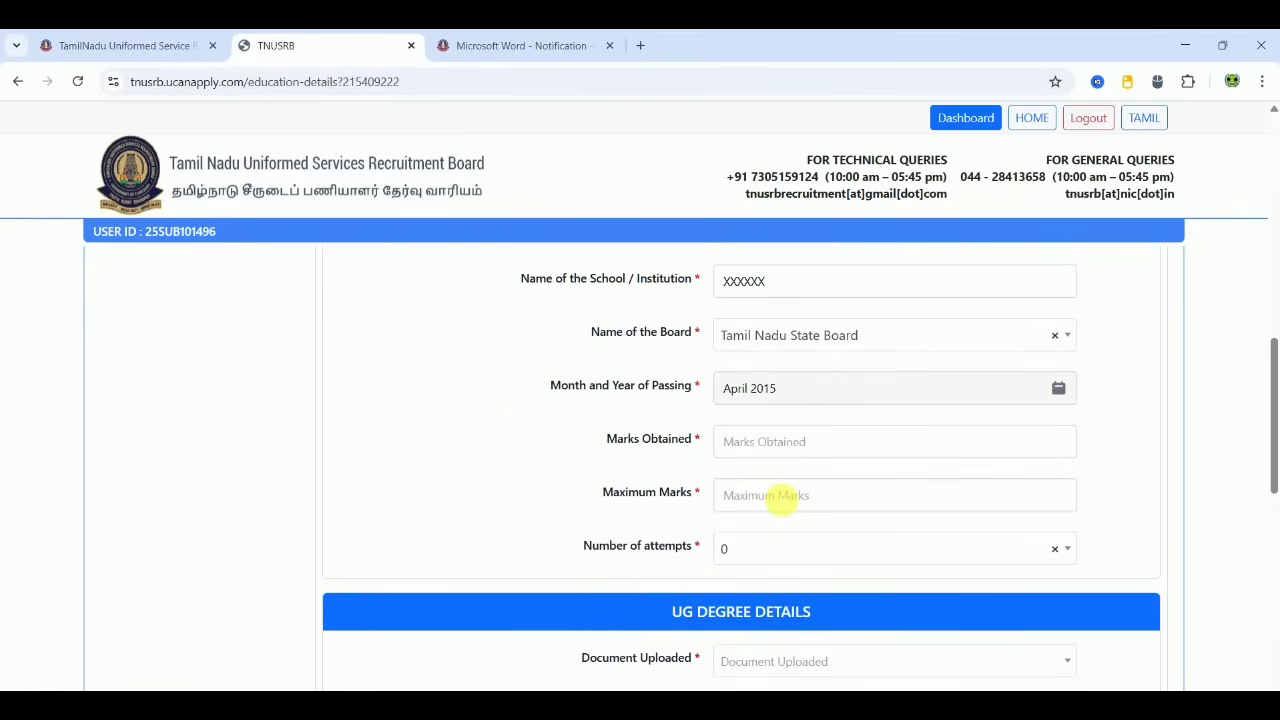
click(781, 498)
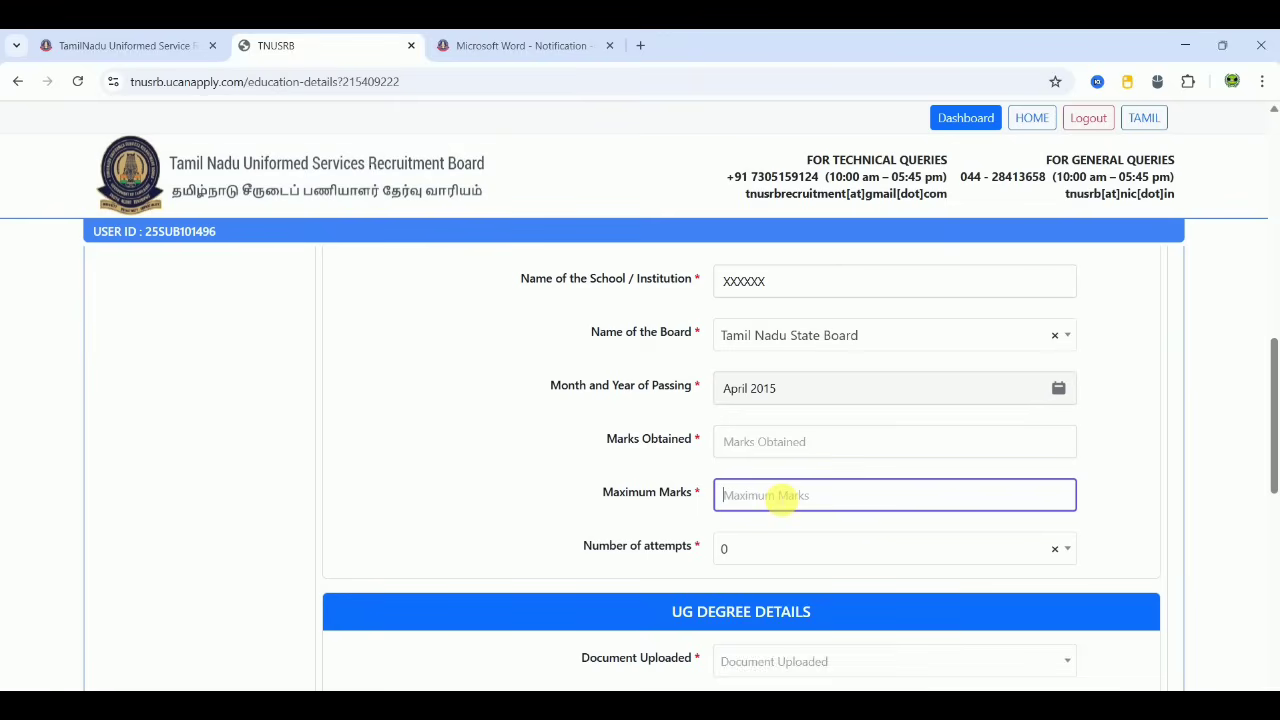
text(6000)
click(746, 448)
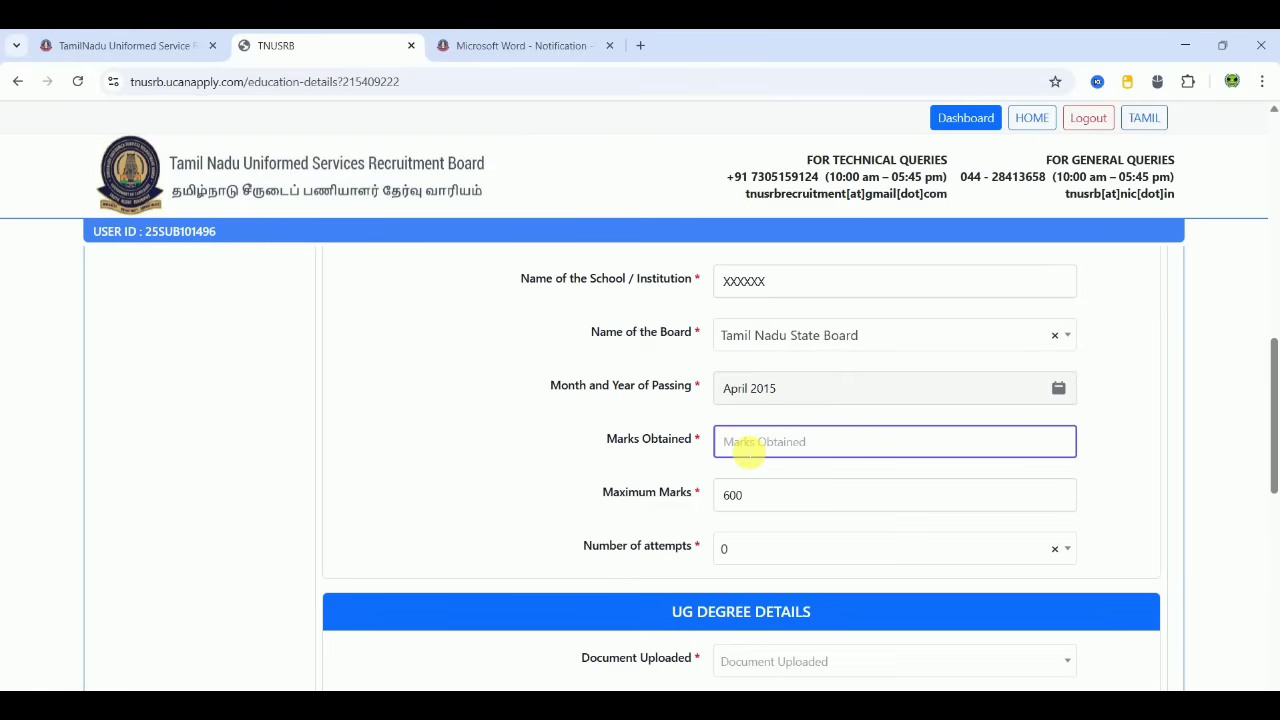
text(500)
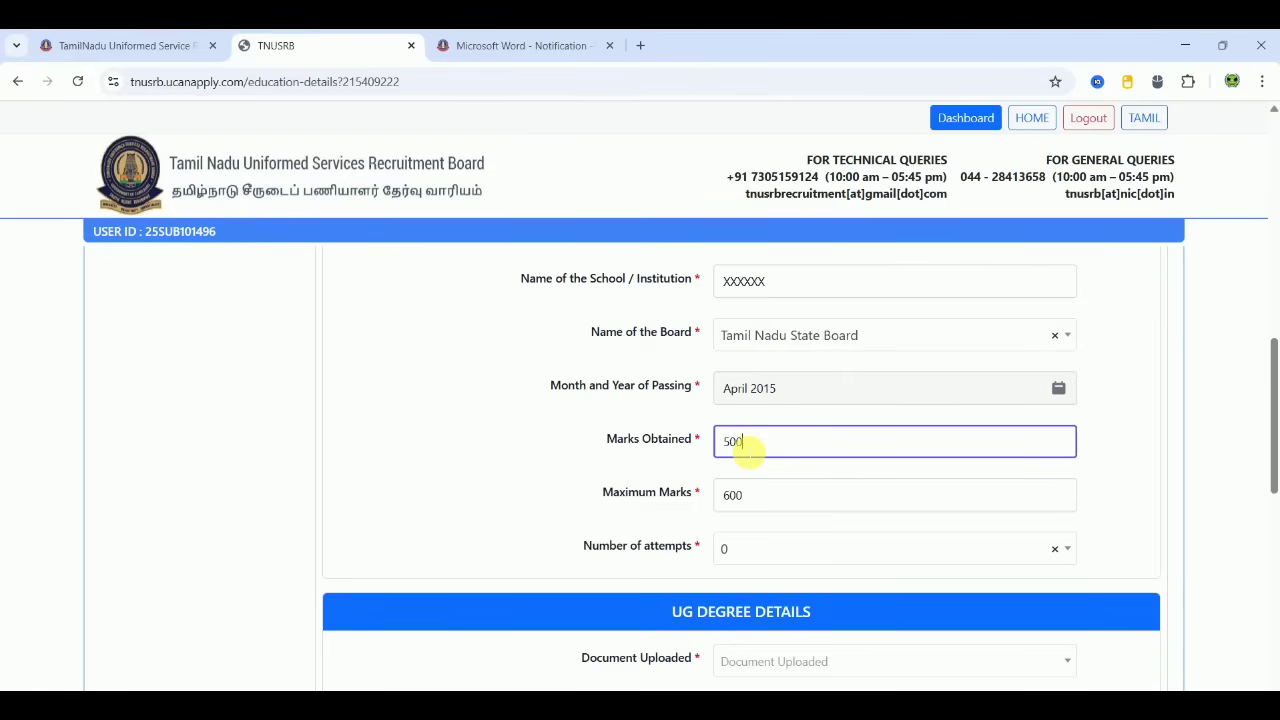
click(520, 440)
click(772, 555)
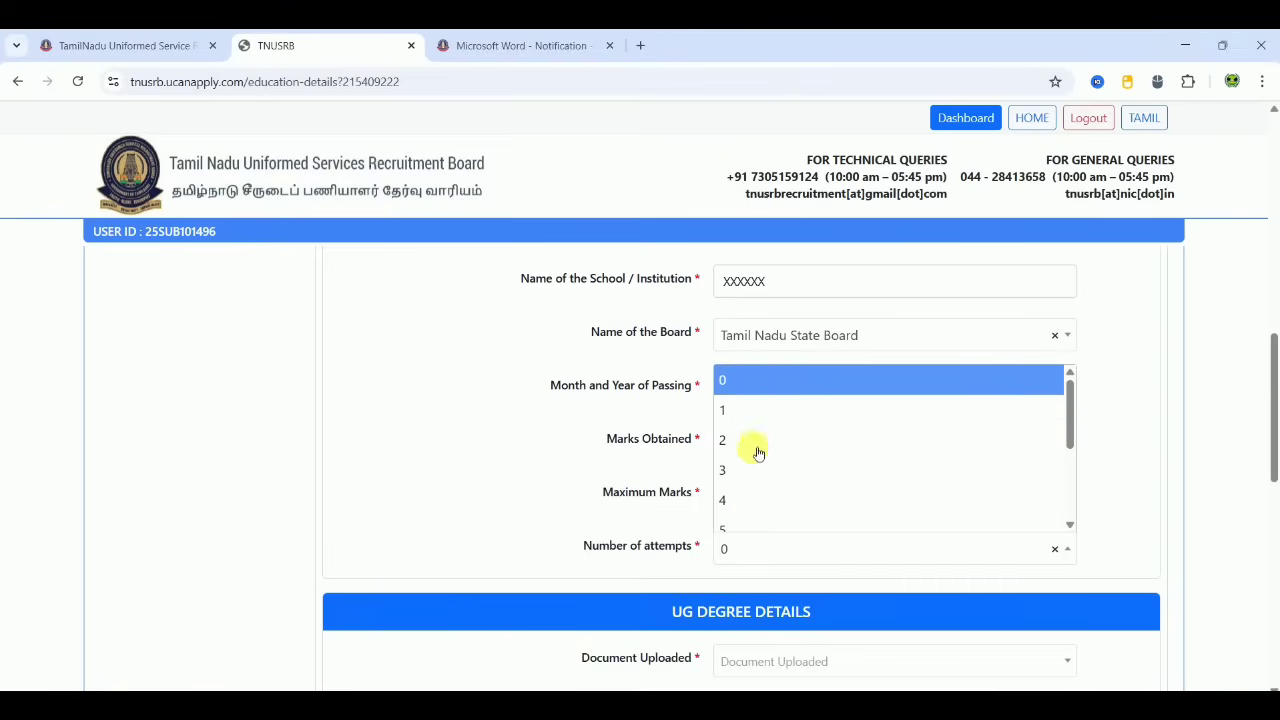
click(745, 382)
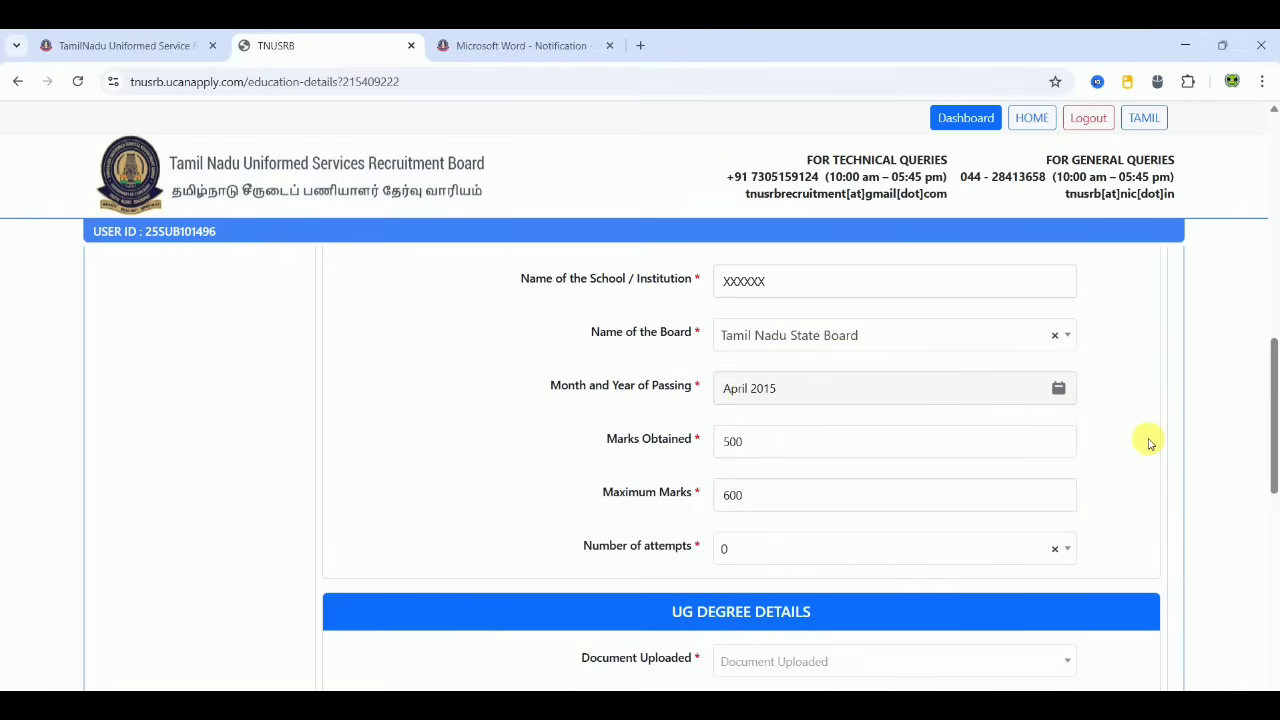
Choose Provisional Certificate as the uploaded document in the UG degree details and enter its certificate number.
scroll(1149, 443, down, 3)
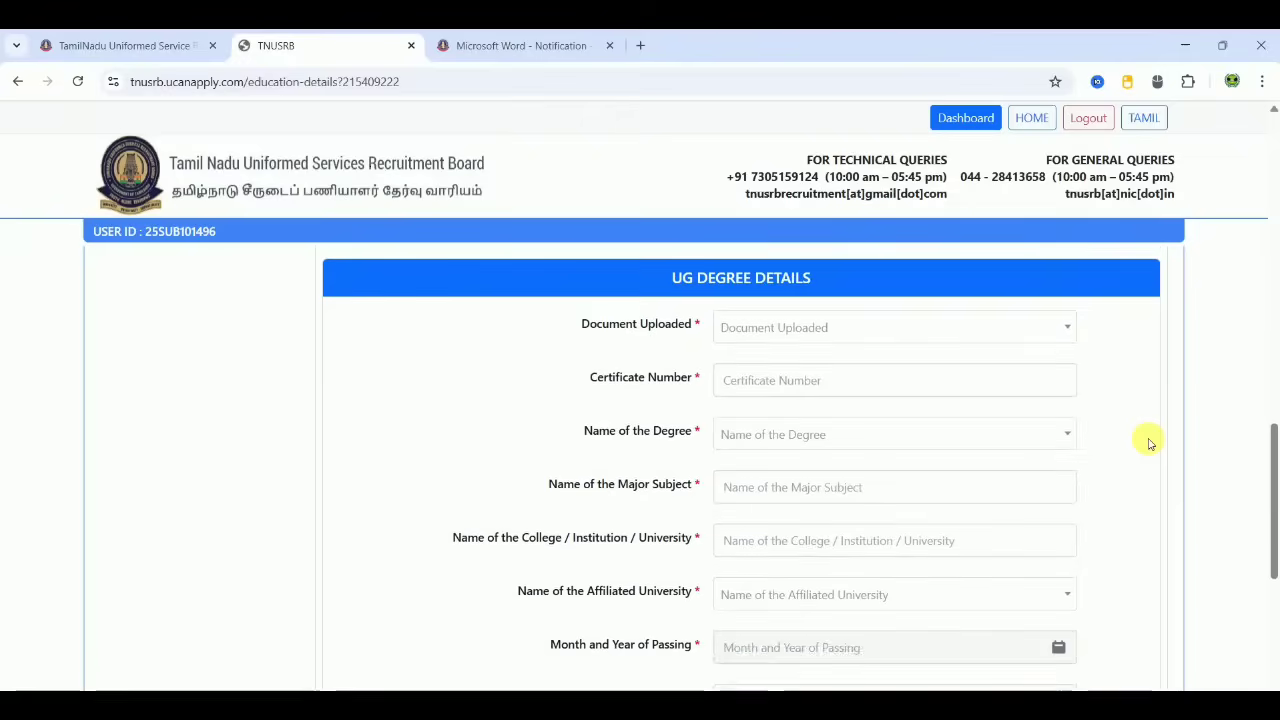
scroll(1149, 443, down, 1)
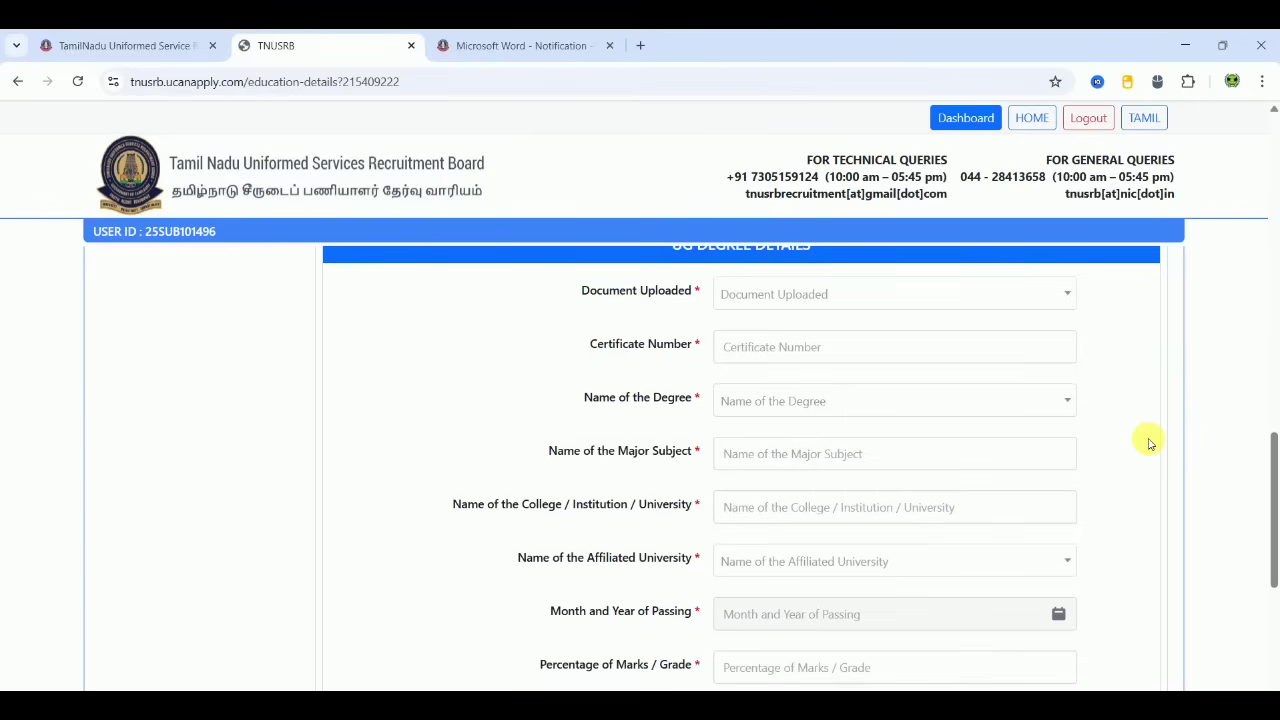
scroll(1149, 443, up, 1)
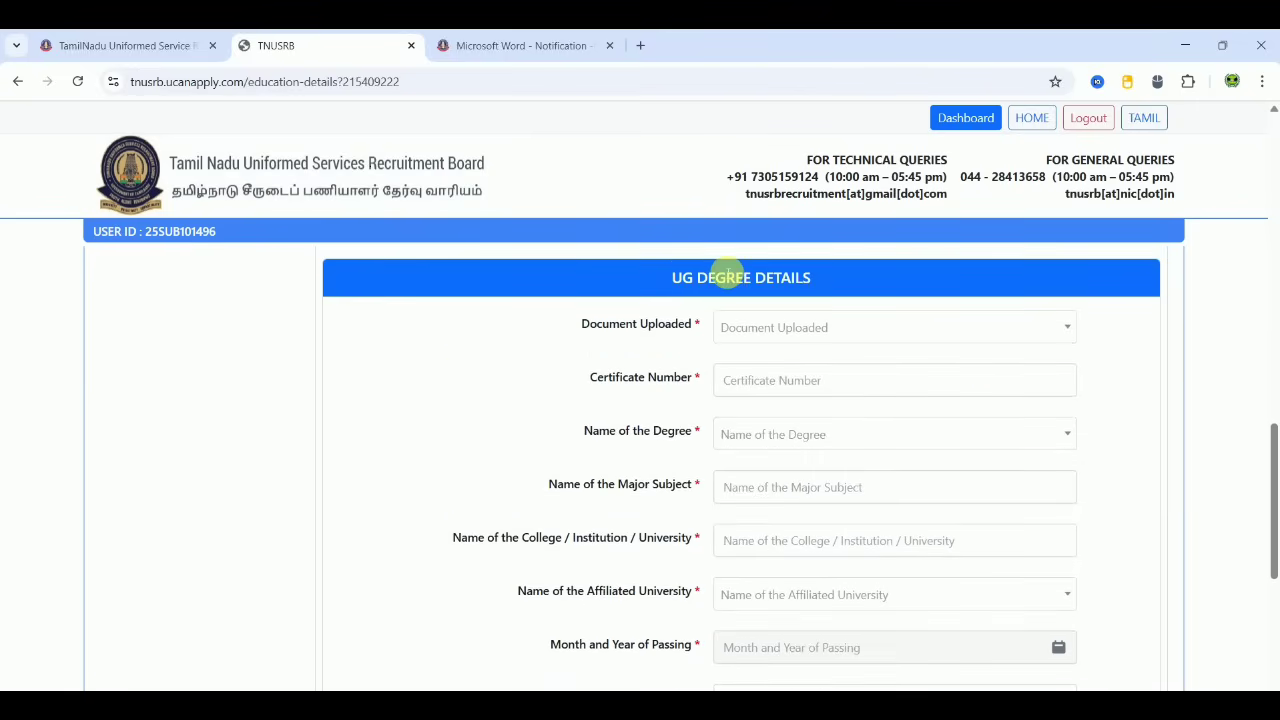
click(778, 334)
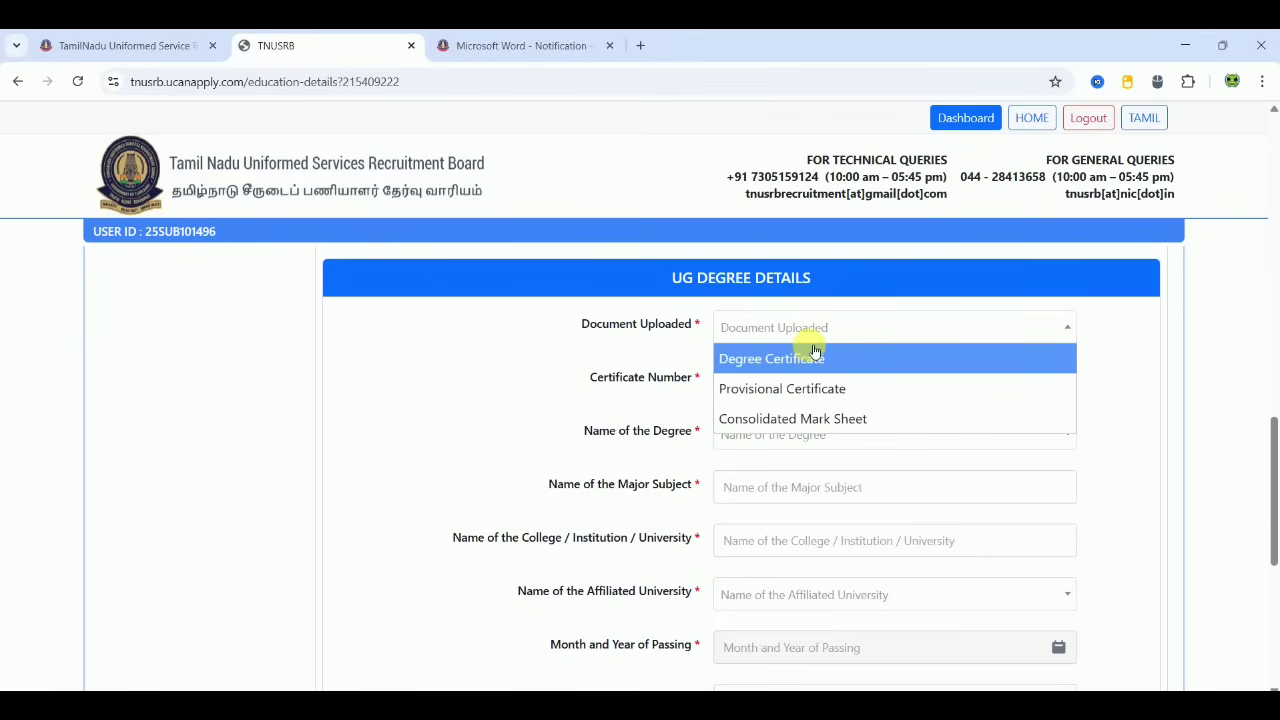
click(779, 388)
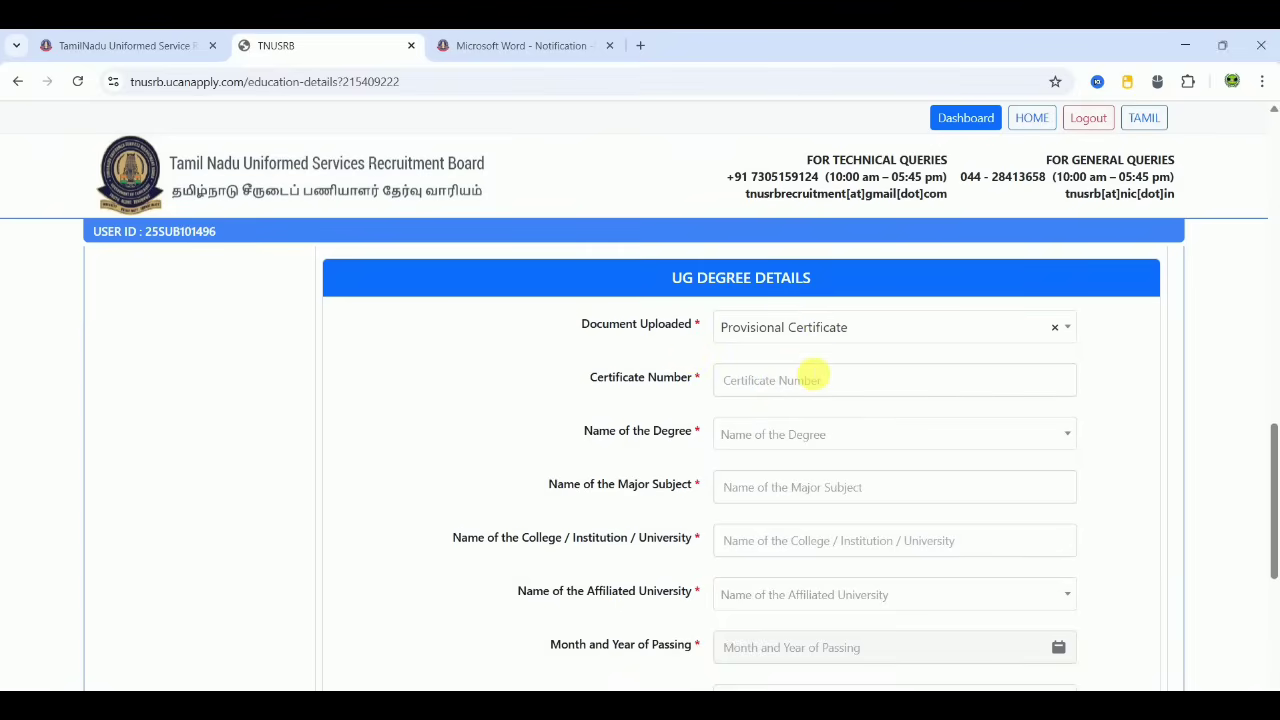
click(812, 338)
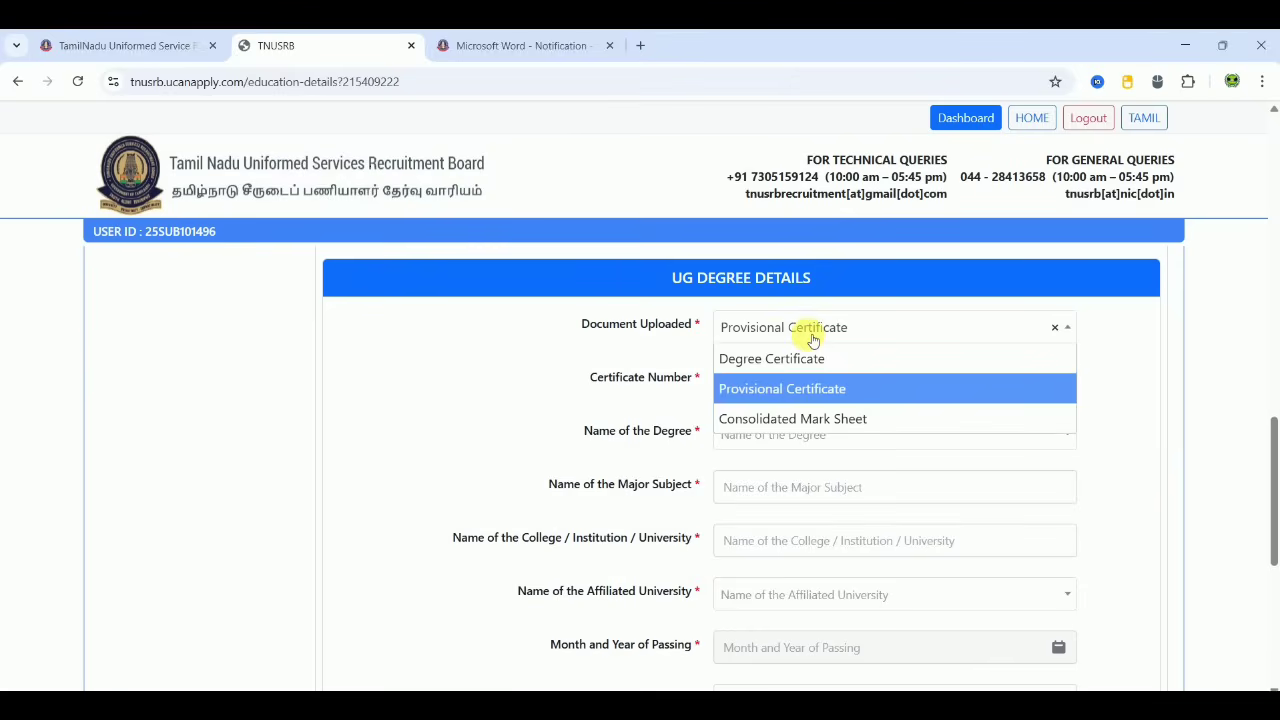
click(616, 362)
click(760, 380)
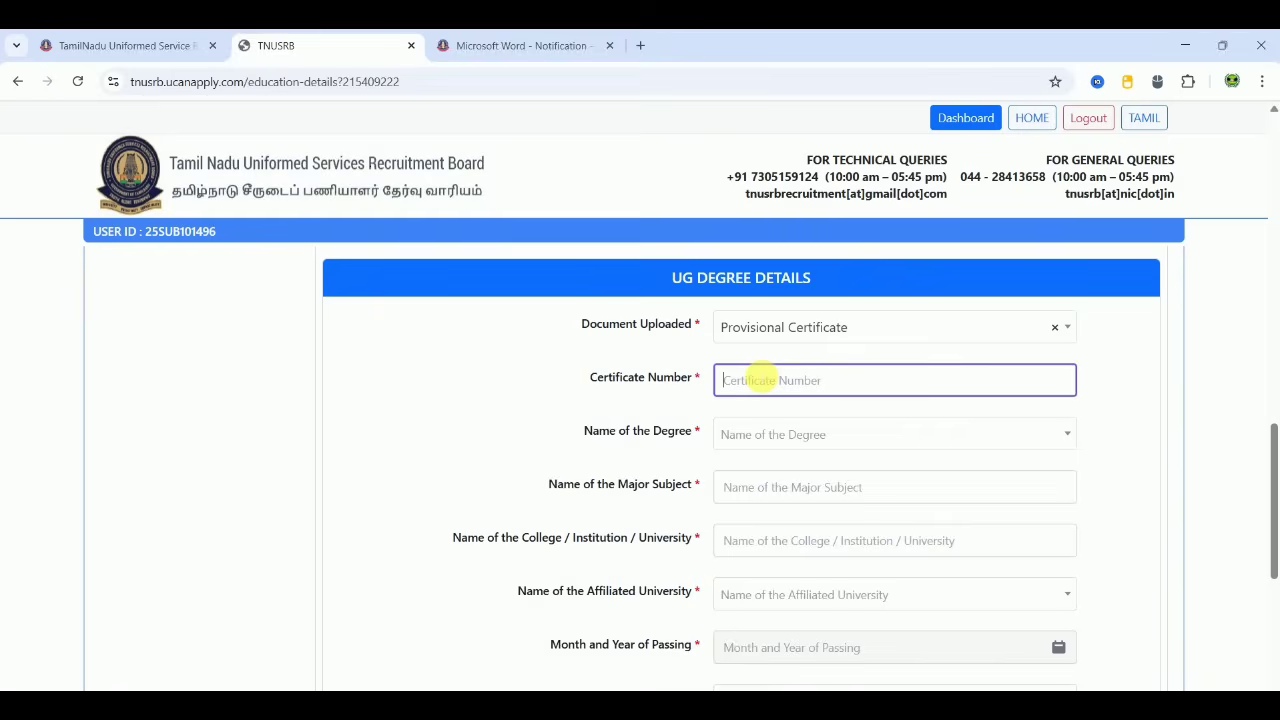
text(45788754)
click(546, 400)
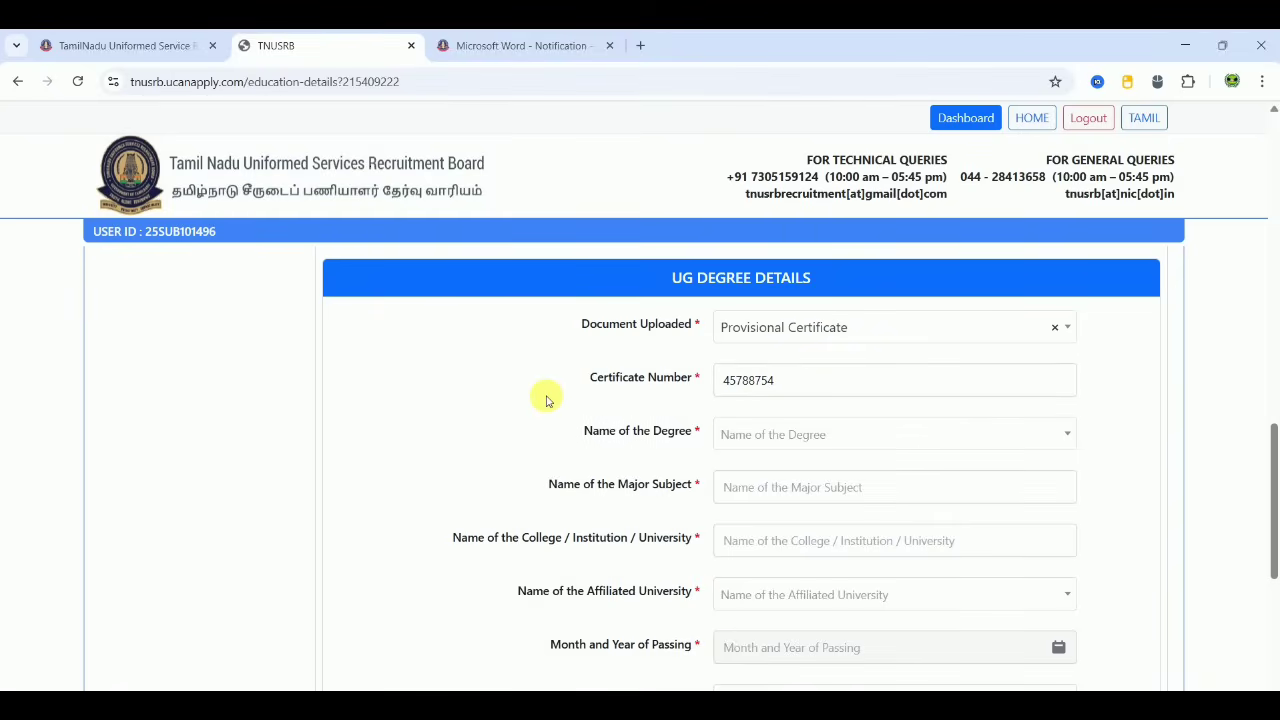
Select Bachelor of Computer Applications (B.C.A) as the name of the UG degree.
click(805, 442)
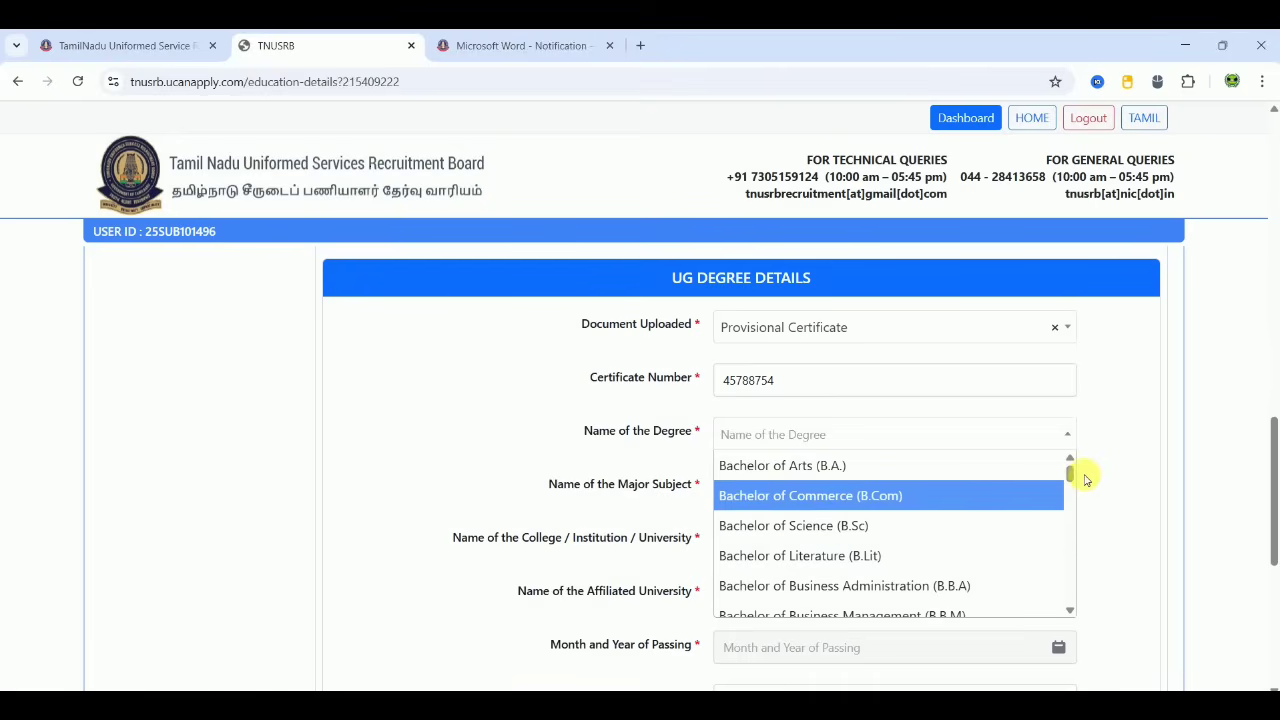
drag(1073, 477, 1075, 495)
drag(1075, 497, 1074, 614)
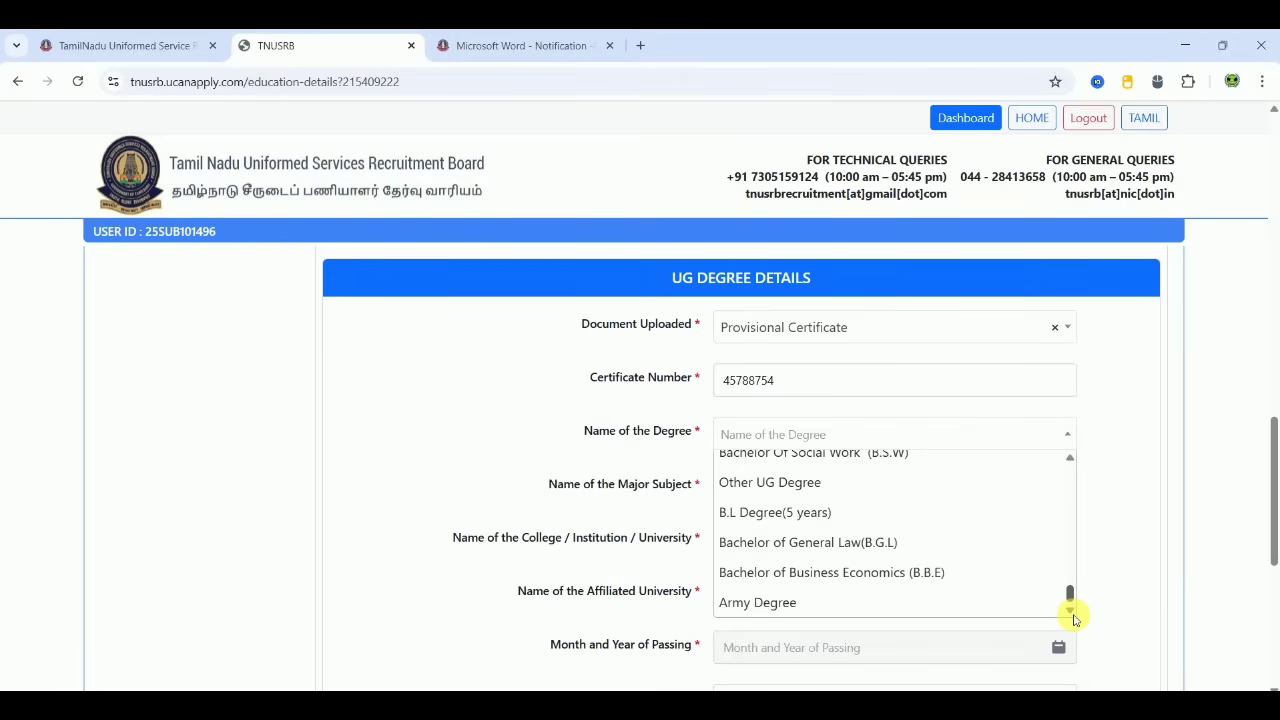
drag(1070, 594, 1069, 480)
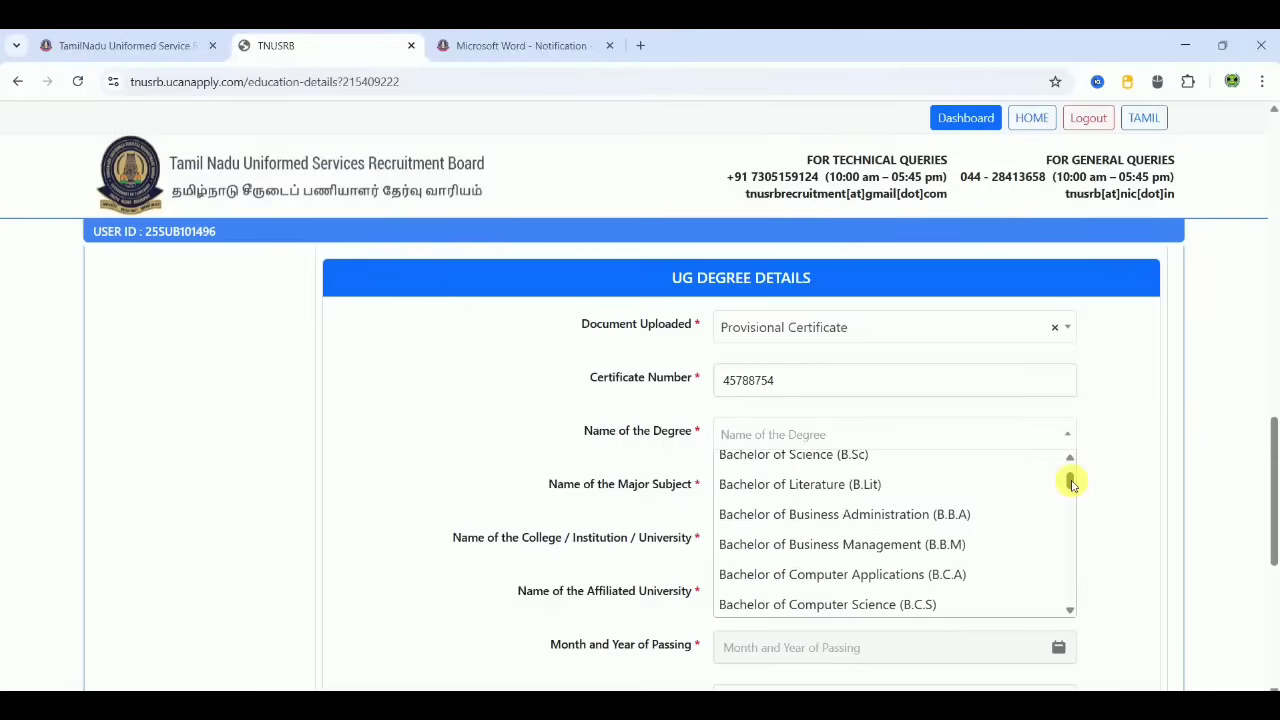
click(896, 580)
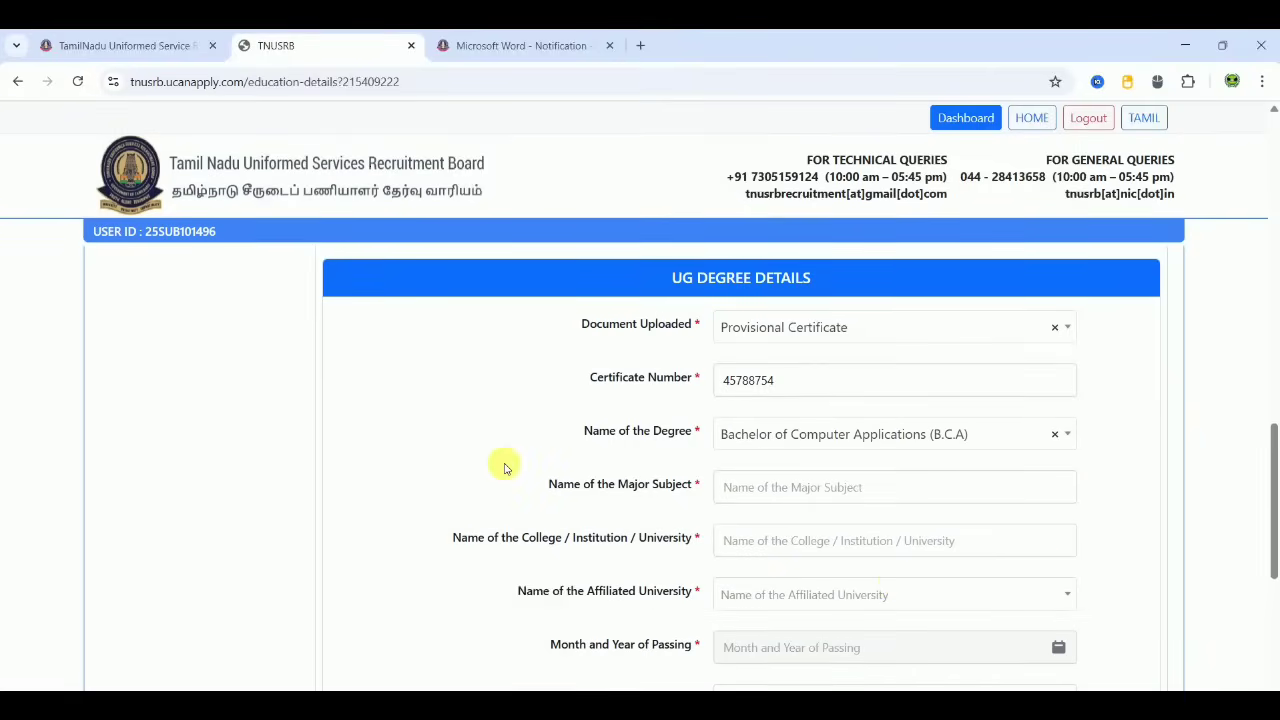
Enter COMPUTER APPLICATION as the name of the major subject in the UG degree details.
click(800, 492)
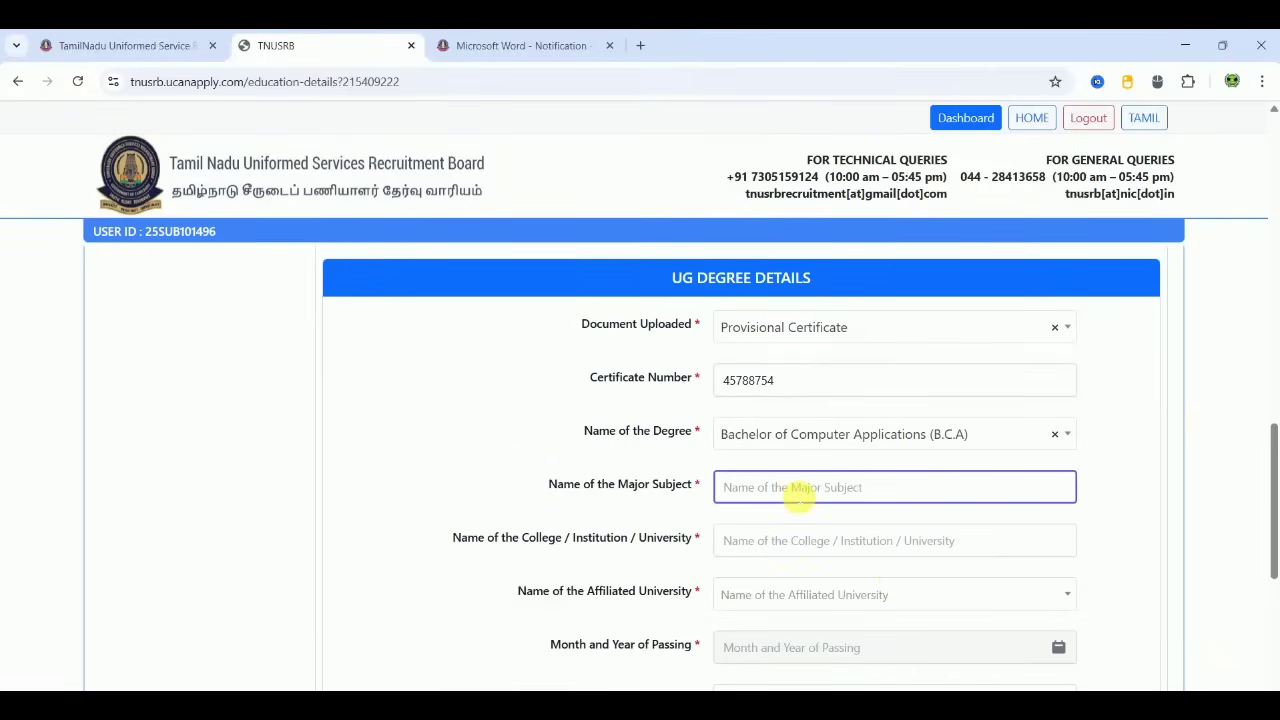
text(COMPUTER)
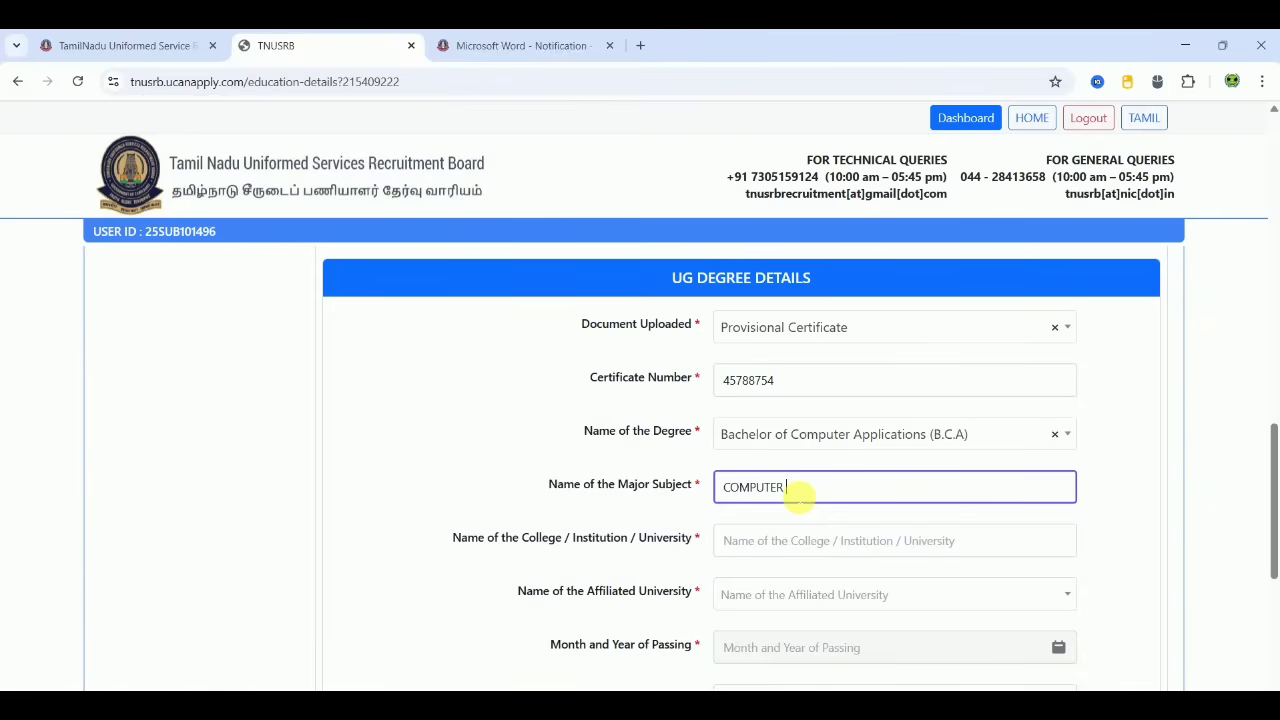
text(APPLICATION)
click(1135, 445)
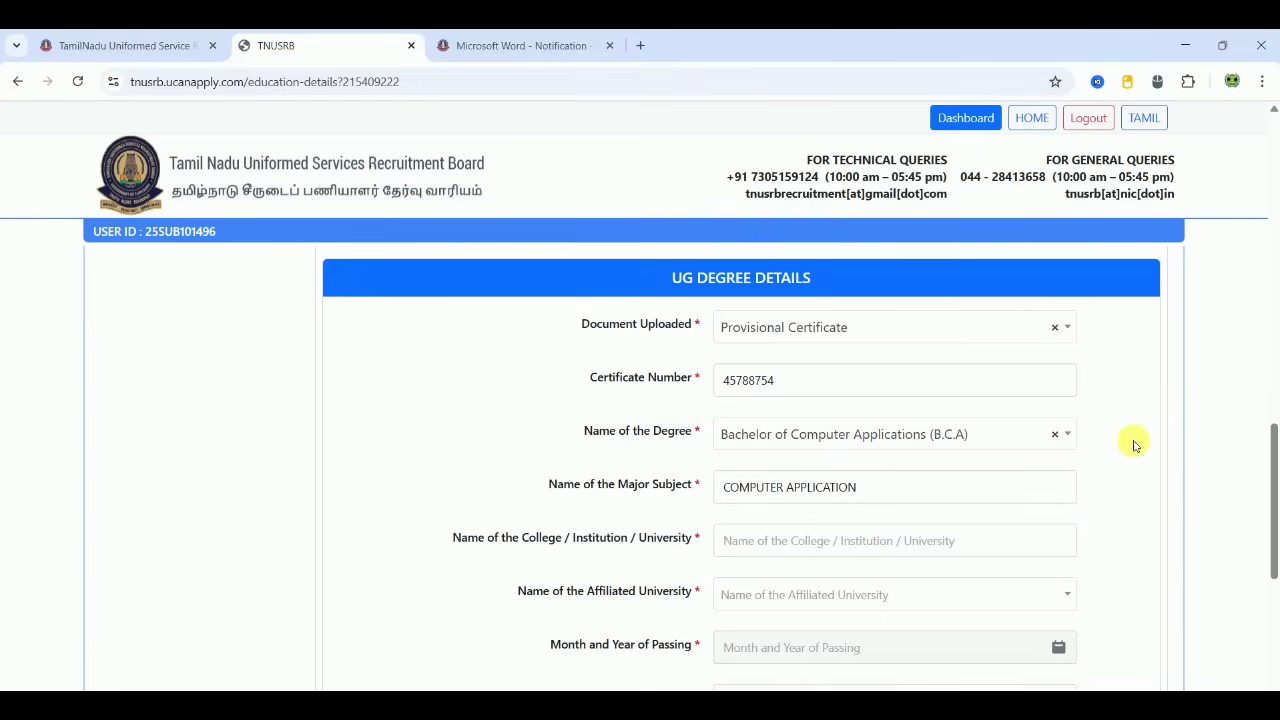
Fill in XXXXXXXXX as the UG college name and choose Thiruvalluvar University as the affiliated university.
scroll(1135, 445, down, 3)
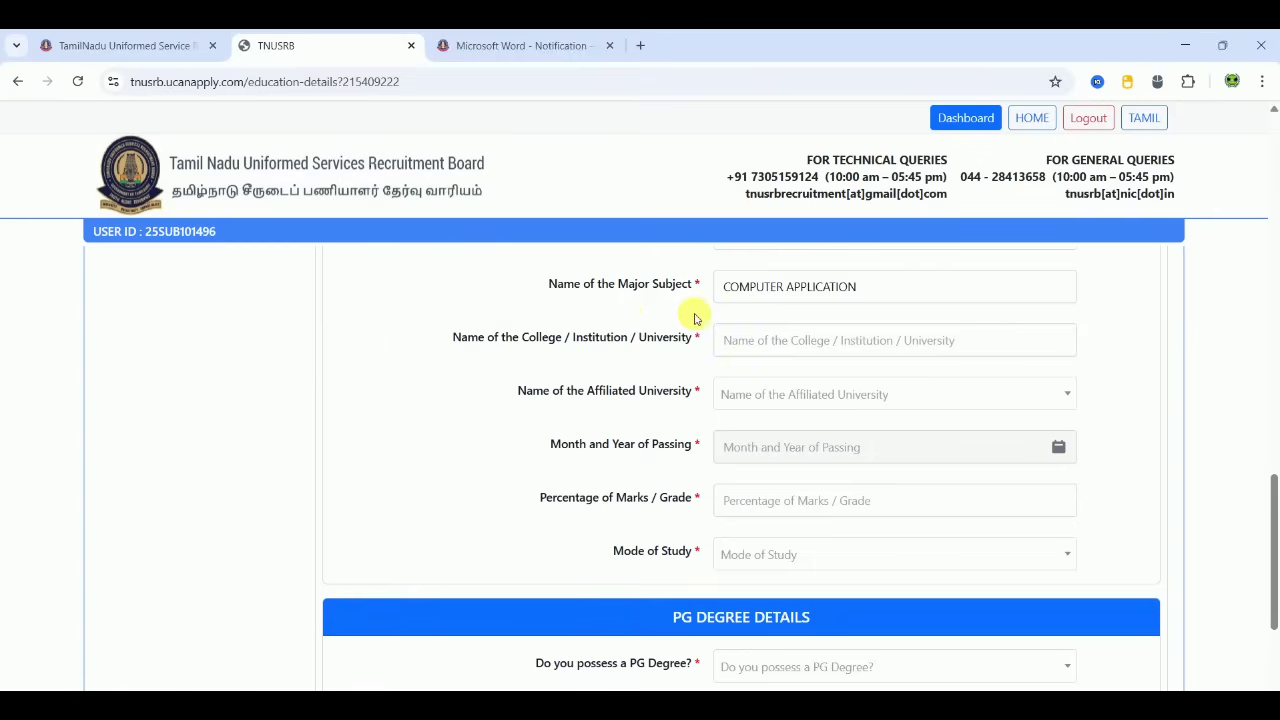
click(785, 348)
text(xxxx)
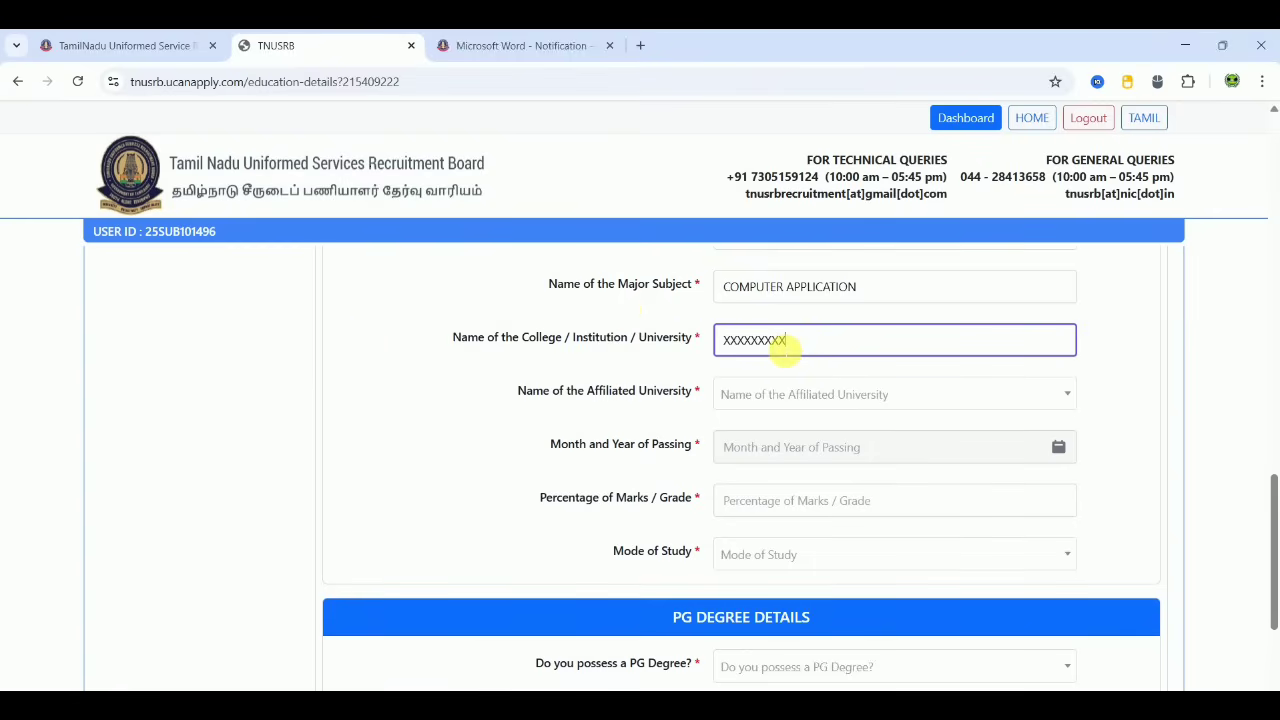
click(505, 408)
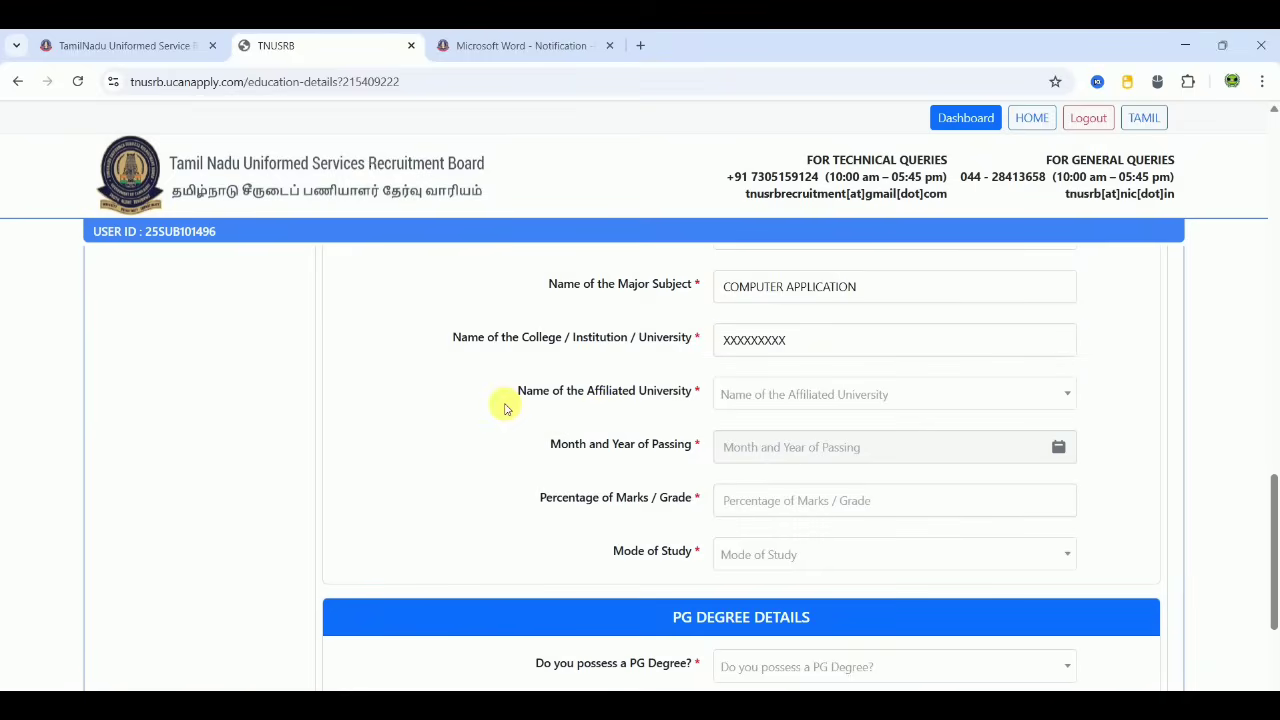
click(785, 387)
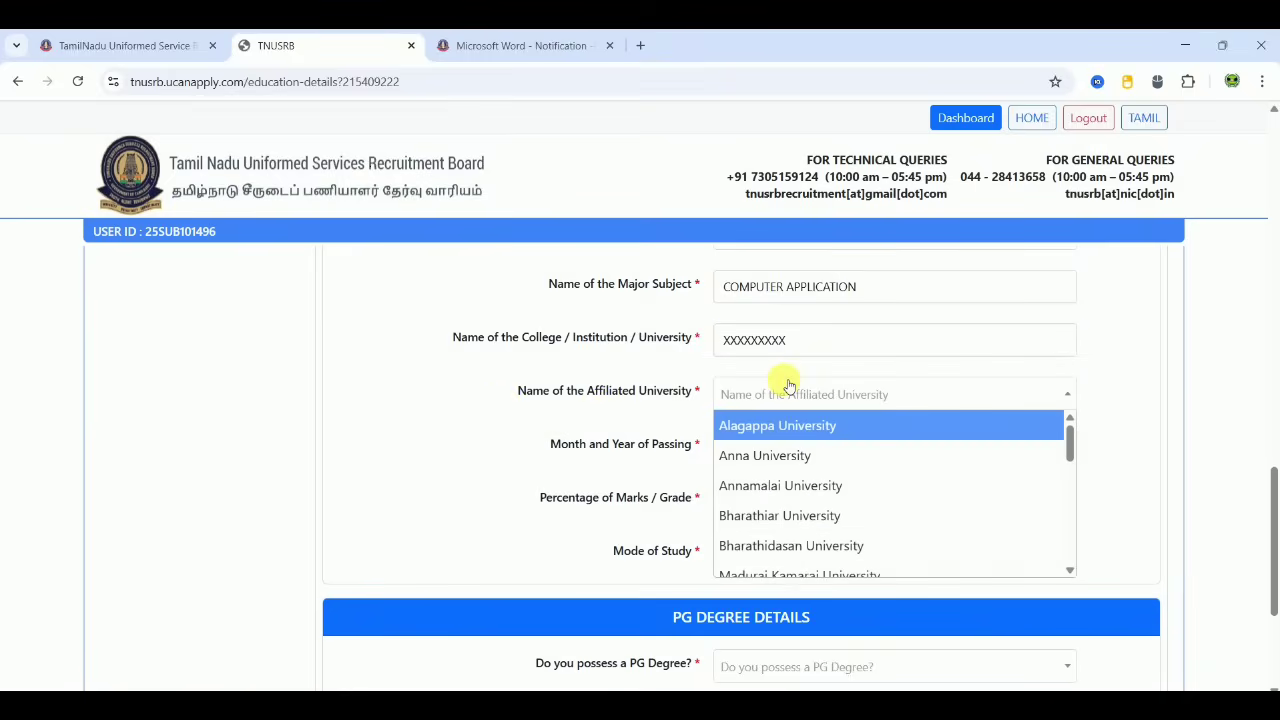
drag(1071, 434, 1093, 551)
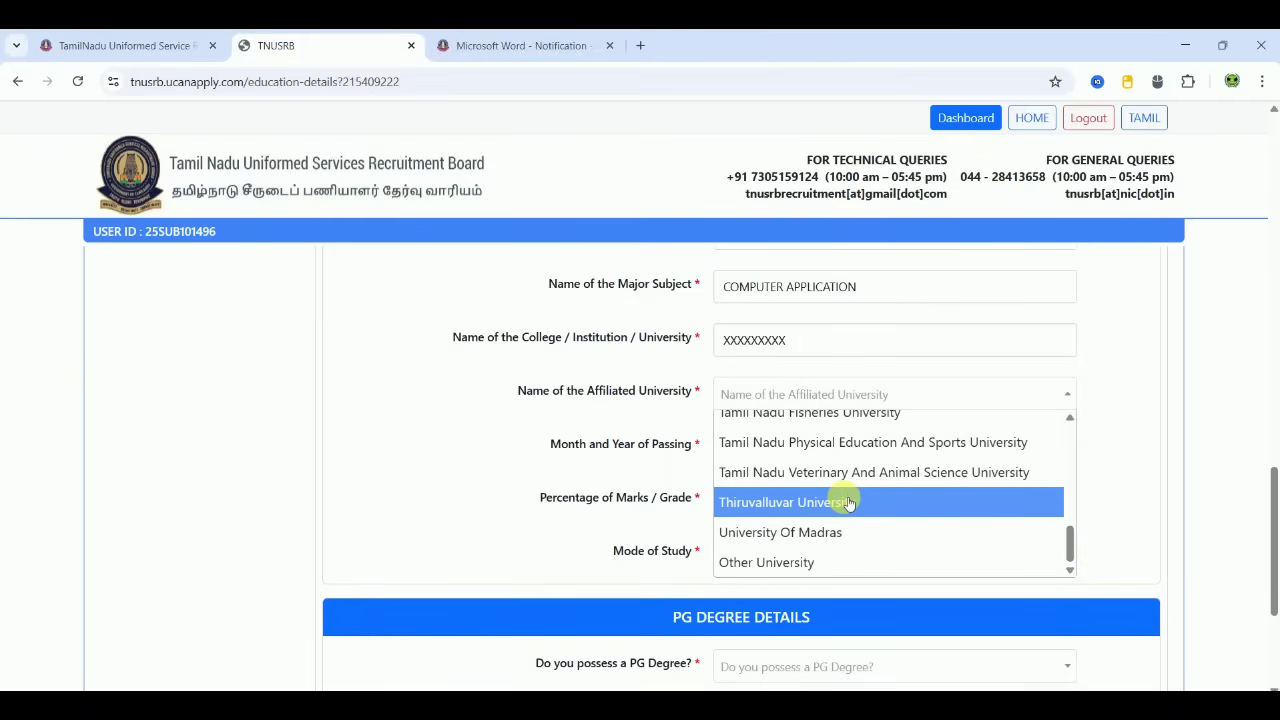
click(849, 503)
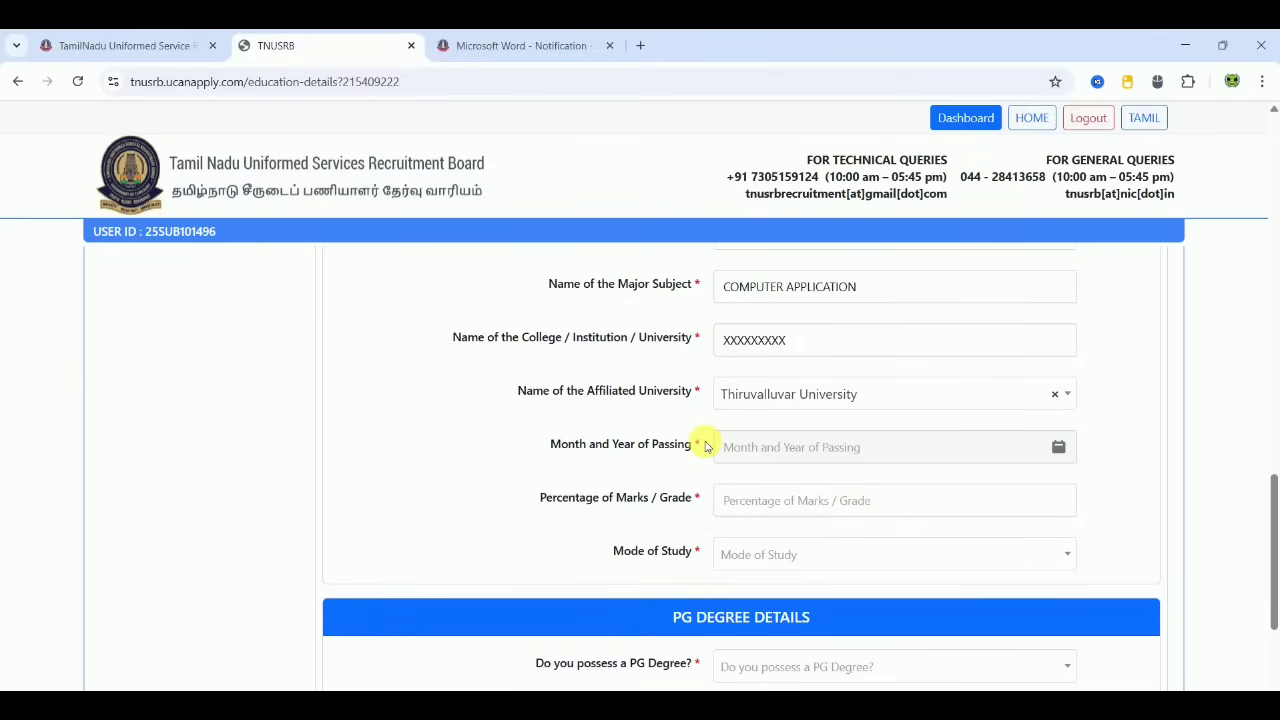
Set the UG degree's month and year of passing to March 2018.
click(1000, 447)
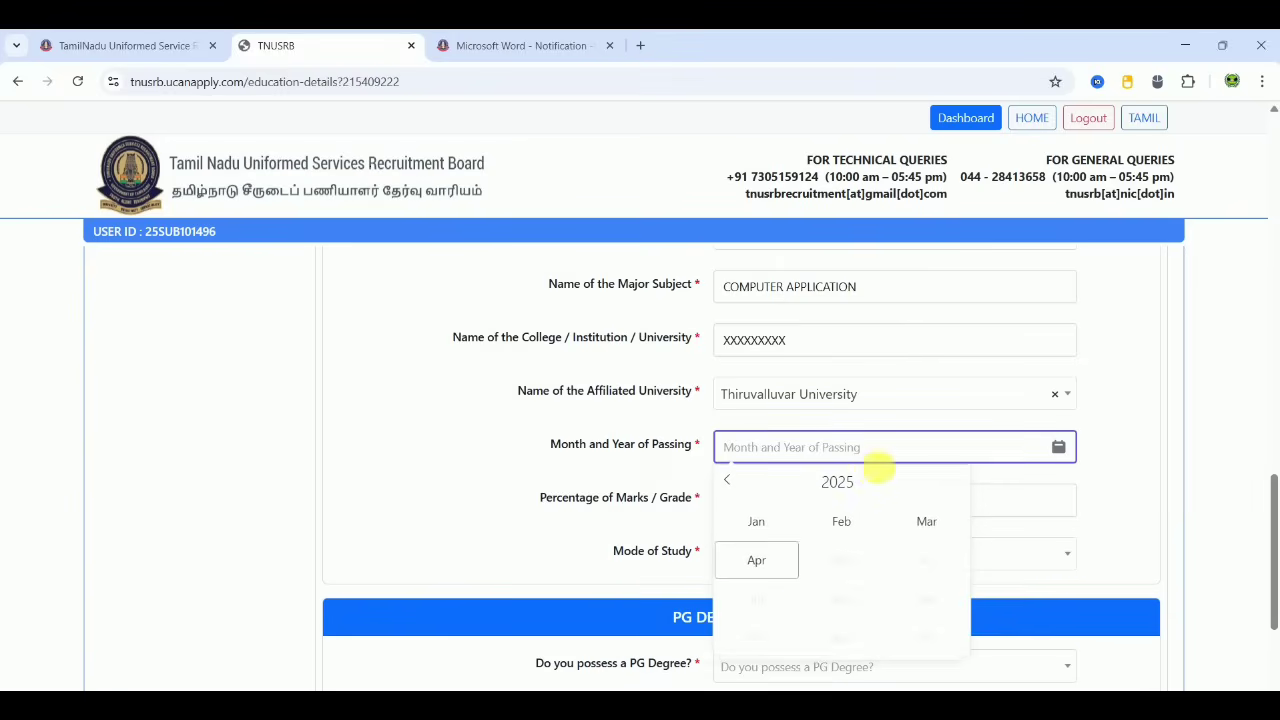
click(833, 484)
text(20)
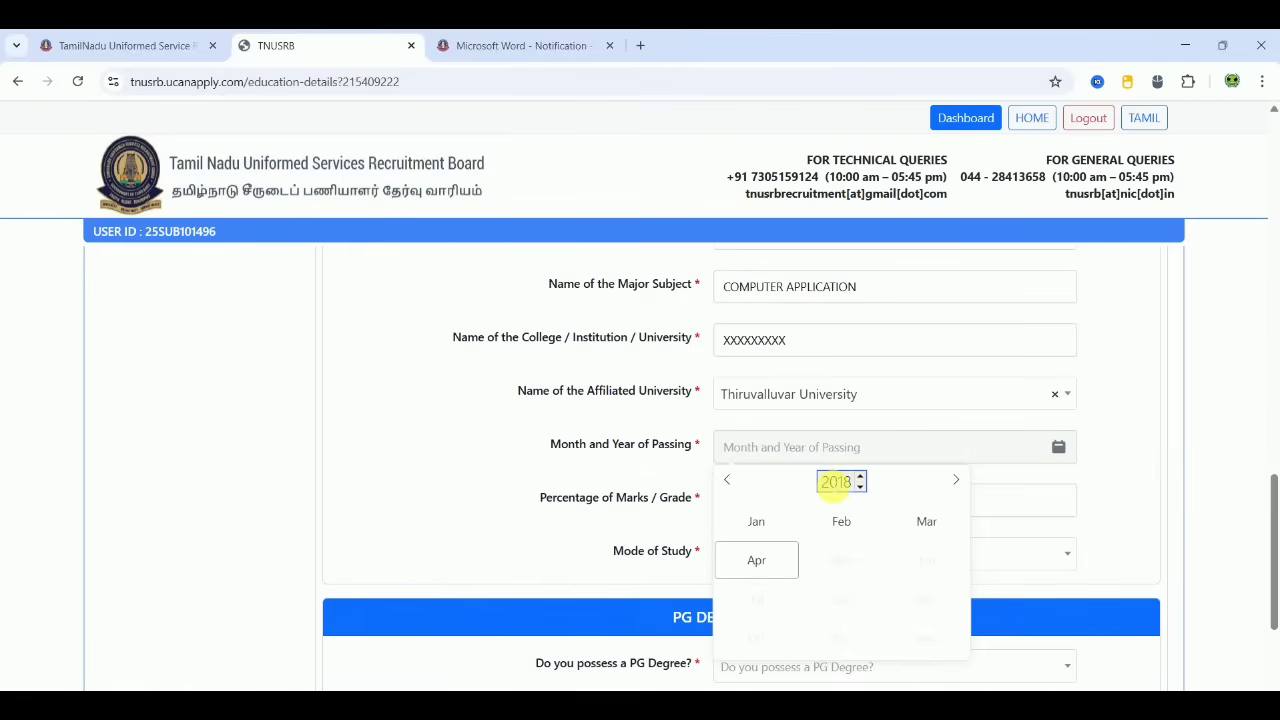
click(912, 521)
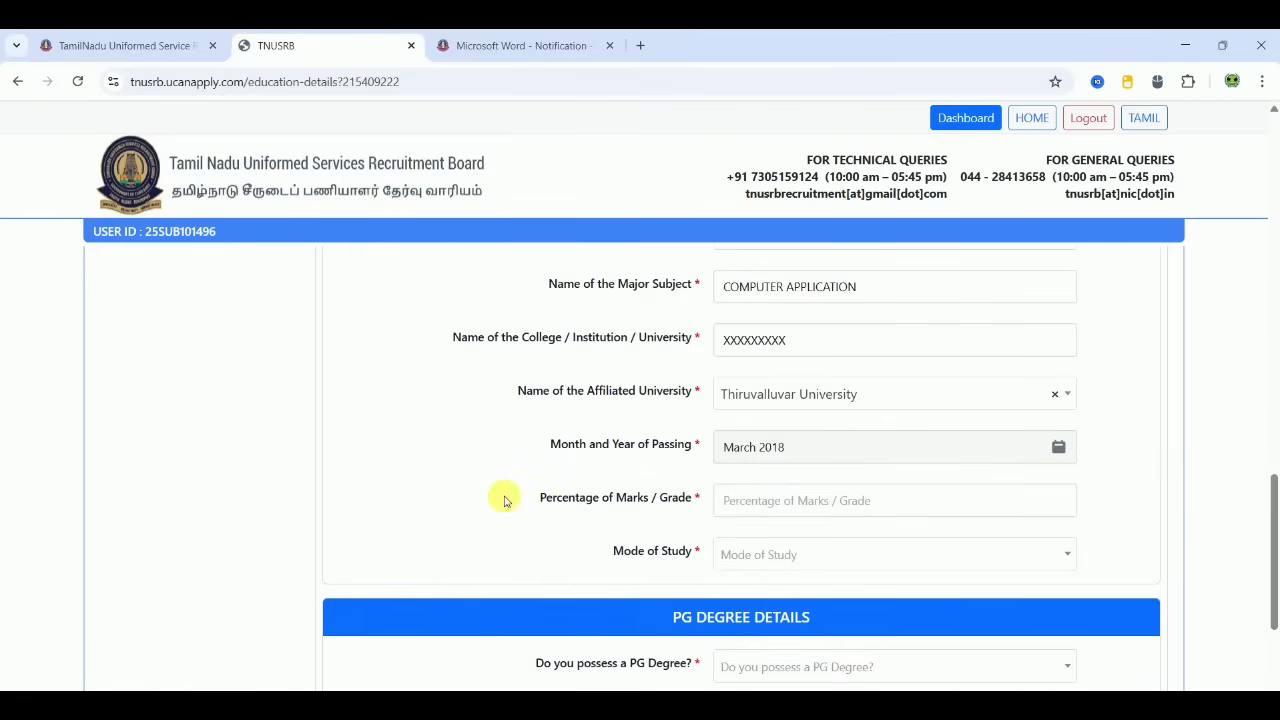
Enter 75 as the UG percentage of marks and choose Regular as the mode of study.
click(758, 503)
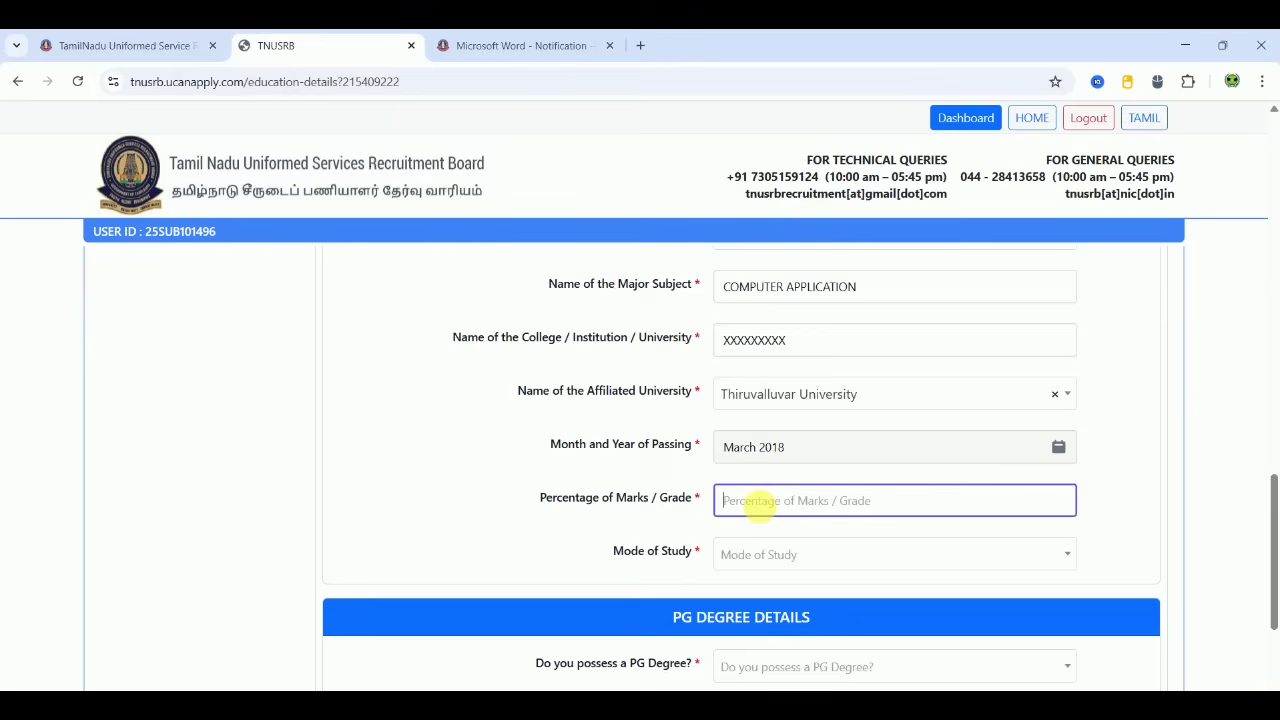
text(75)
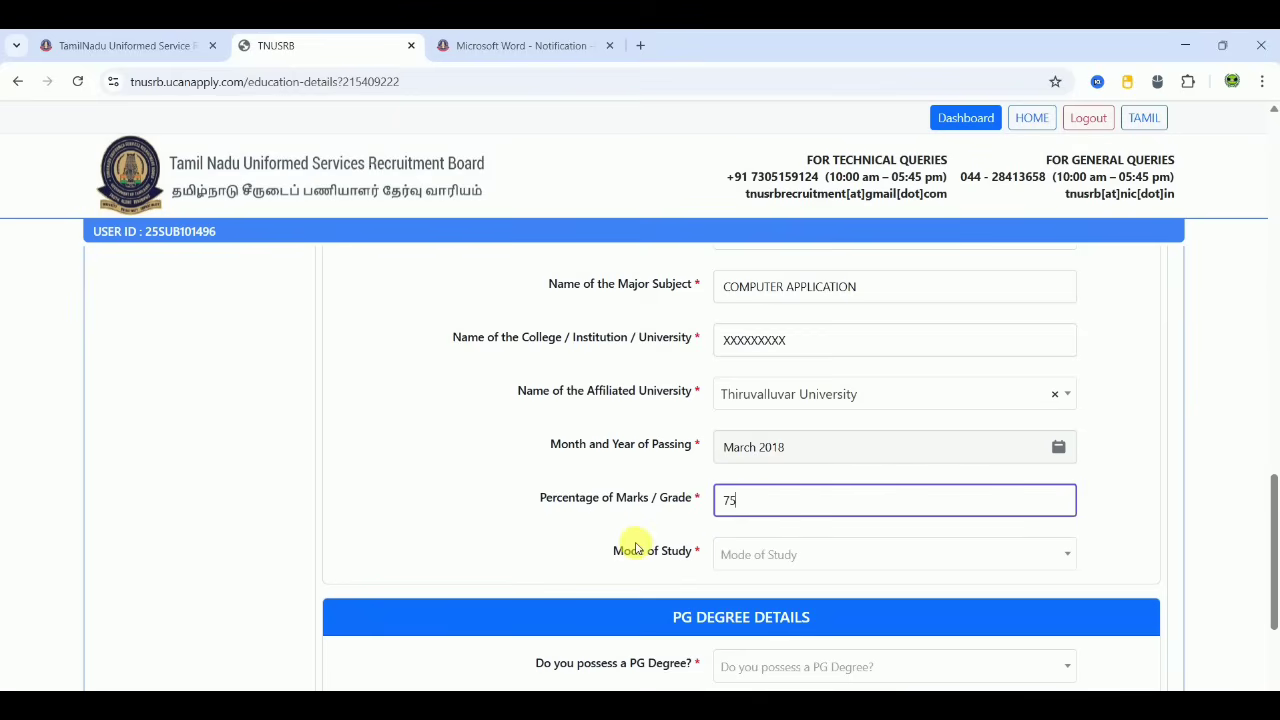
click(820, 565)
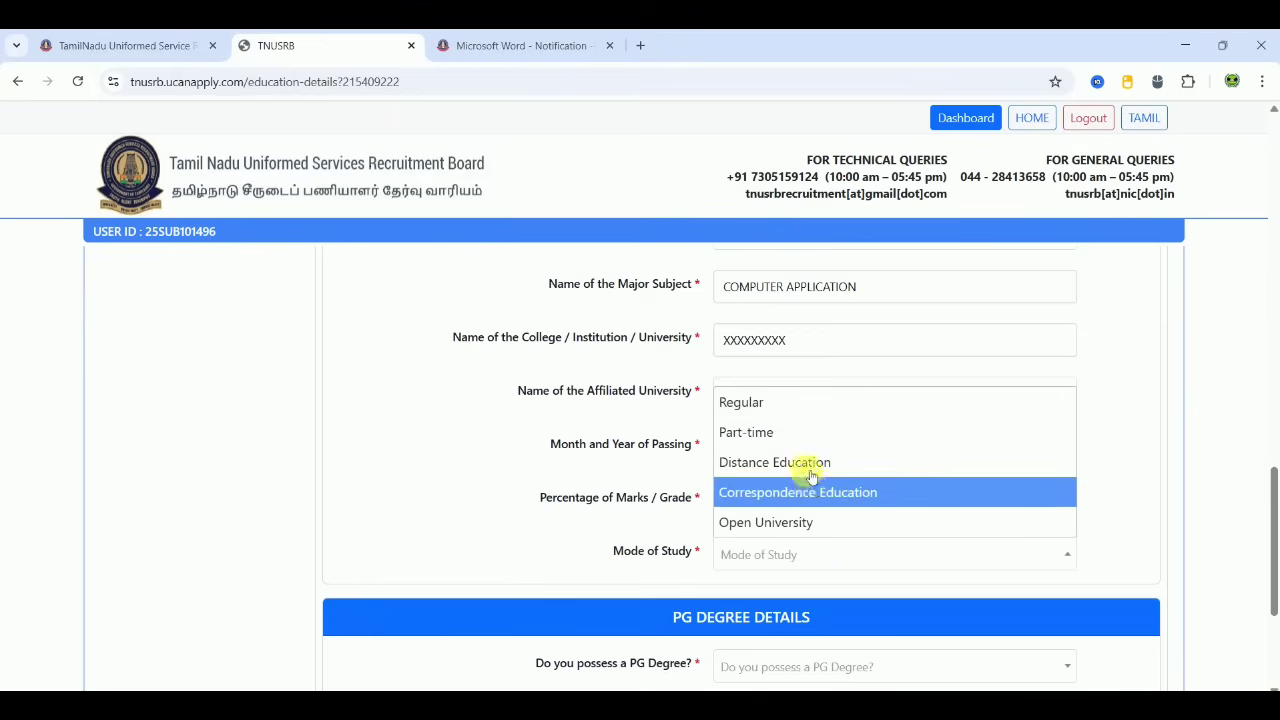
click(760, 414)
scroll(1215, 463, down, 3)
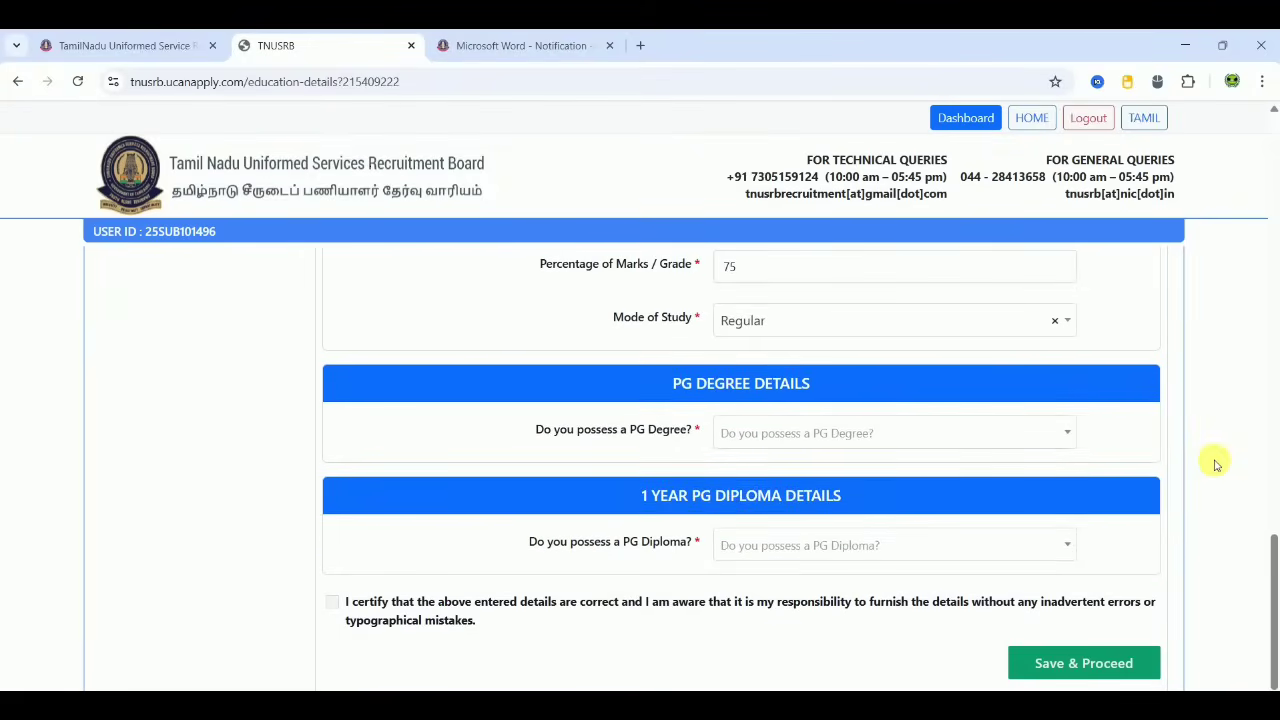
scroll(1215, 463, down, 1)
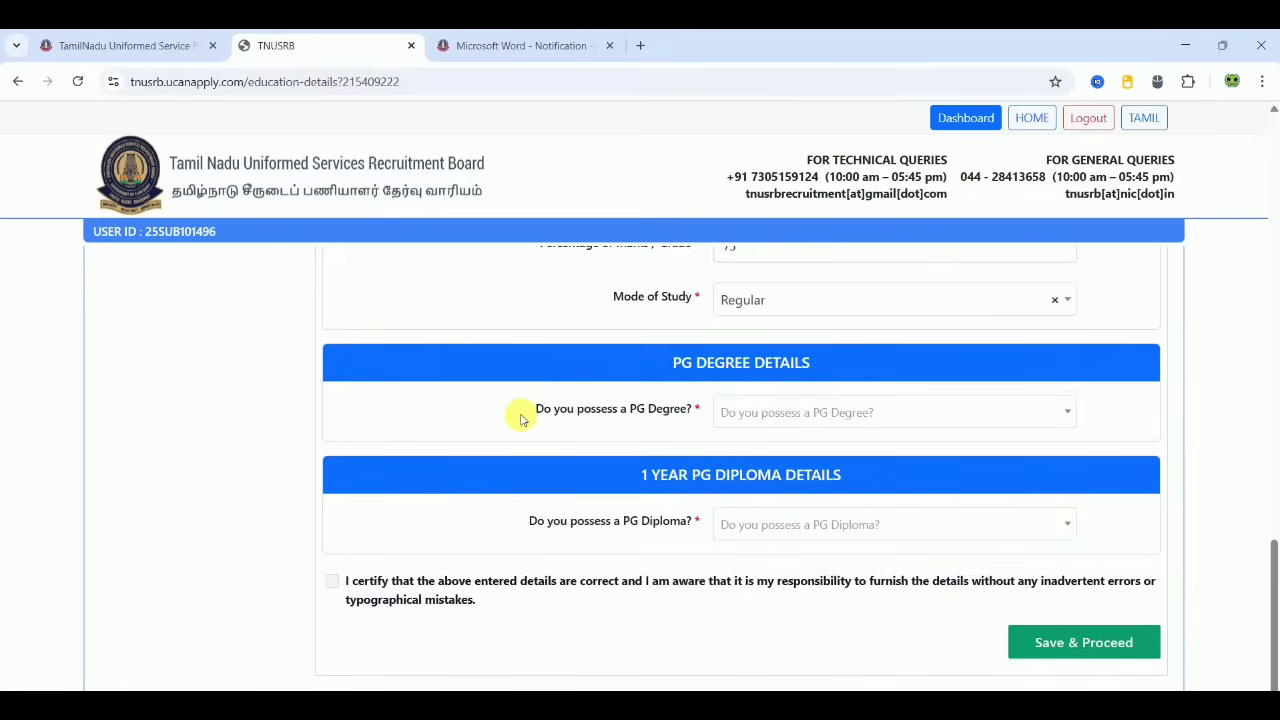
click(768, 413)
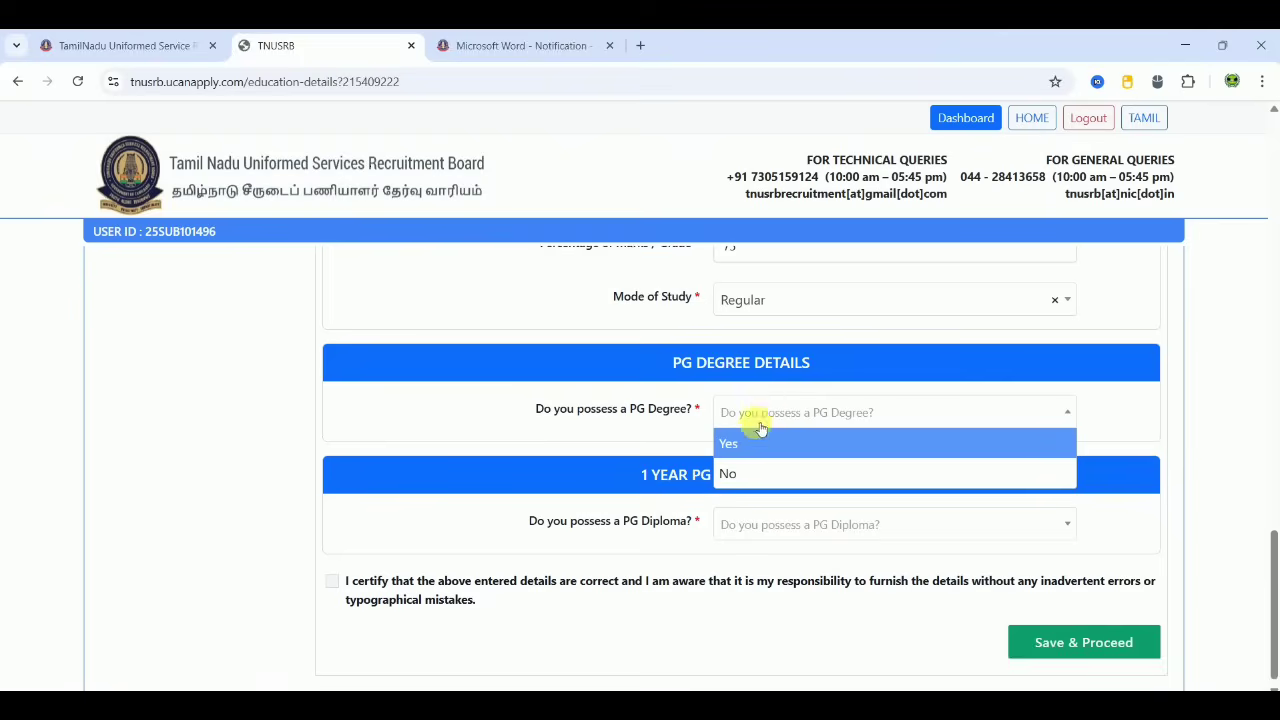
click(749, 446)
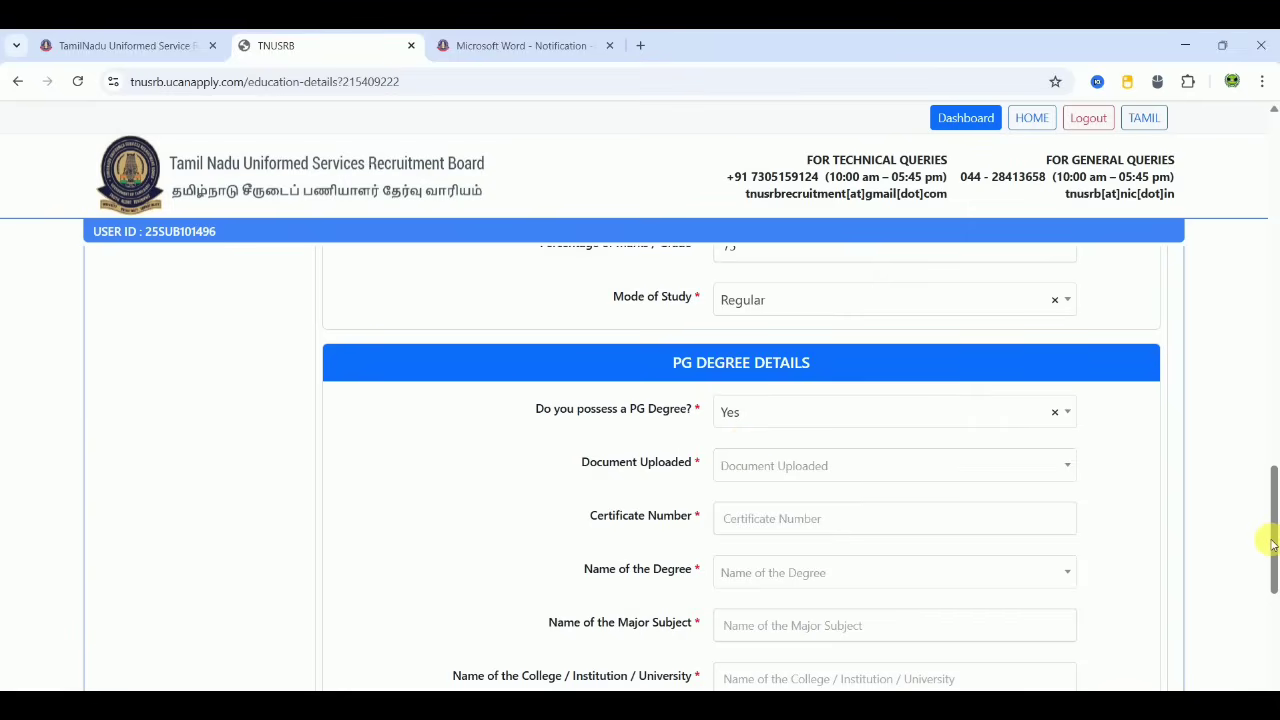
mouse_move(1272, 545)
mouse_down()
mouse_move(1274, 590)
mouse_move(1272, 492)
mouse_move(1272, 556)
mouse_up()
Answer No to the question about possessing a PG degree.
click(894, 360)
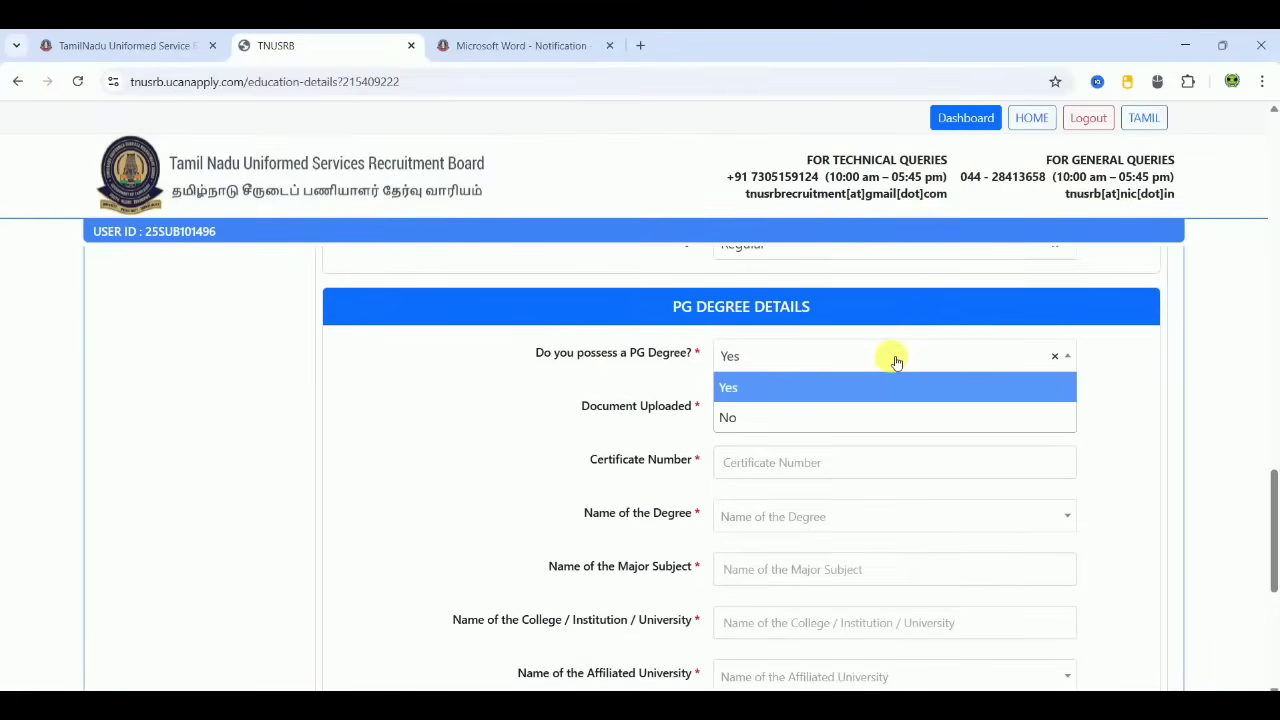
click(760, 418)
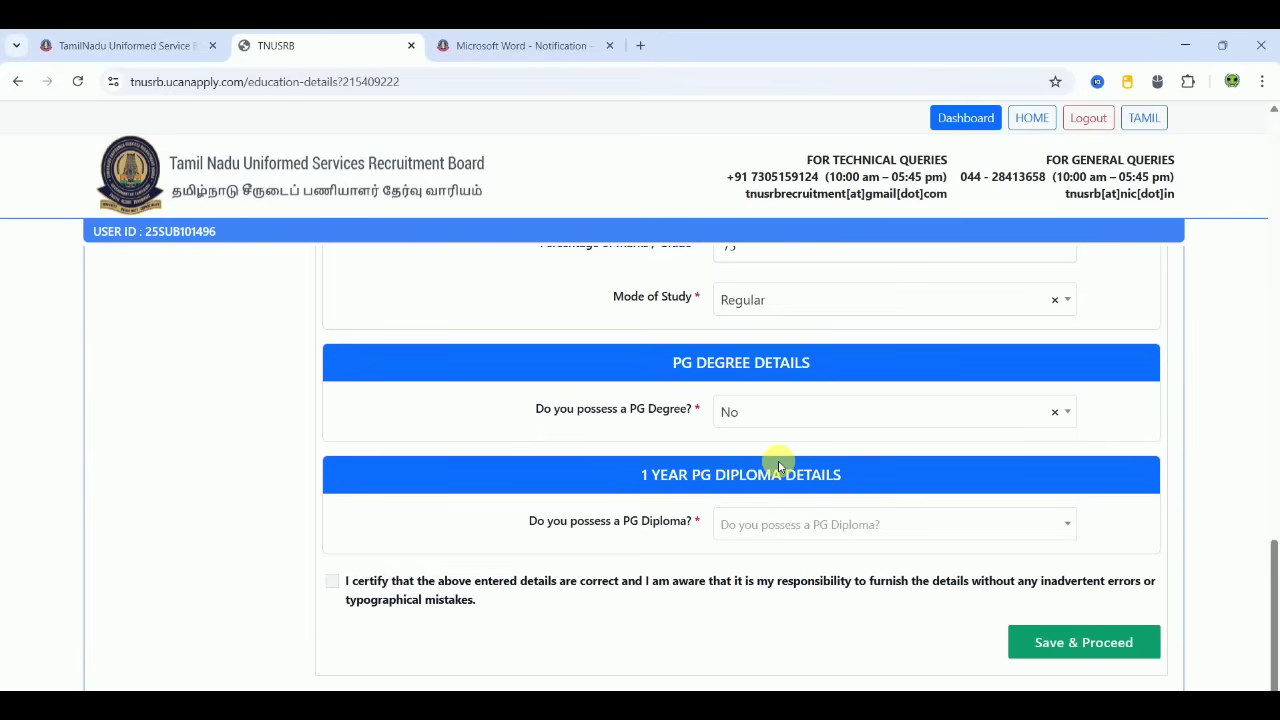
click(792, 532)
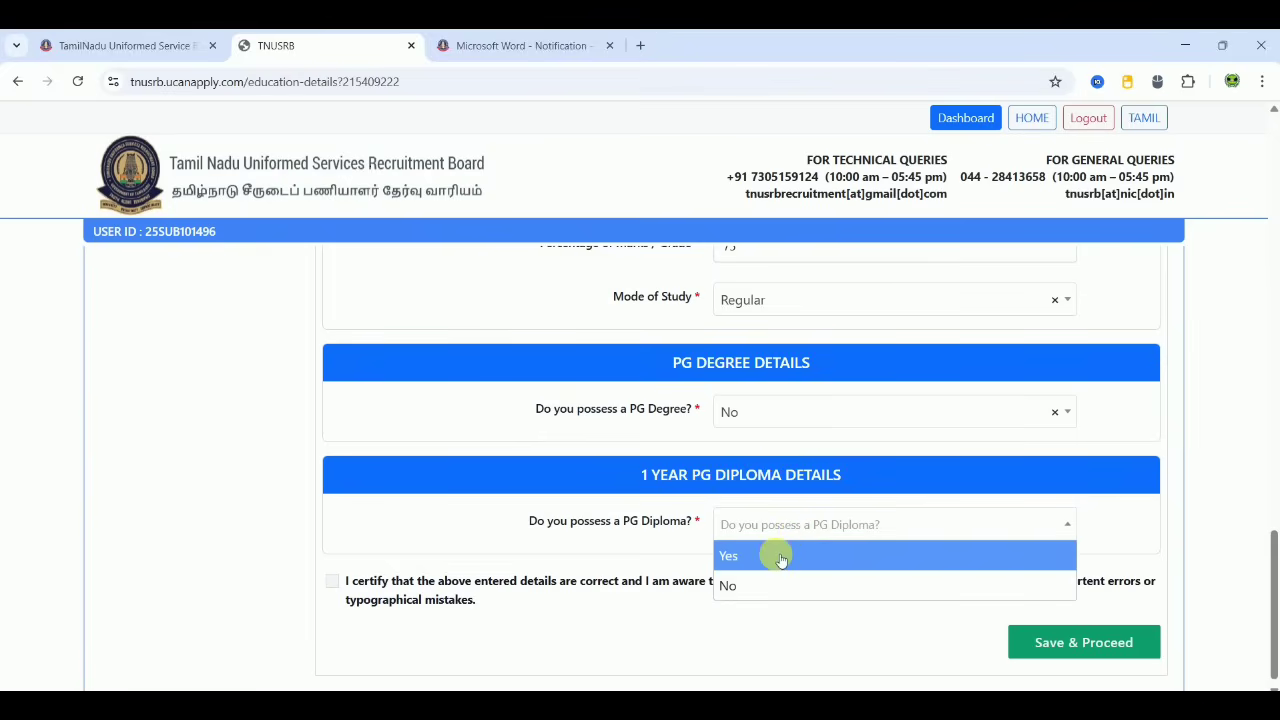
click(777, 552)
click(834, 577)
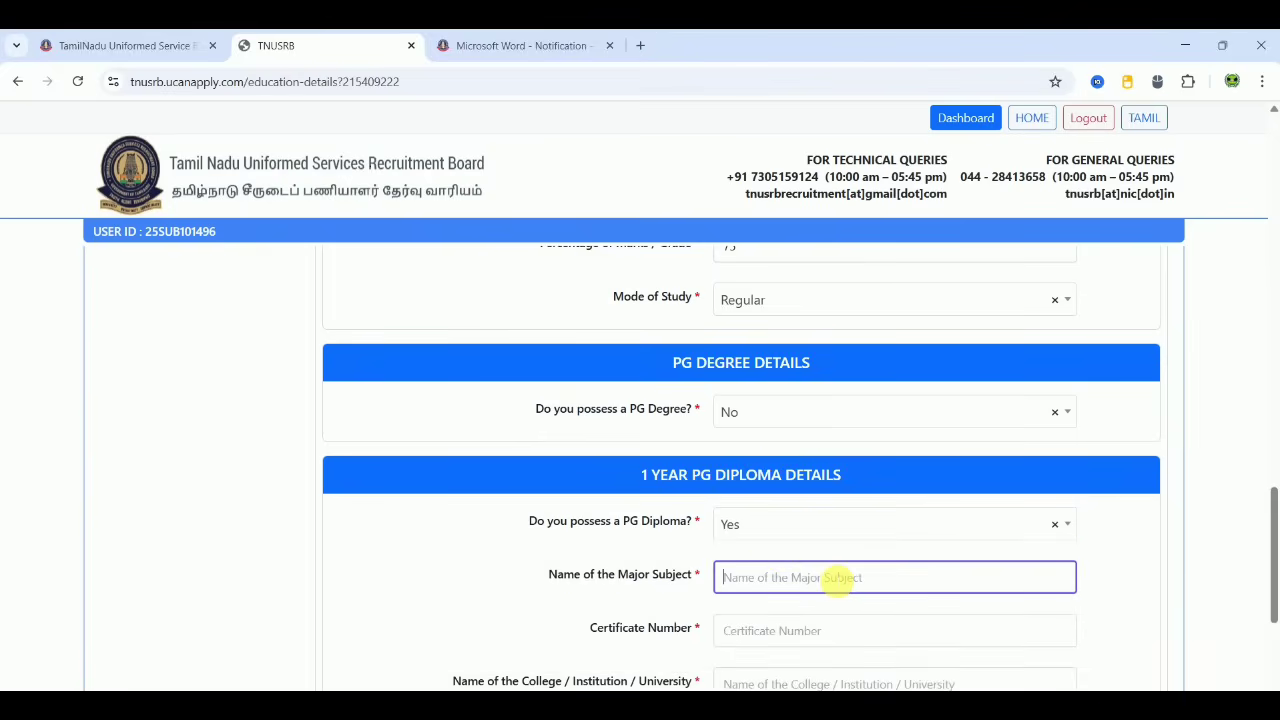
Answer No to possessing a PG diploma, then certify and save the educational qualification section to proceed to work experience.
click(918, 528)
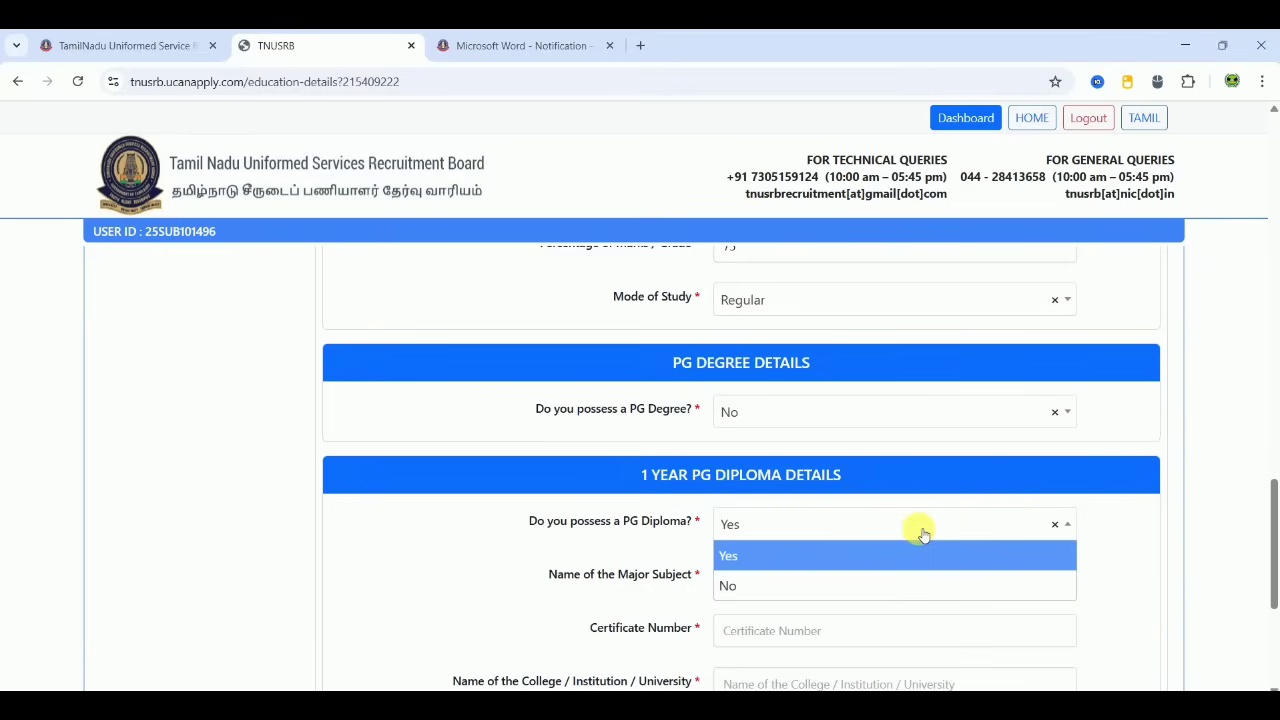
click(779, 594)
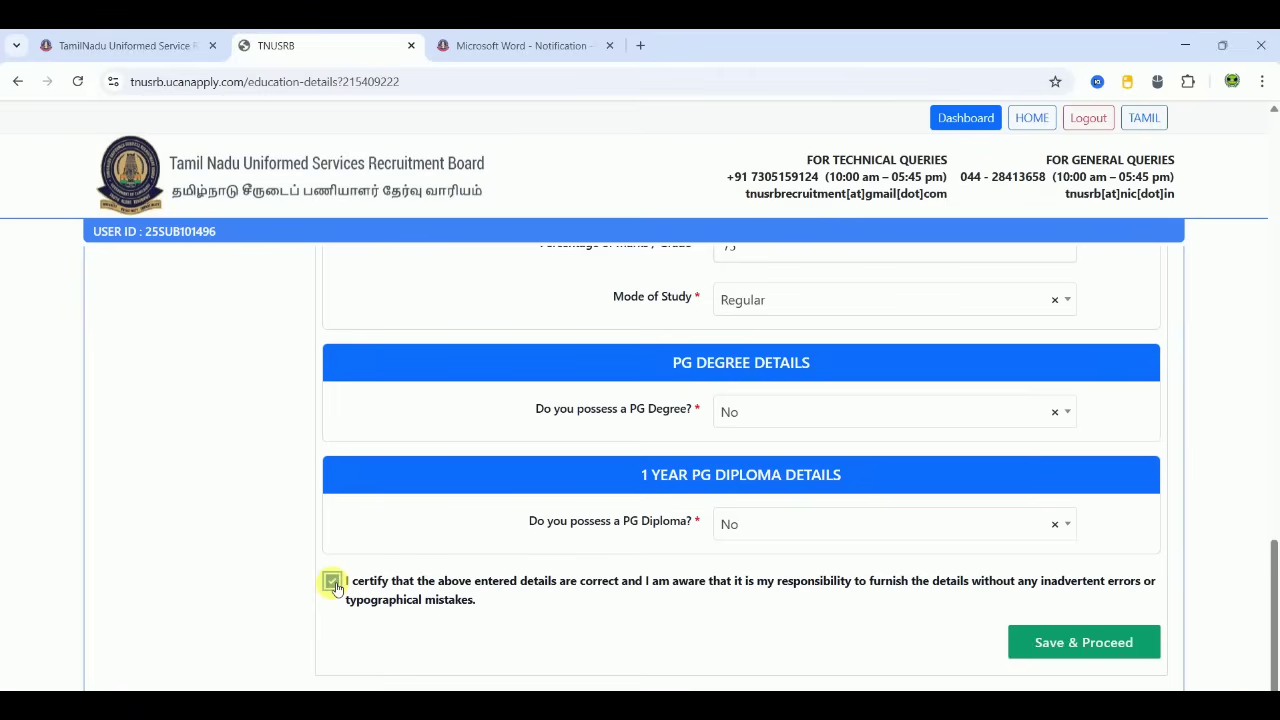
click(1097, 650)
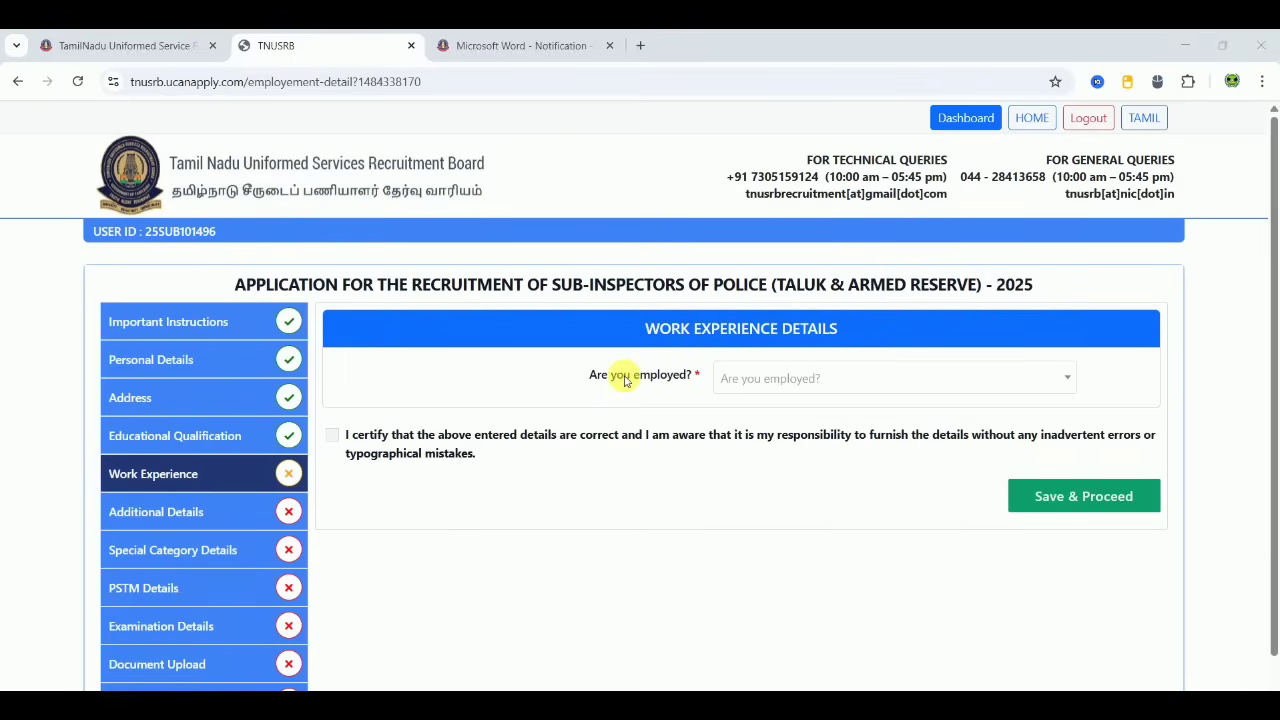
click(788, 378)
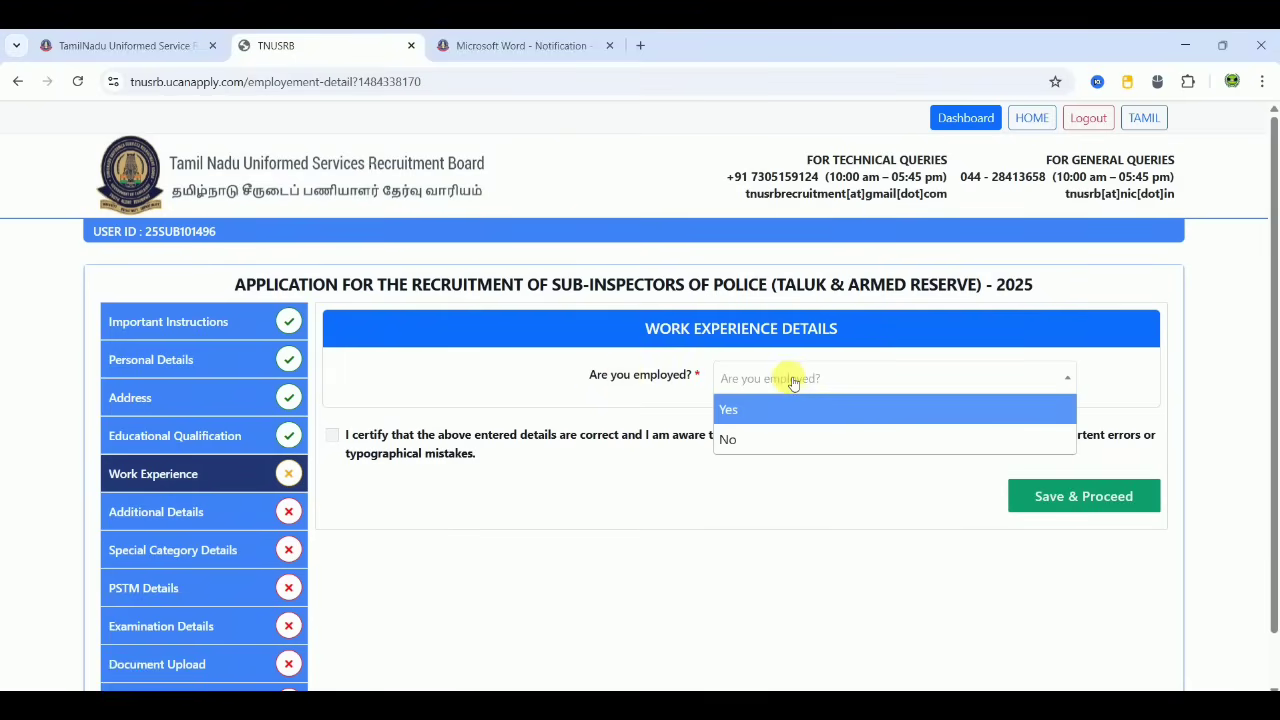
click(767, 405)
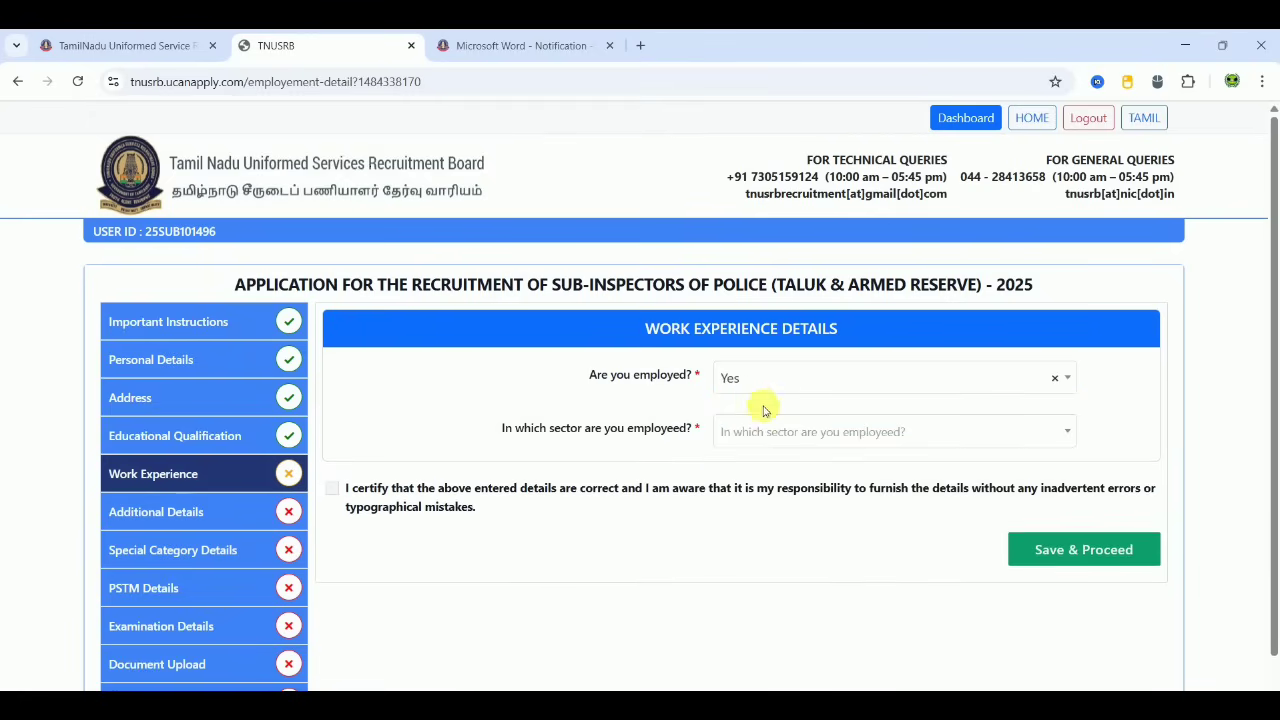
click(756, 432)
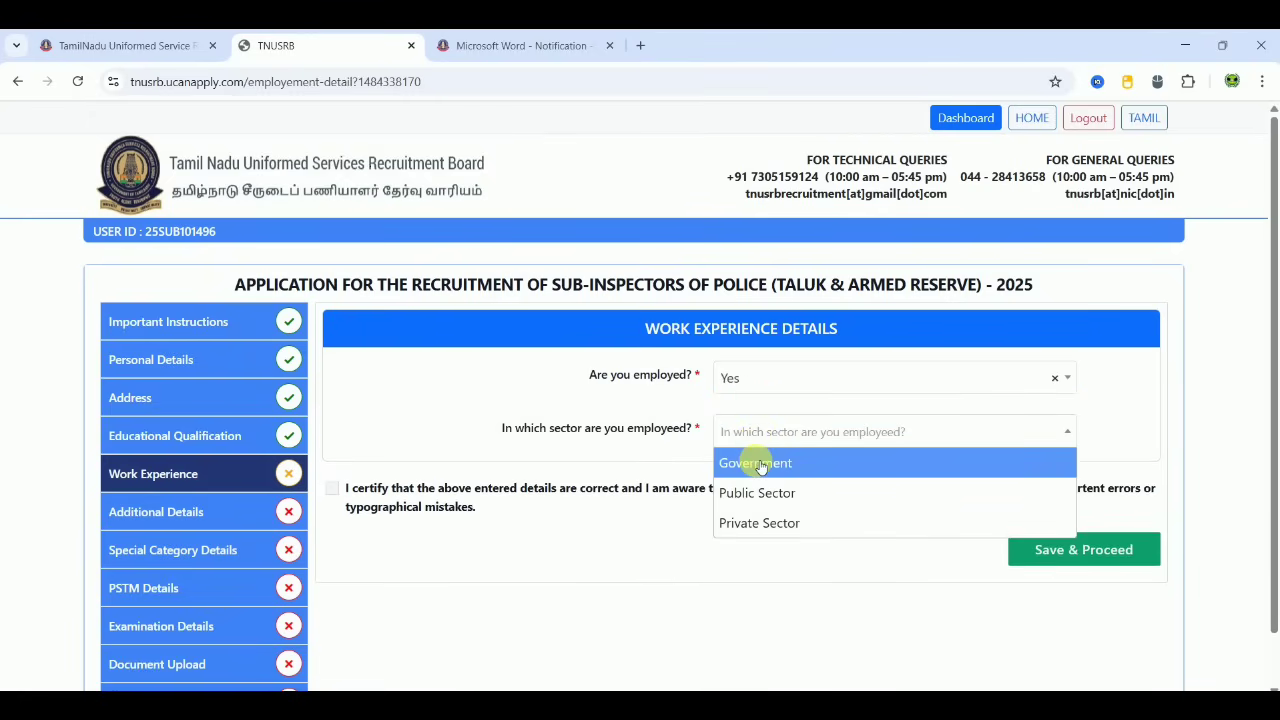
click(767, 519)
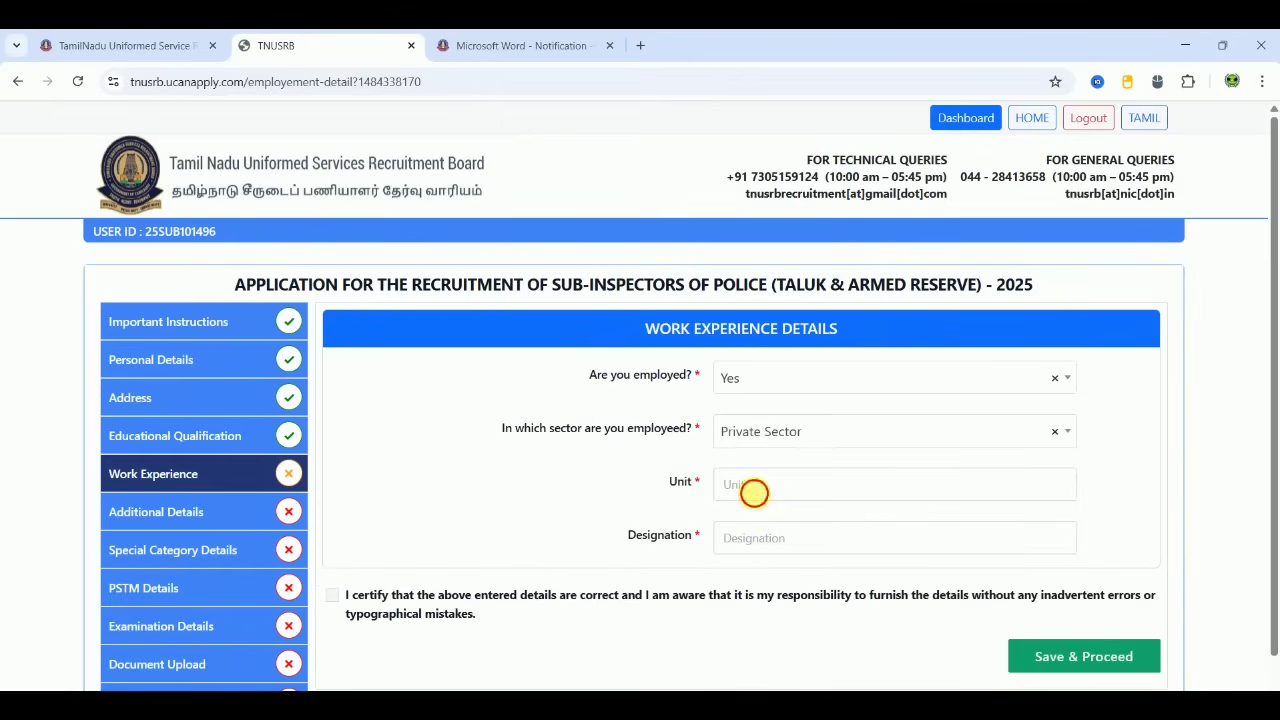
click(754, 486)
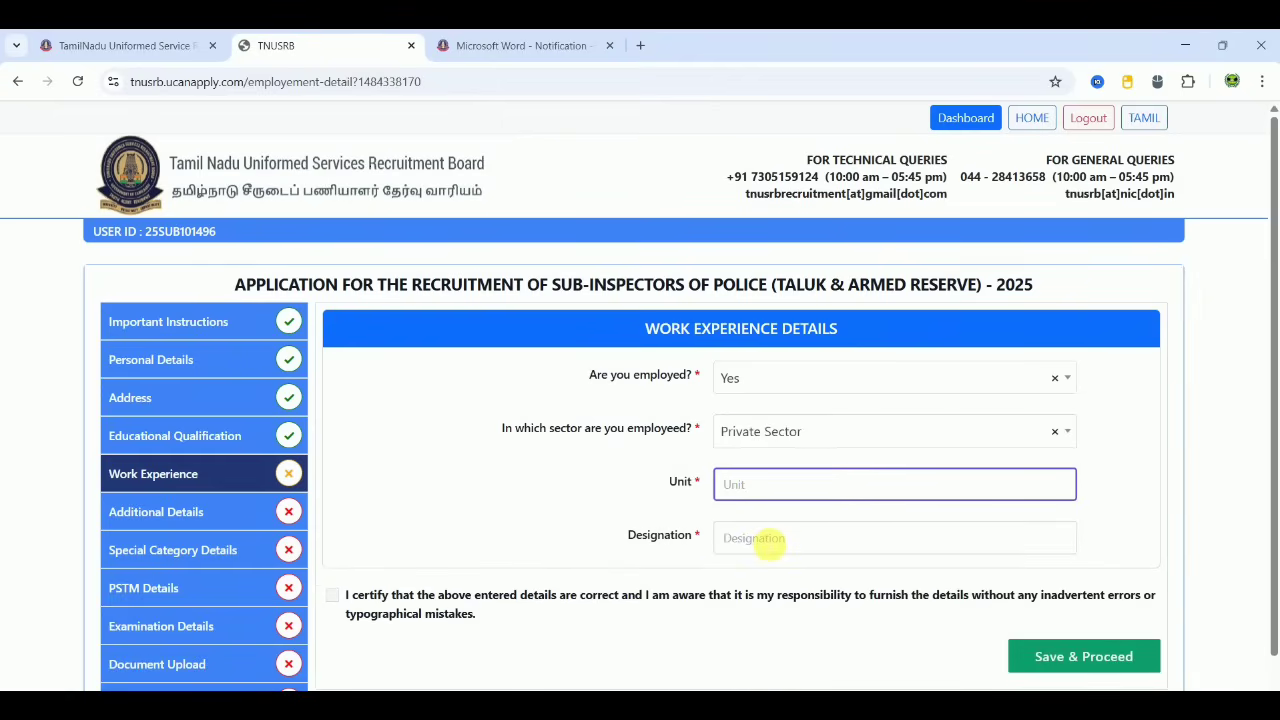
Answer No to being employed, then certify and save the work experience section to proceed to the additional details.
click(806, 379)
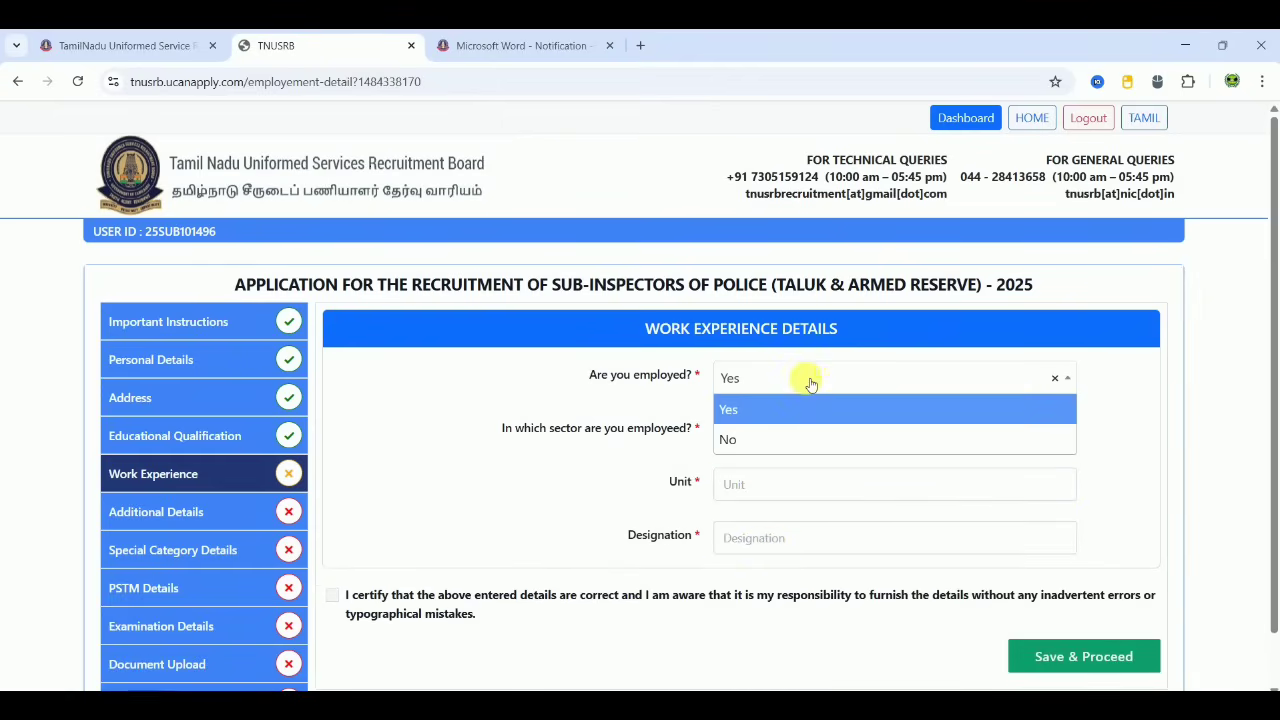
click(769, 441)
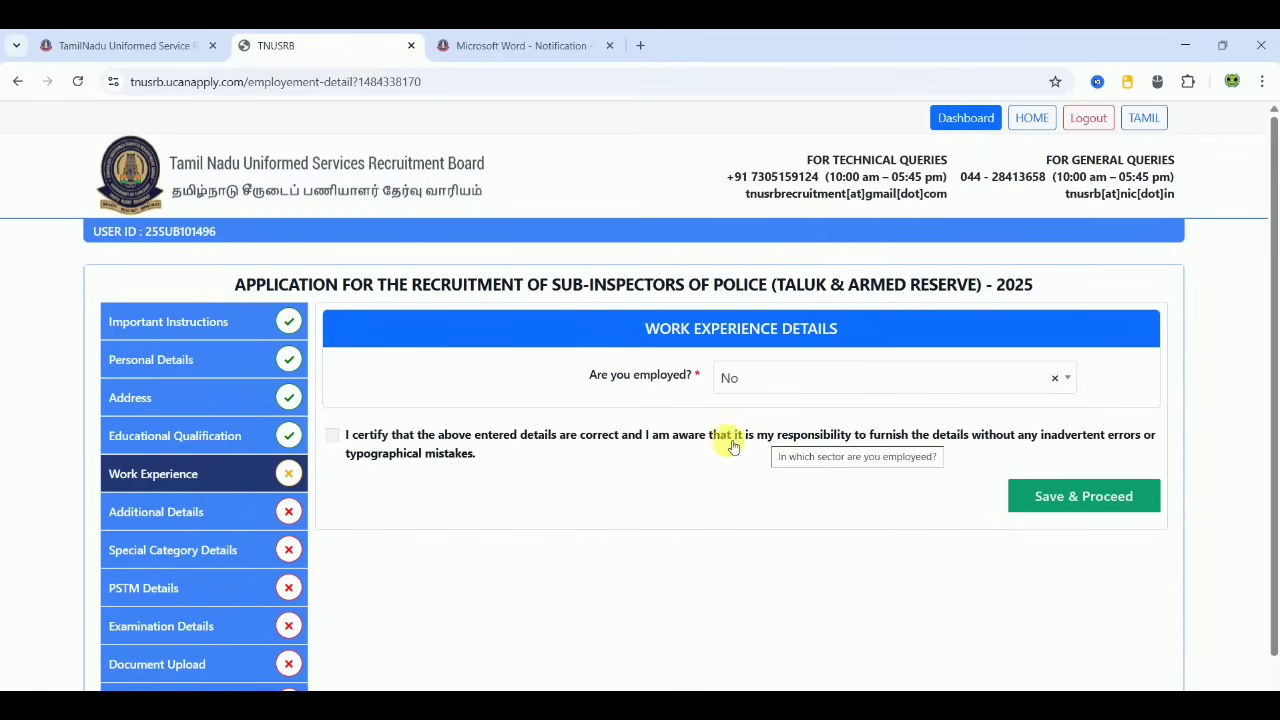
click(334, 436)
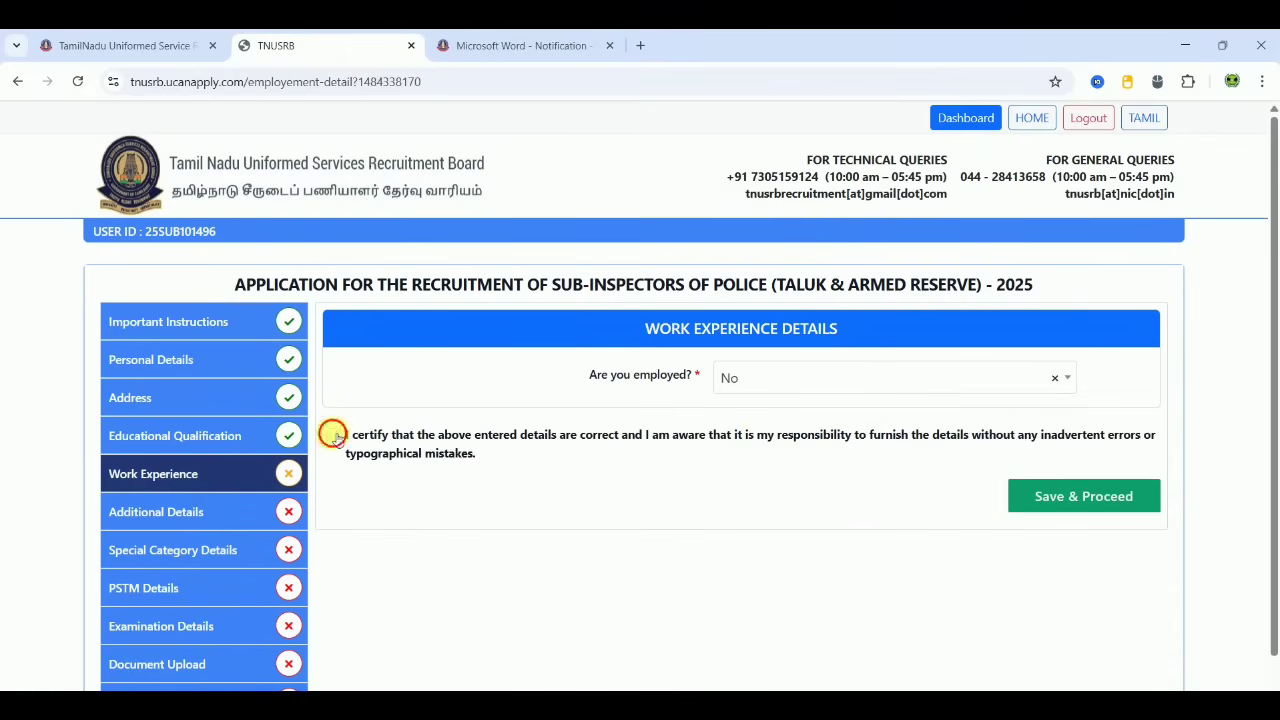
click(1077, 498)
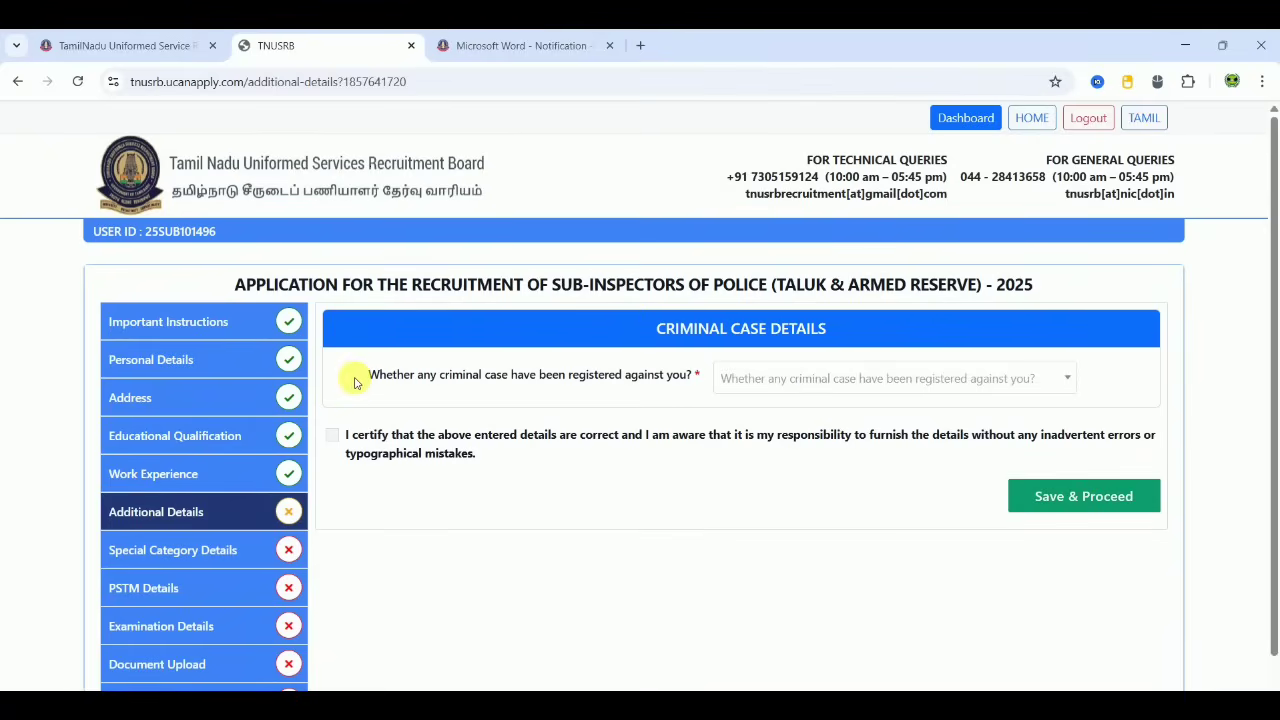
Answer No to the question about registered criminal cases, then certify and save the additional details to proceed to the special category details.
click(857, 372)
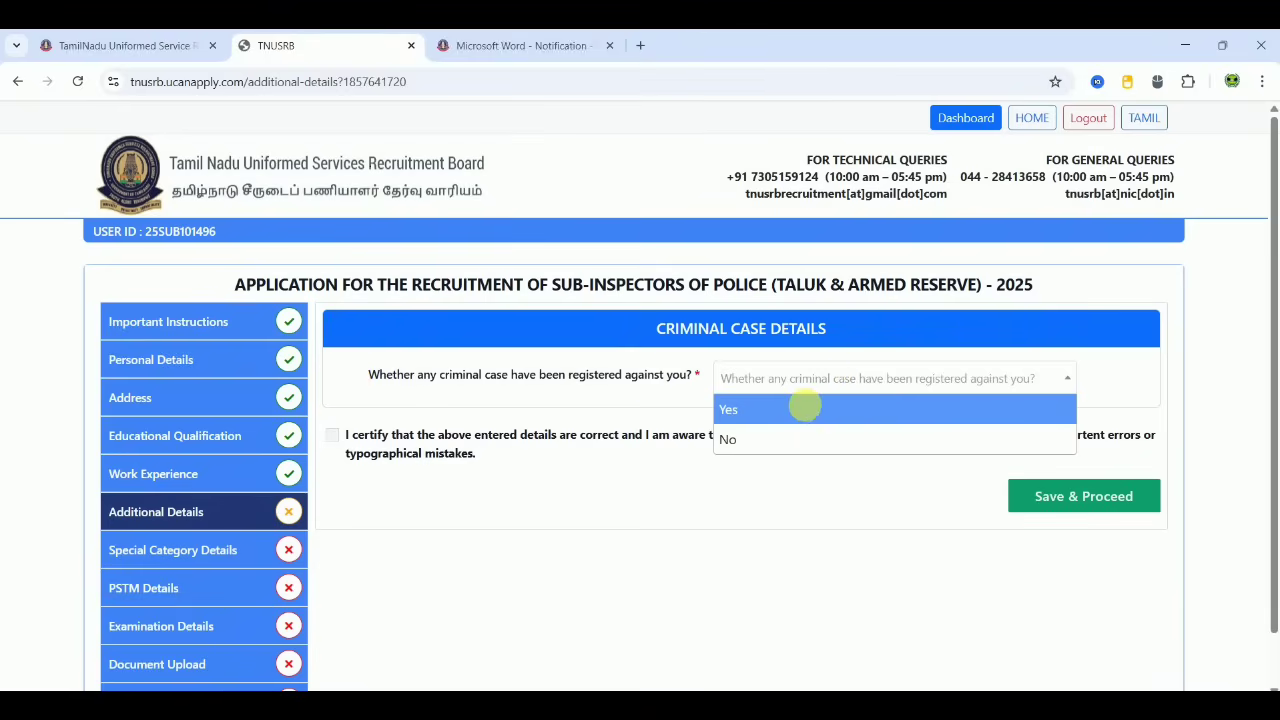
click(810, 411)
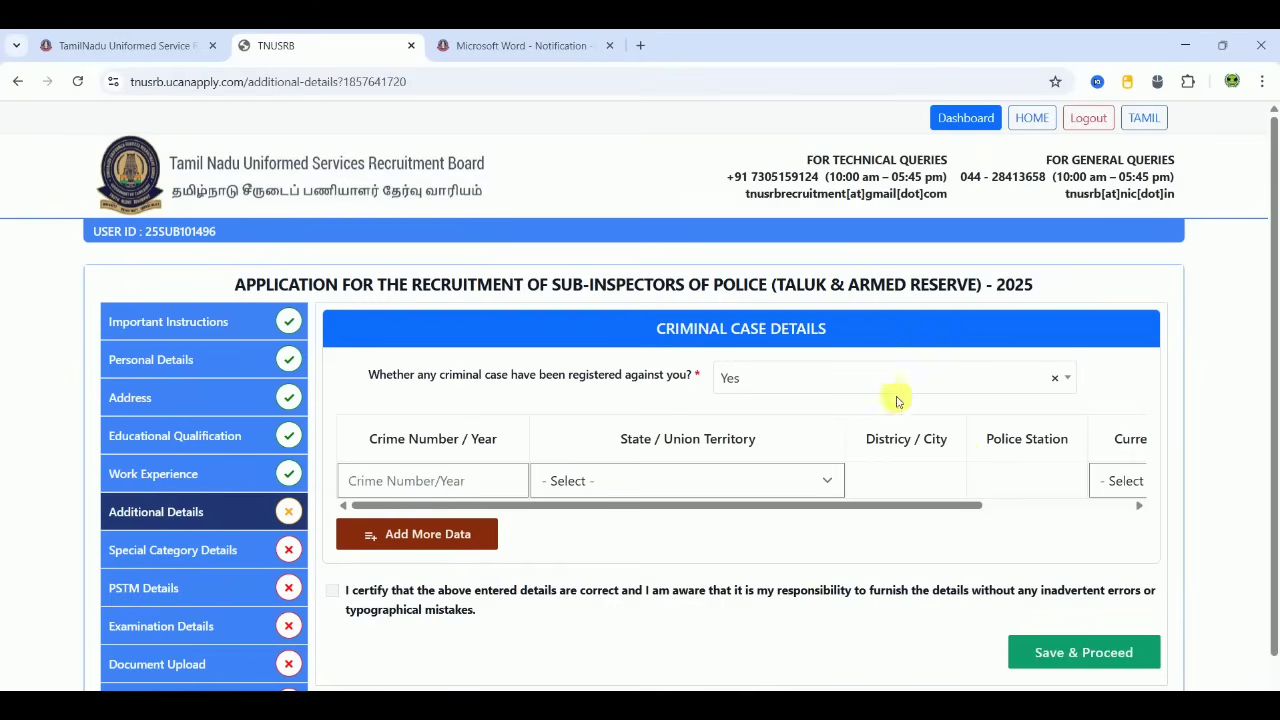
click(865, 376)
click(770, 440)
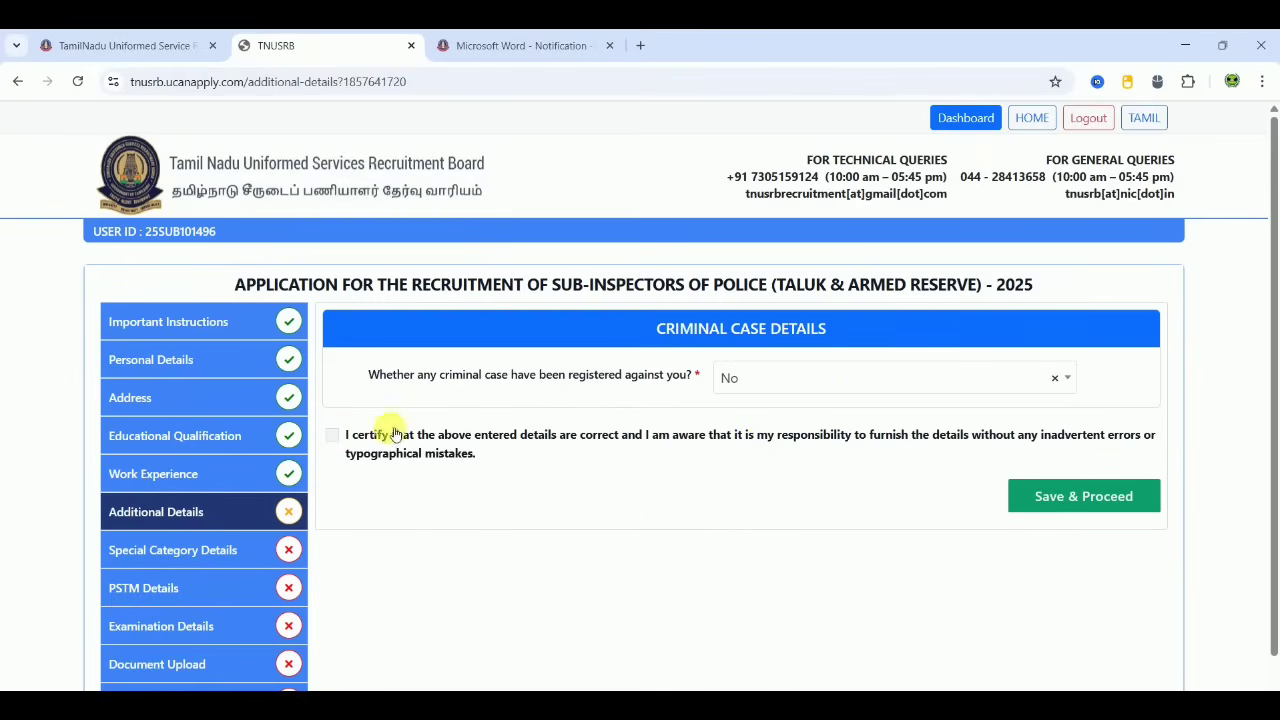
click(332, 434)
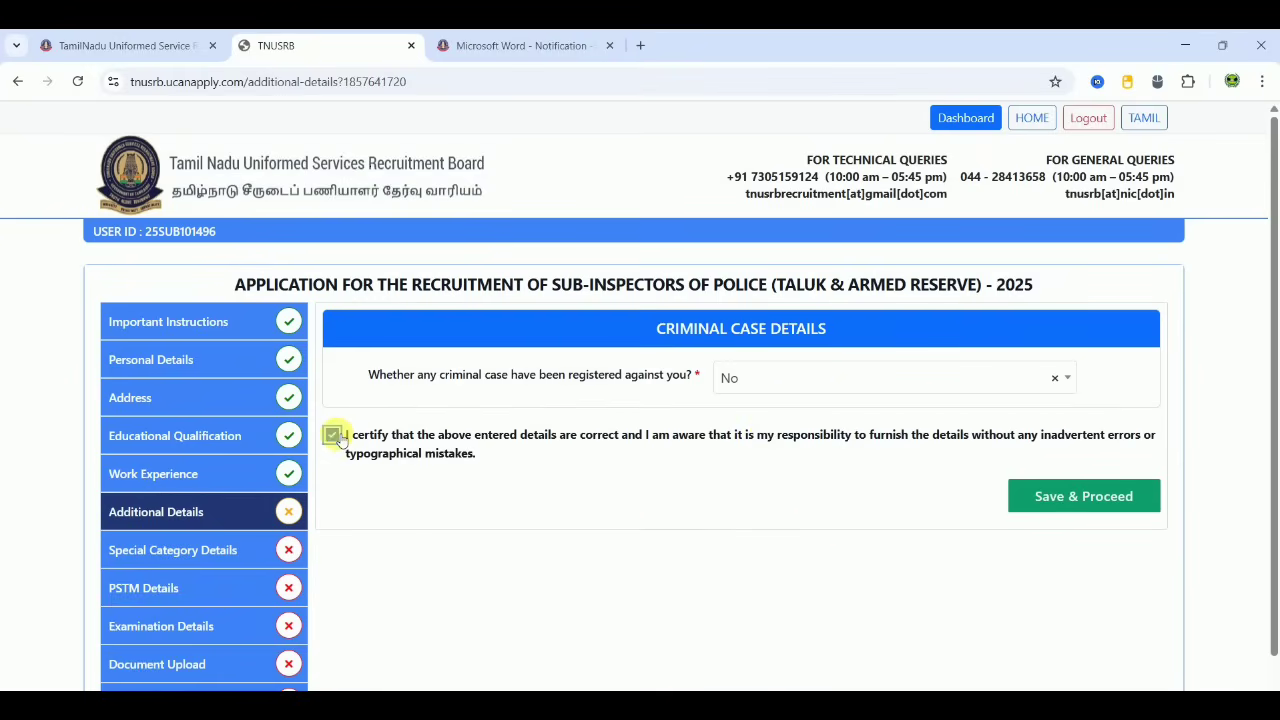
click(1057, 492)
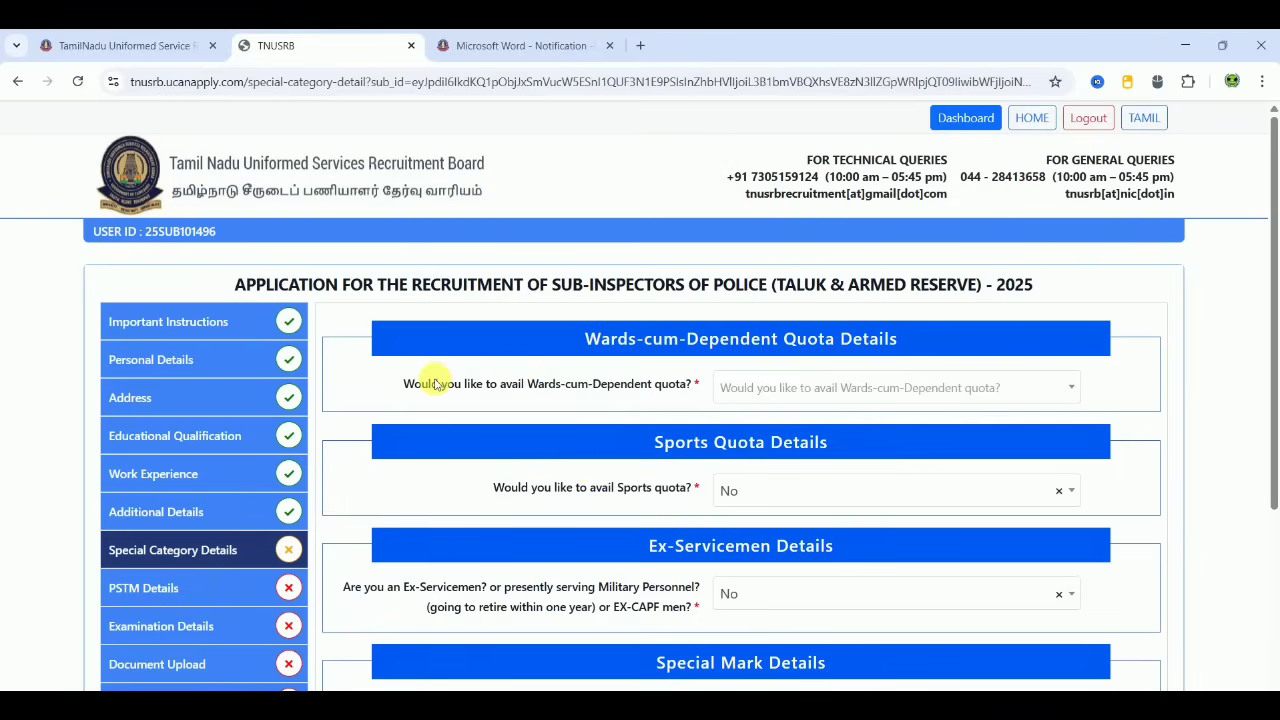
Answer No to availing the Wards-cum-Dependent quota.
click(812, 394)
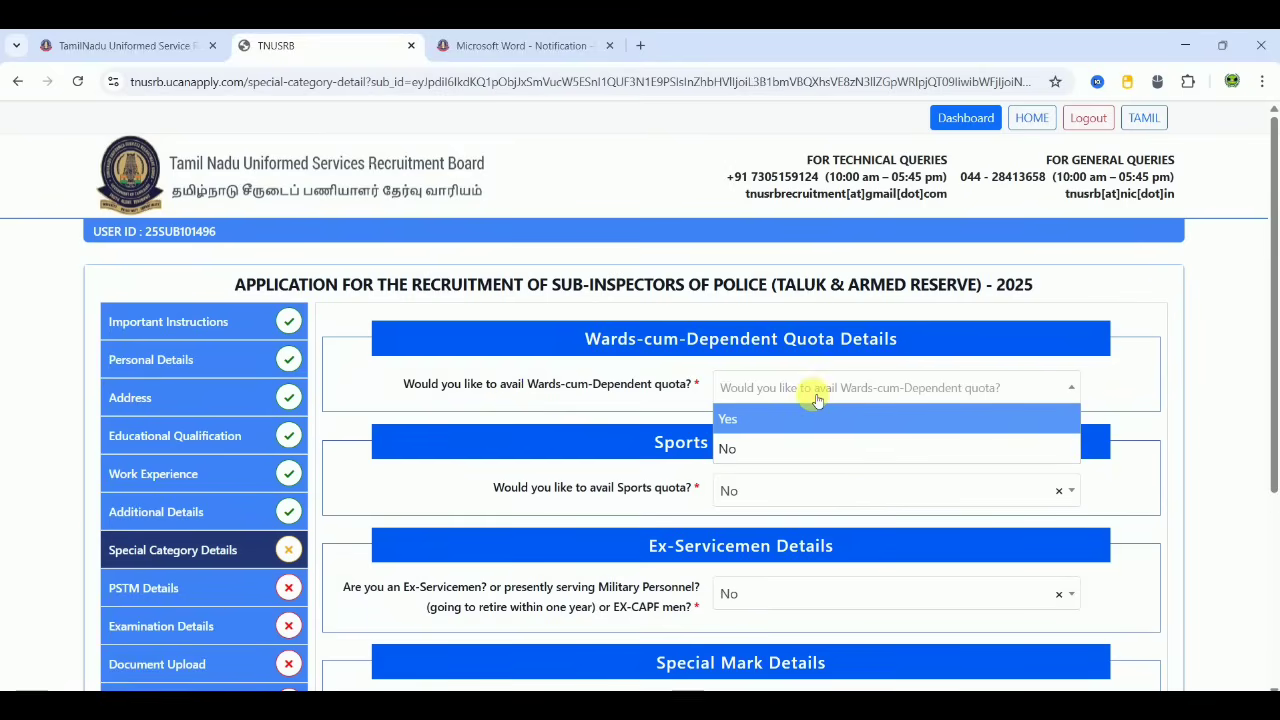
click(790, 452)
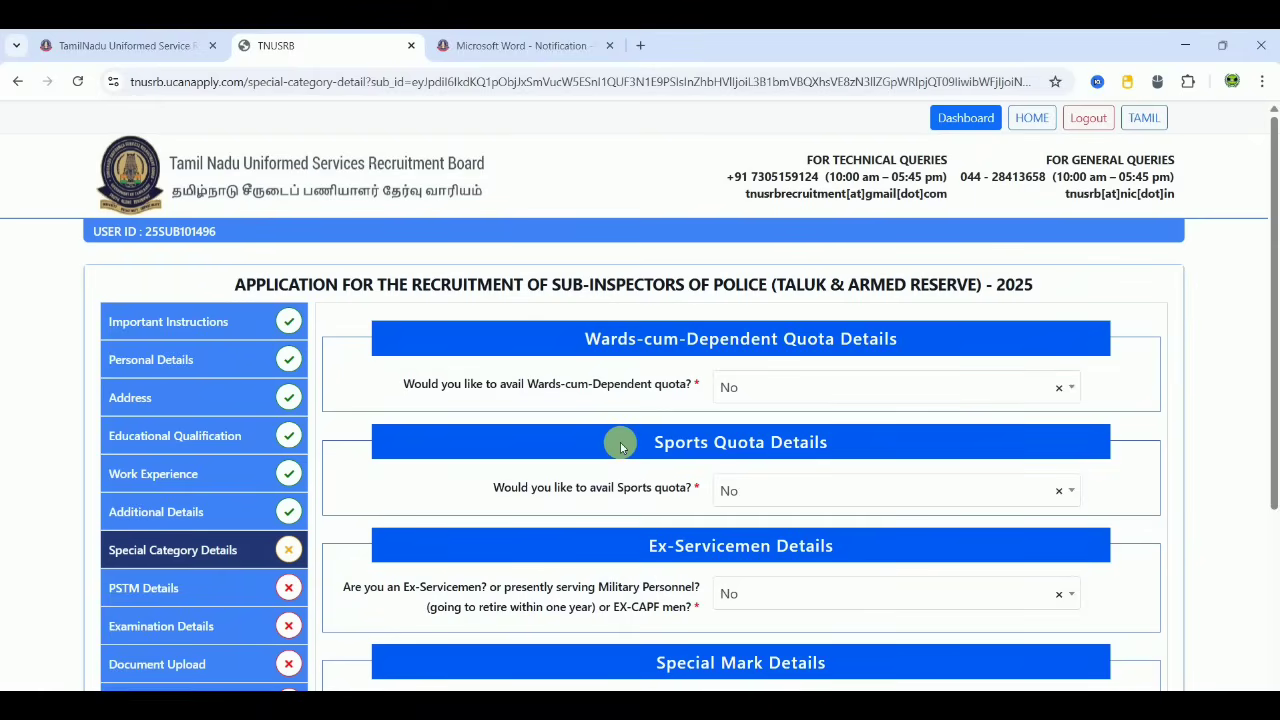
Try answering Yes to availing the Sports quota and review the sports event and certificate fields it requires.
click(781, 492)
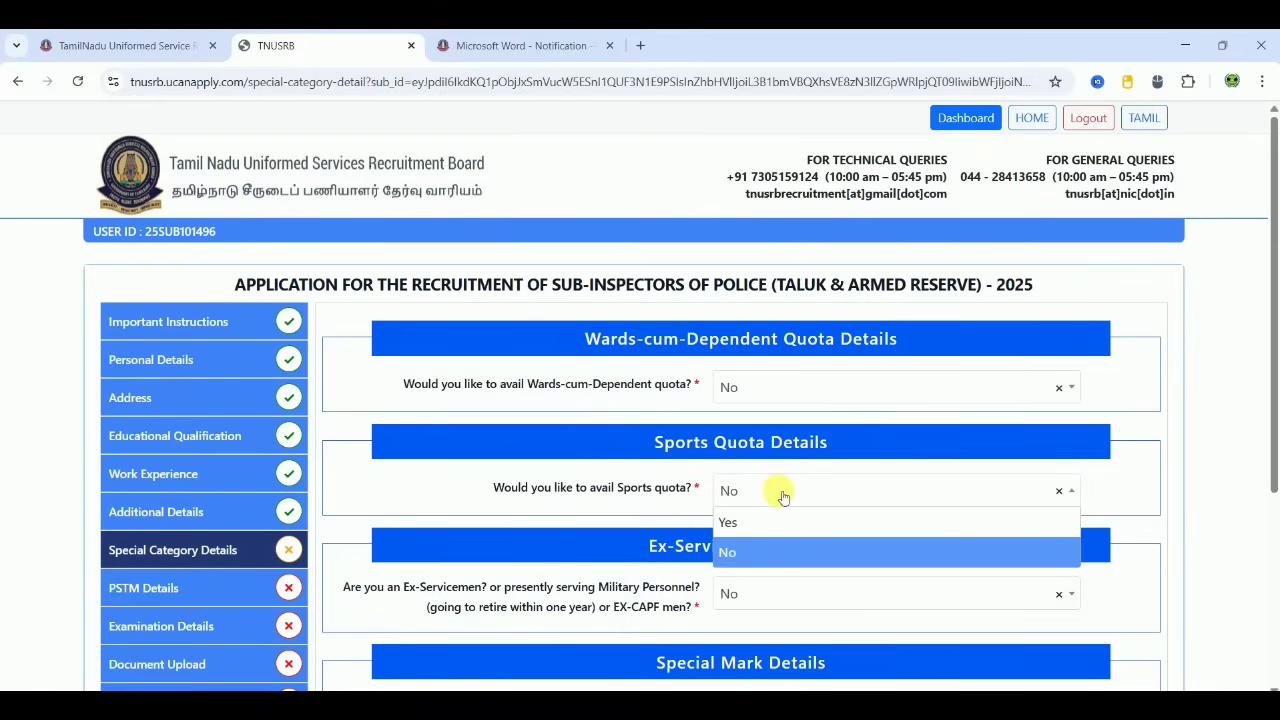
click(752, 522)
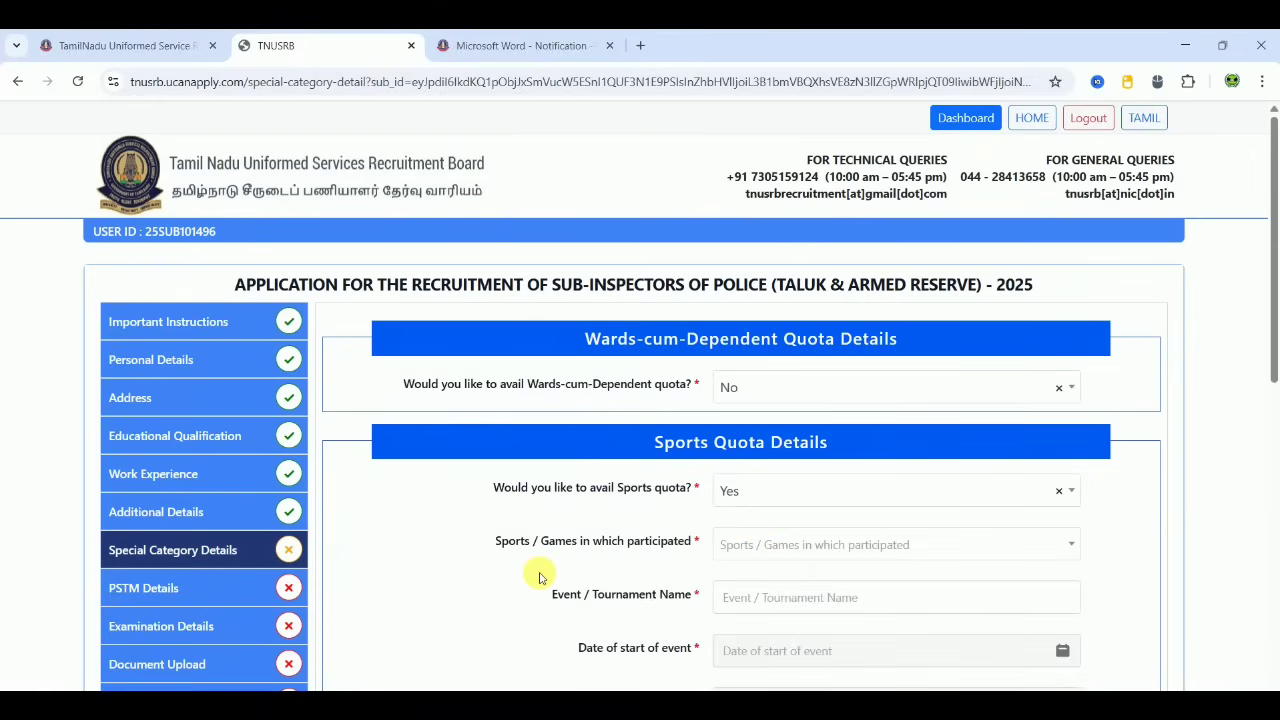
scroll(539, 577, down, 3)
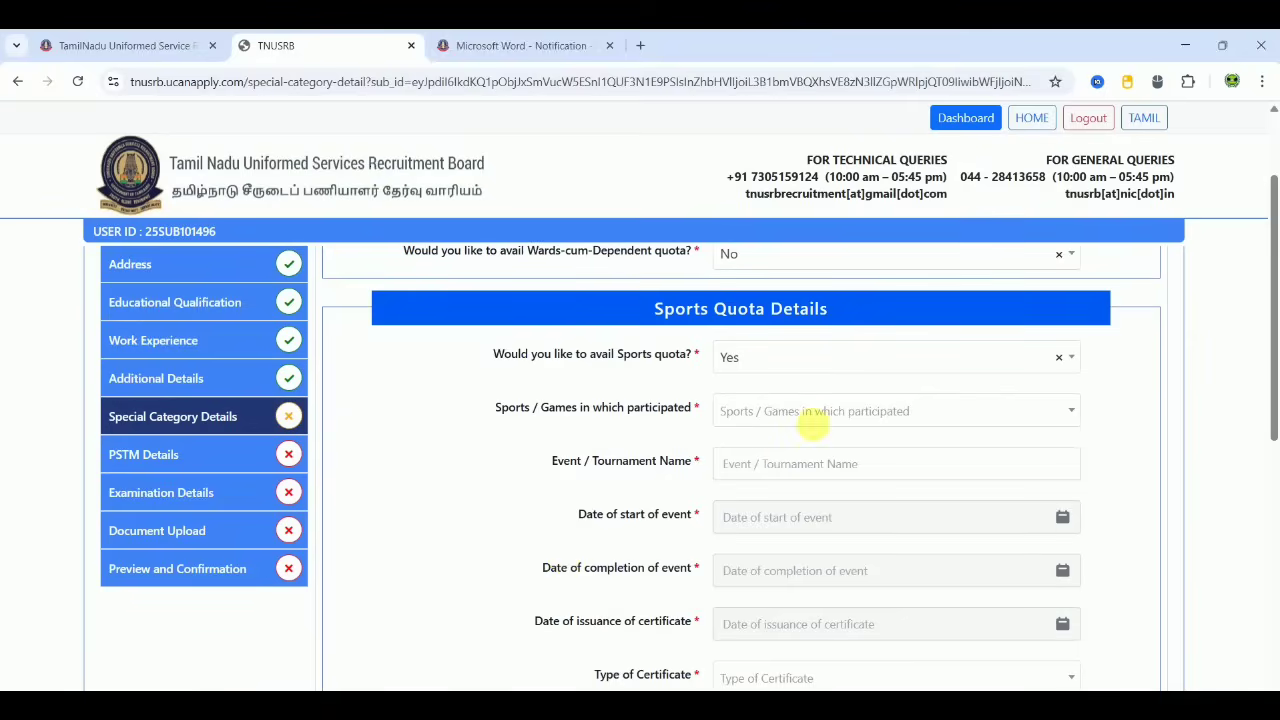
click(815, 418)
click(526, 468)
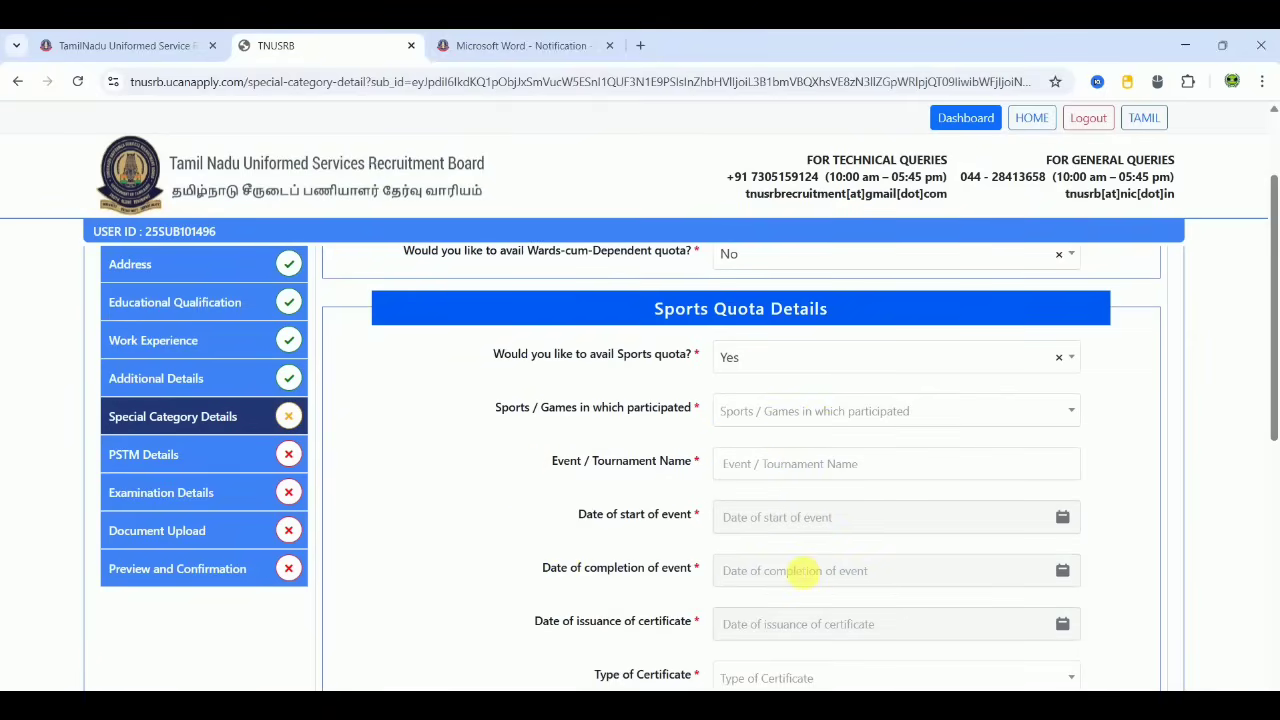
scroll(509, 606, down, 3)
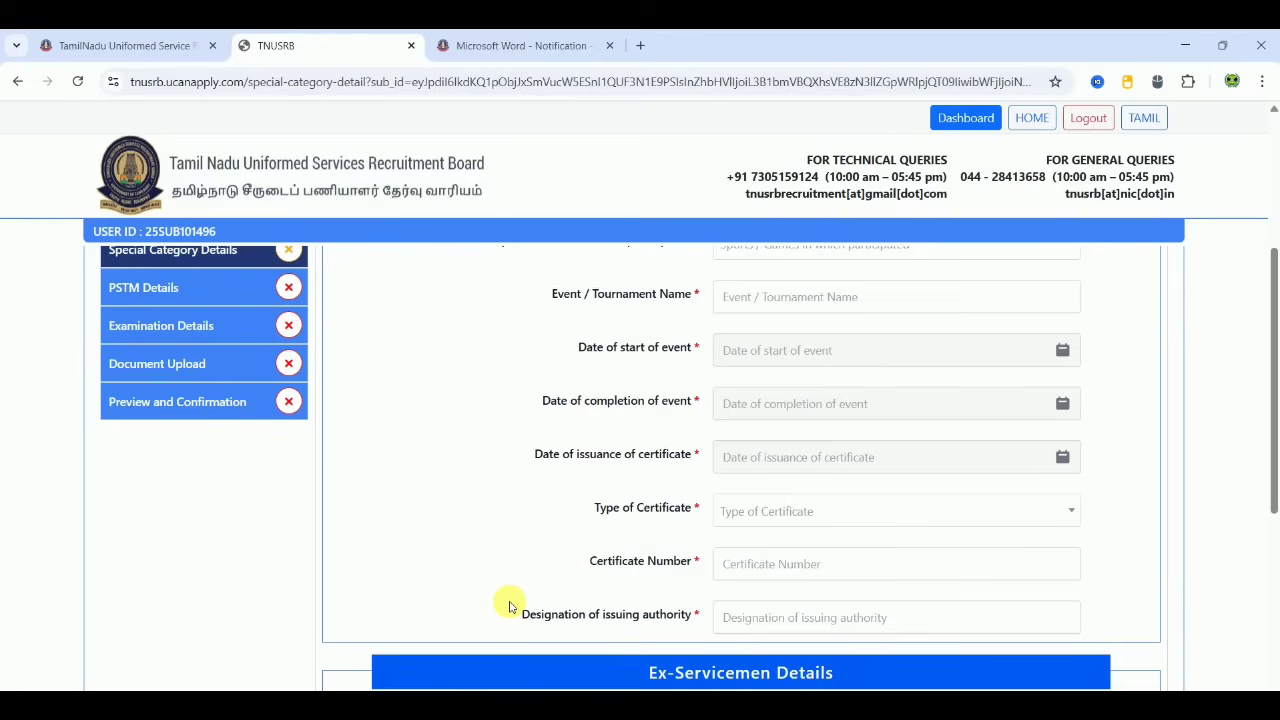
scroll(509, 605, up, 3)
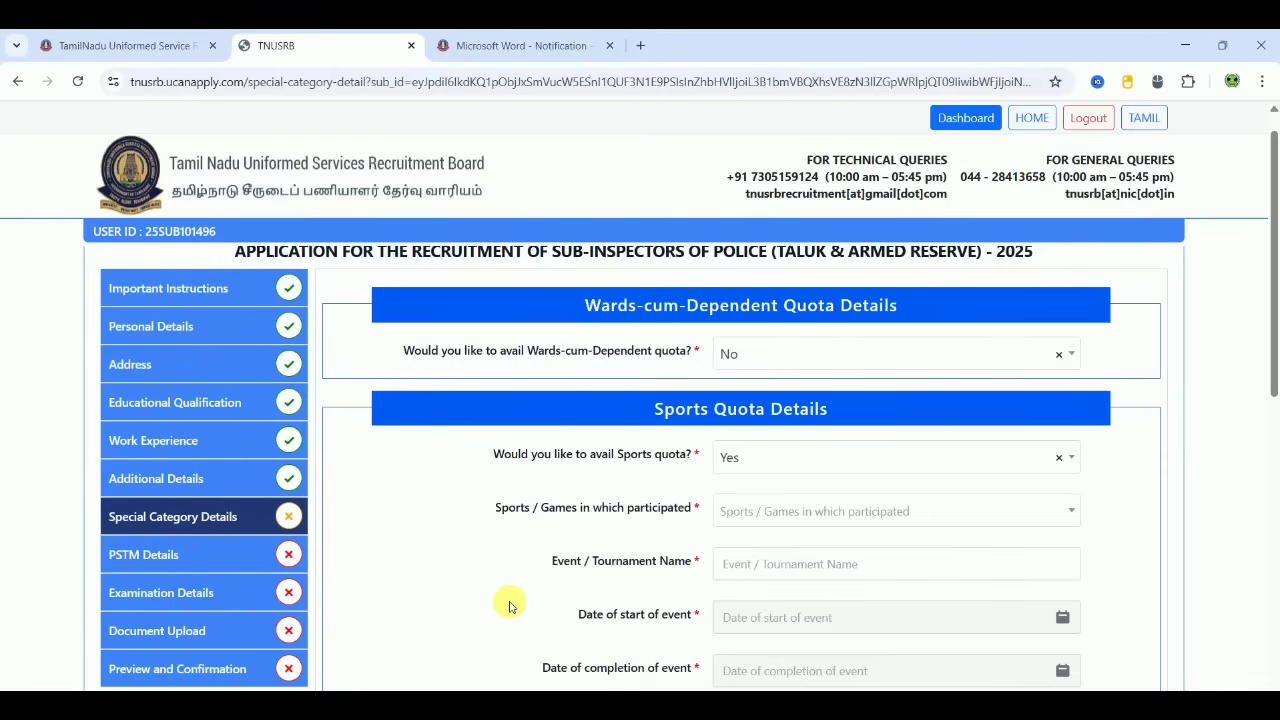
Answer No to availing the Sports quota and No to being an ex-serviceman or serving military personnel.
click(815, 470)
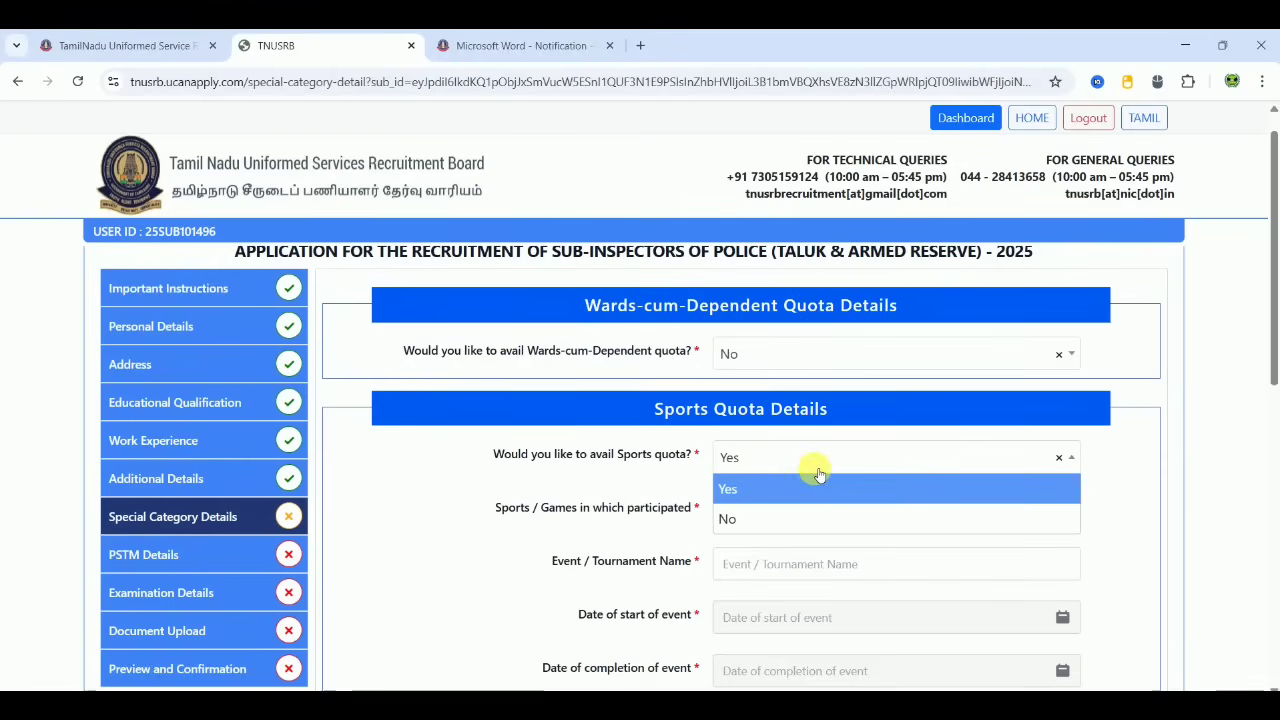
click(768, 519)
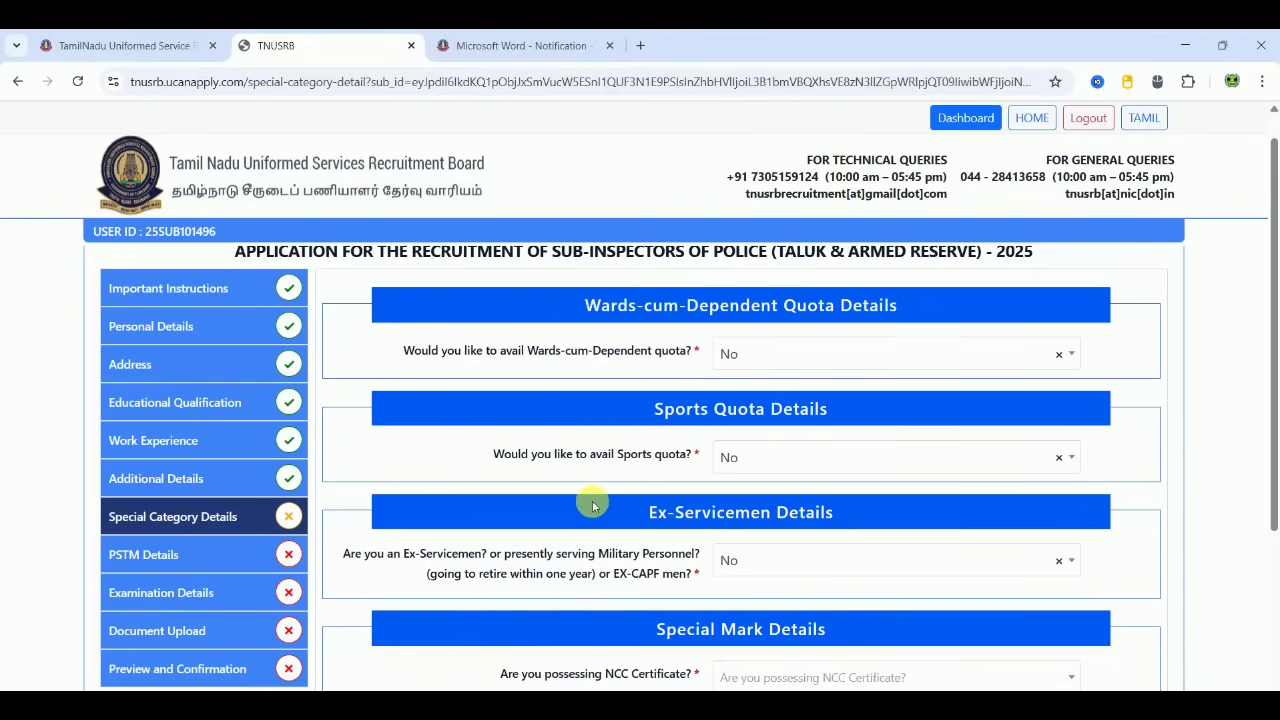
click(757, 560)
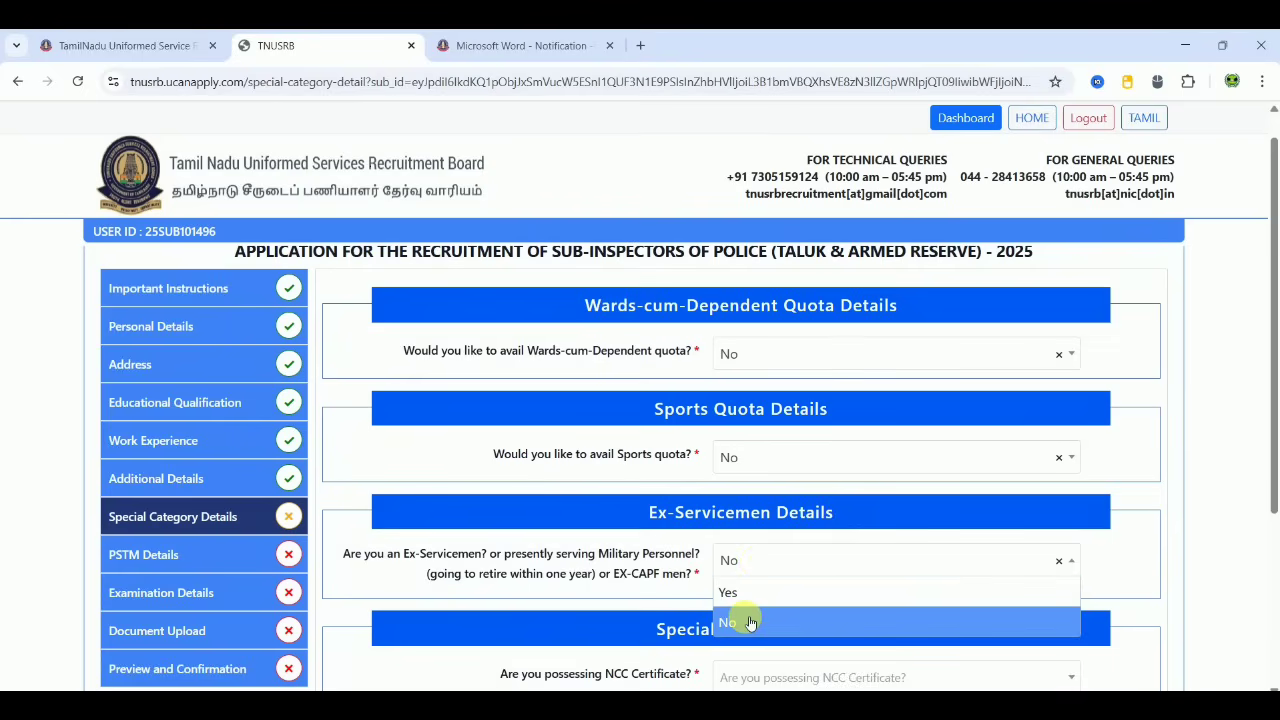
click(740, 620)
Try answering Yes to possessing an NCC certificate and view the available certificate types.
scroll(1228, 424, down, 3)
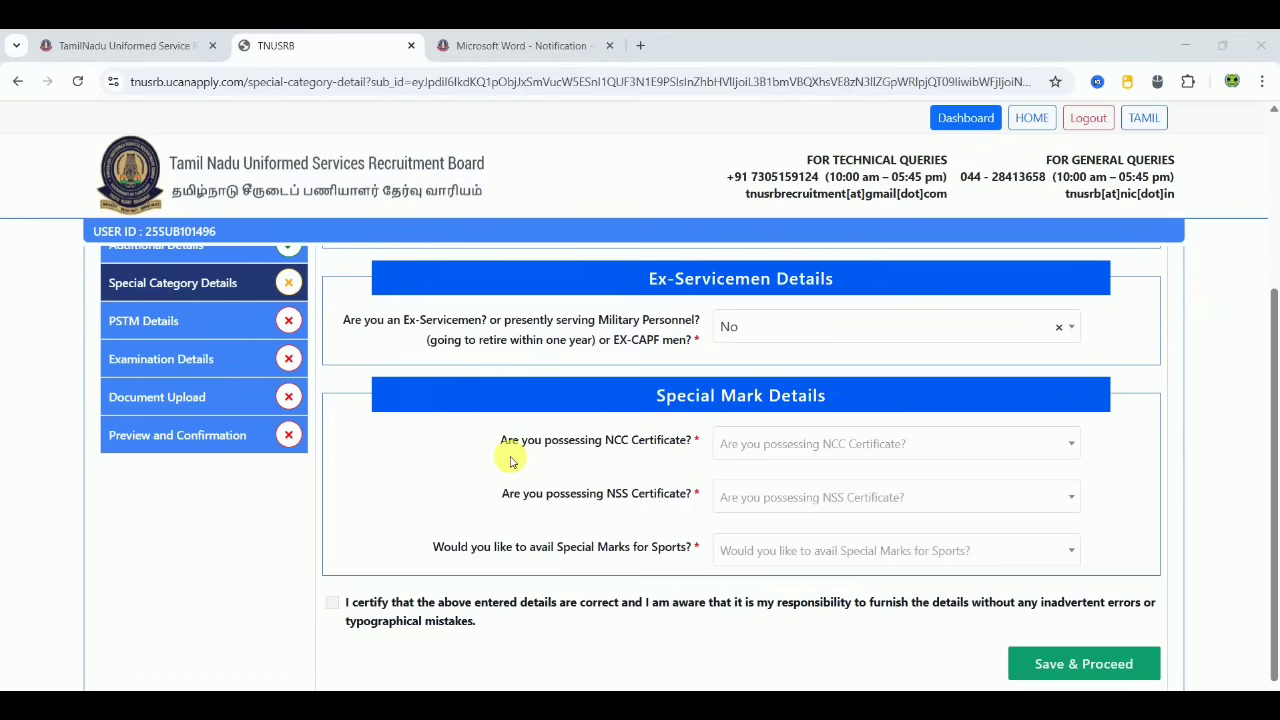
click(810, 446)
click(783, 472)
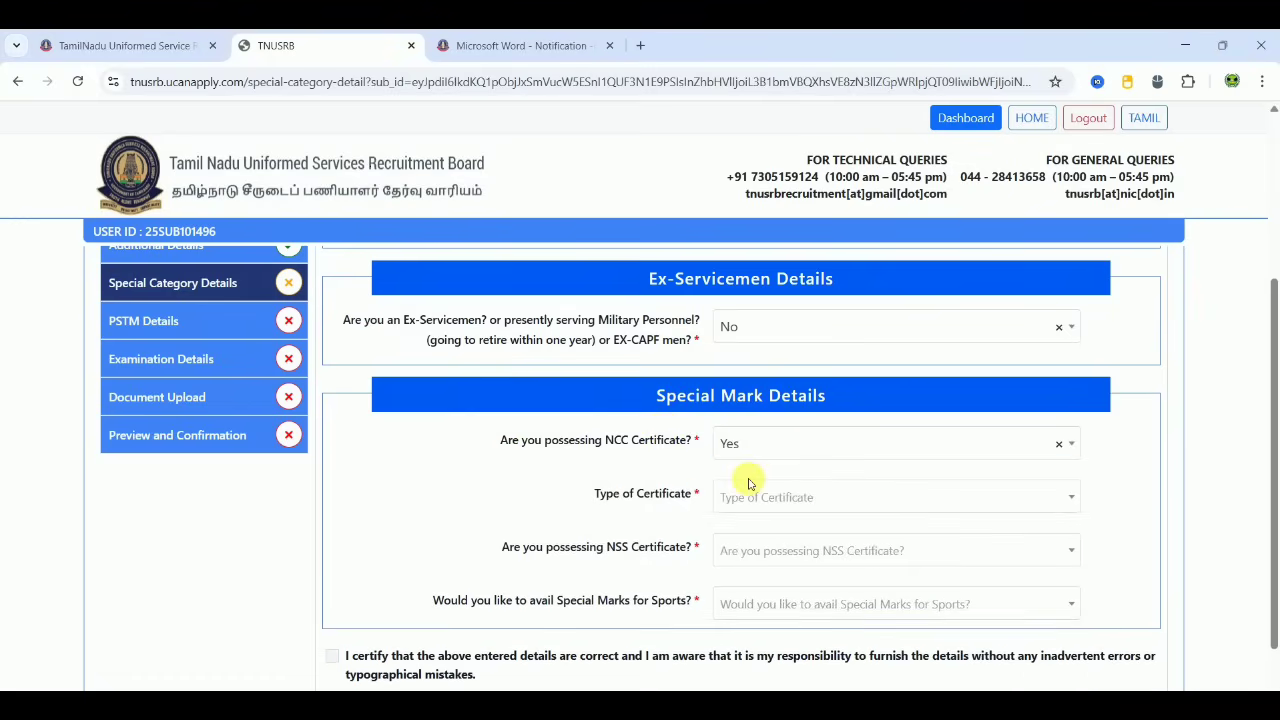
click(740, 497)
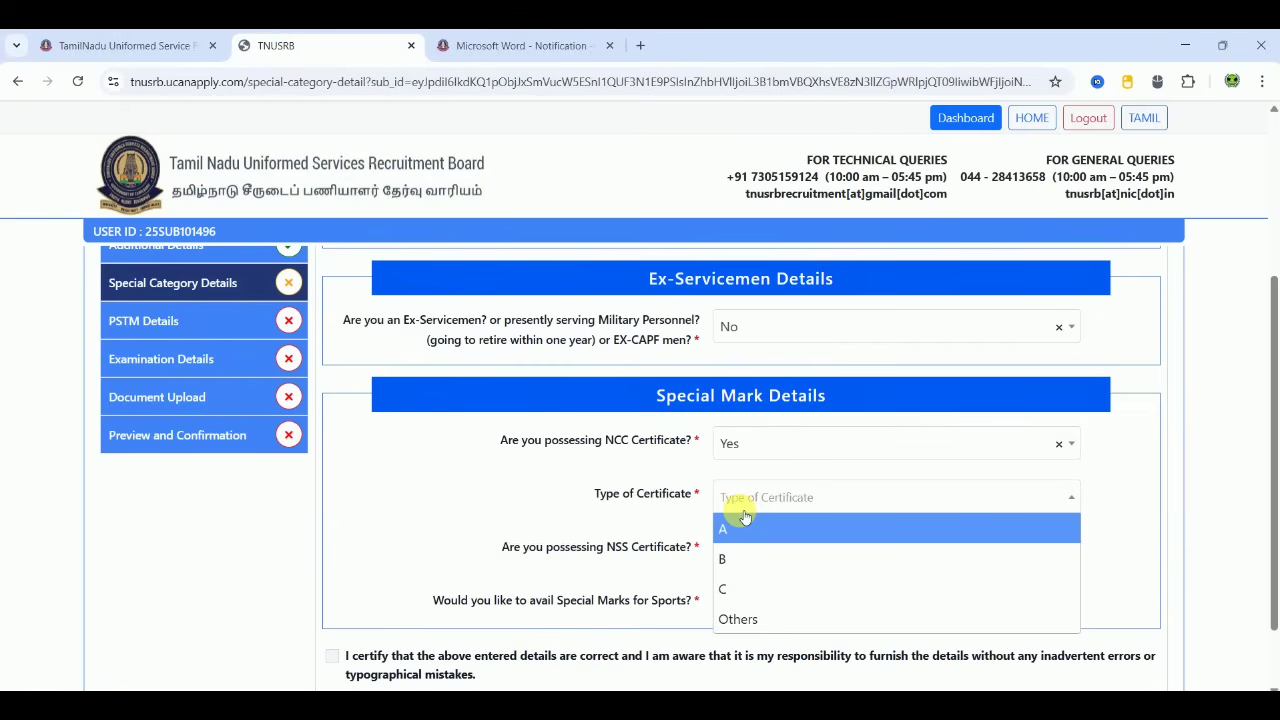
Check the NCC and NSS special marks tables in the notification PDF, then return to the application form.
click(541, 46)
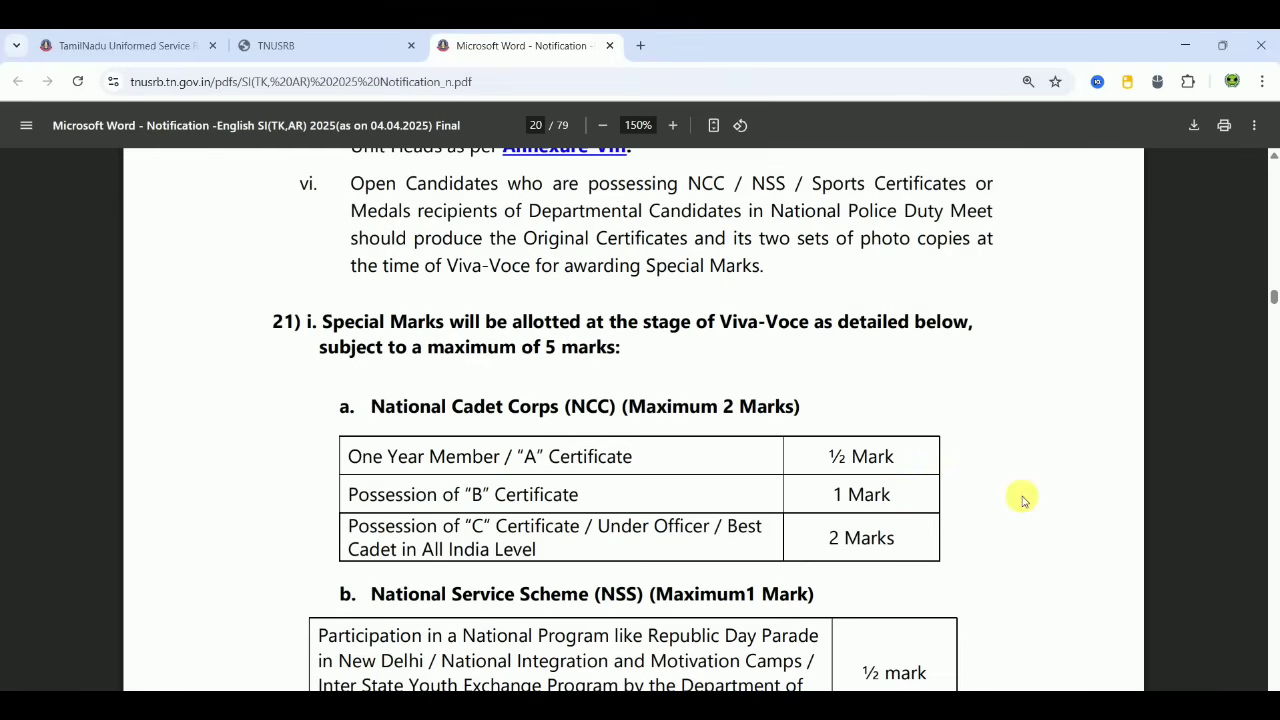
scroll(1022, 500, down, 1)
scroll(1022, 500, down, 3)
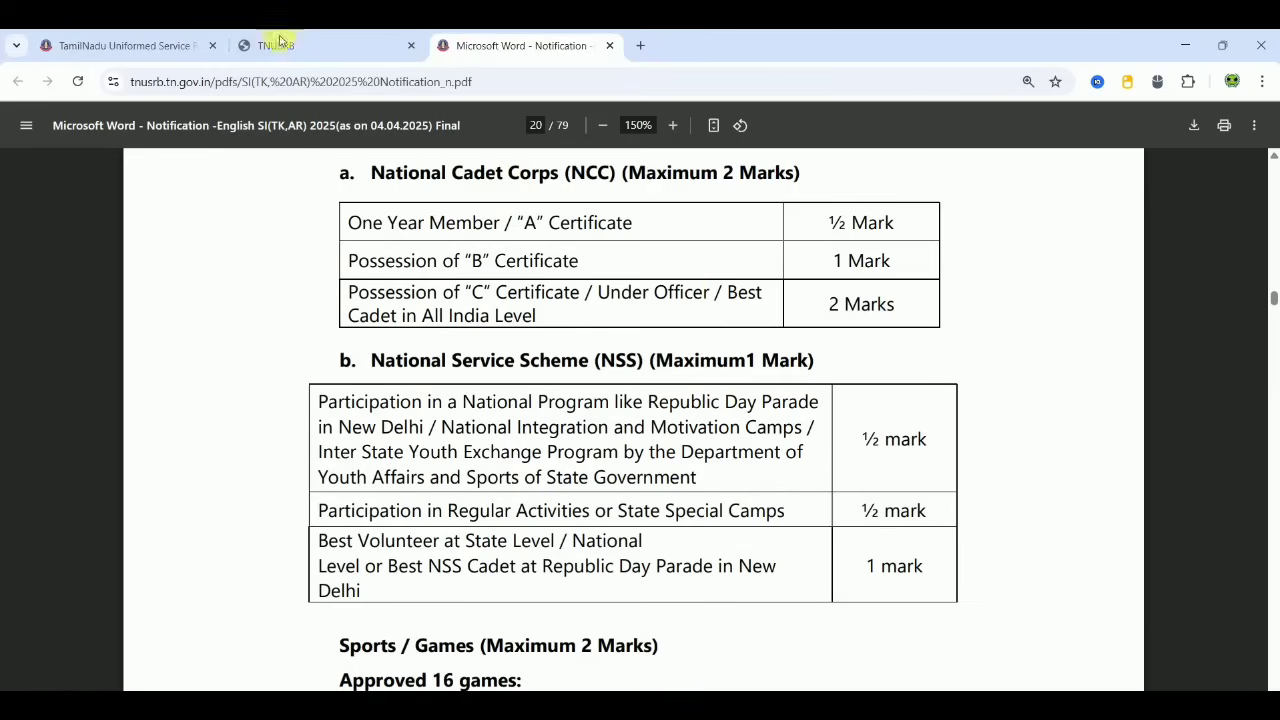
click(278, 47)
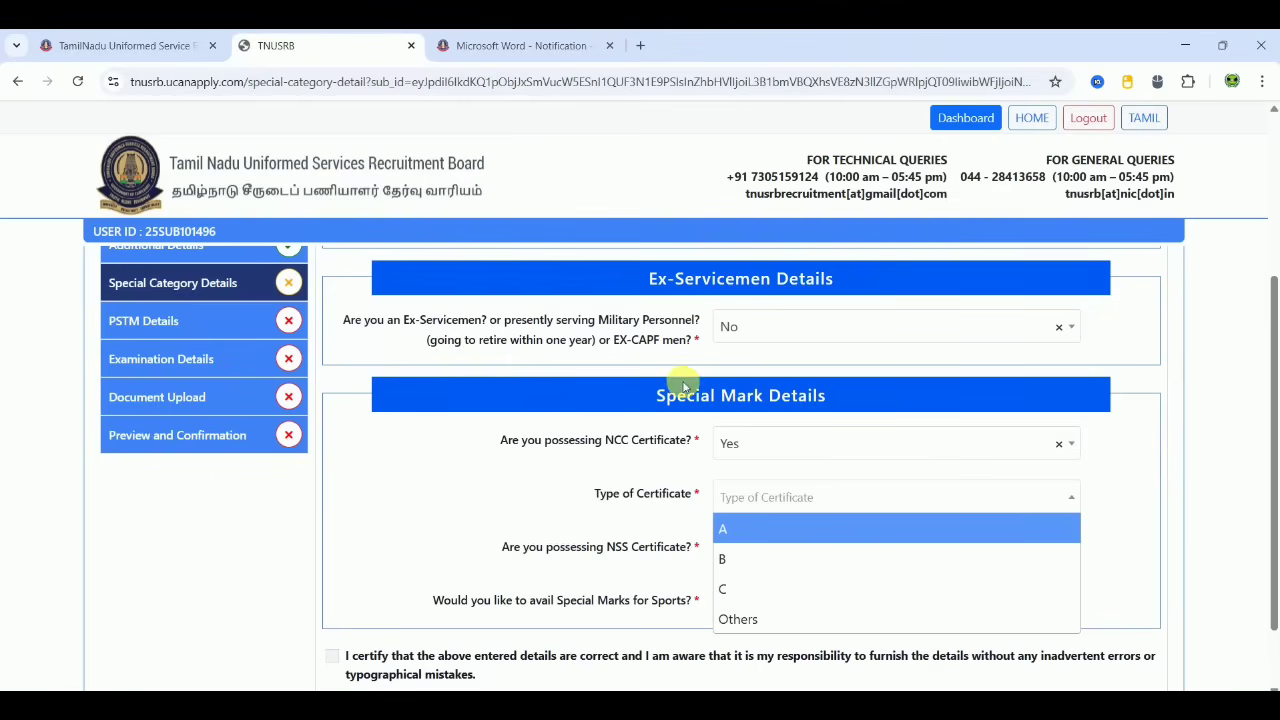
click(608, 544)
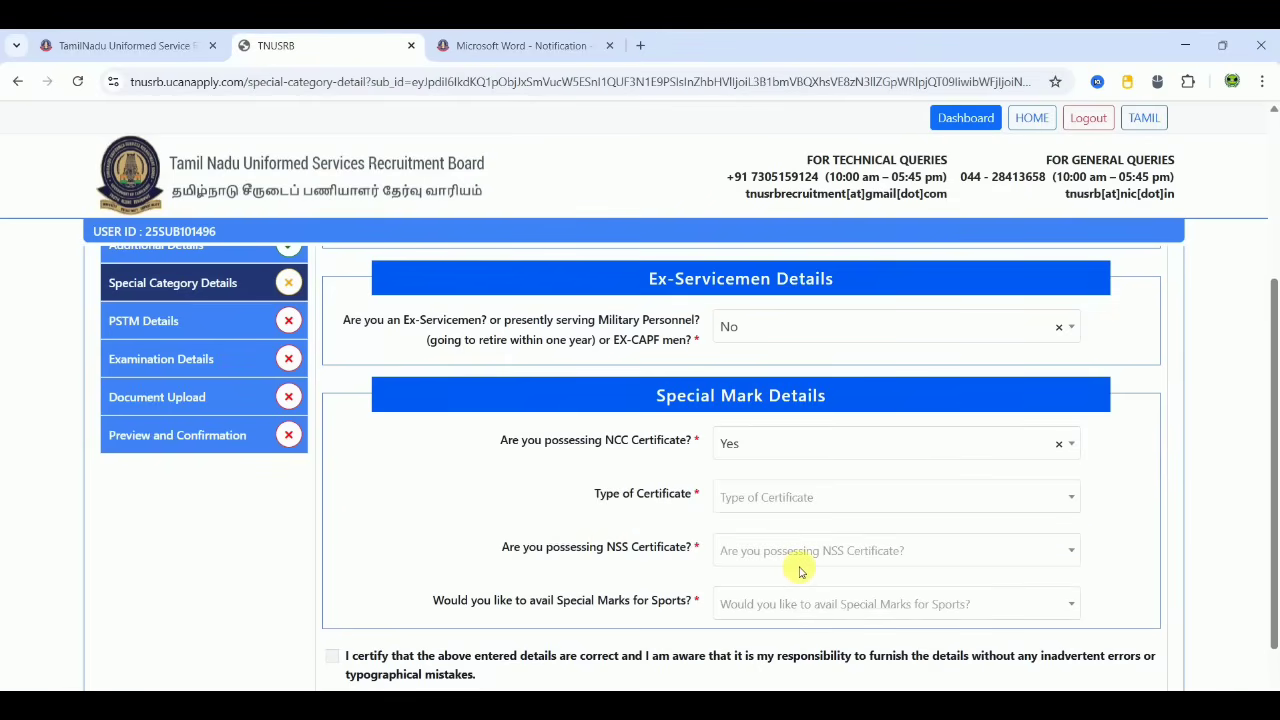
Answer No to possessing an NCC certificate and No to possessing an NSS certificate, consulting the notification's NSS marks.
click(793, 447)
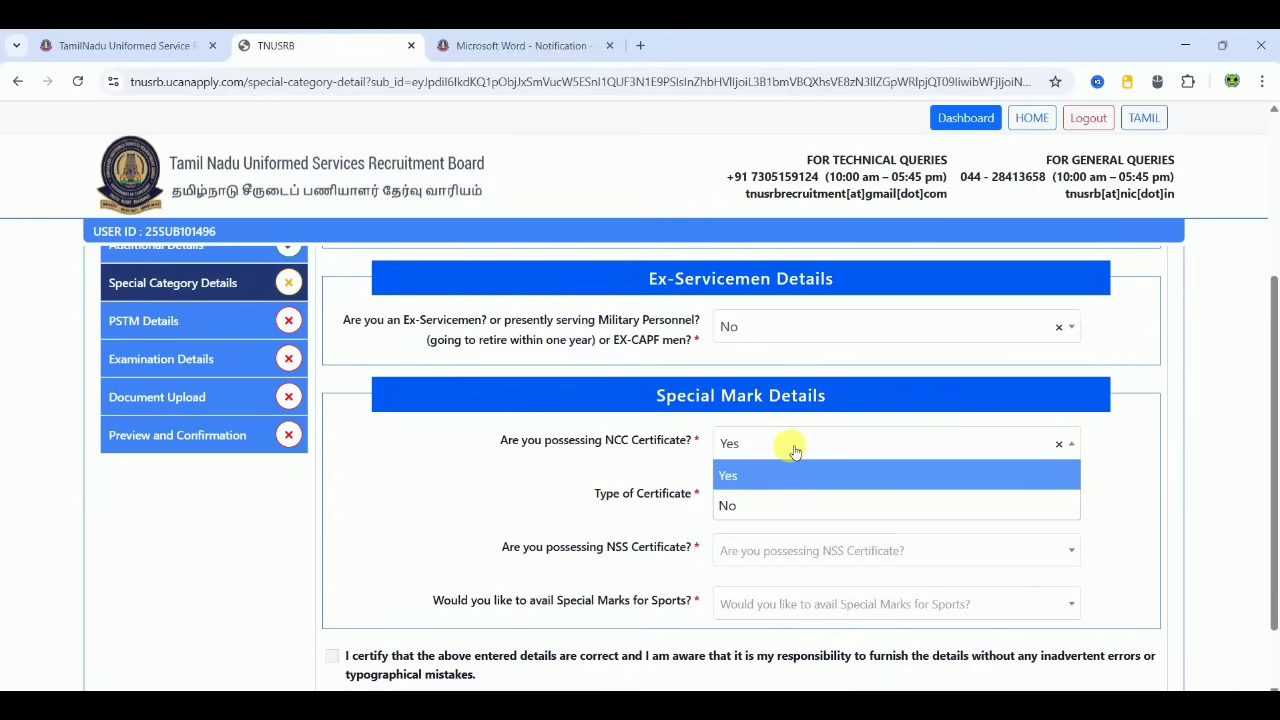
click(750, 505)
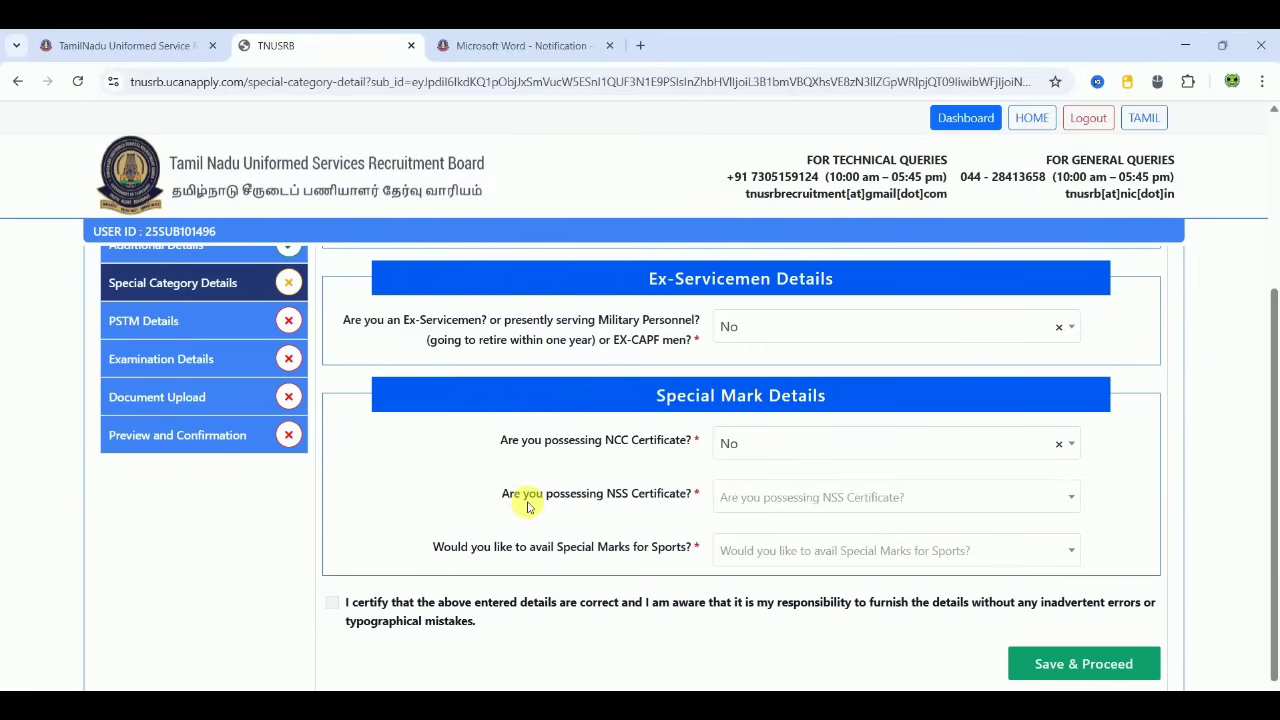
click(792, 499)
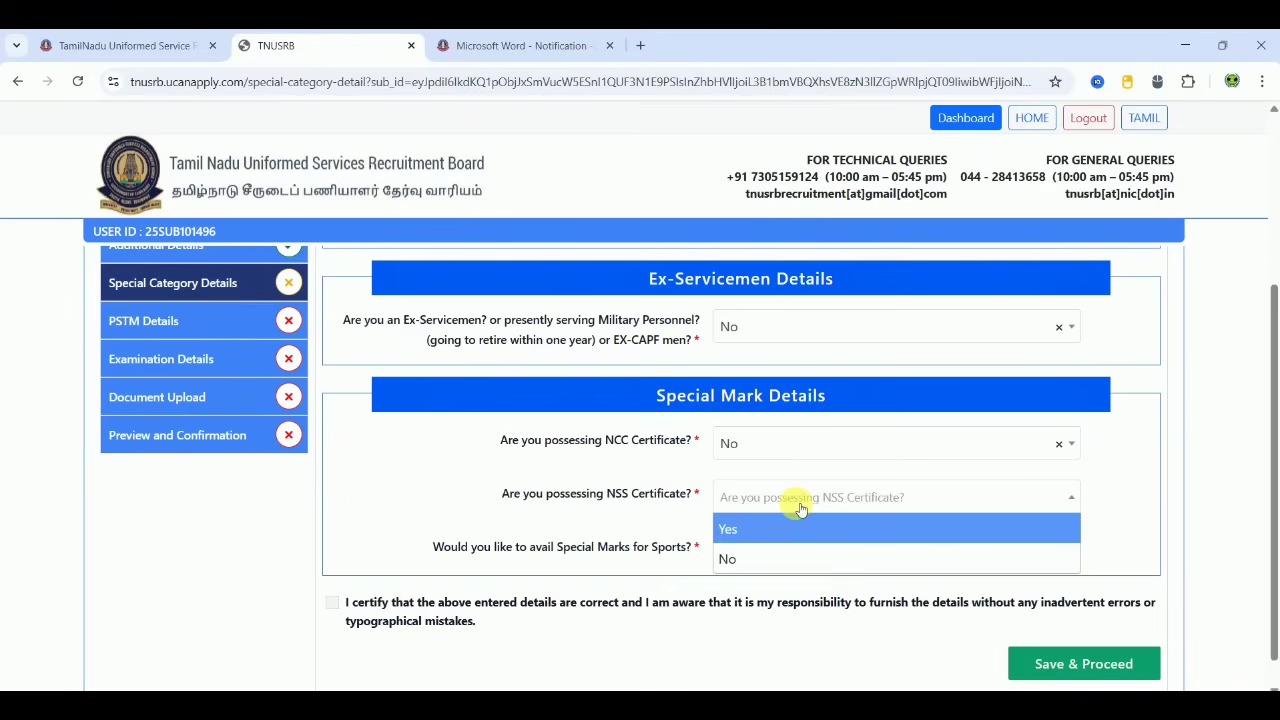
click(775, 532)
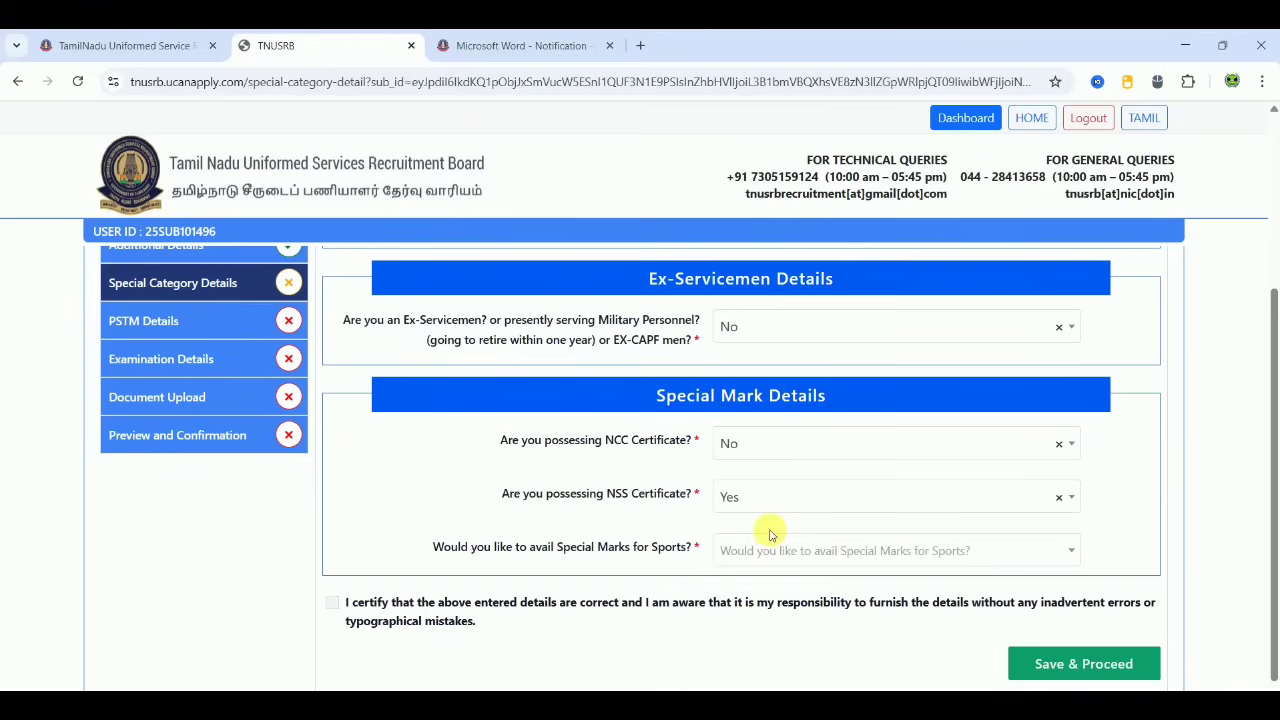
click(506, 45)
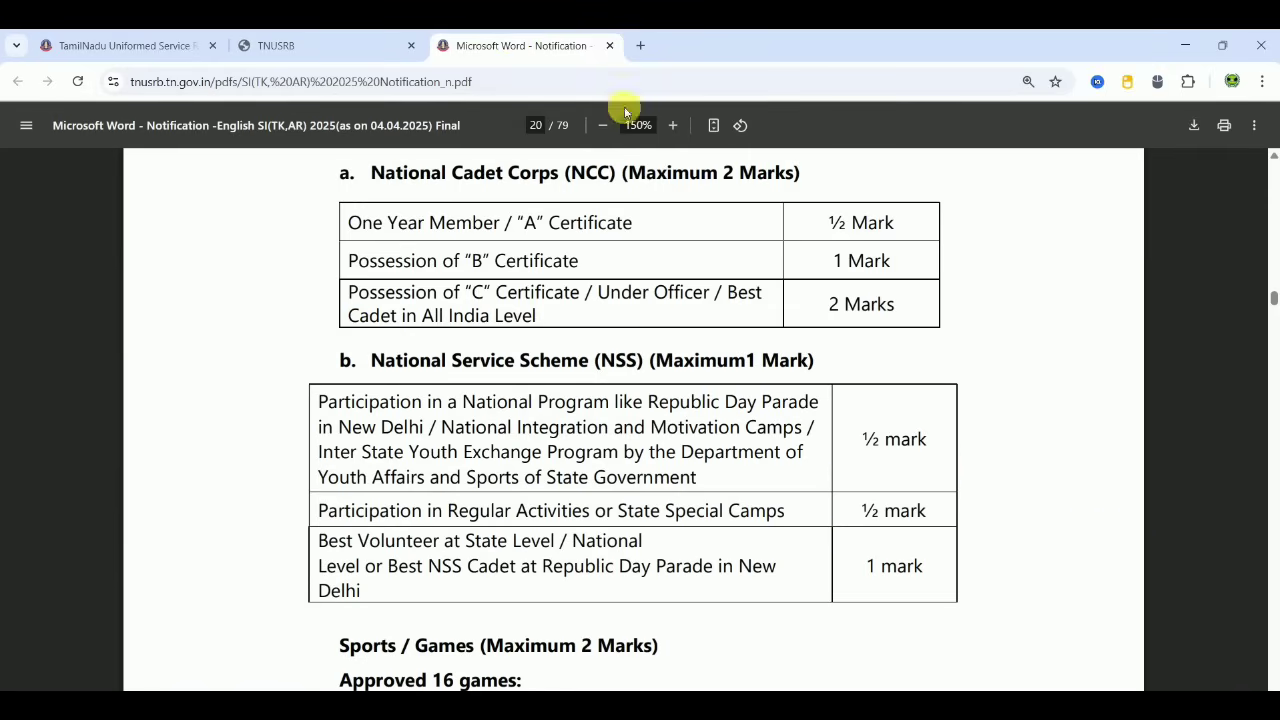
click(345, 42)
click(757, 488)
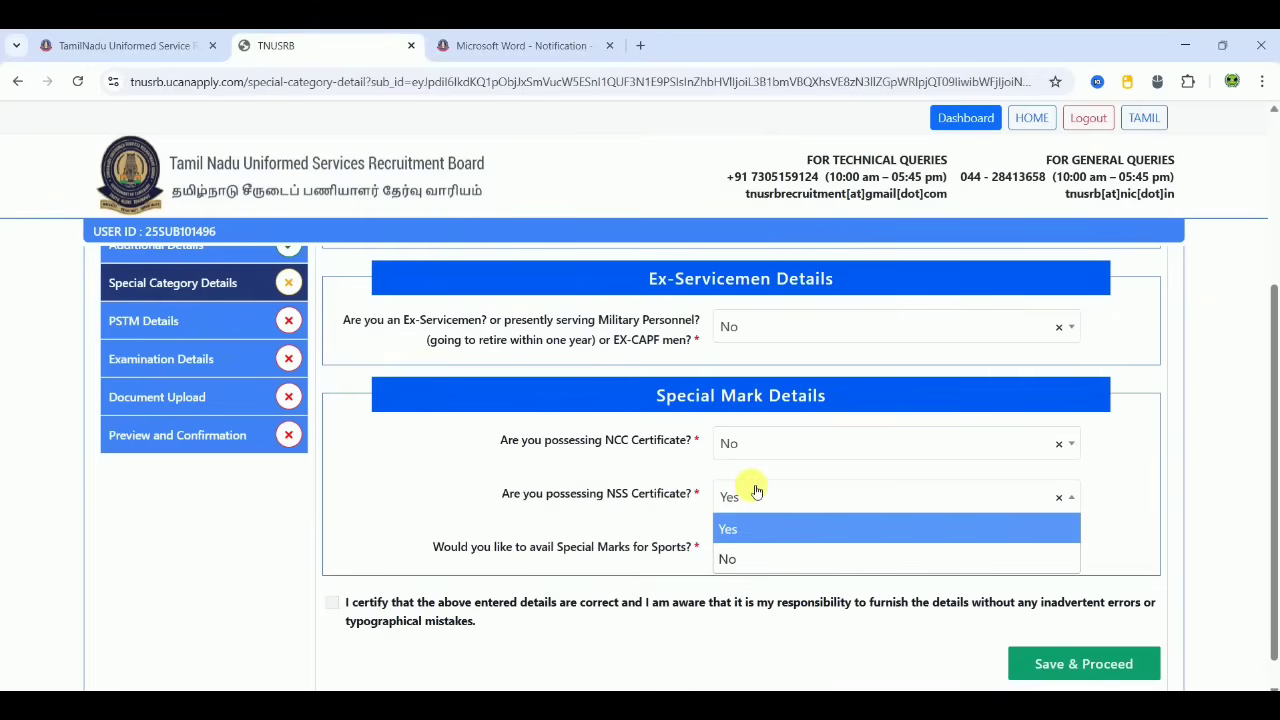
click(743, 559)
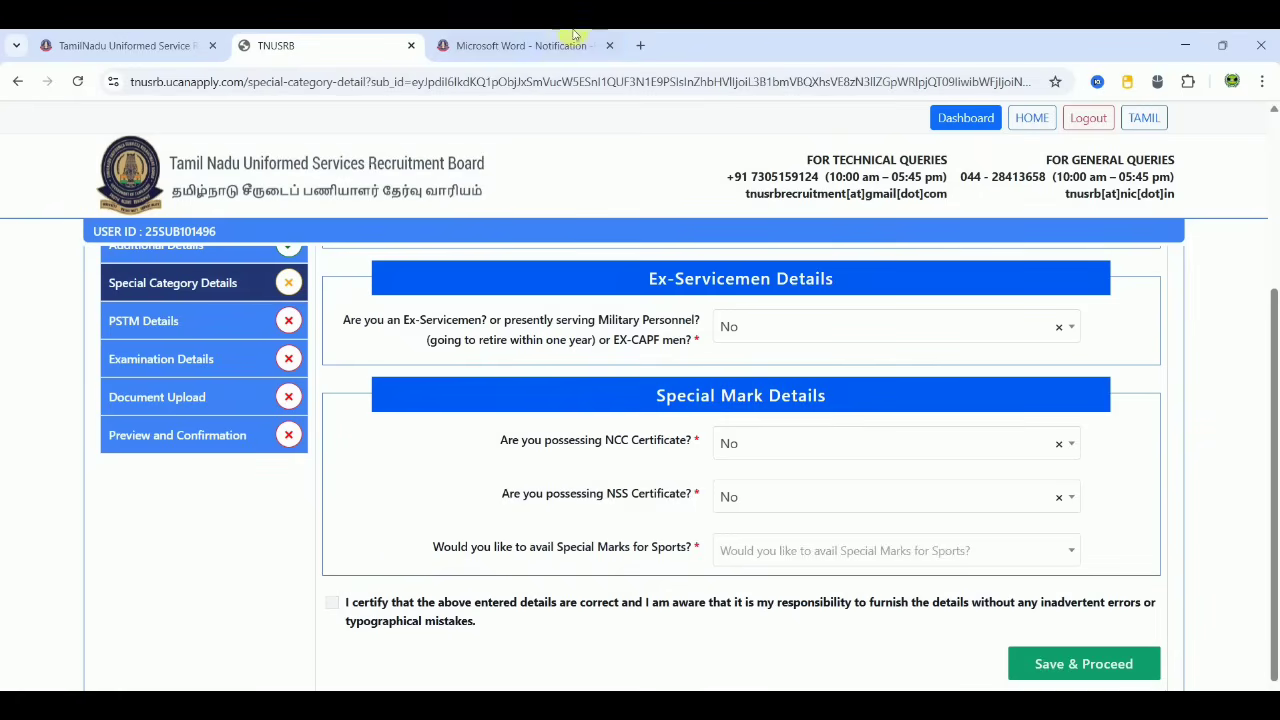
Check the sports special marks table in the notification PDF, then answer Yes to availing special marks for sports.
click(526, 46)
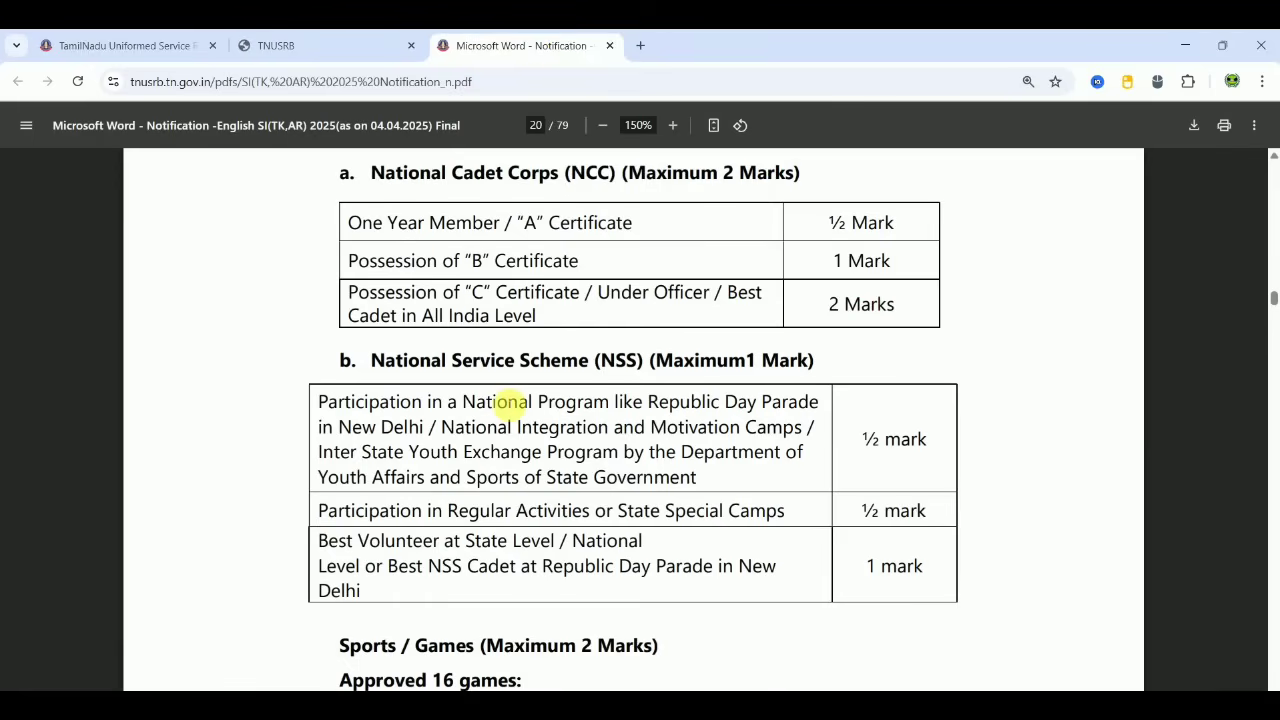
scroll(500, 405, down, 7)
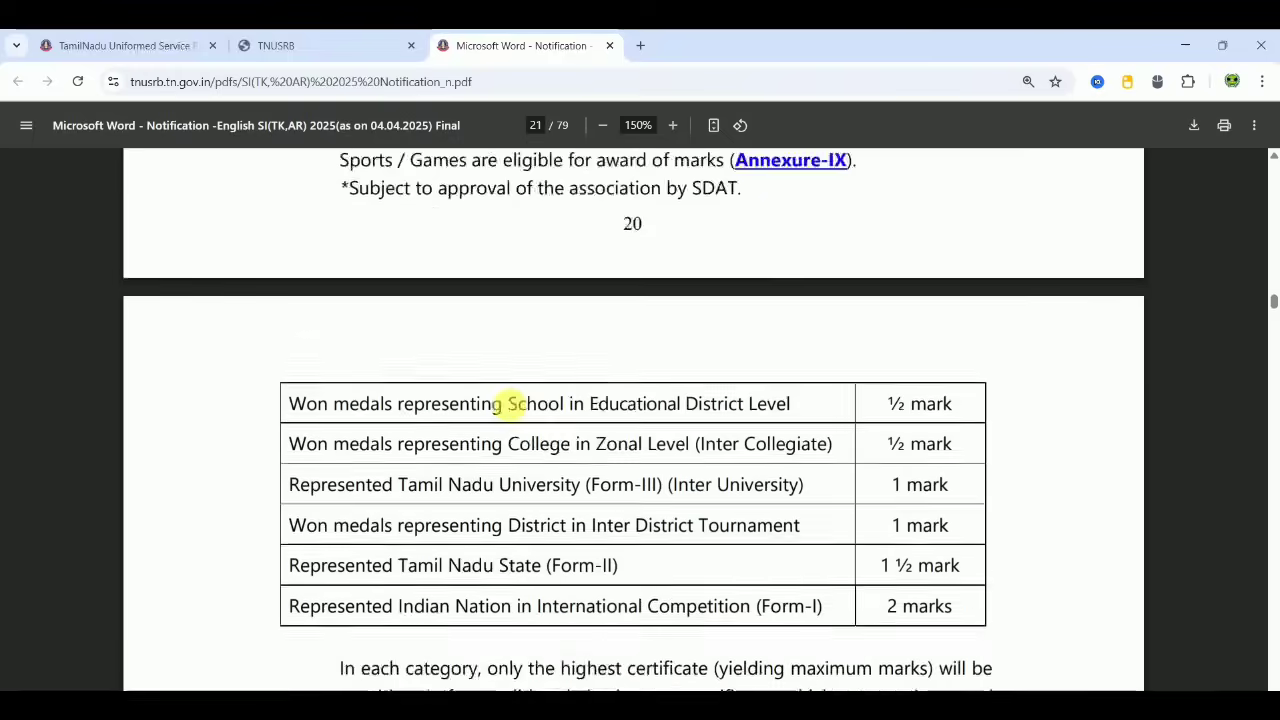
scroll(505, 403, down, 1)
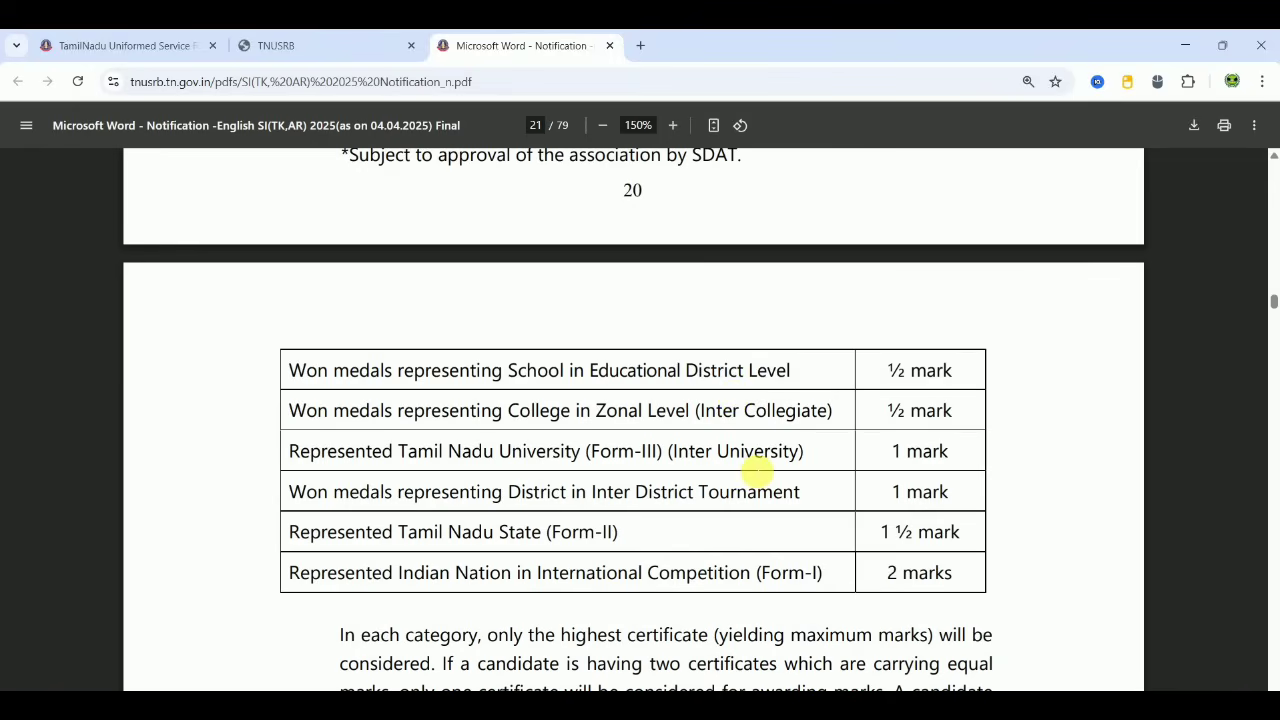
click(315, 48)
click(748, 545)
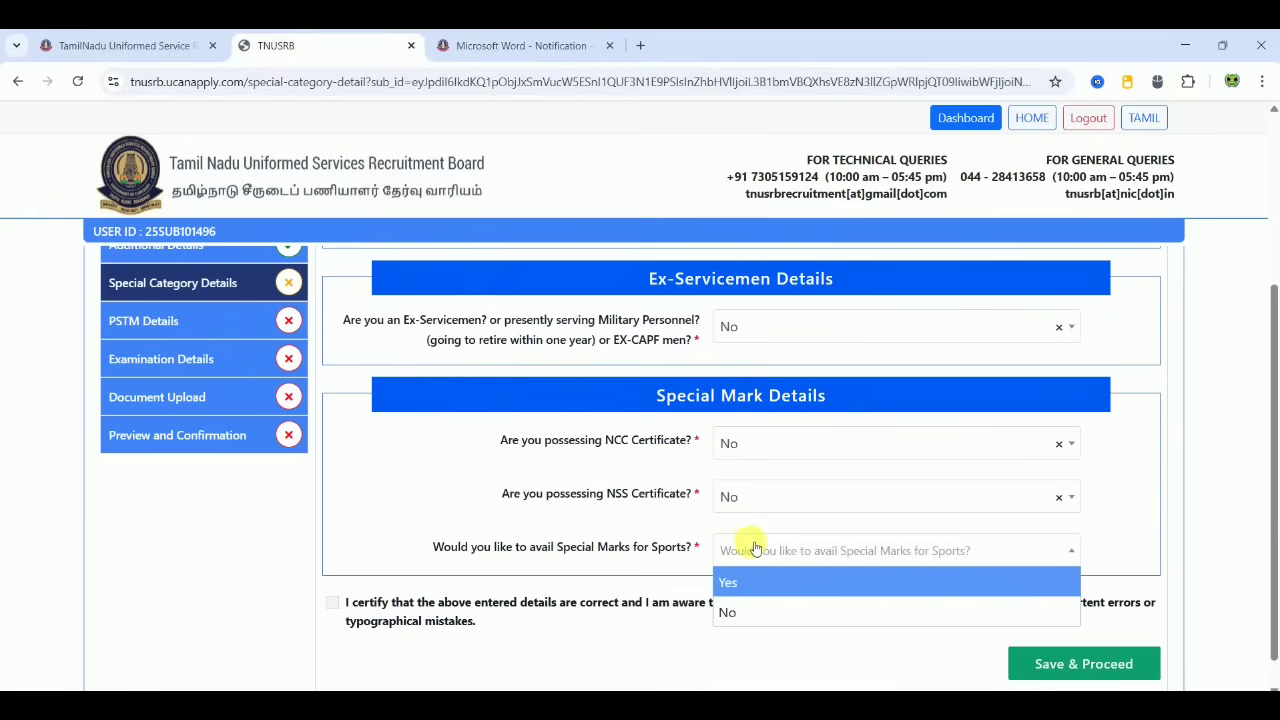
click(748, 588)
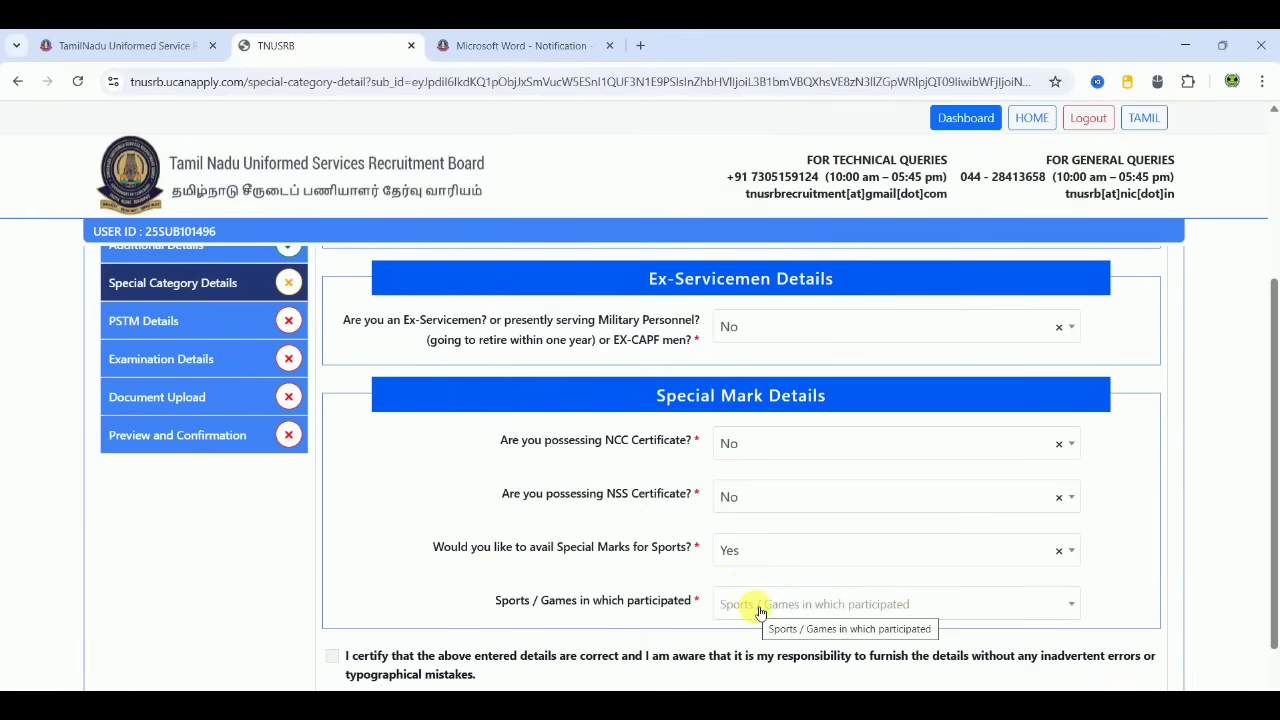
Change the sports special marks answer to No, certify the entered details, and save the special category section.
click(760, 552)
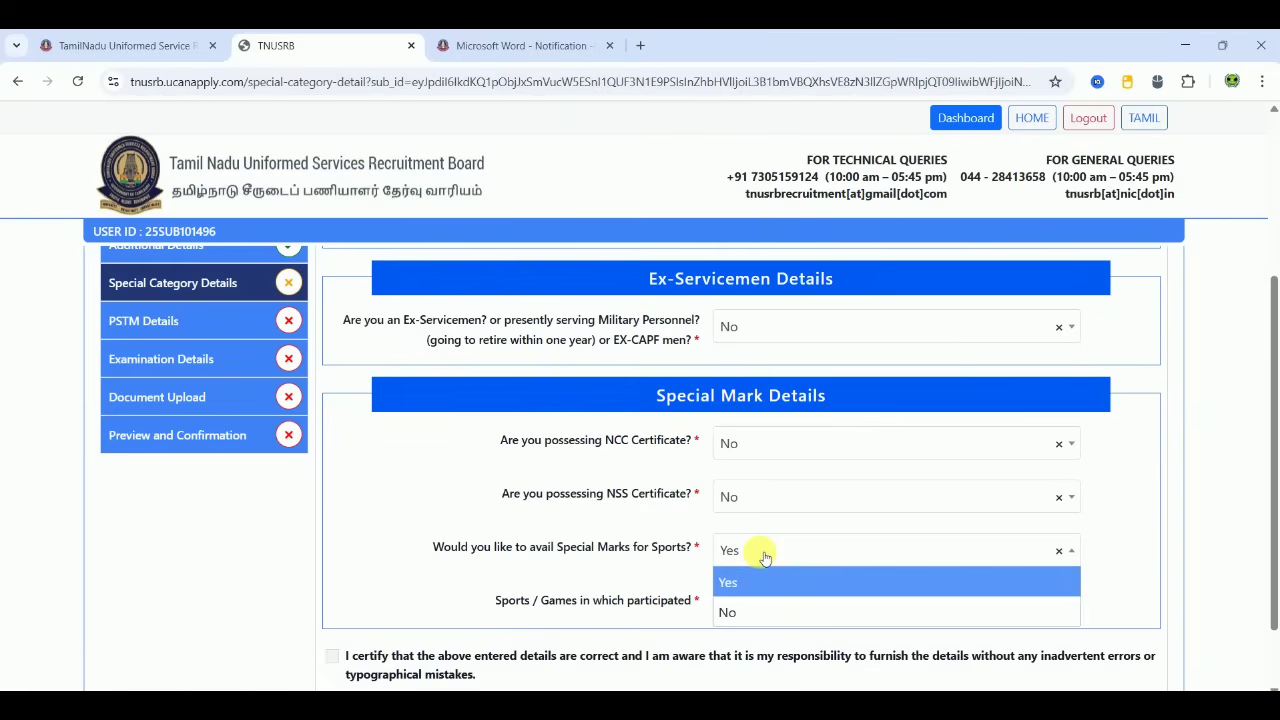
click(751, 614)
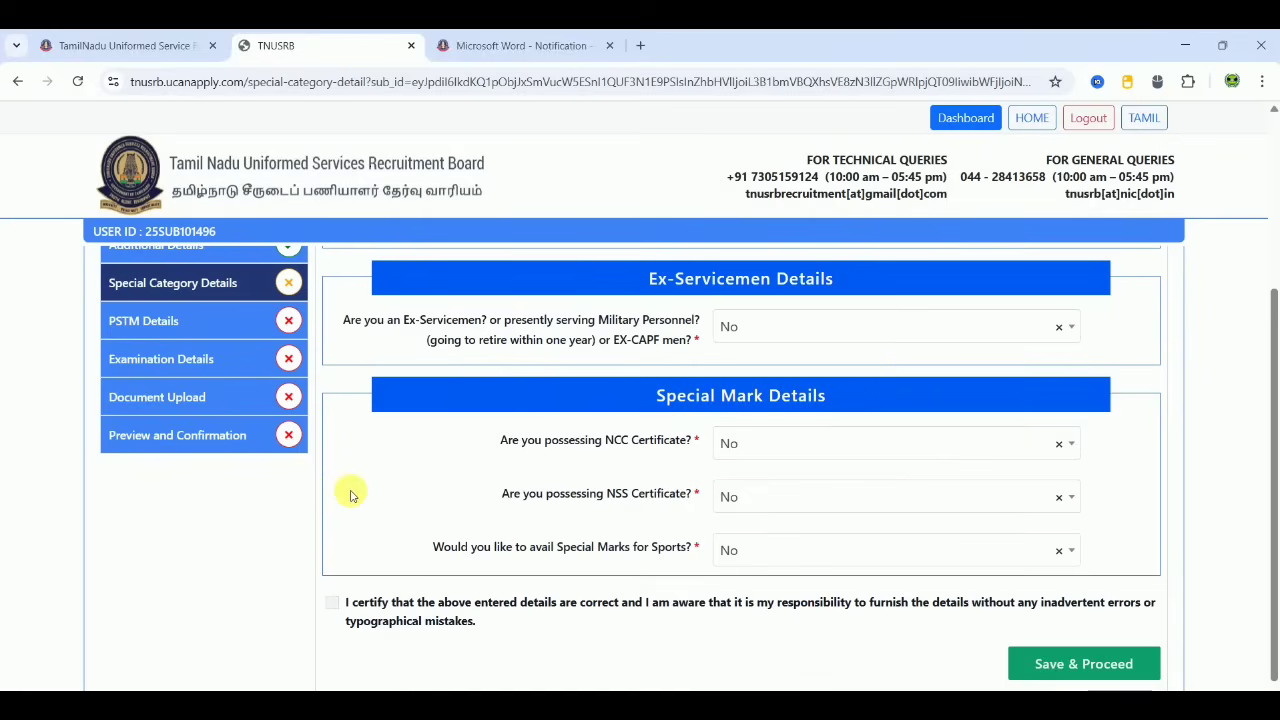
click(332, 601)
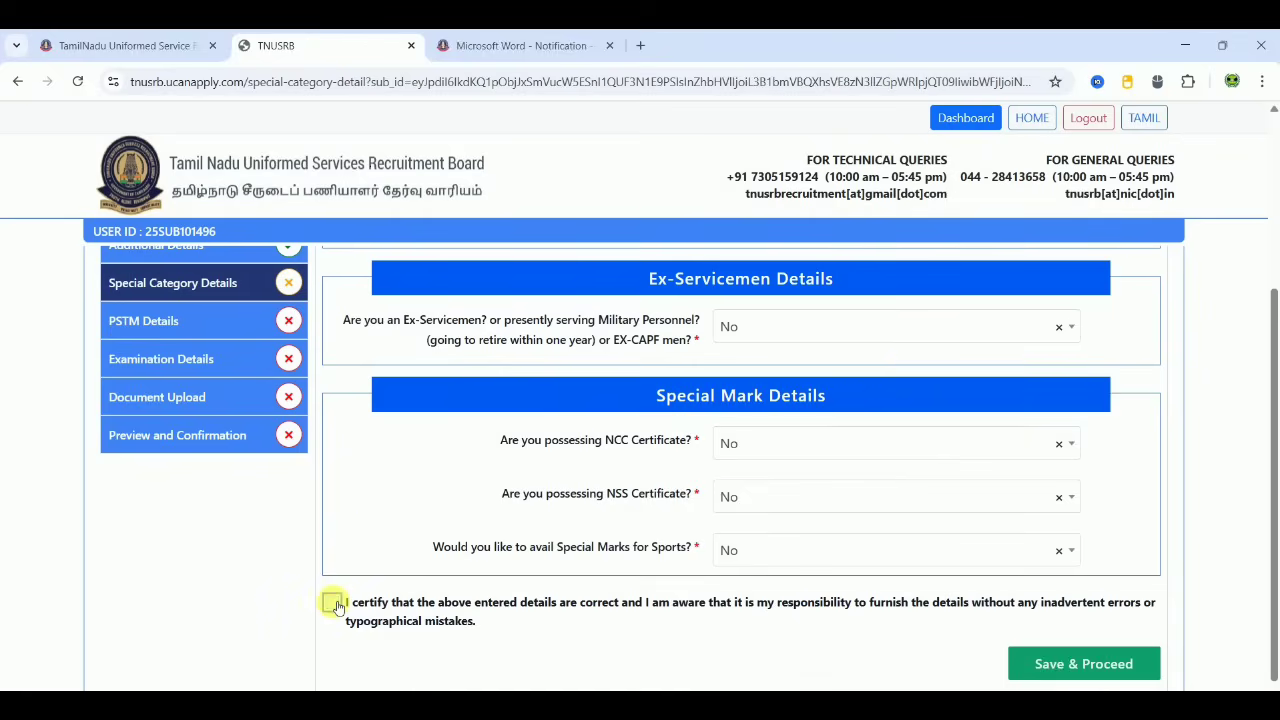
click(1090, 664)
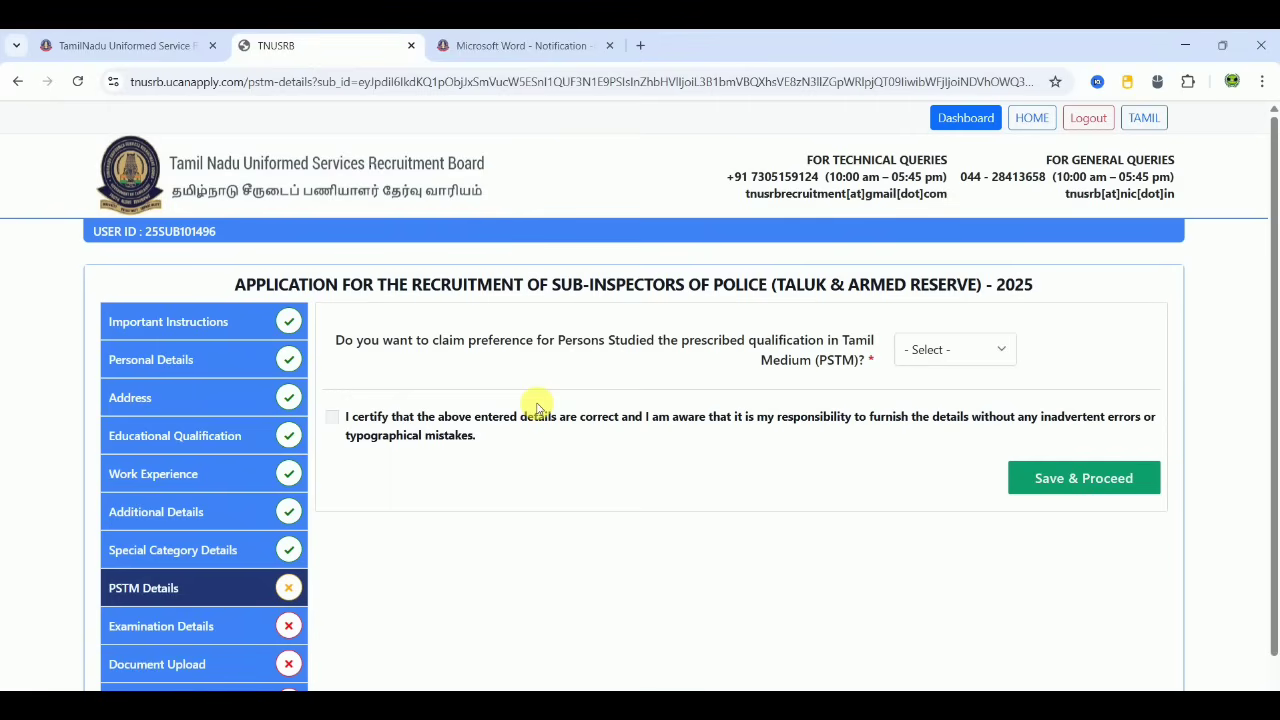
Answer Yes to claiming the Tamil medium (PSTM) preference and view the medium of instruction tables.
click(905, 349)
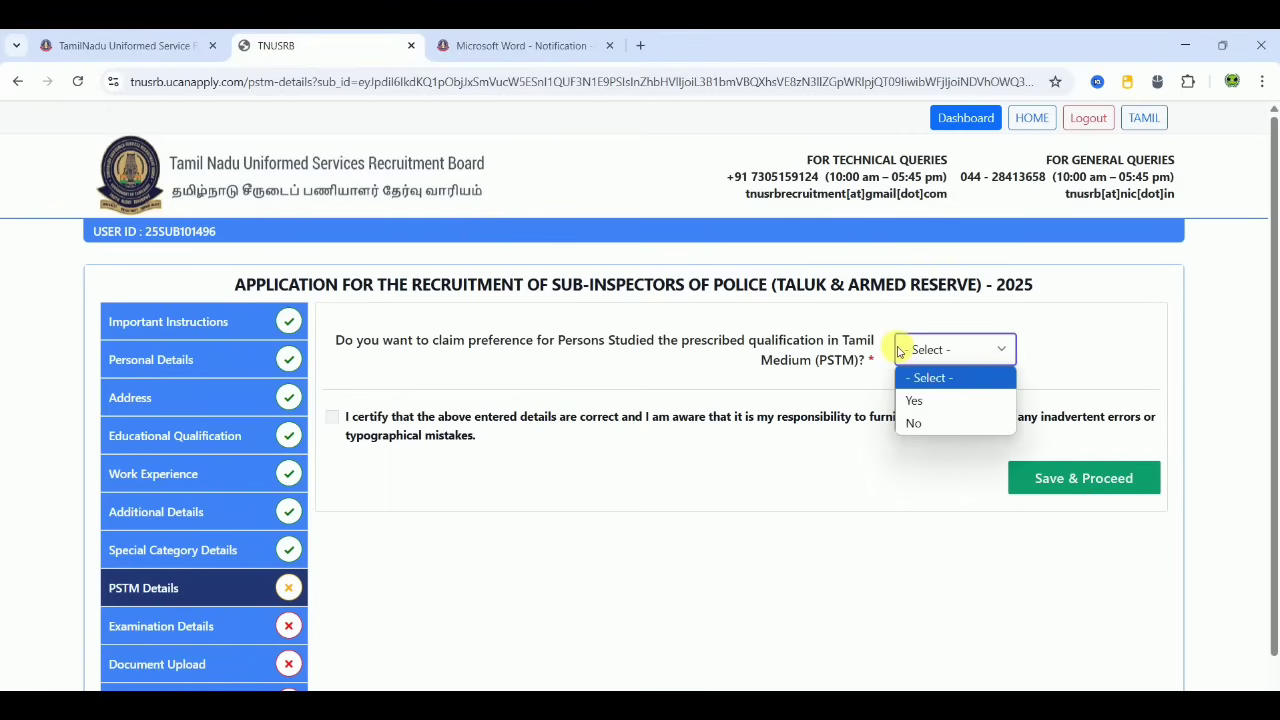
click(922, 402)
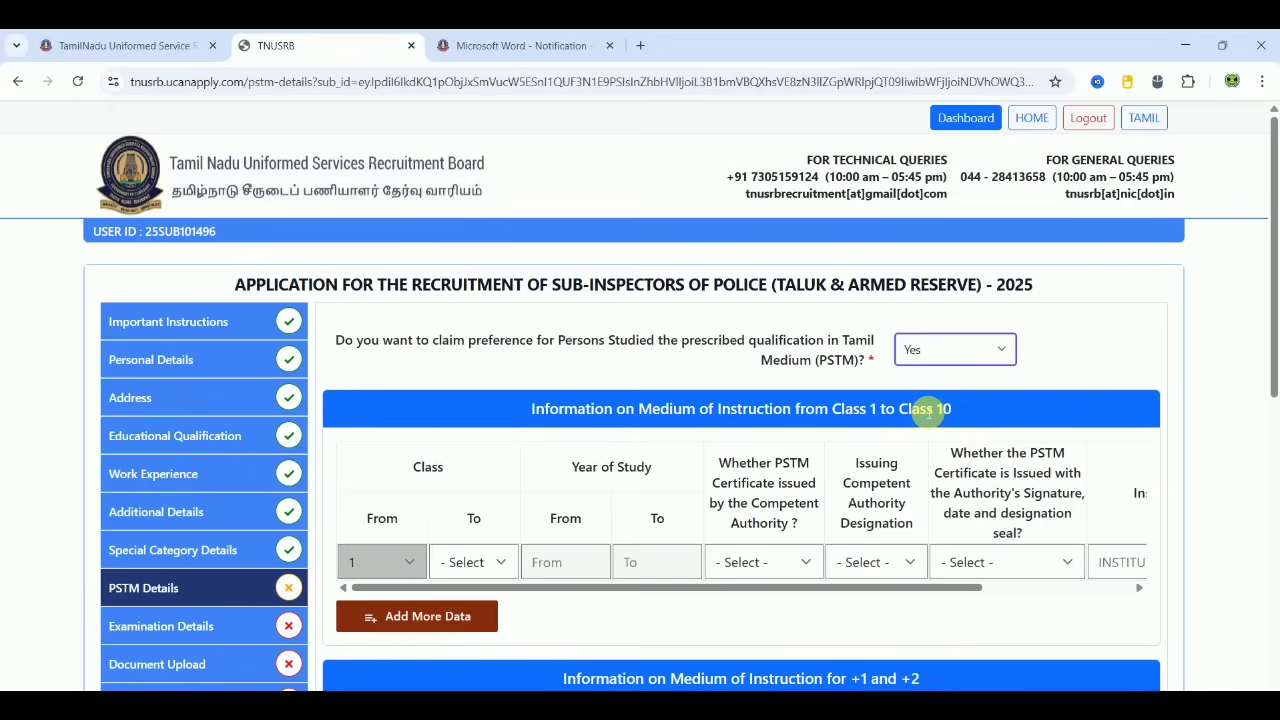
mouse_move(1275, 385)
mouse_down()
mouse_move(1273, 610)
mouse_move(1276, 365)
mouse_up()
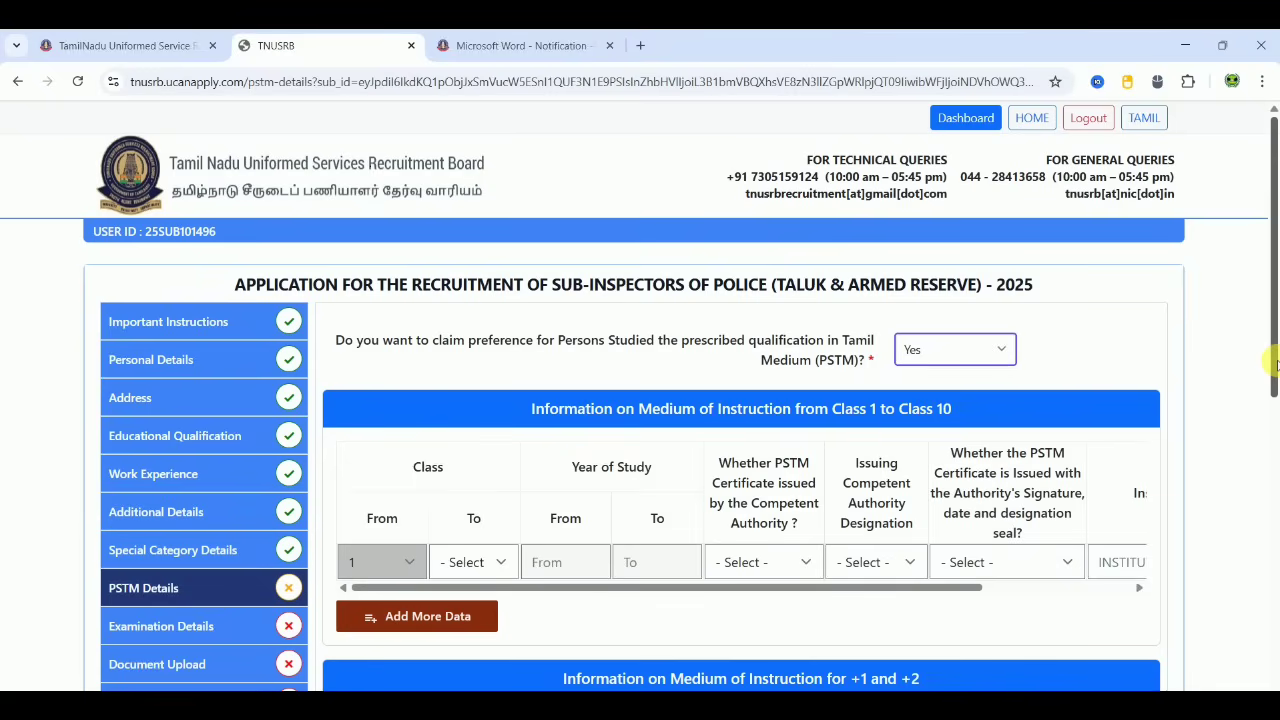
In the Class 1 to Class 10 table, set the end class to 5 and mark the PSTM certificate as issued by the competent authority.
click(1228, 339)
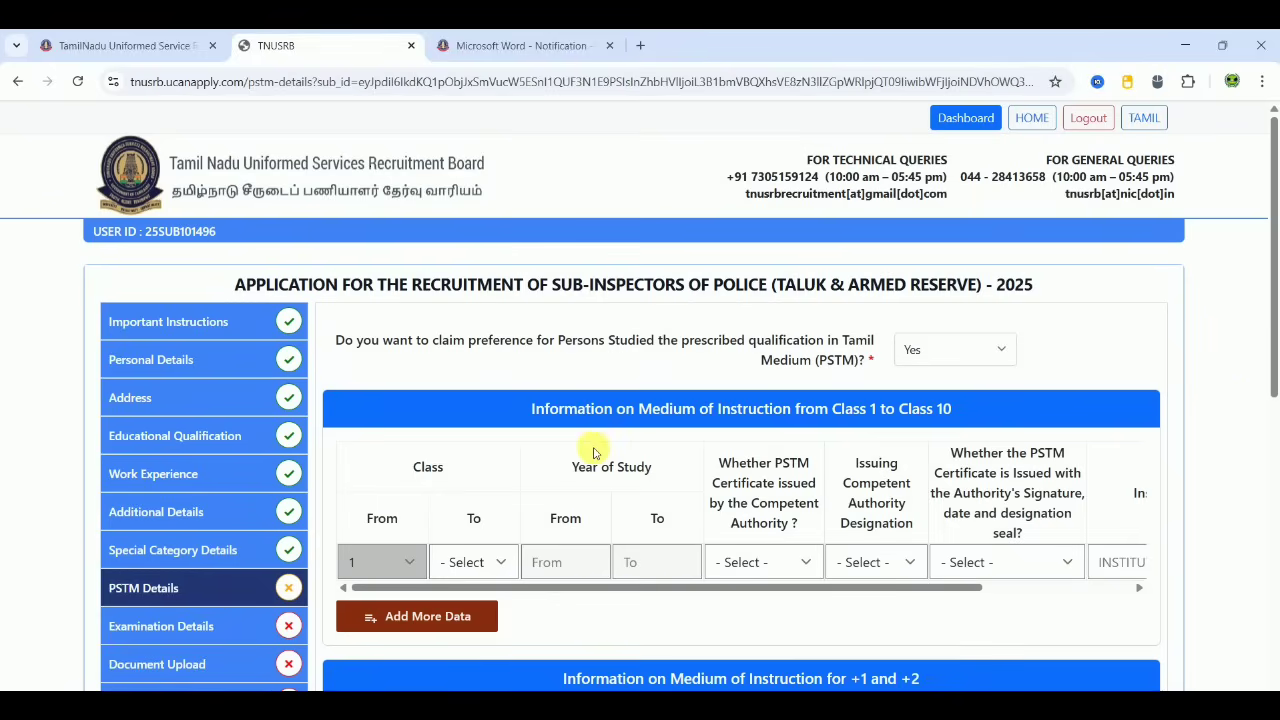
click(472, 562)
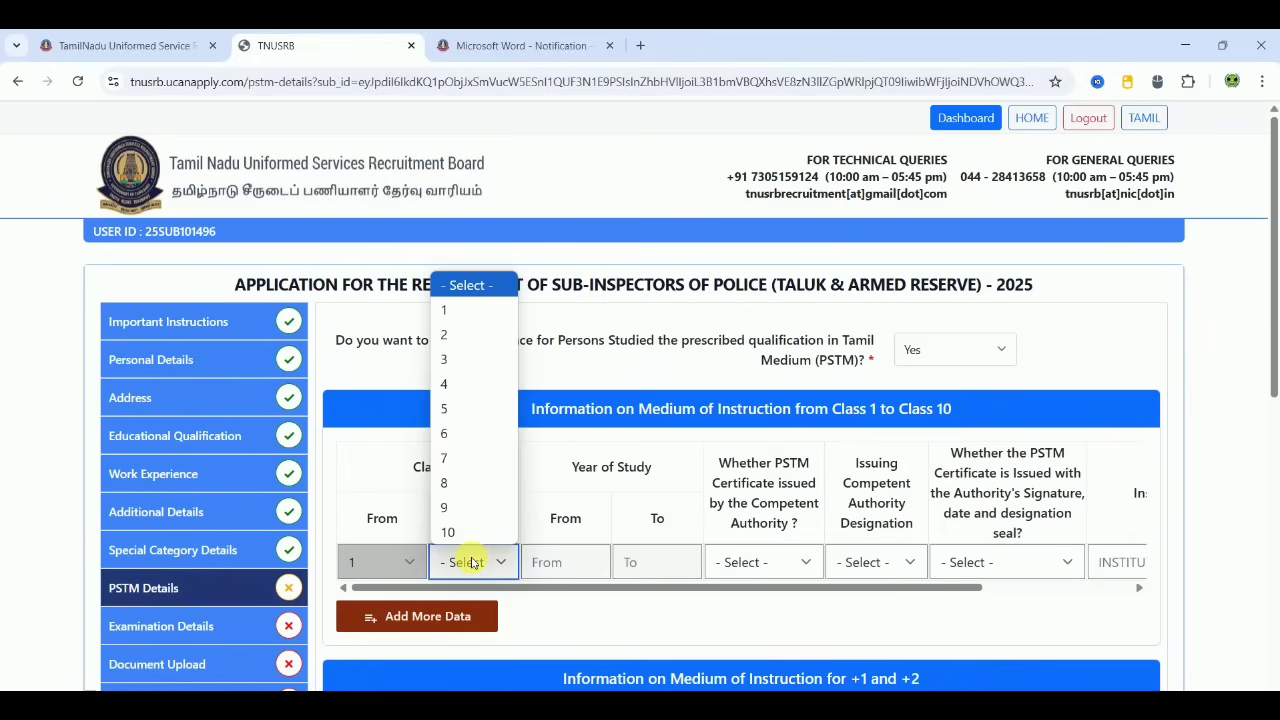
click(472, 410)
click(560, 562)
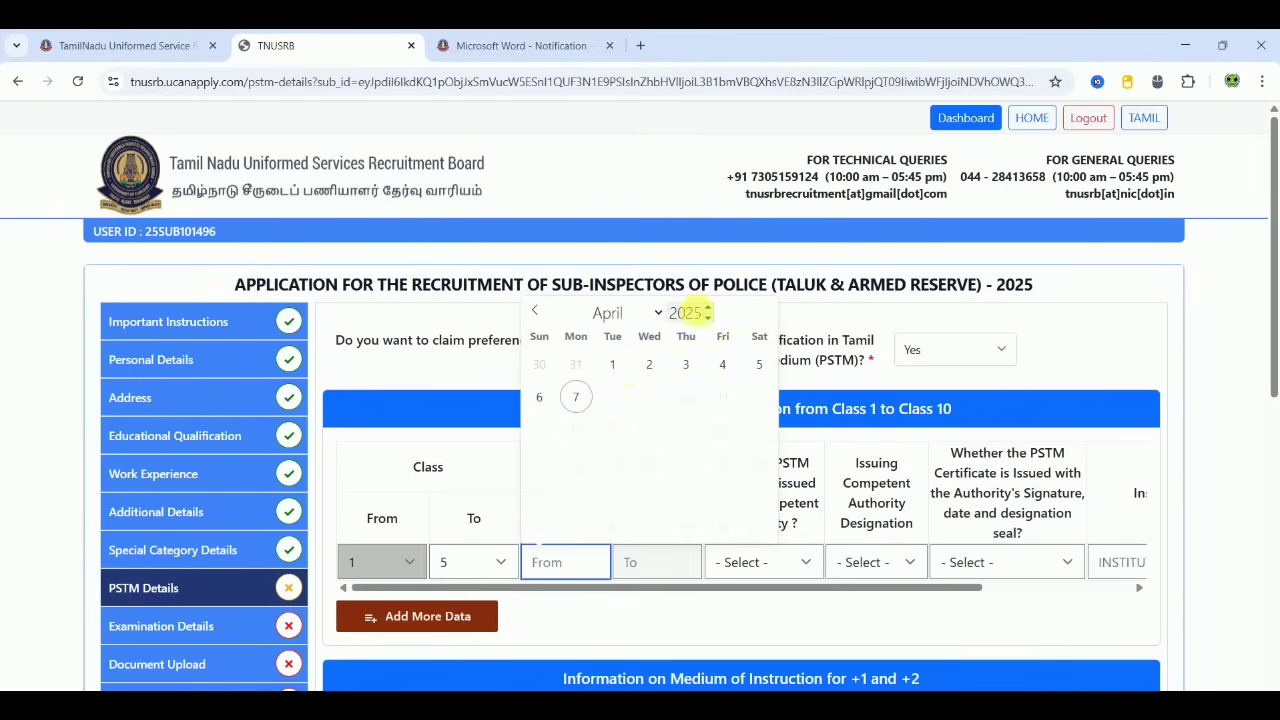
click(652, 574)
drag(731, 620, 772, 574)
click(780, 555)
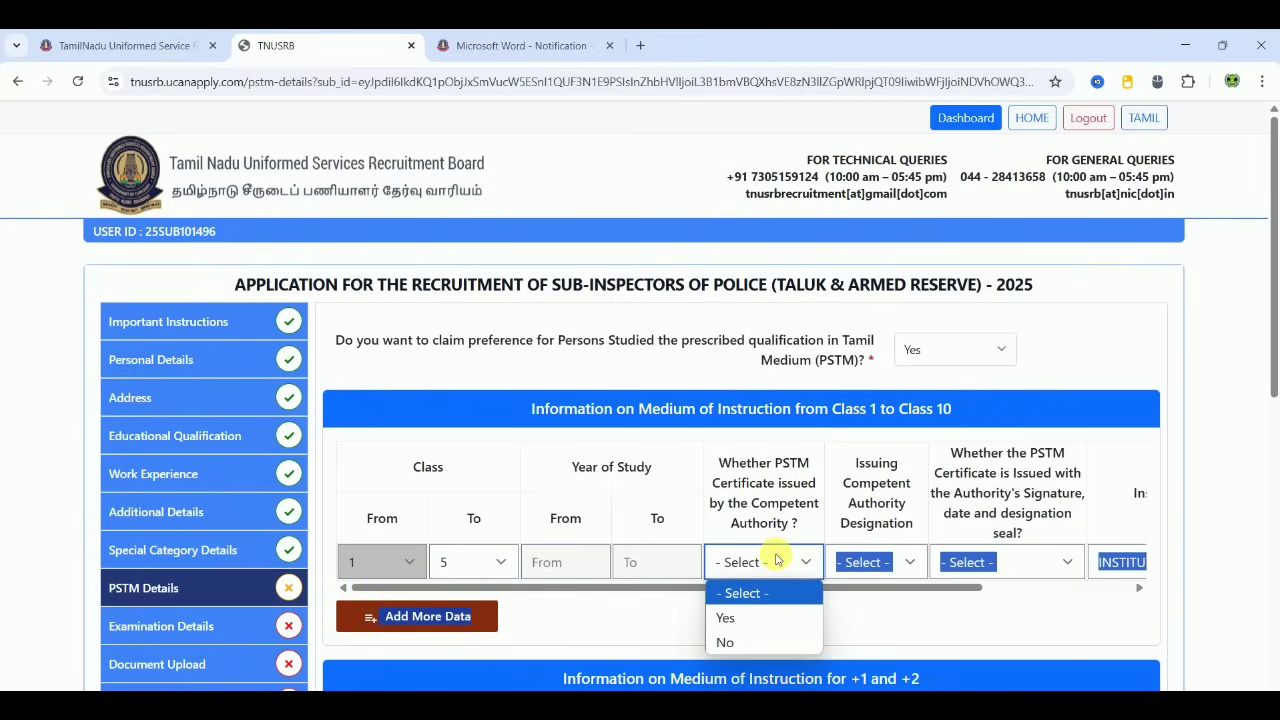
click(735, 615)
Set the Class 1 to 5 row's issuing authority to Principal and answer Yes to the signature, date and designation seal question.
click(890, 560)
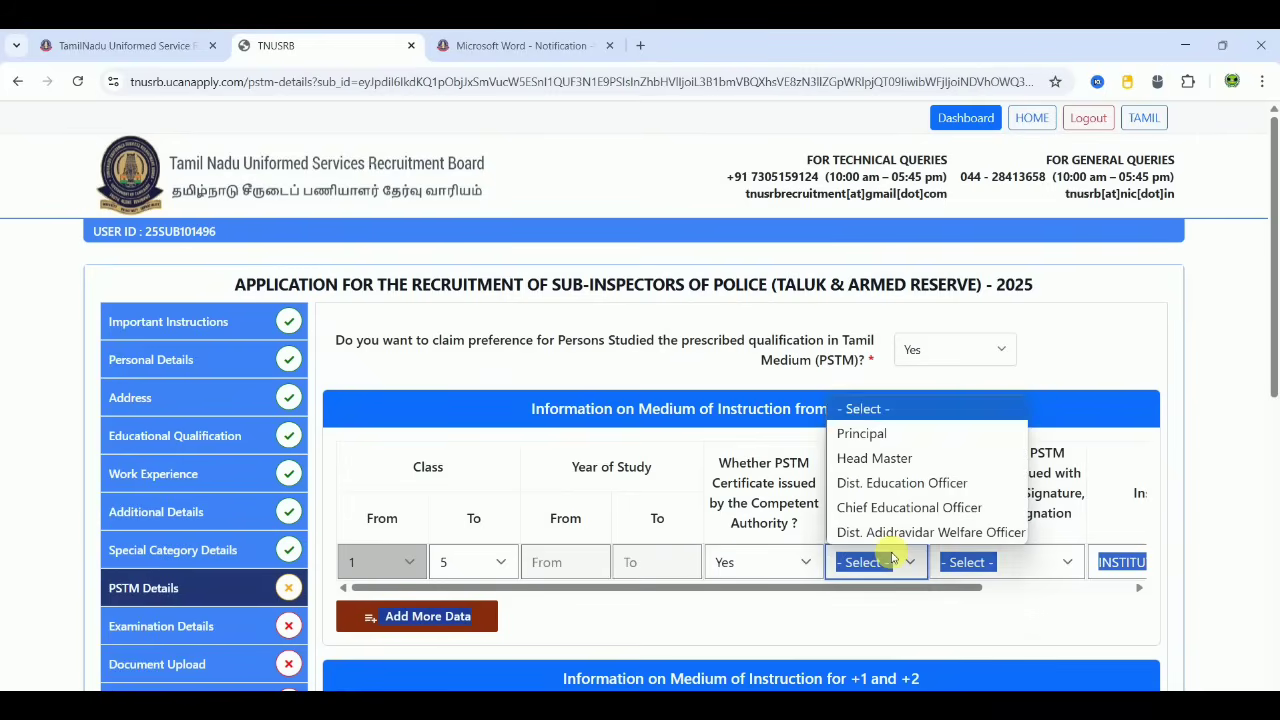
click(903, 441)
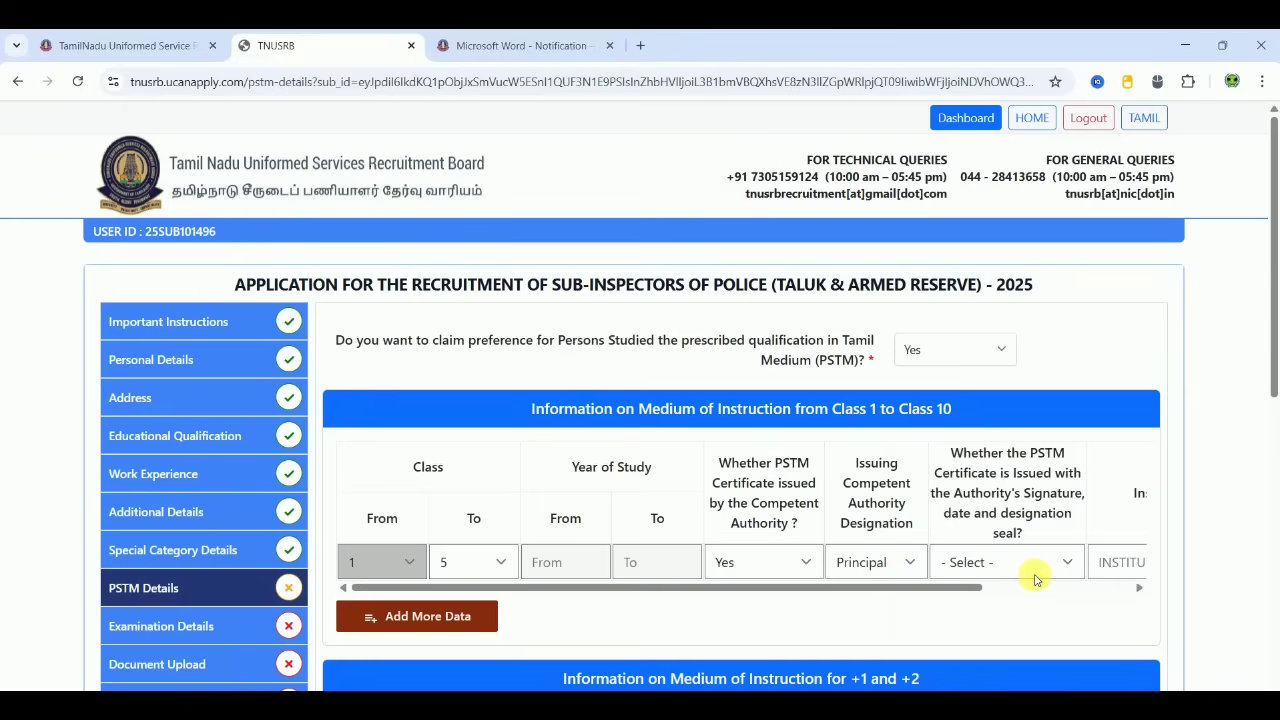
click(1035, 576)
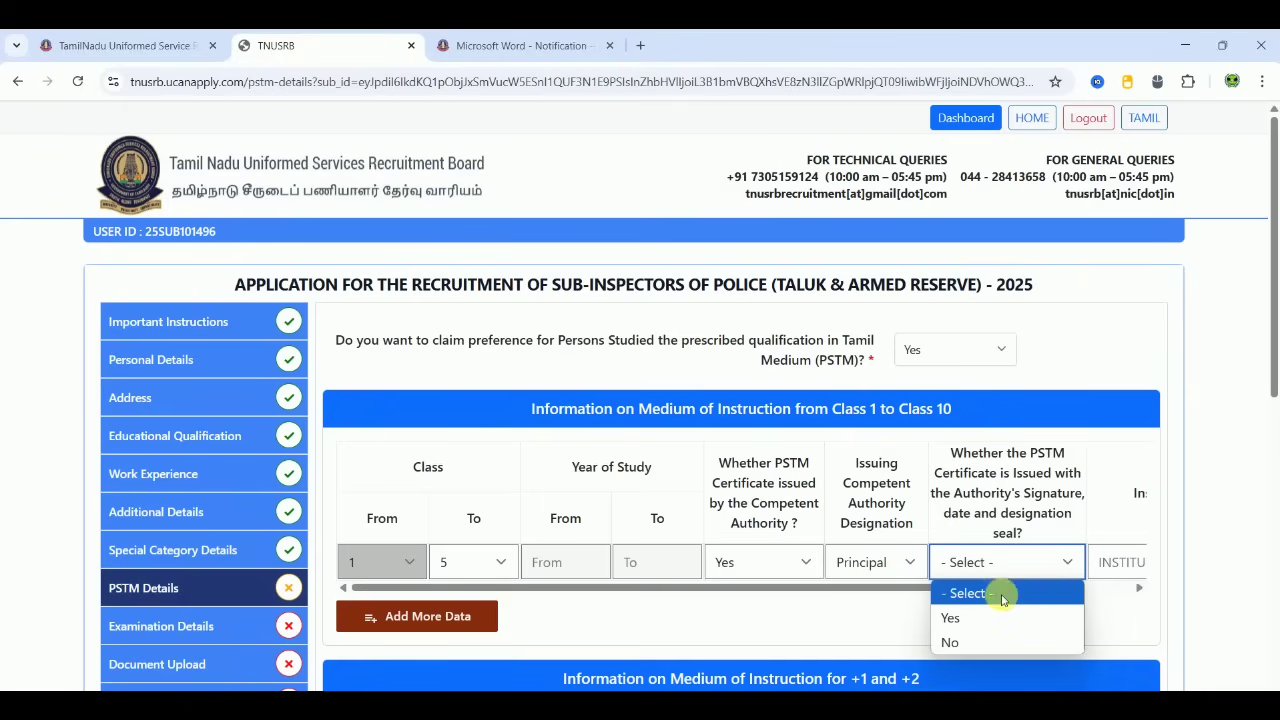
click(972, 617)
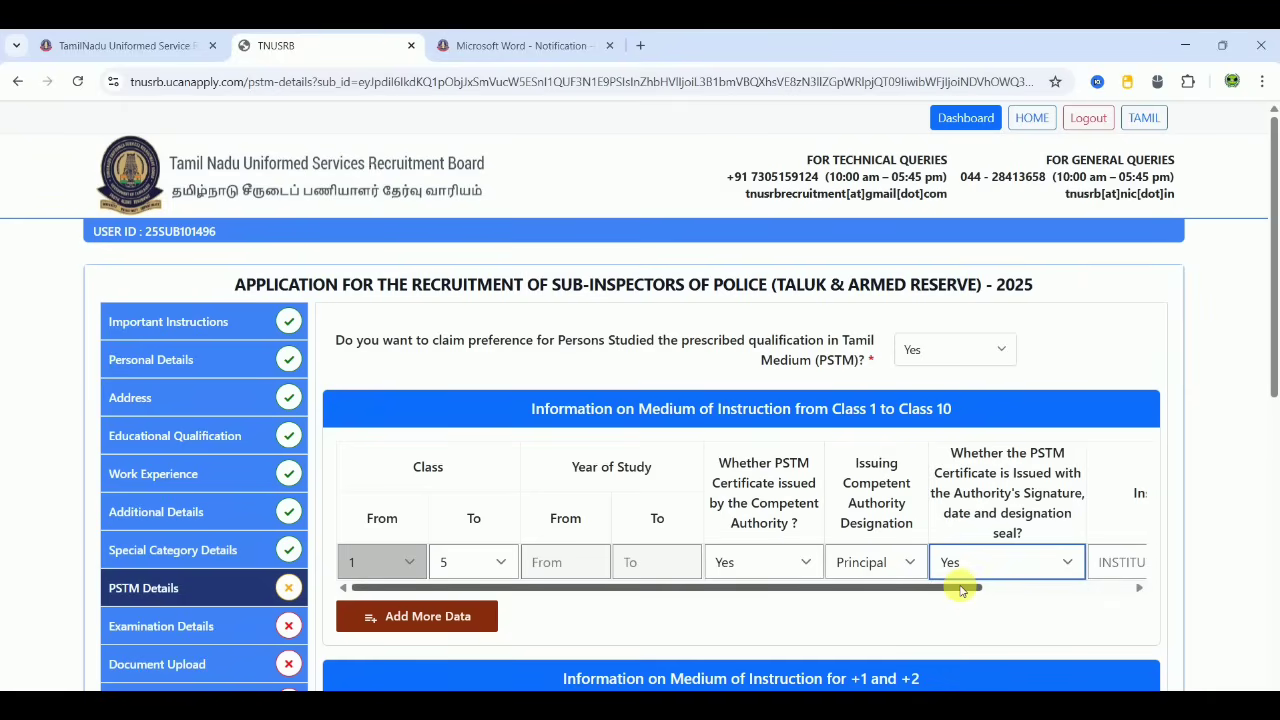
drag(962, 590, 714, 645)
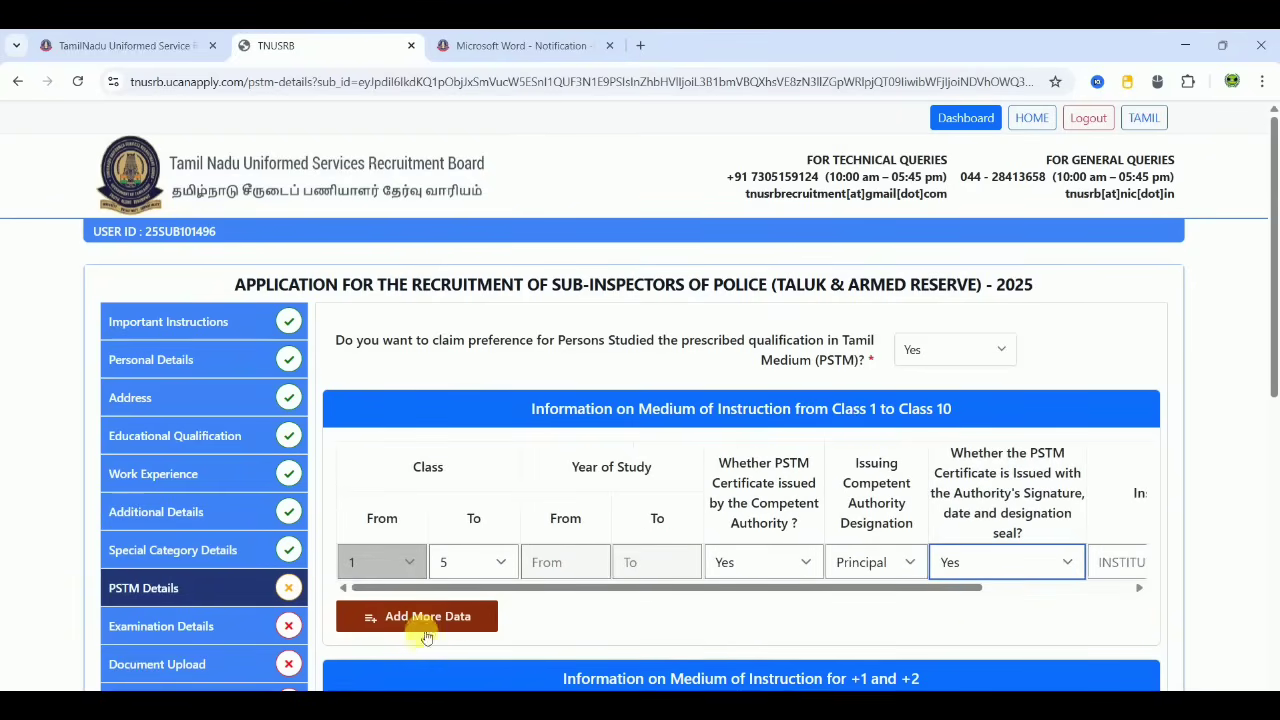
click(389, 568)
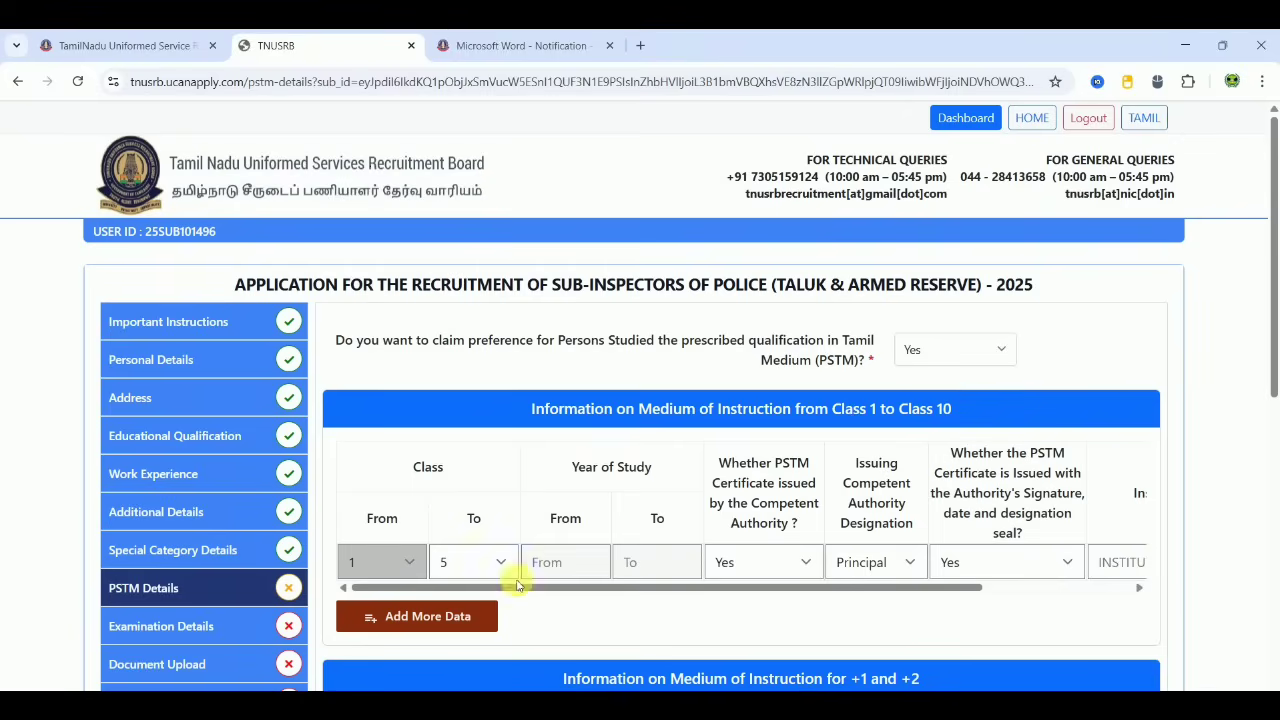
Fill the +1 and +2 row with end class 12, PSTM certificate issued Yes, authority Principal, and signature and seal Yes.
scroll(1222, 404, down, 4)
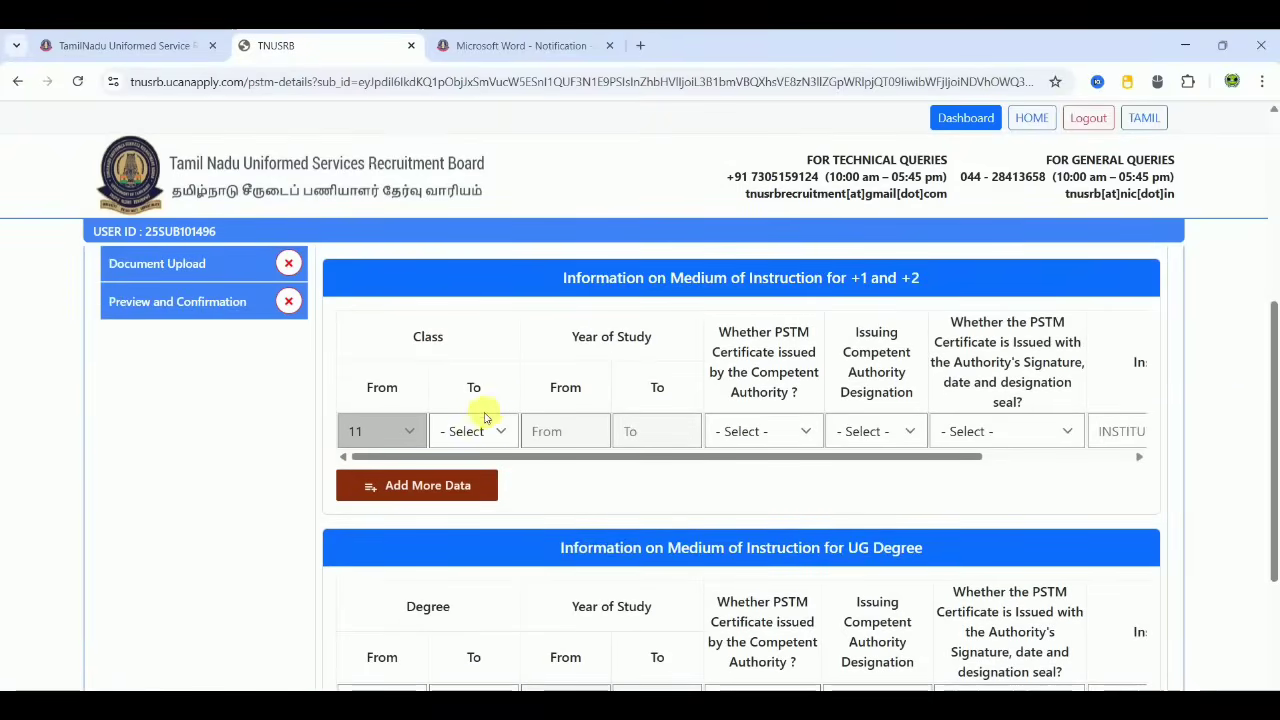
click(465, 431)
click(462, 510)
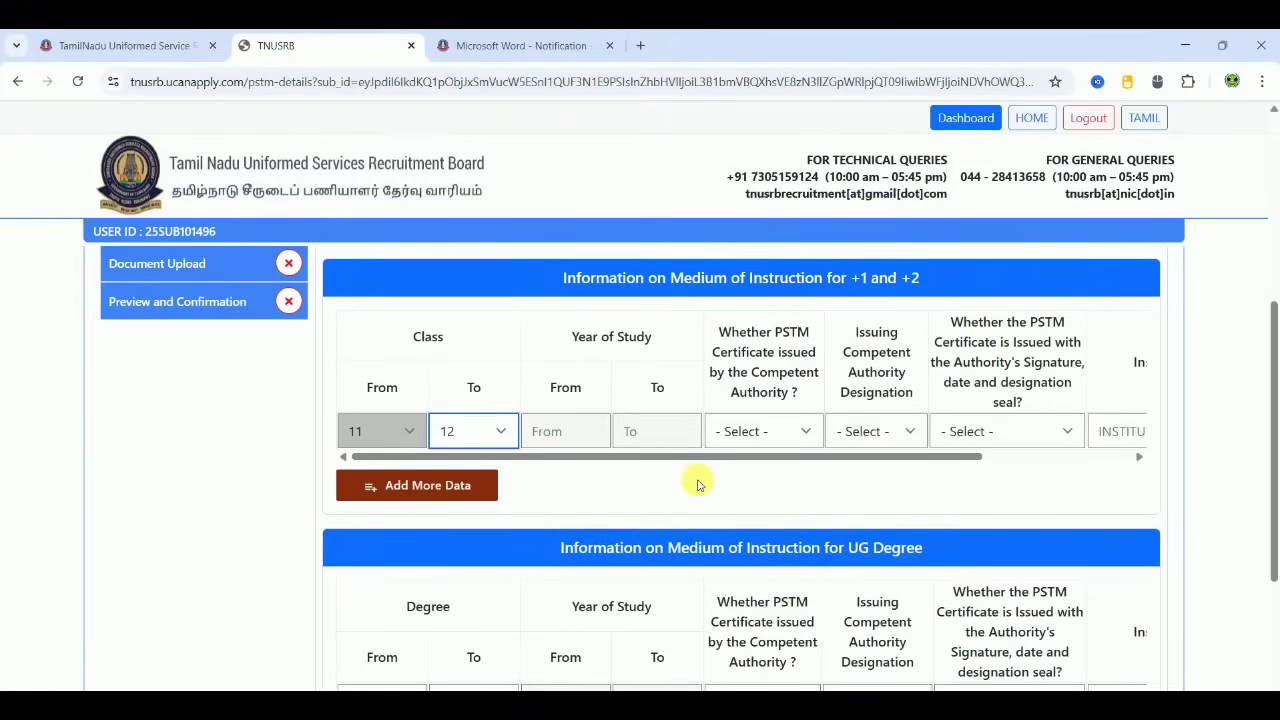
click(756, 431)
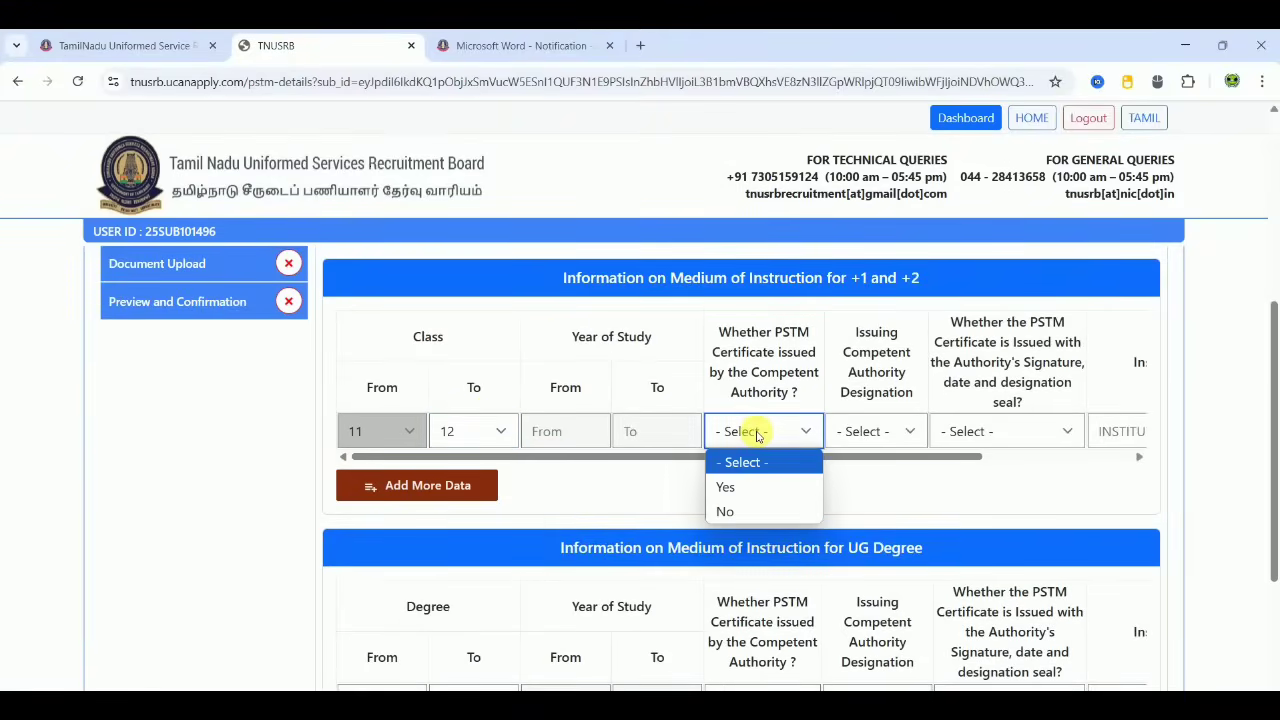
click(743, 484)
click(851, 431)
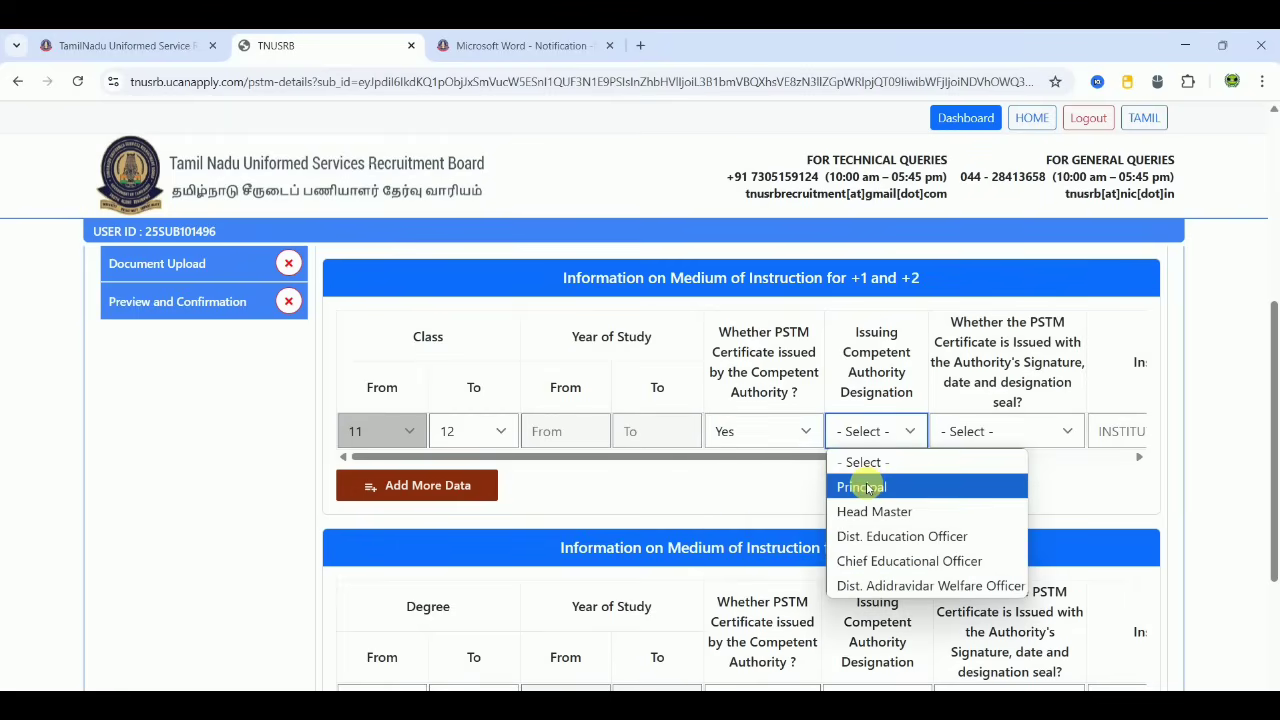
click(860, 487)
click(975, 433)
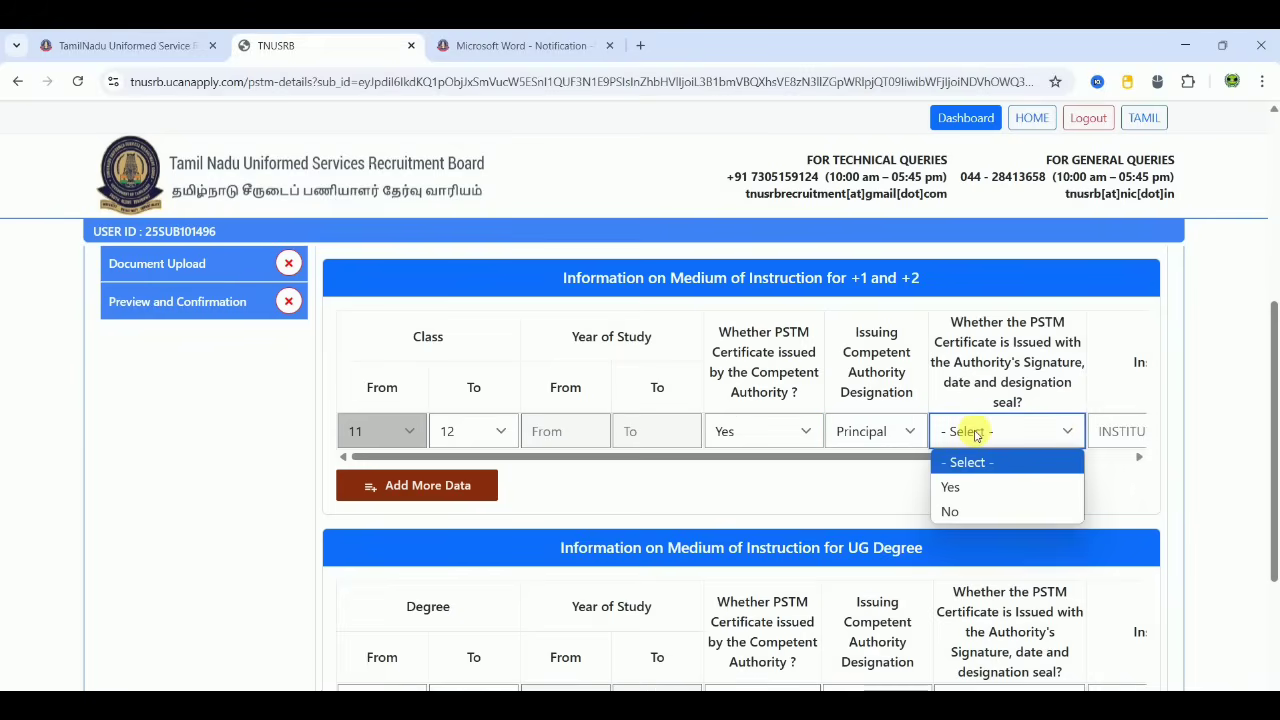
click(971, 487)
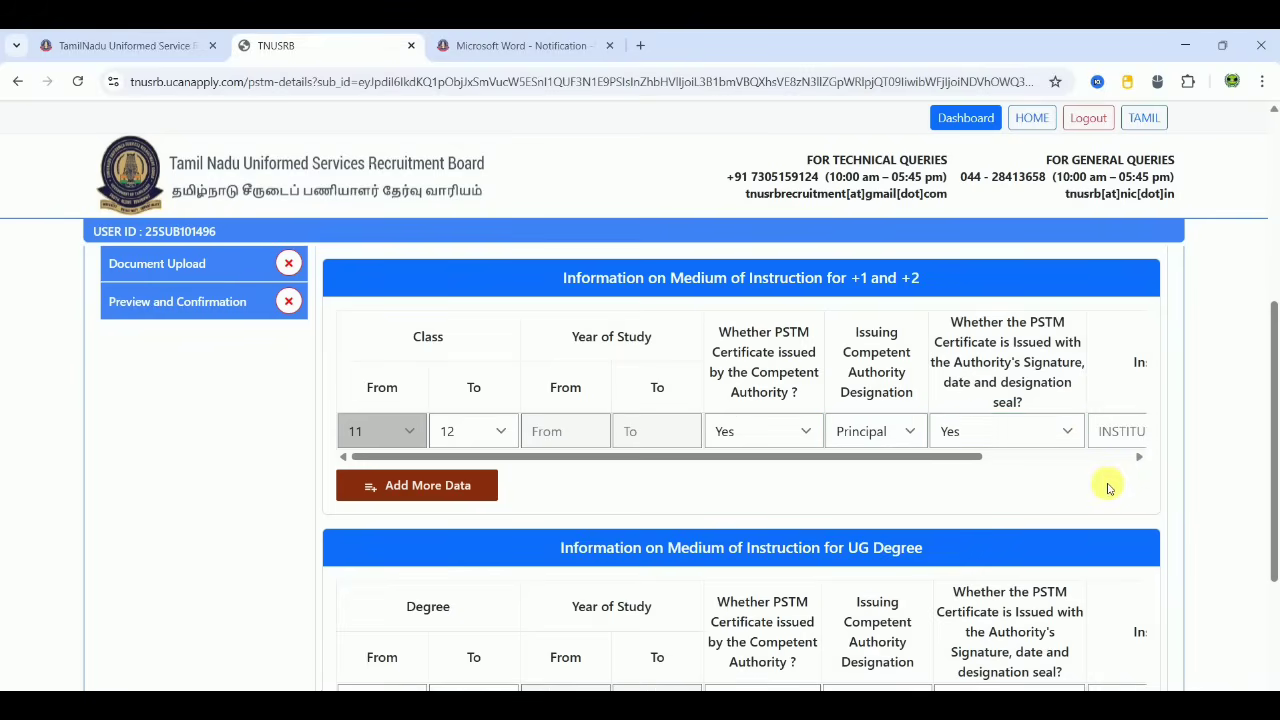
In the UG degree table, set 1st year to 3rd year and certificate issued to Yes, and view the remaining columns through Institution Address.
scroll(1105, 486, down, 3)
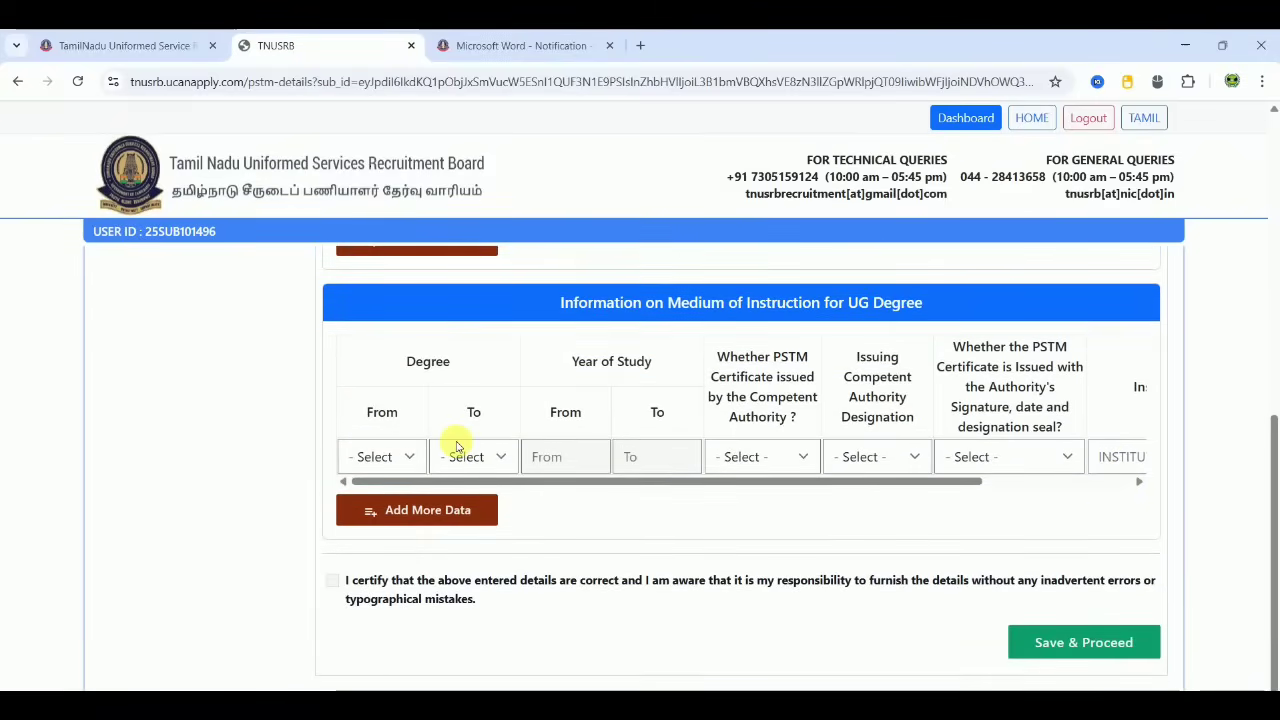
click(398, 457)
click(383, 512)
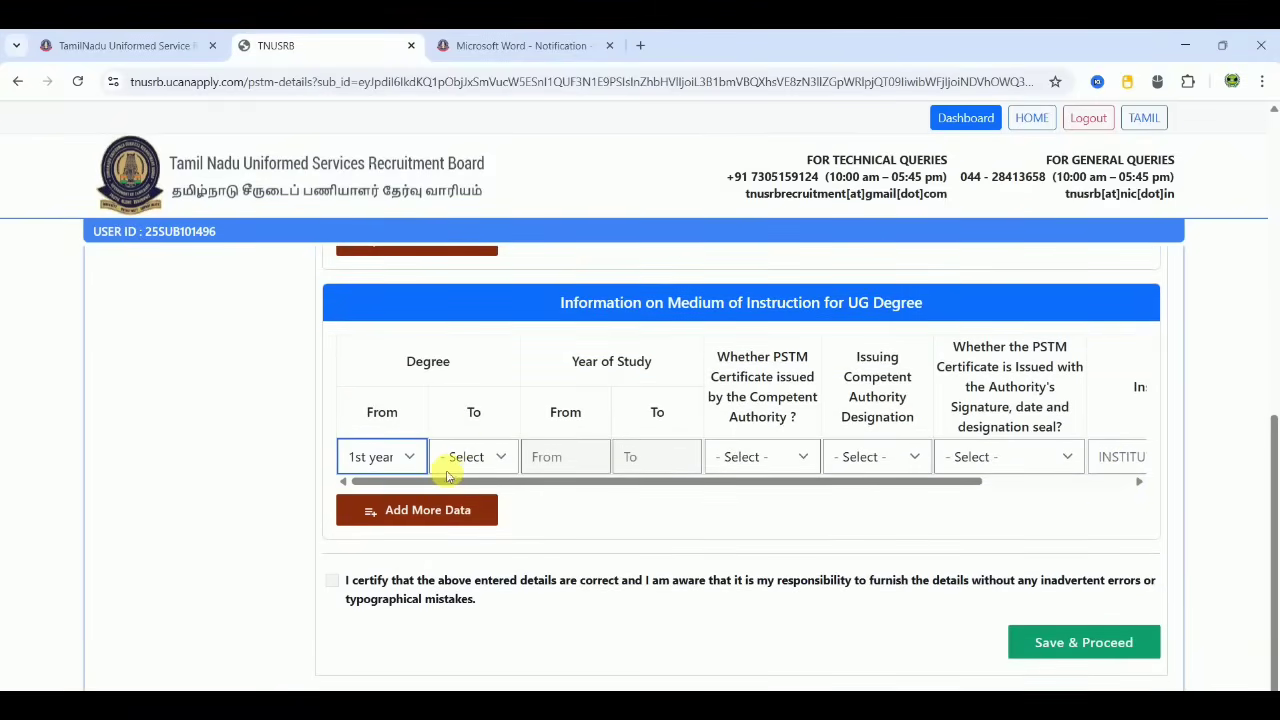
click(451, 462)
click(460, 562)
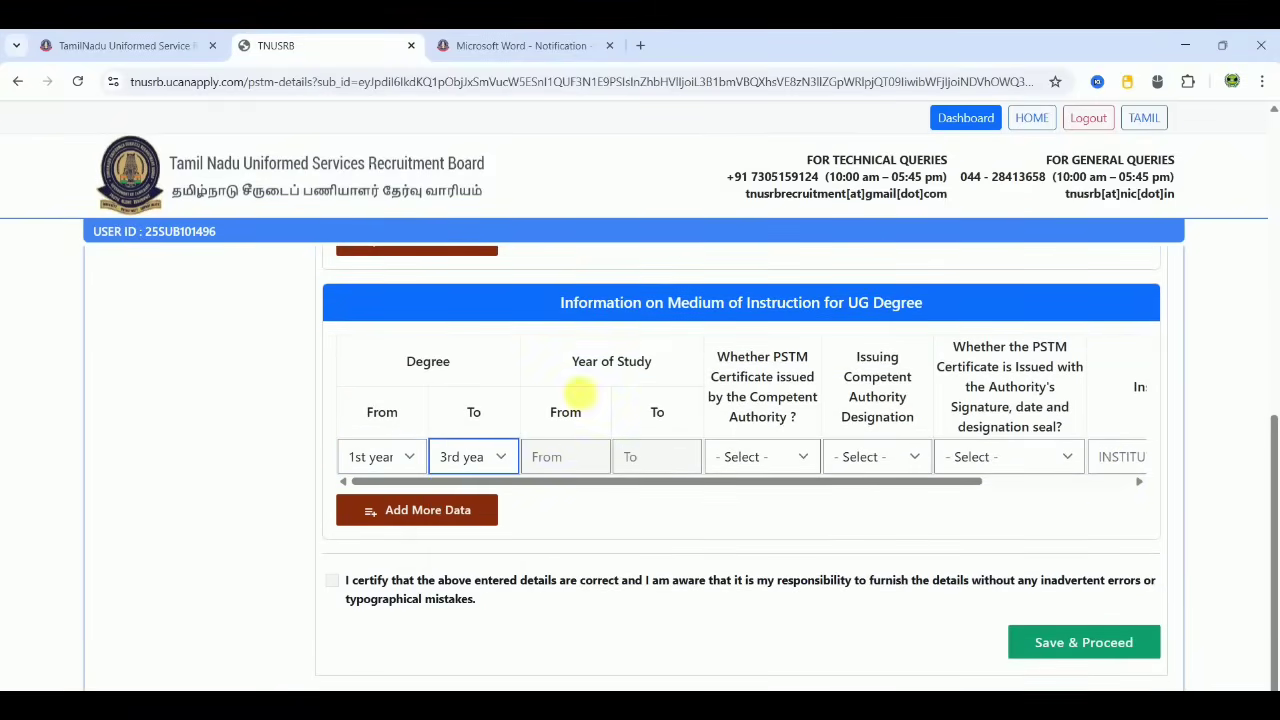
click(735, 457)
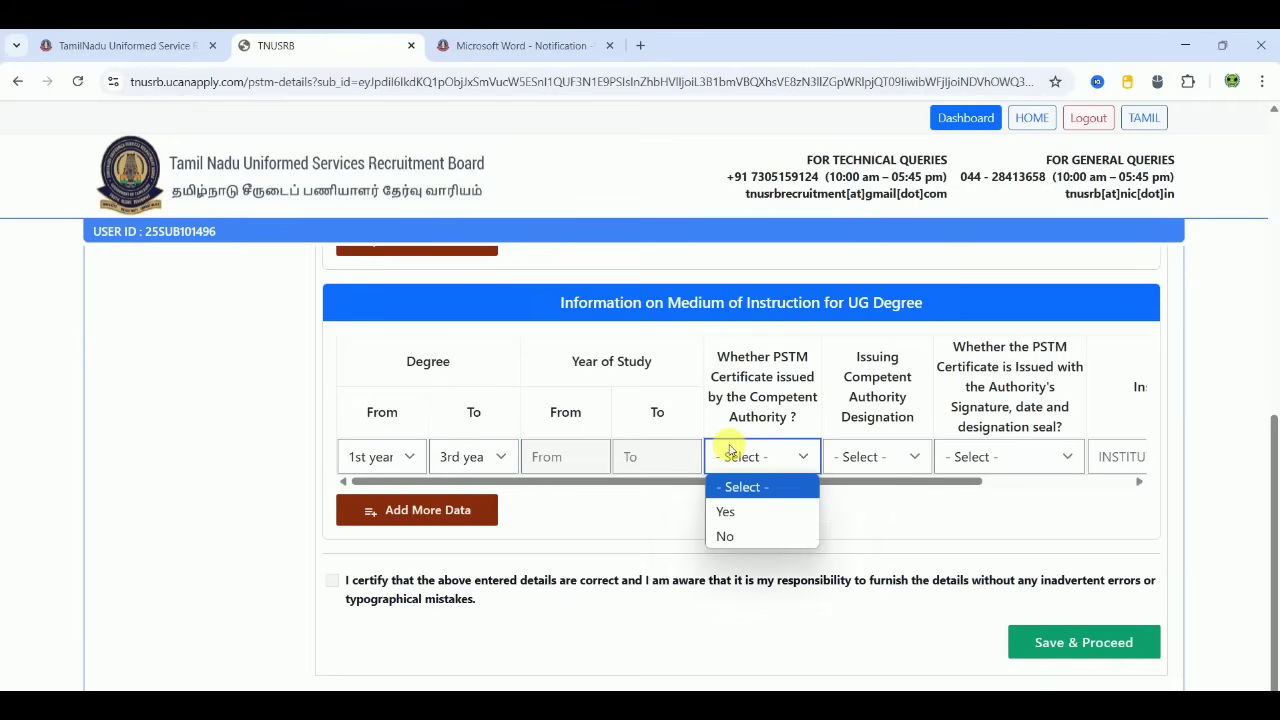
click(750, 510)
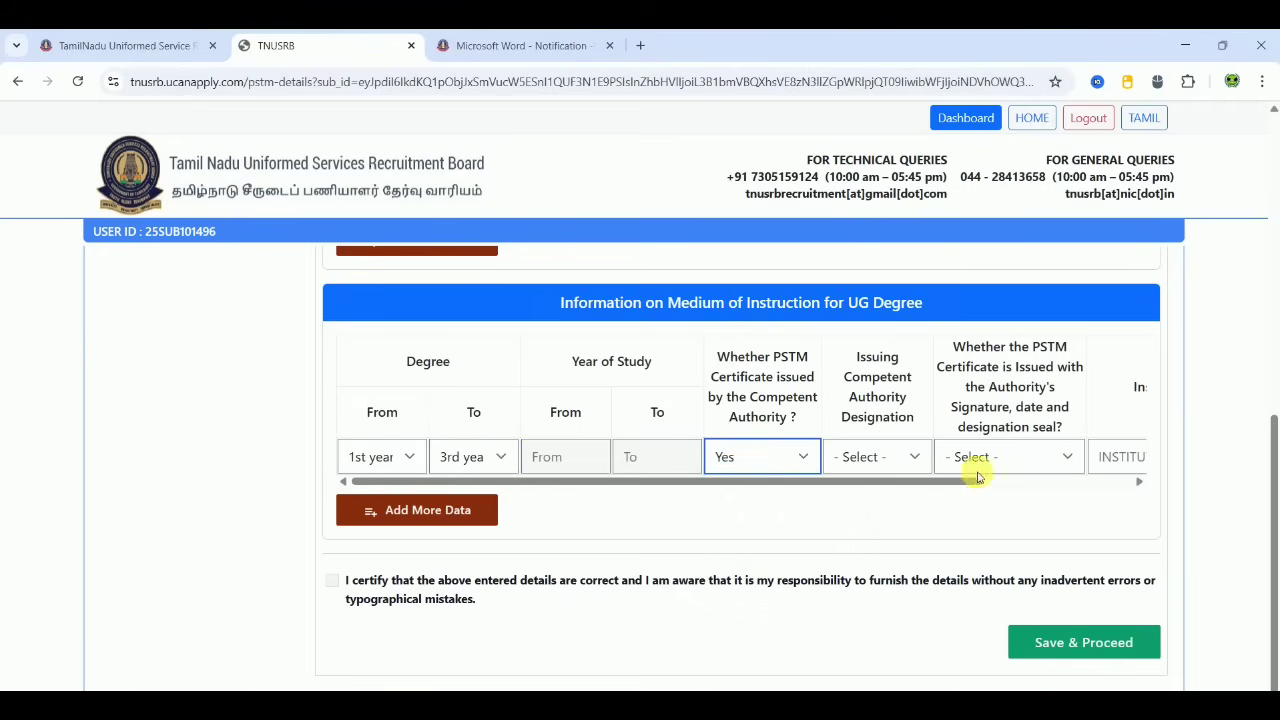
click(1010, 477)
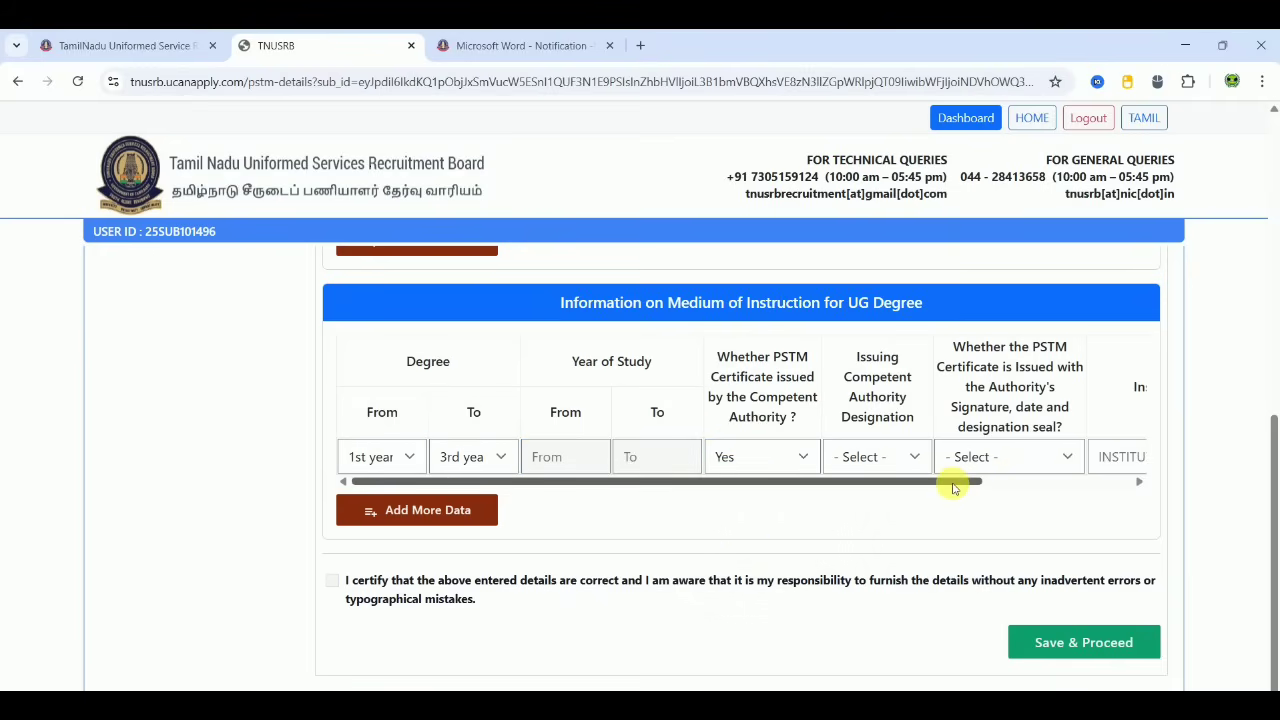
drag(953, 488, 1106, 490)
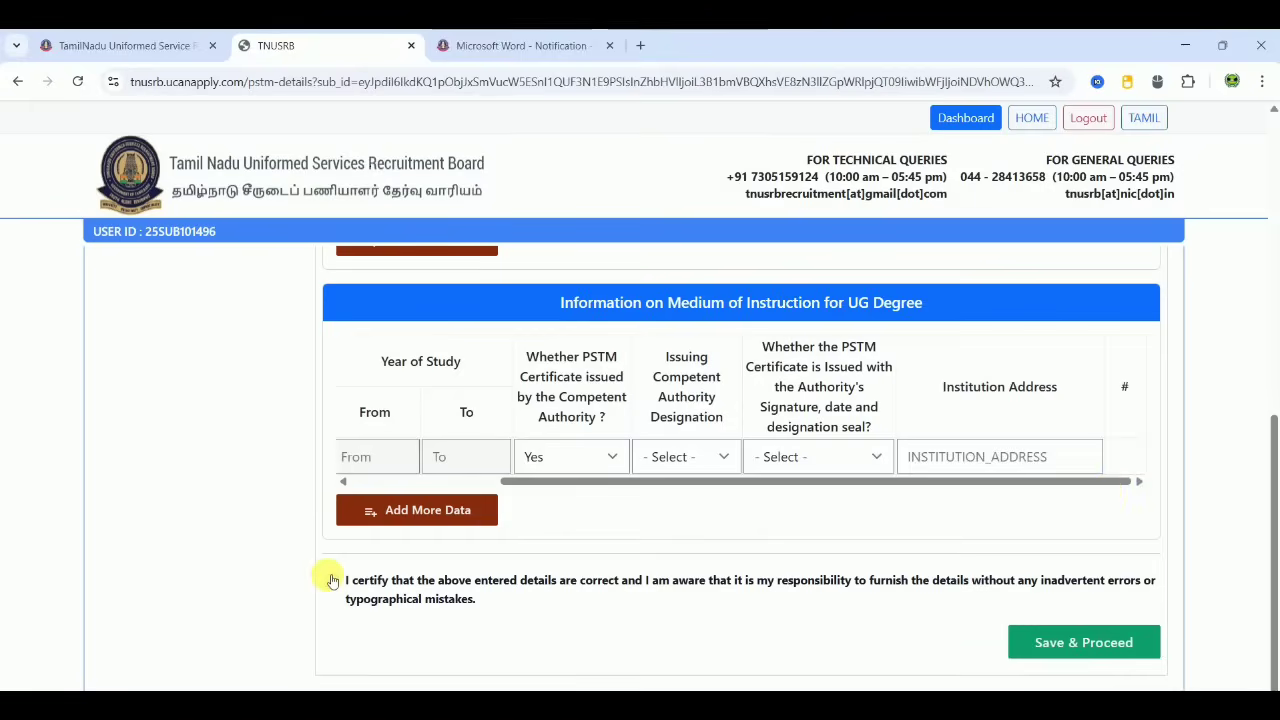
Change the Tamil medium (PSTM) preference answer to No, certify the entered details, and save the PSTM section.
scroll(666, 637, up, 1)
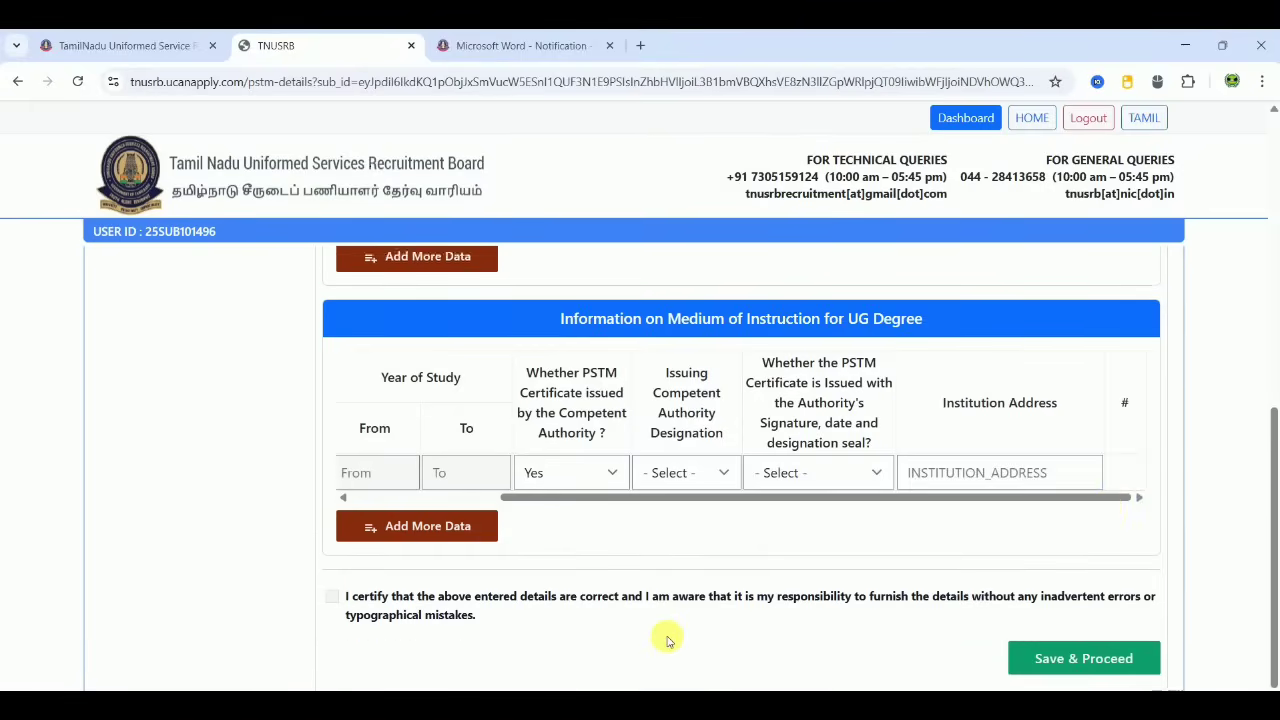
scroll(668, 640, up, 3)
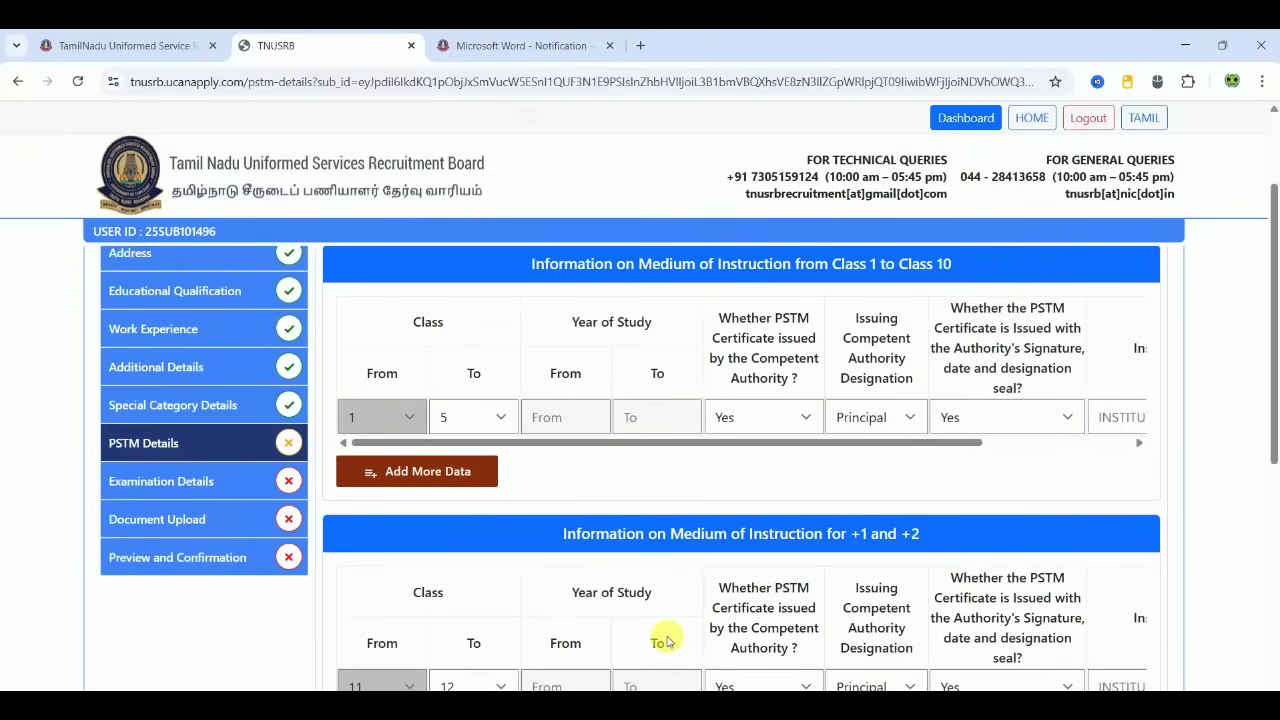
scroll(666, 640, up, 2)
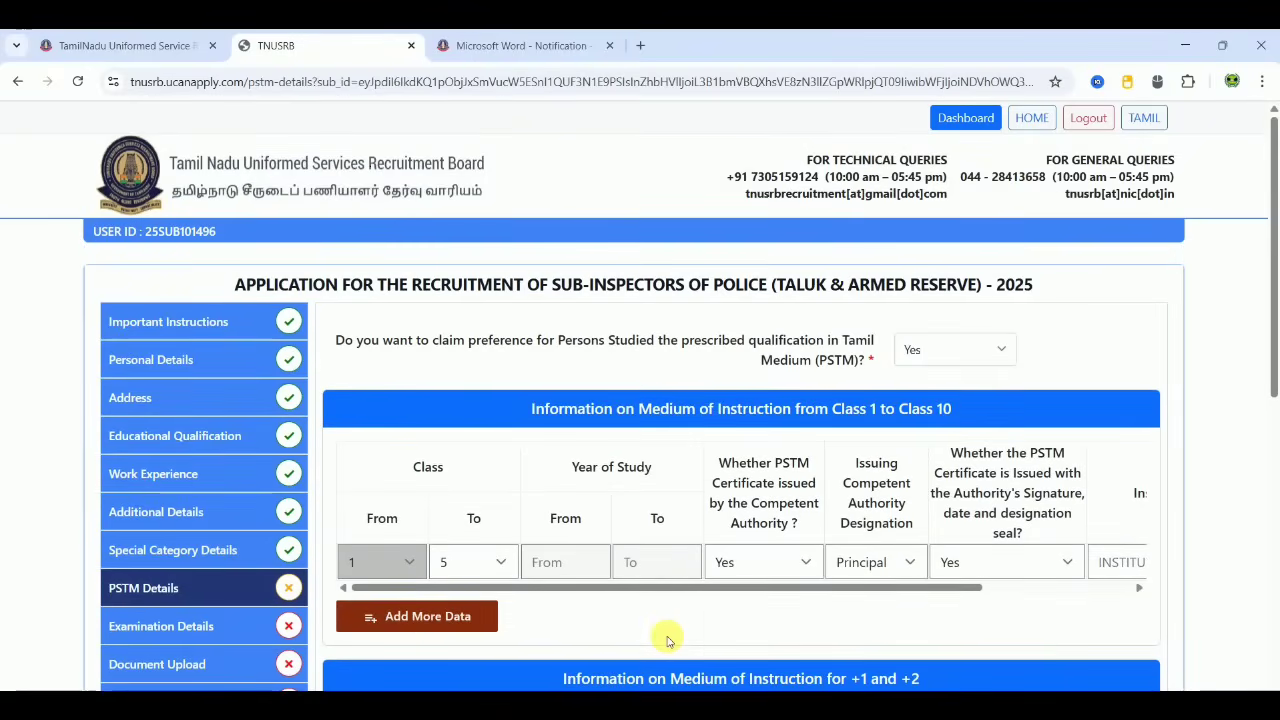
click(980, 357)
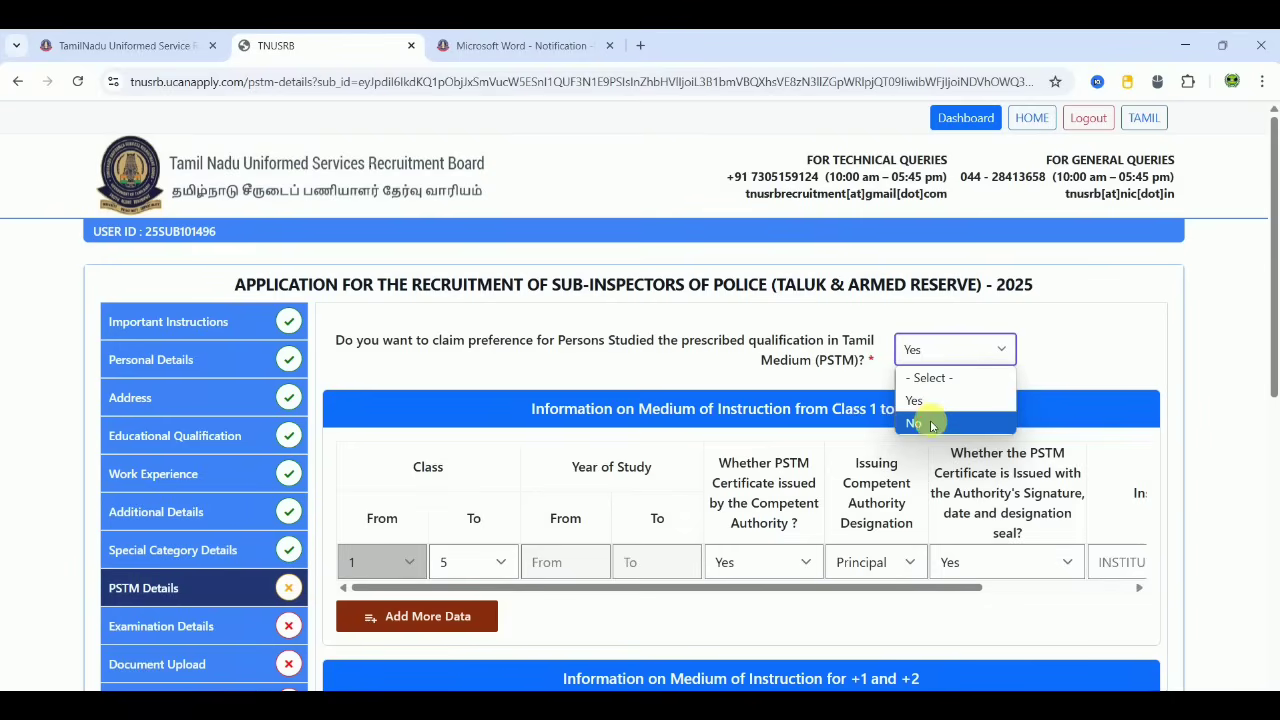
click(932, 425)
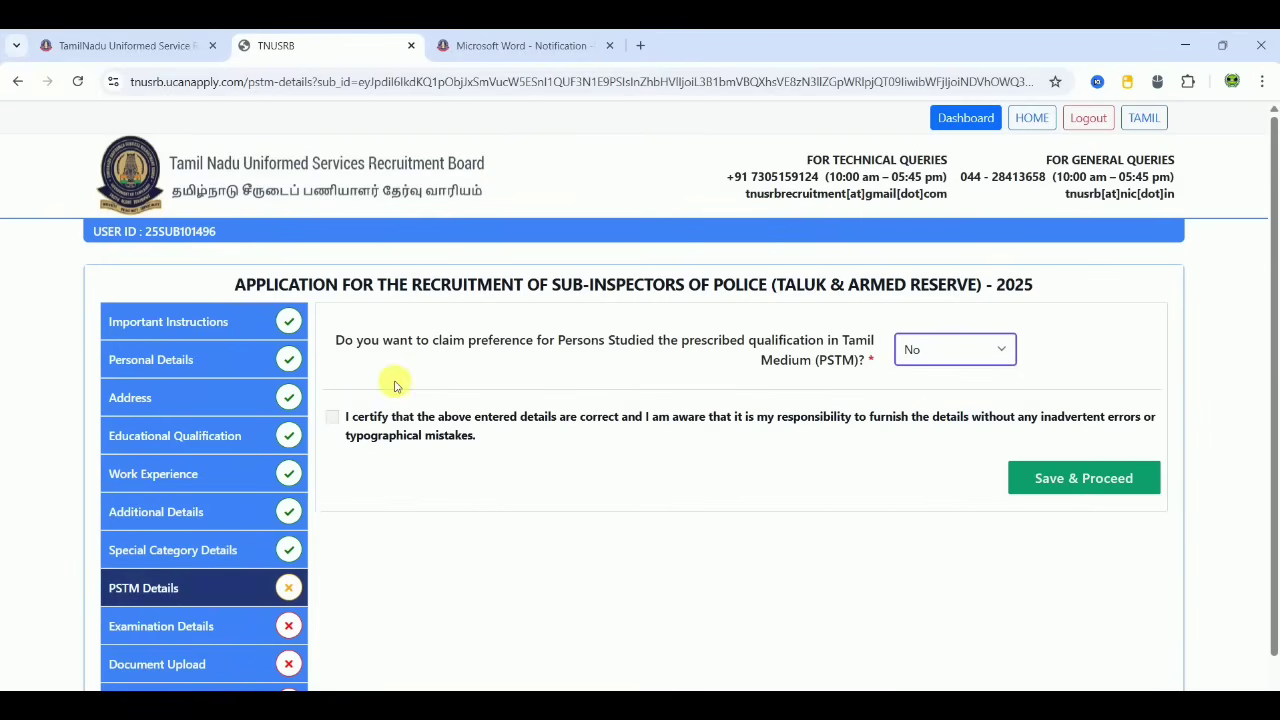
click(333, 417)
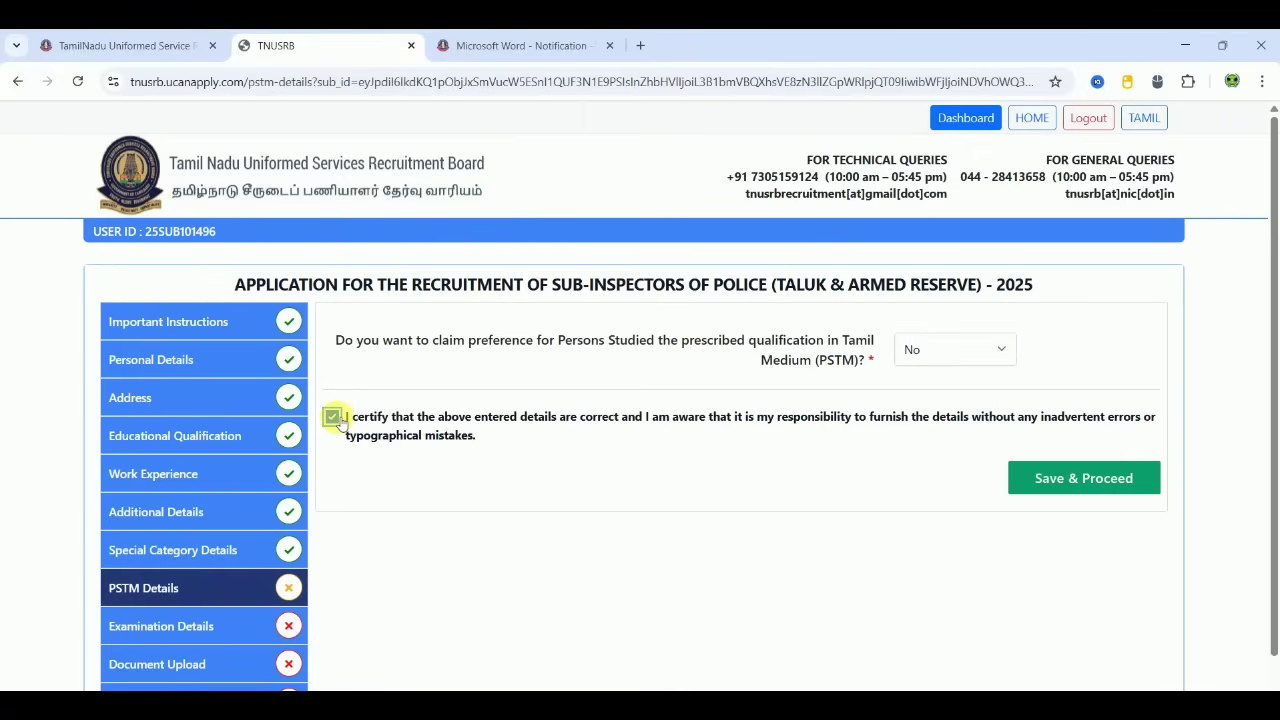
click(1108, 480)
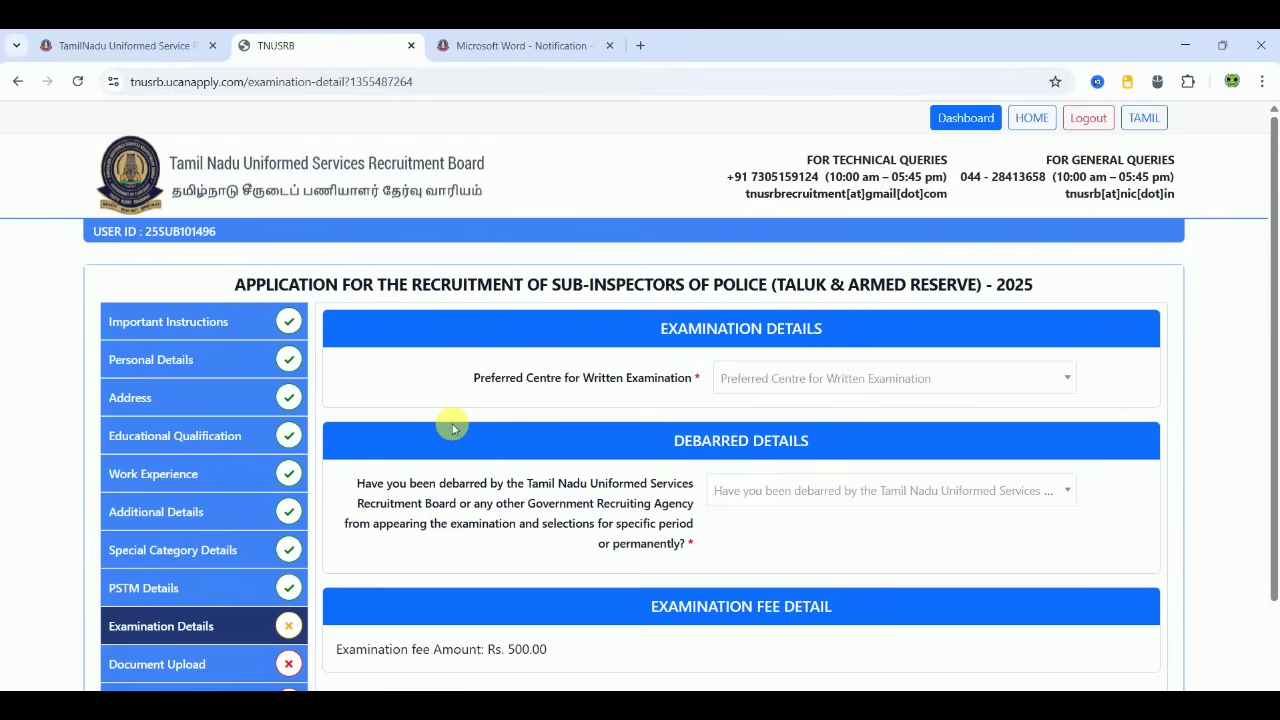
Choose TIRUVANNAMALAI as the preferred written examination centre and answer No to having been debarred.
click(808, 384)
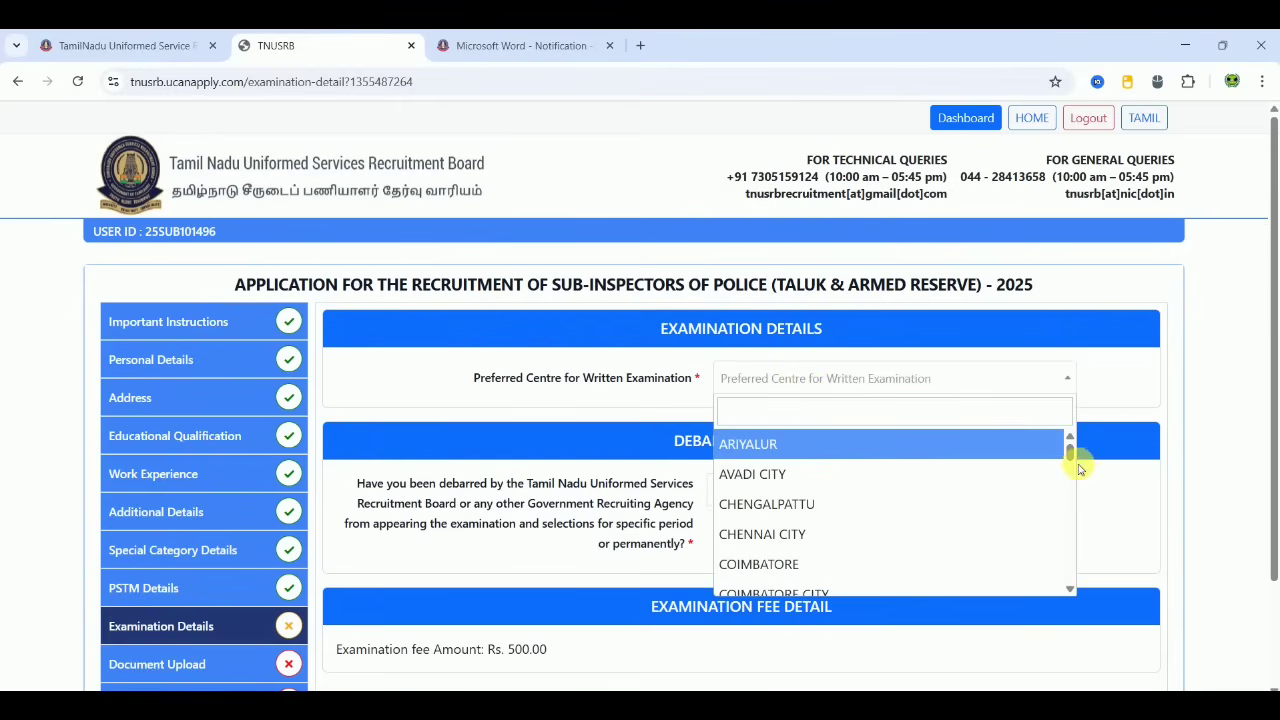
drag(1067, 449, 1071, 554)
click(847, 591)
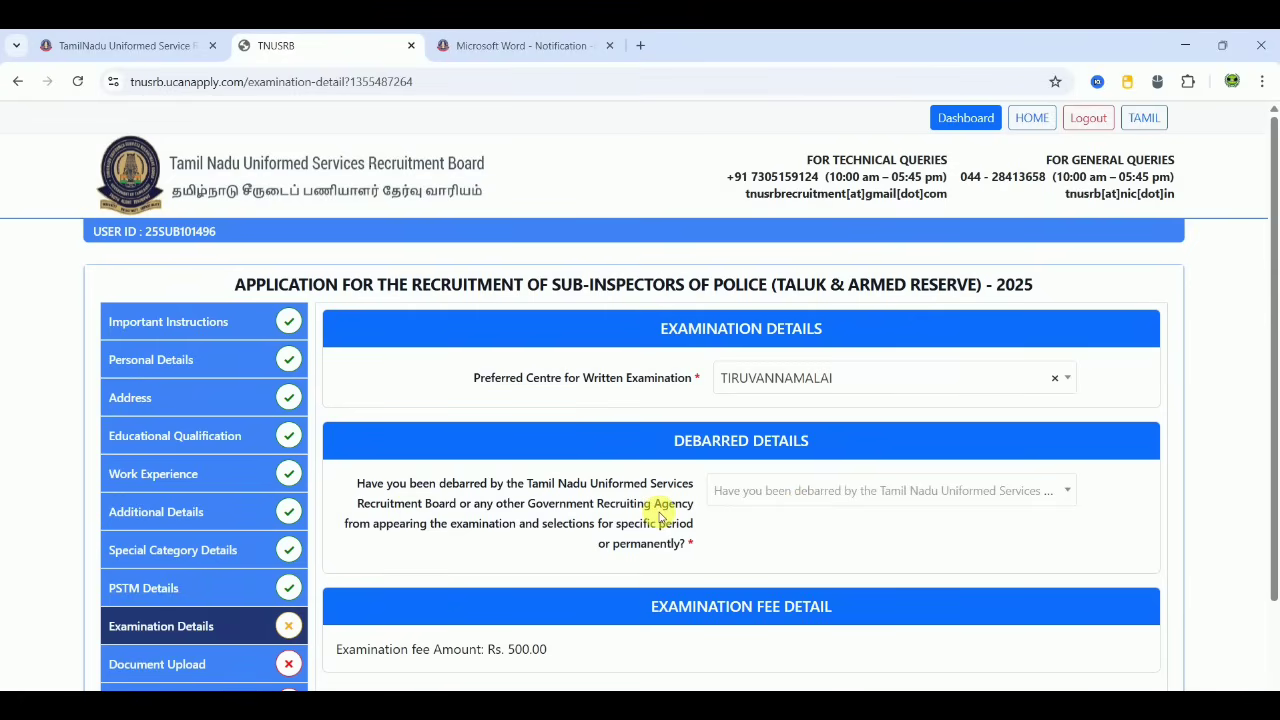
click(829, 500)
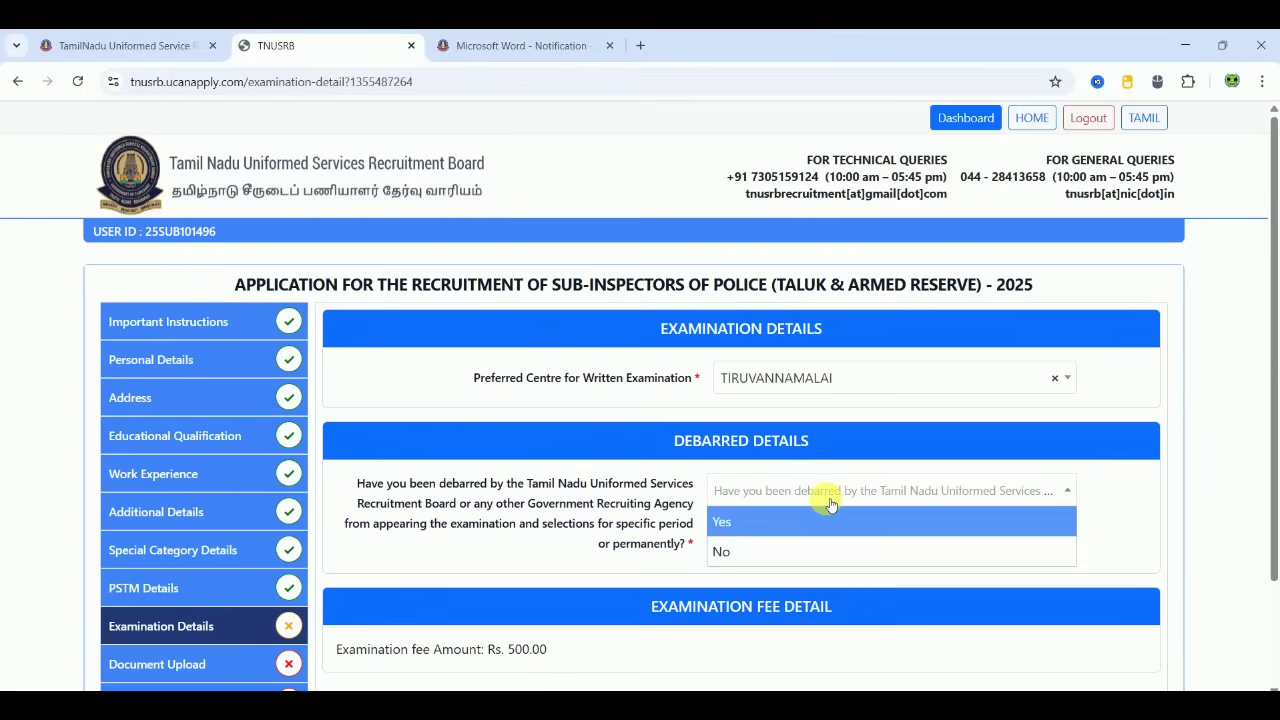
click(800, 548)
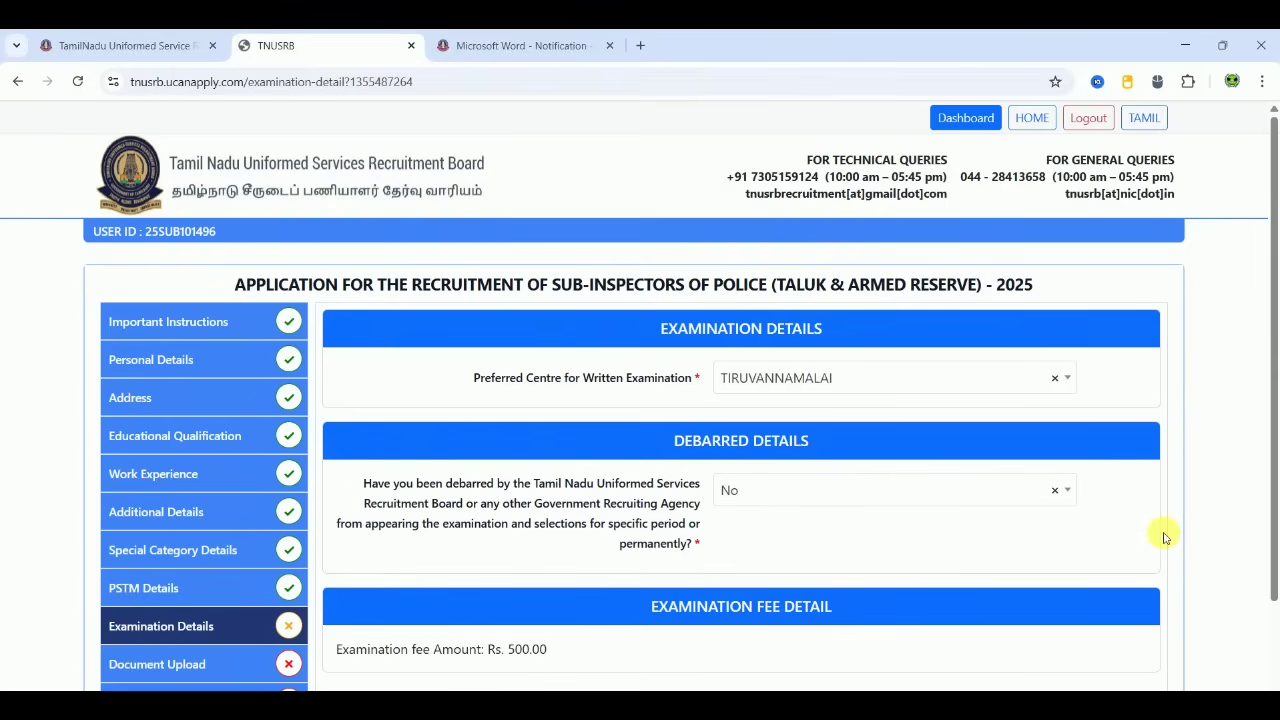
scroll(1163, 537, down, 1)
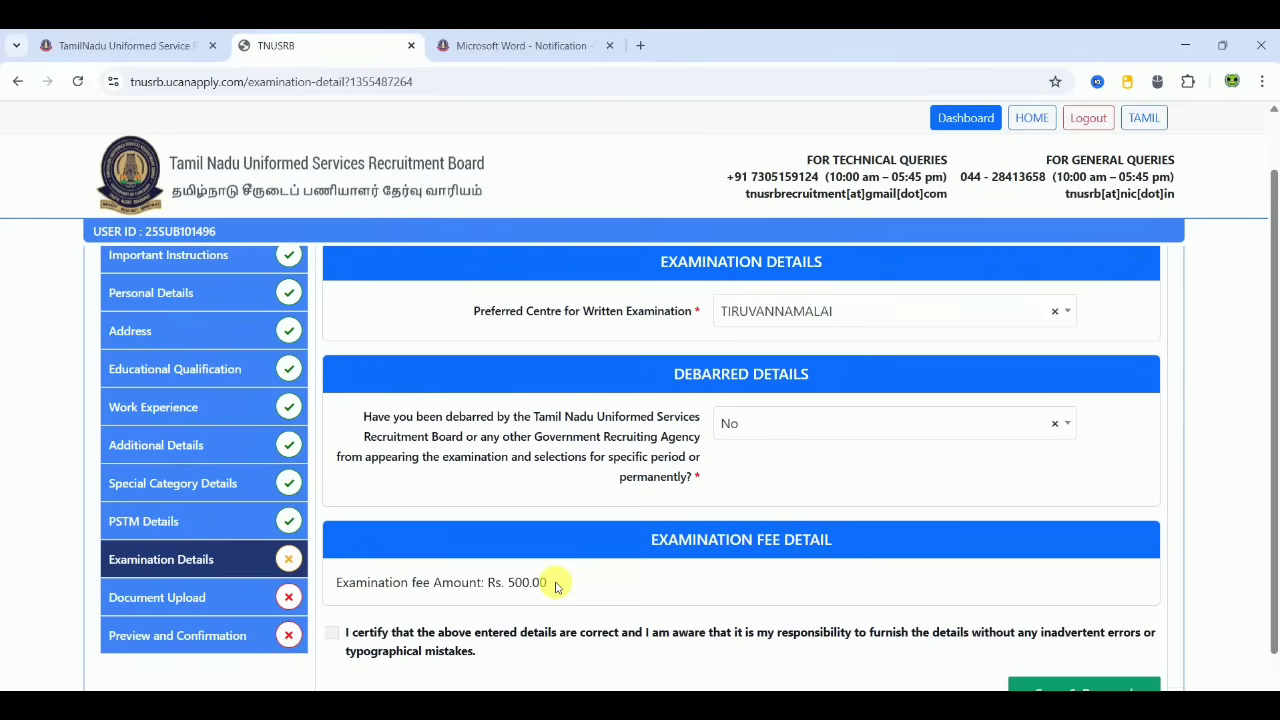
Certify that the entered examination details are correct and save the section.
click(332, 634)
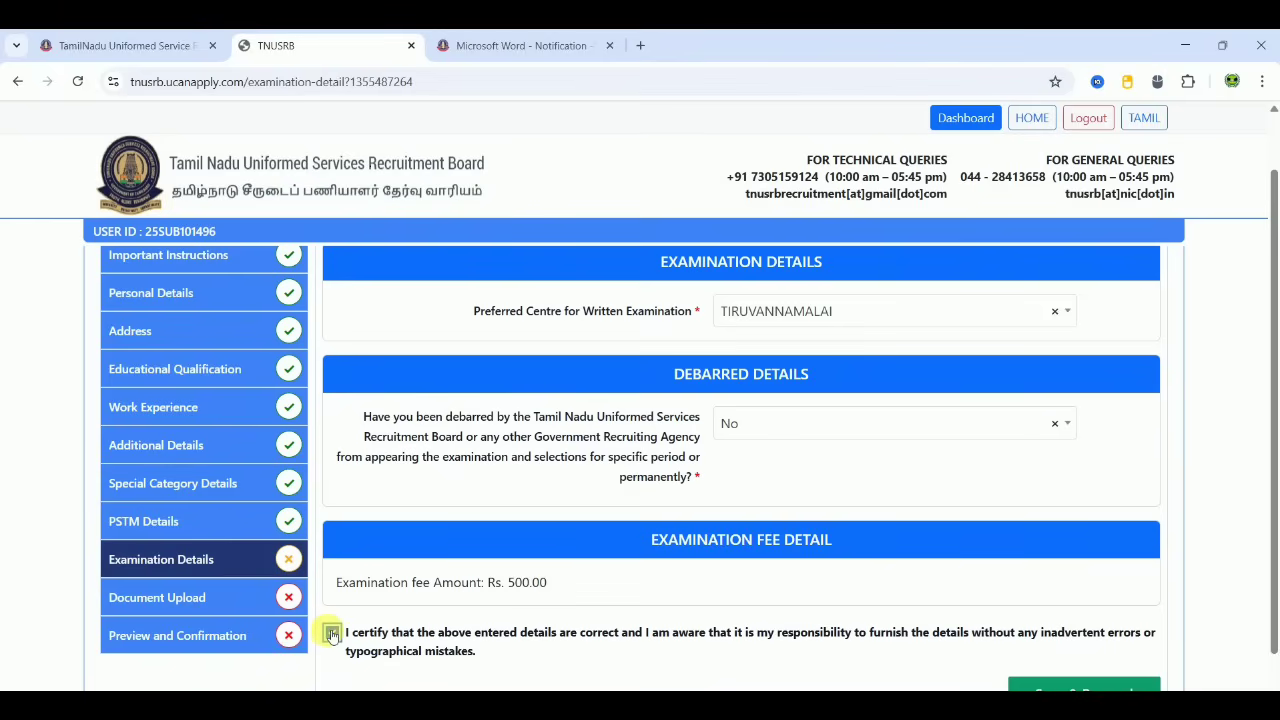
click(1032, 688)
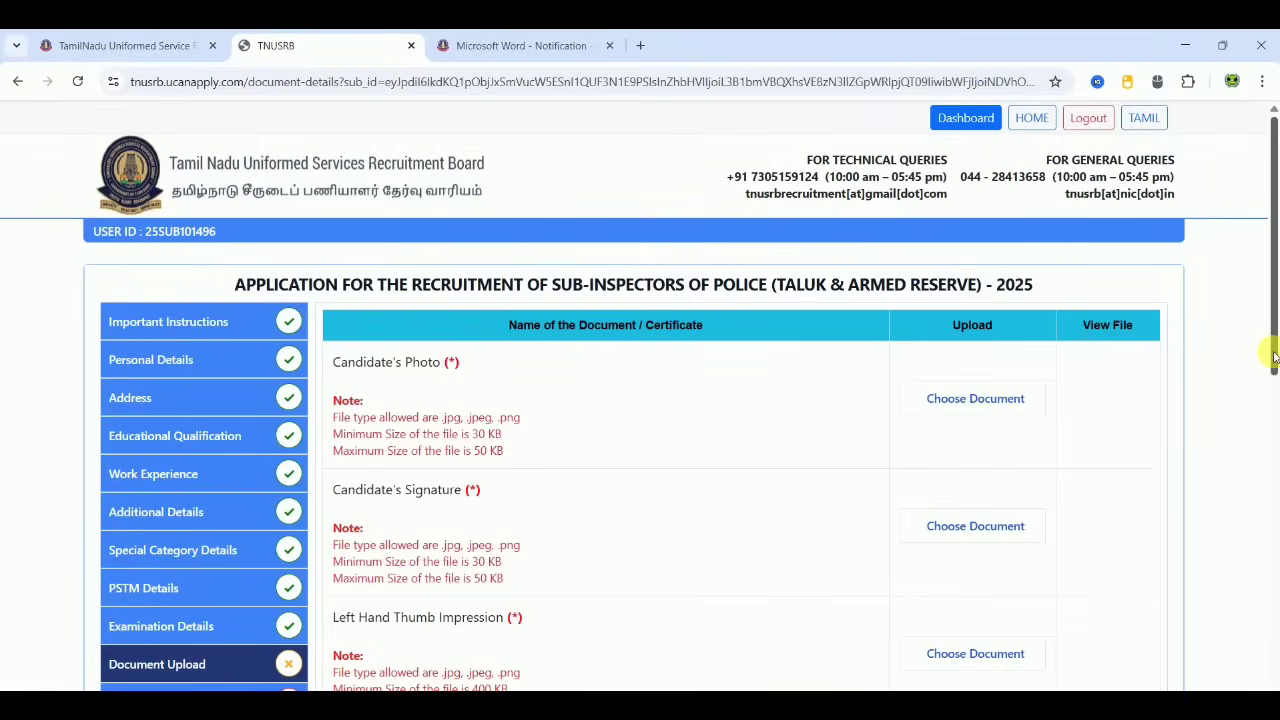
Examine the required uploads from Candidate's Photo to UG Degree / Provisional Certificate, including the allowed file types and size limits.
mouse_move(1274, 355)
mouse_down()
mouse_move(1274, 600)
mouse_move(1270, 354)
mouse_up()
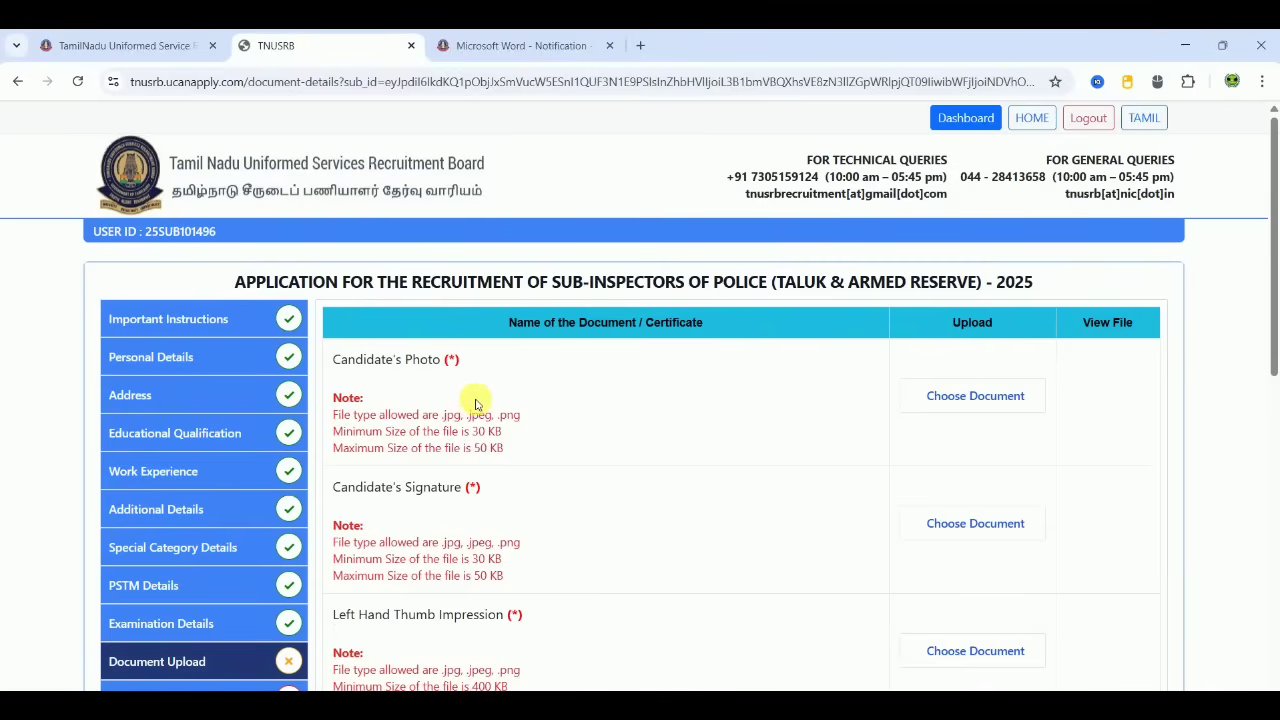
drag(472, 432, 506, 457)
click(563, 413)
scroll(673, 485, down, 2)
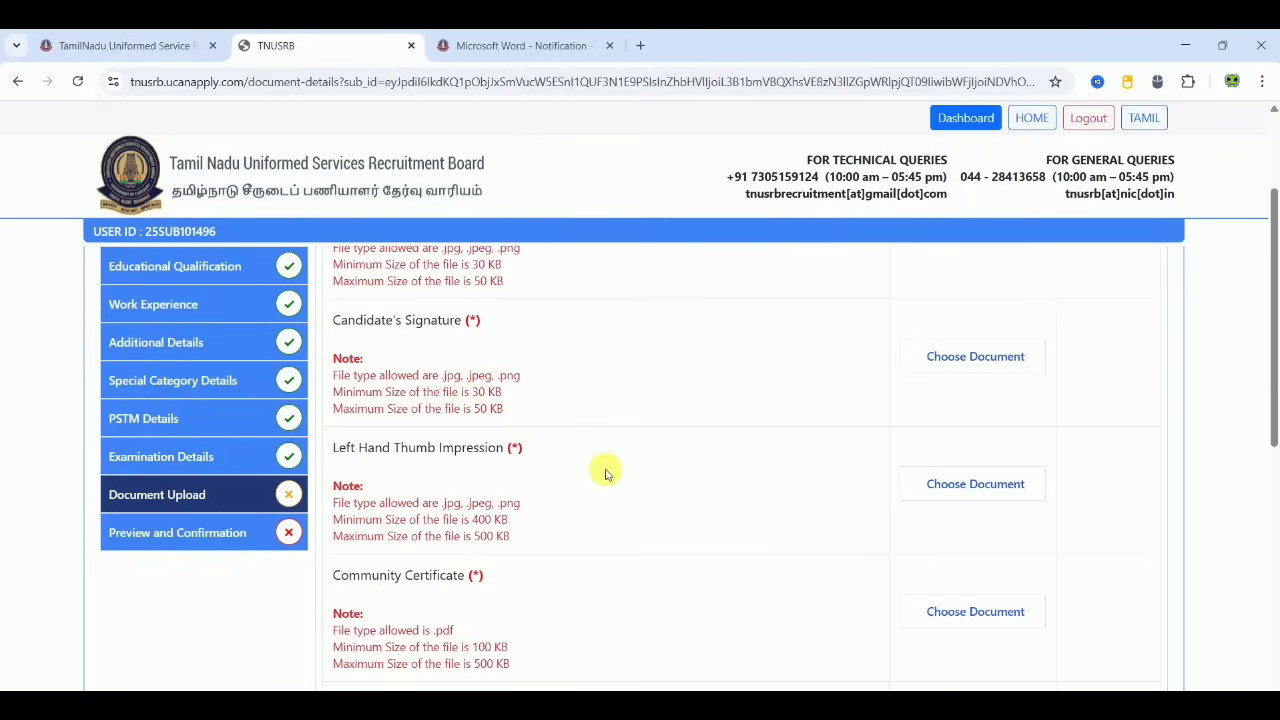
scroll(605, 473, down, 1)
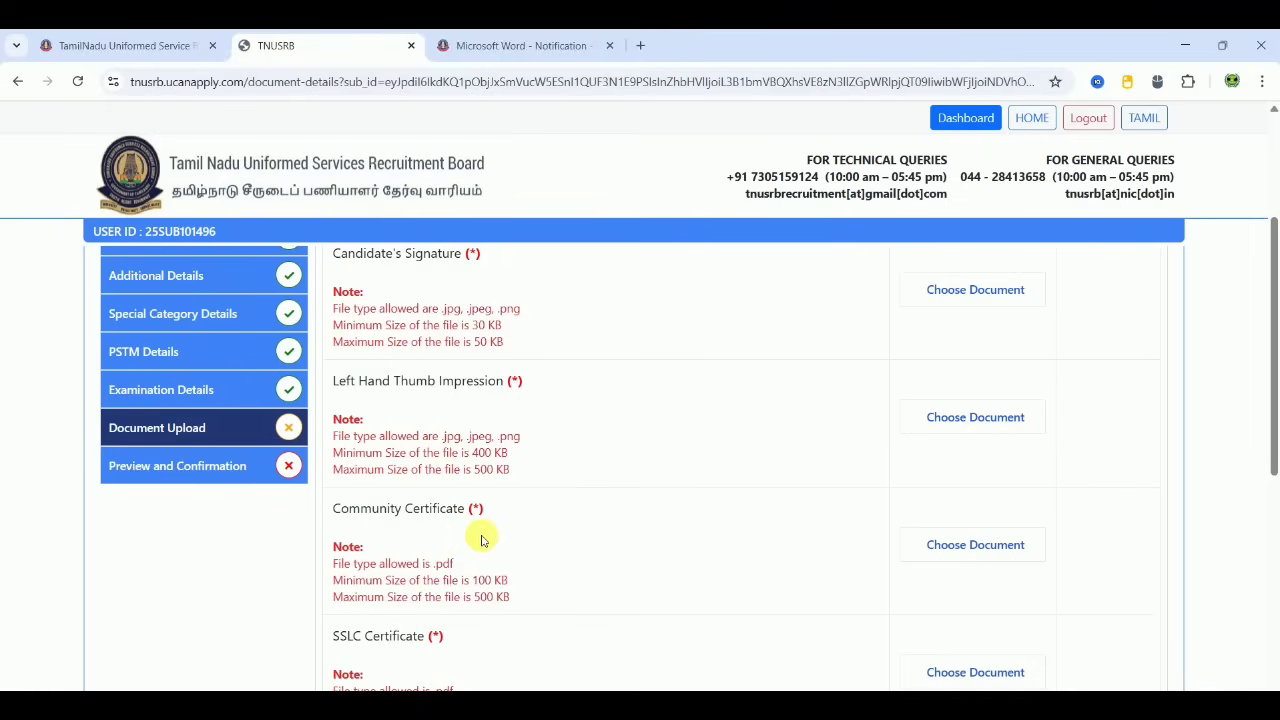
scroll(481, 540, down, 3)
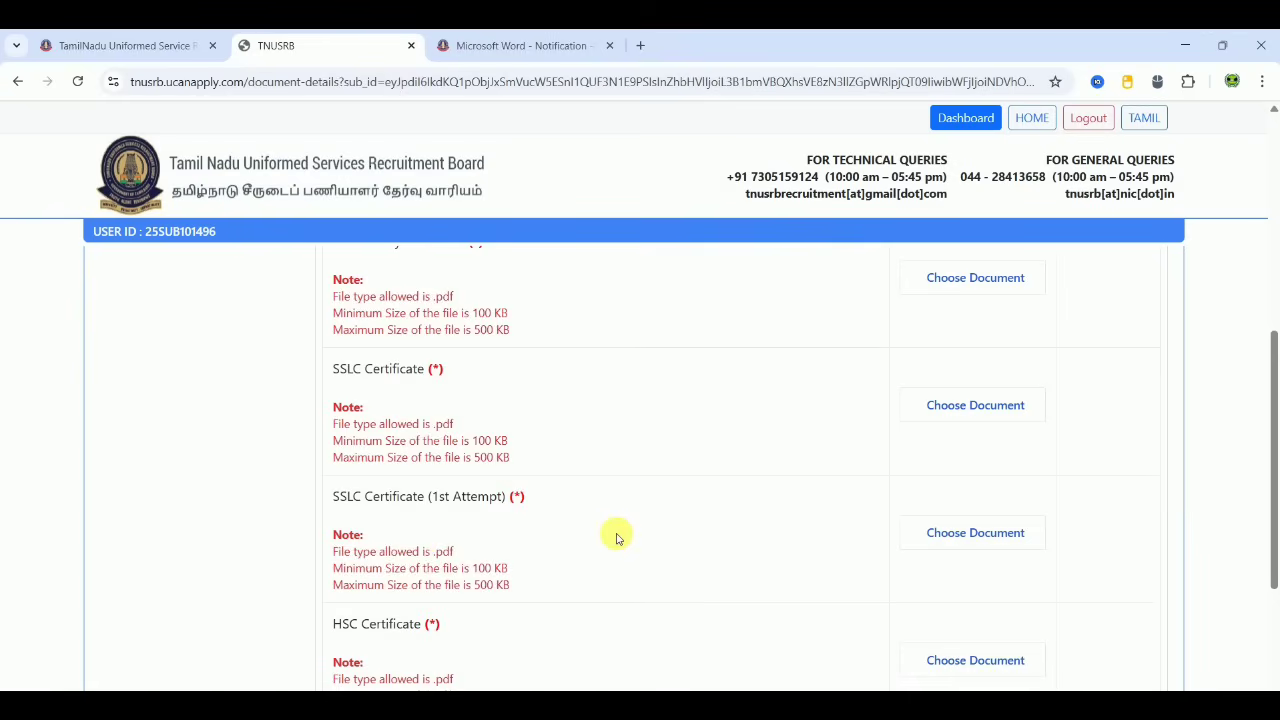
scroll(615, 536, down, 3)
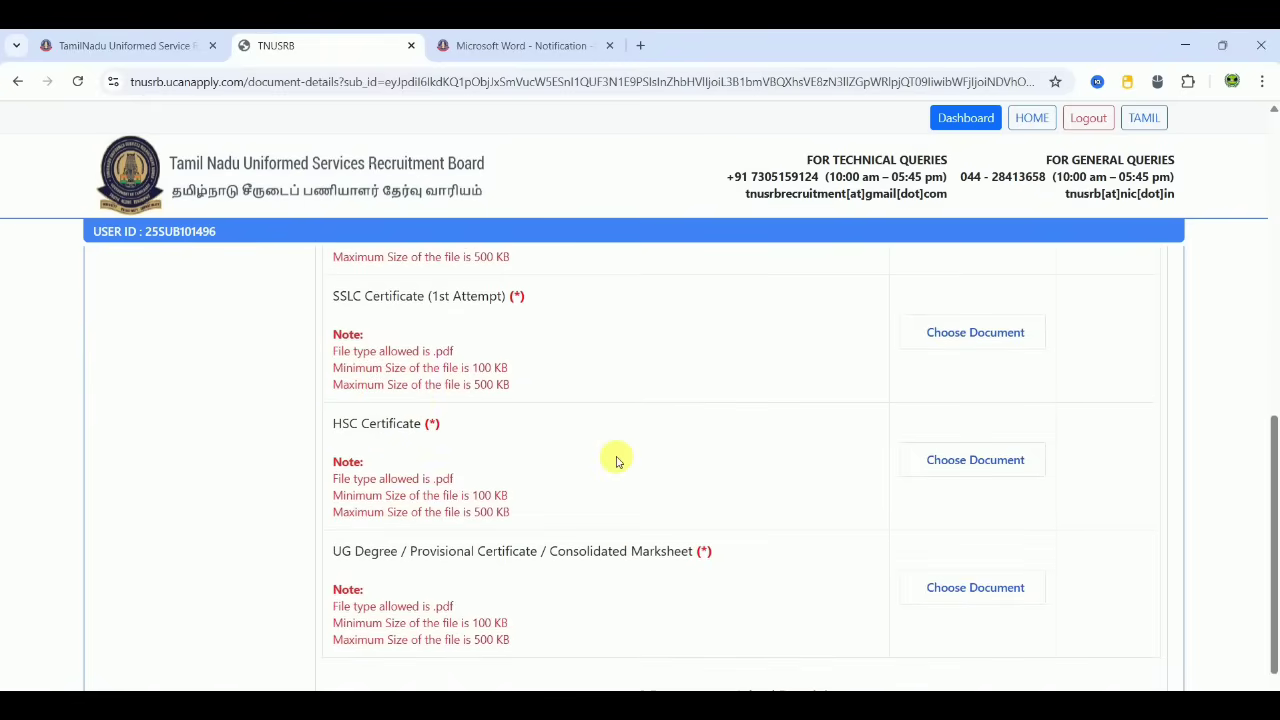
scroll(616, 460, down, 1)
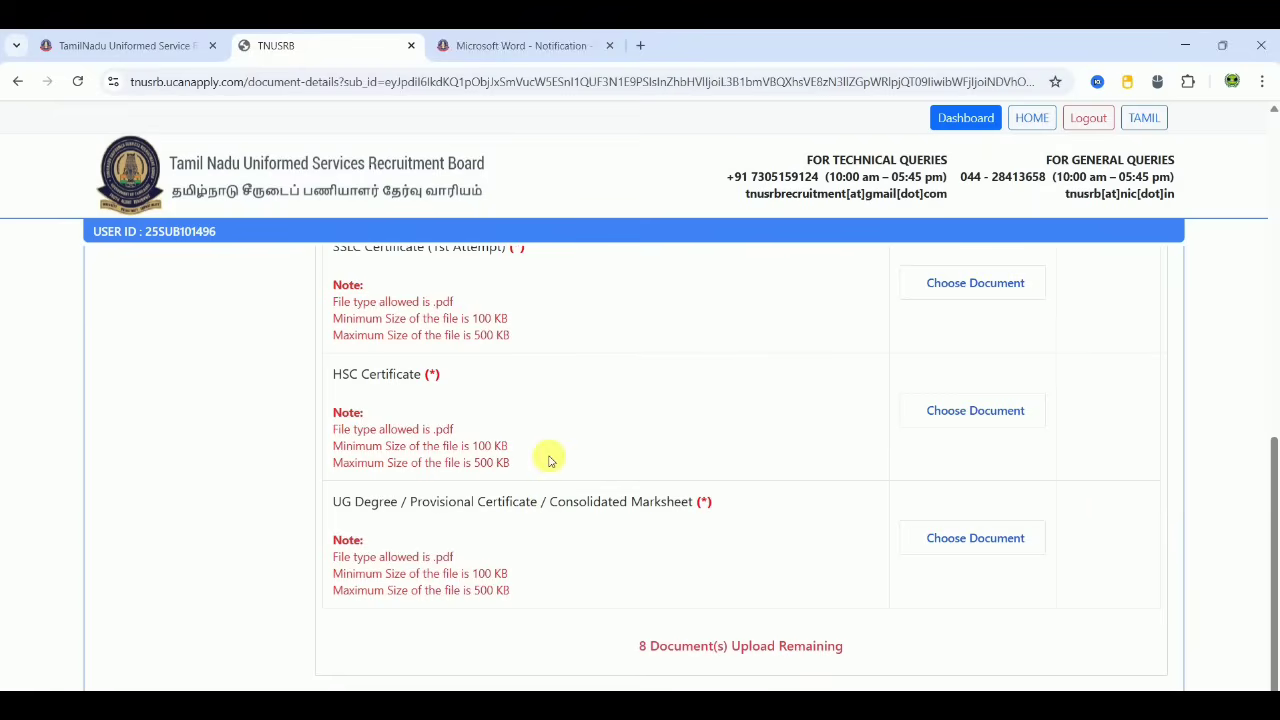
drag(1273, 520, 1274, 570)
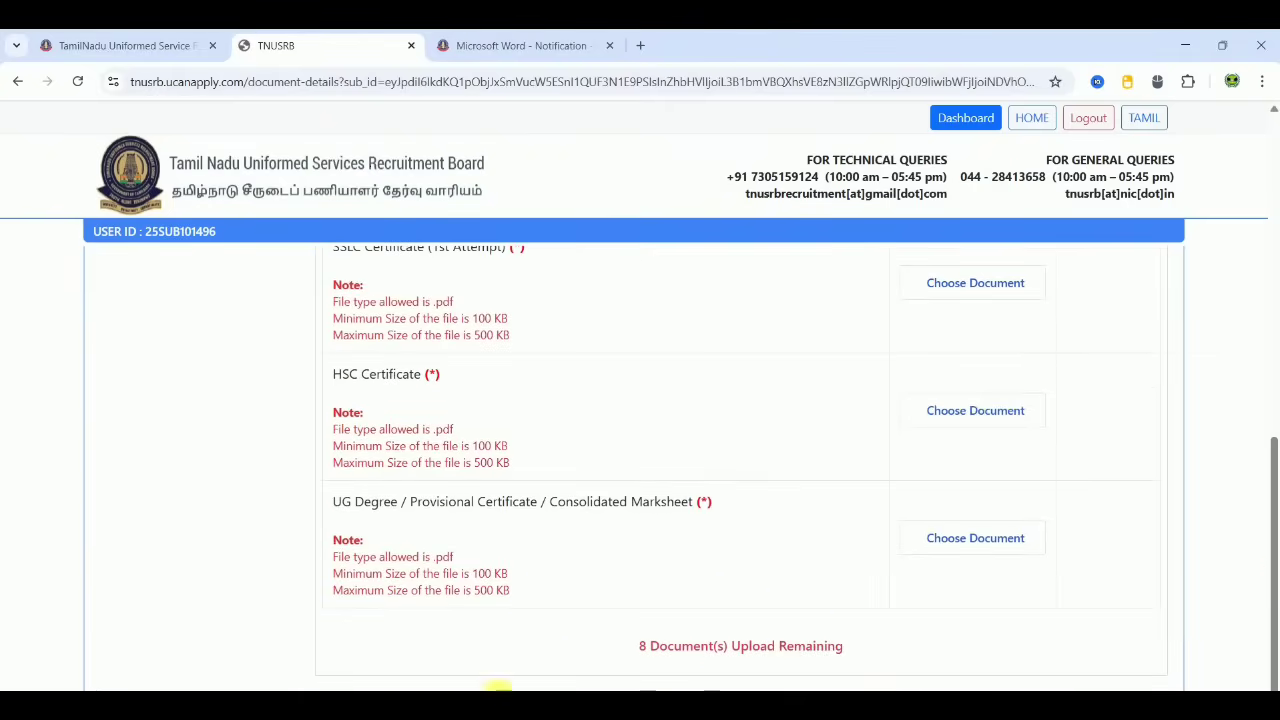
scroll(471, 561, down, 1)
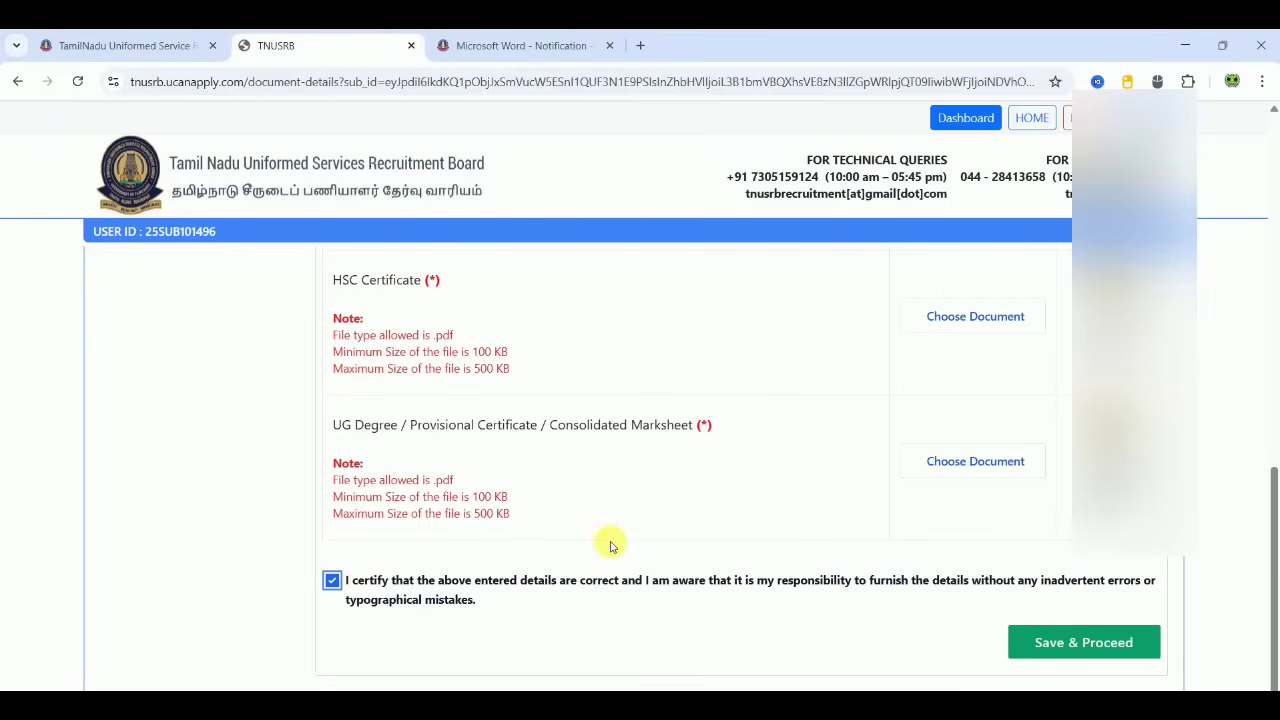
Save the certified document upload section, and accept the declaration and confirmation at the end of the application preview.
click(1105, 645)
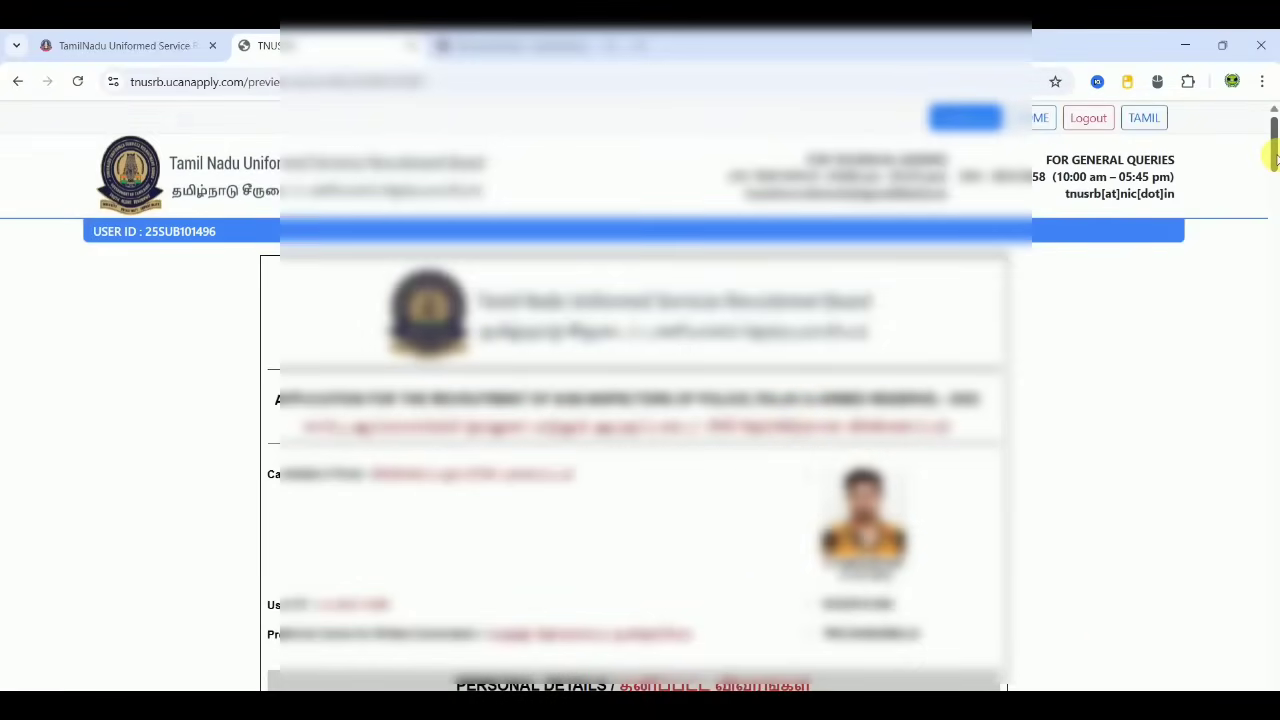
drag(1275, 160, 1275, 365)
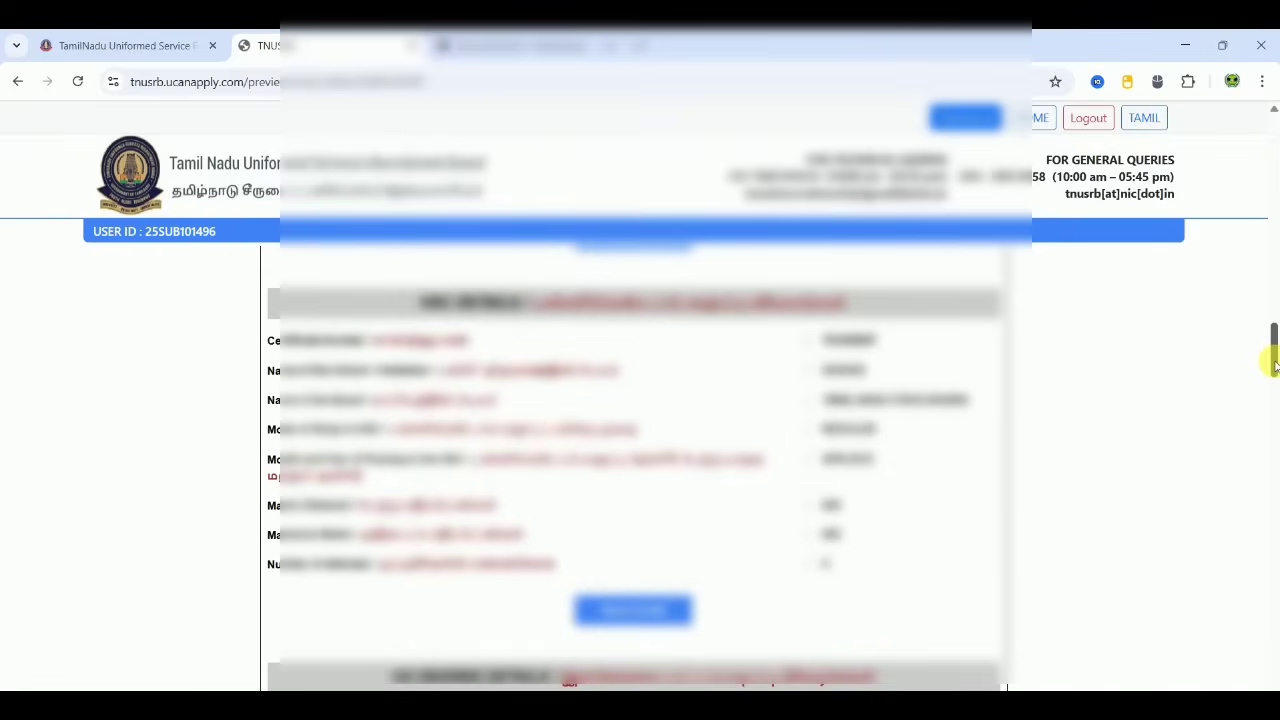
drag(1275, 365, 1270, 688)
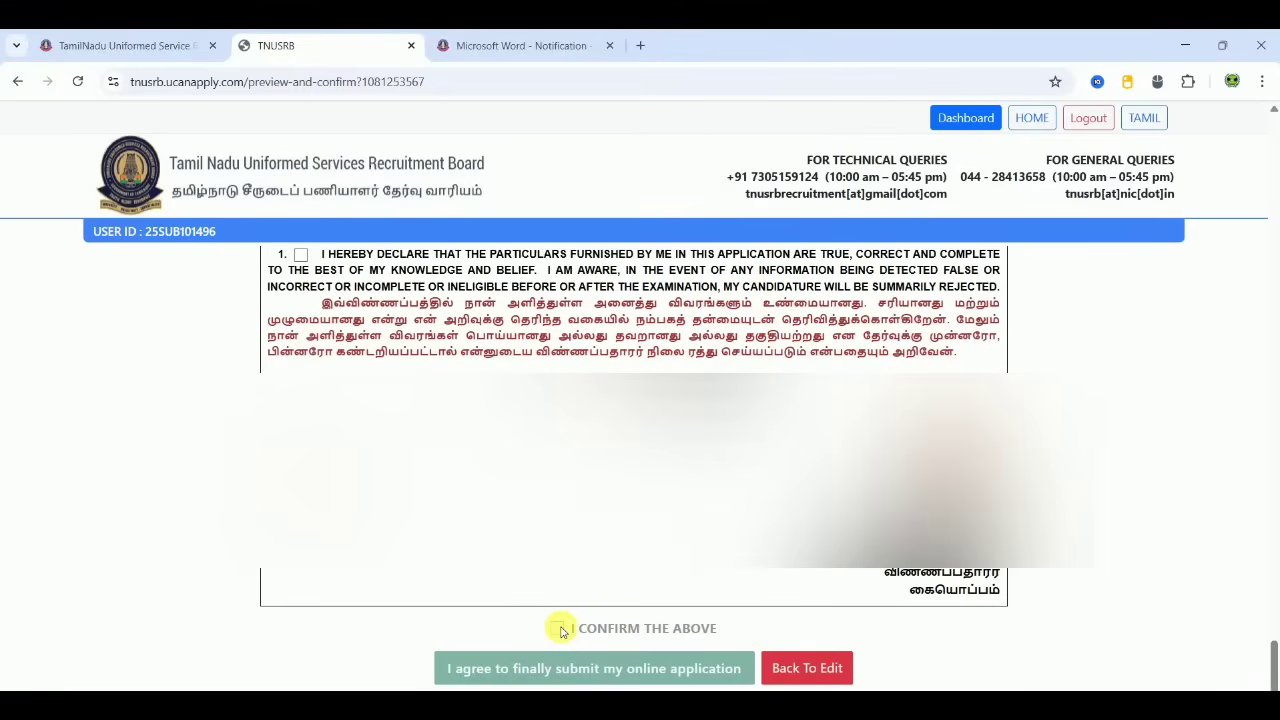
click(301, 254)
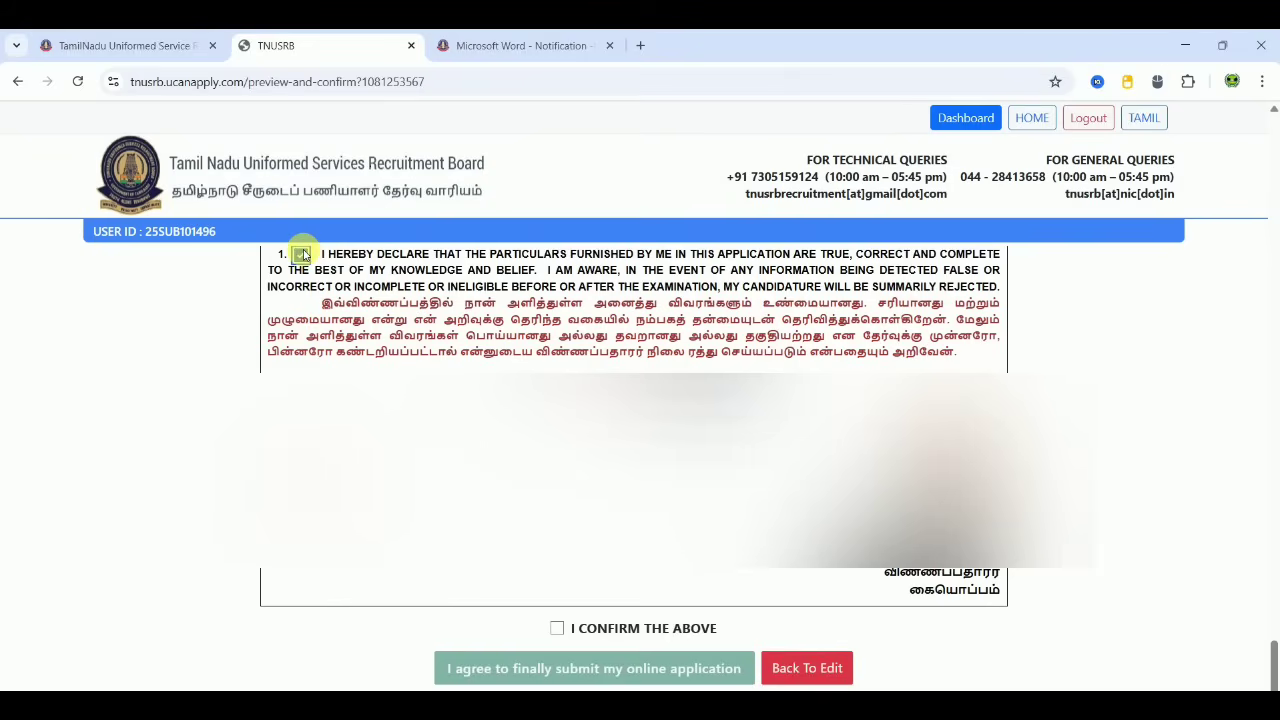
click(557, 628)
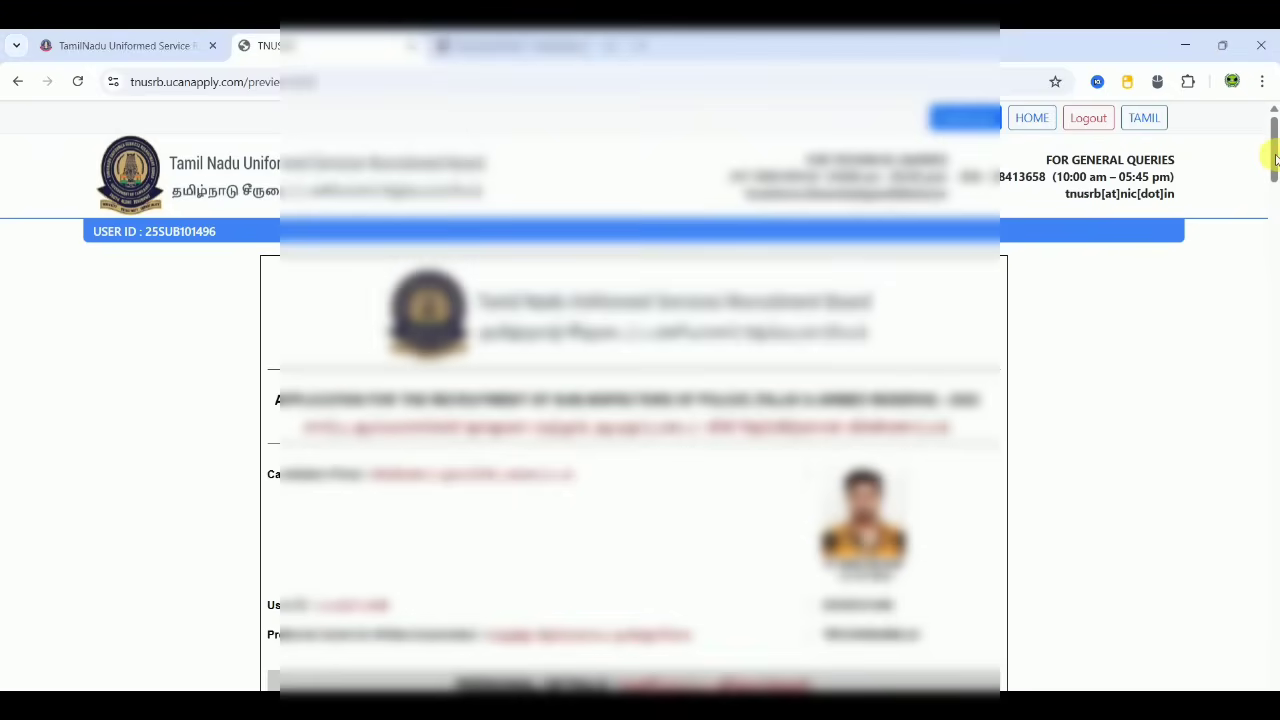
Accept the declaration and confirmation at the end of the final preview, and agree to finally submit the online application.
scroll(1273, 200, down, 9)
scroll(1274, 441, down, 10)
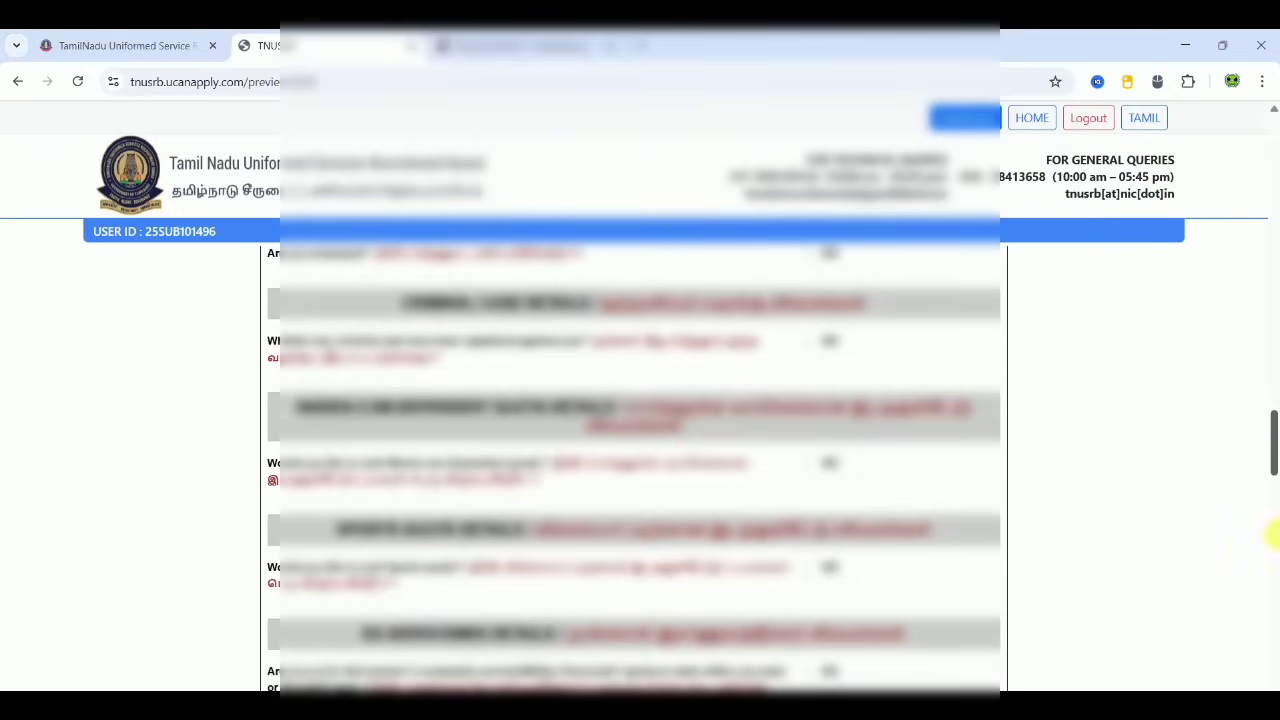
scroll(1274, 628, down, 5)
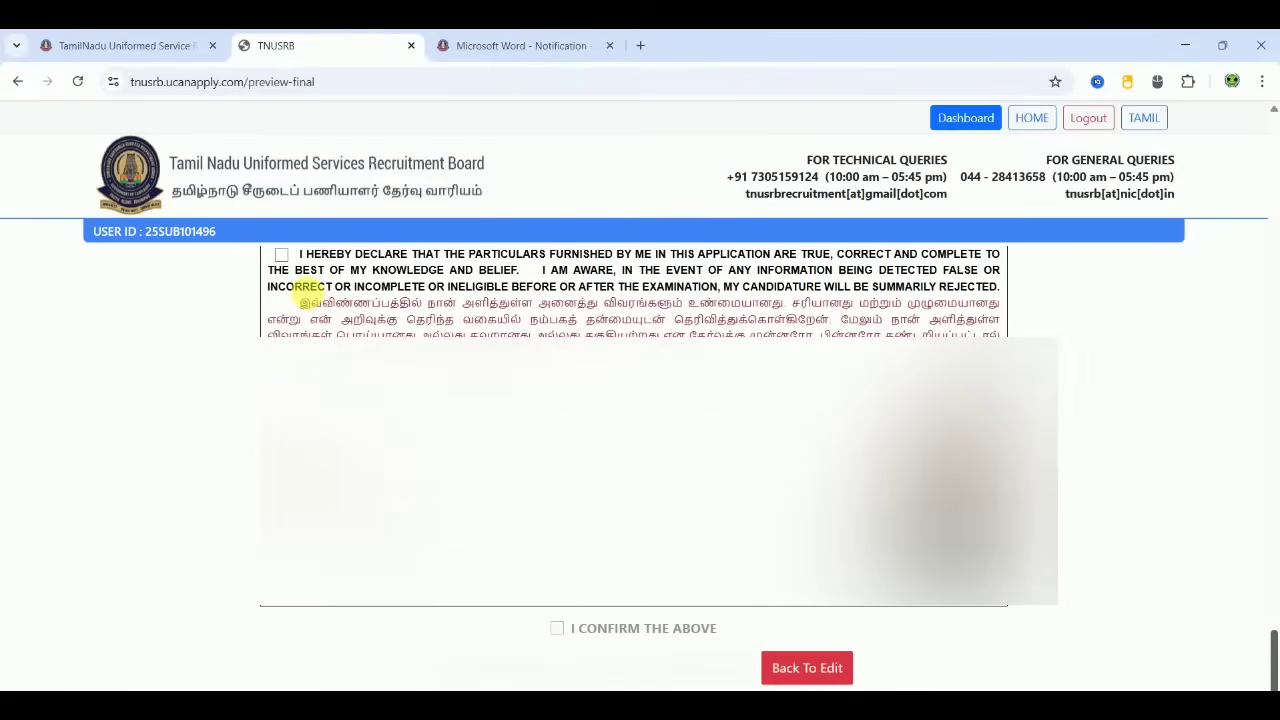
click(281, 255)
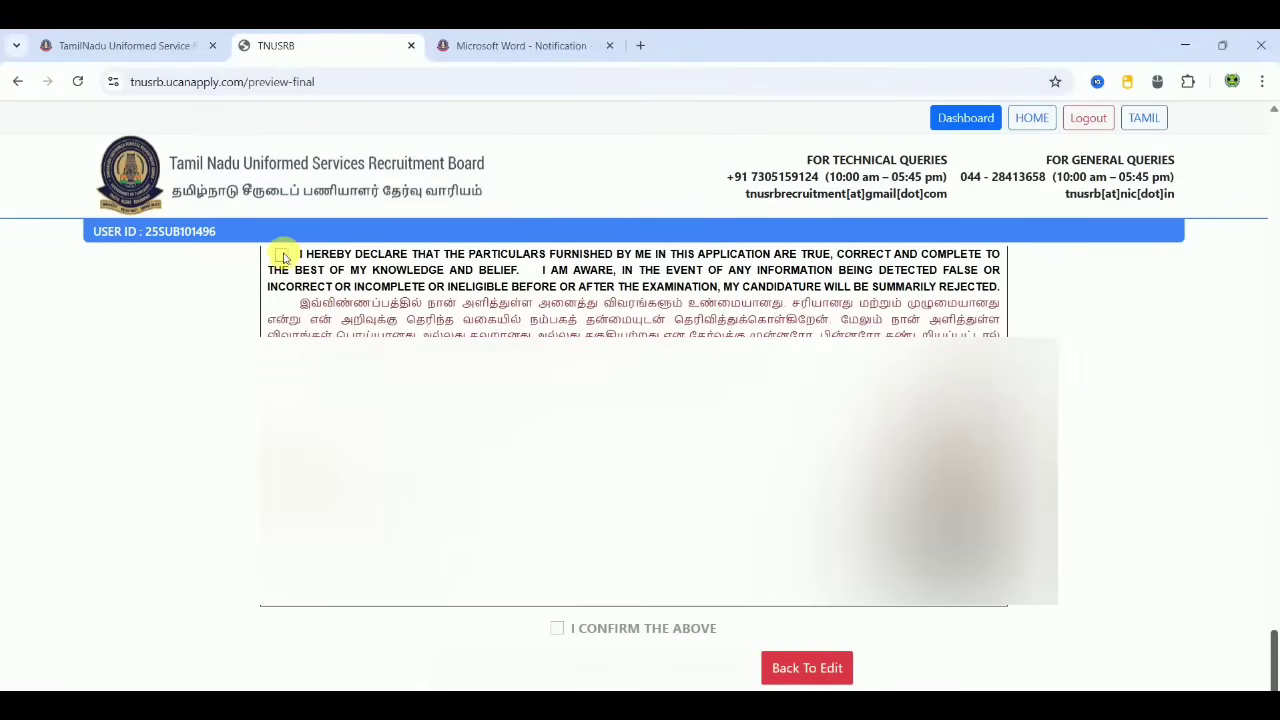
click(557, 628)
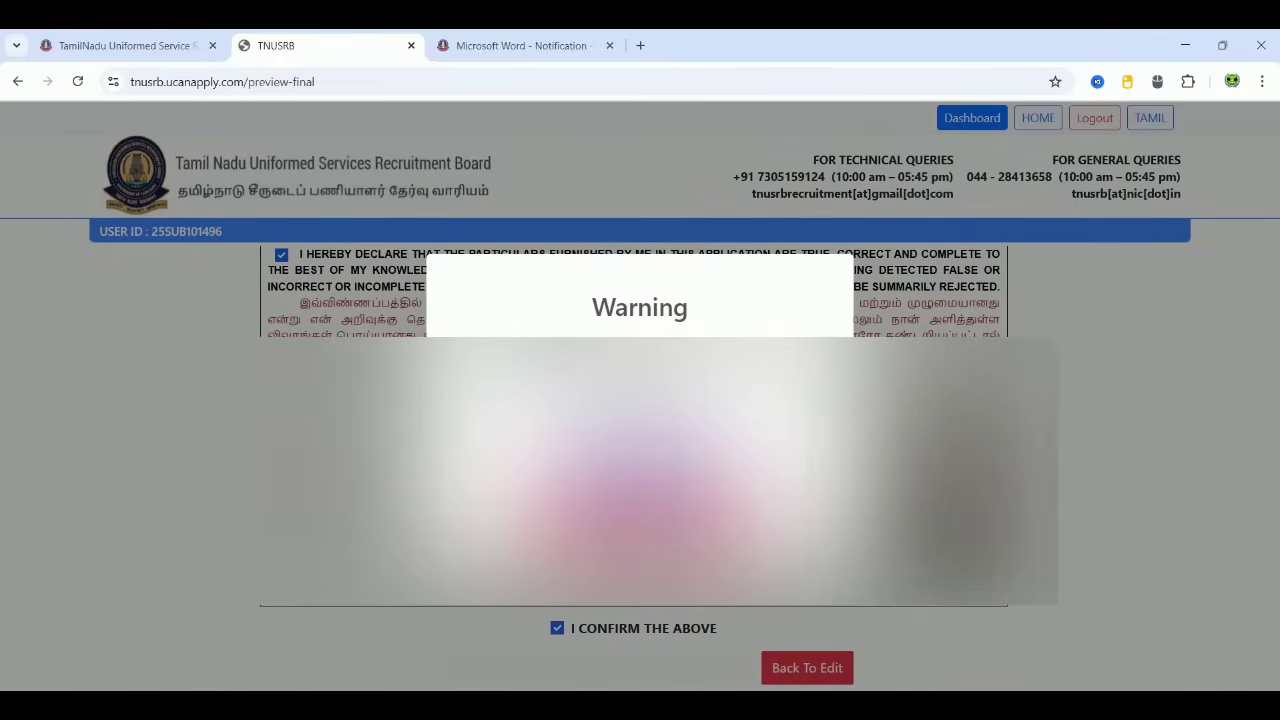
click(640, 495)
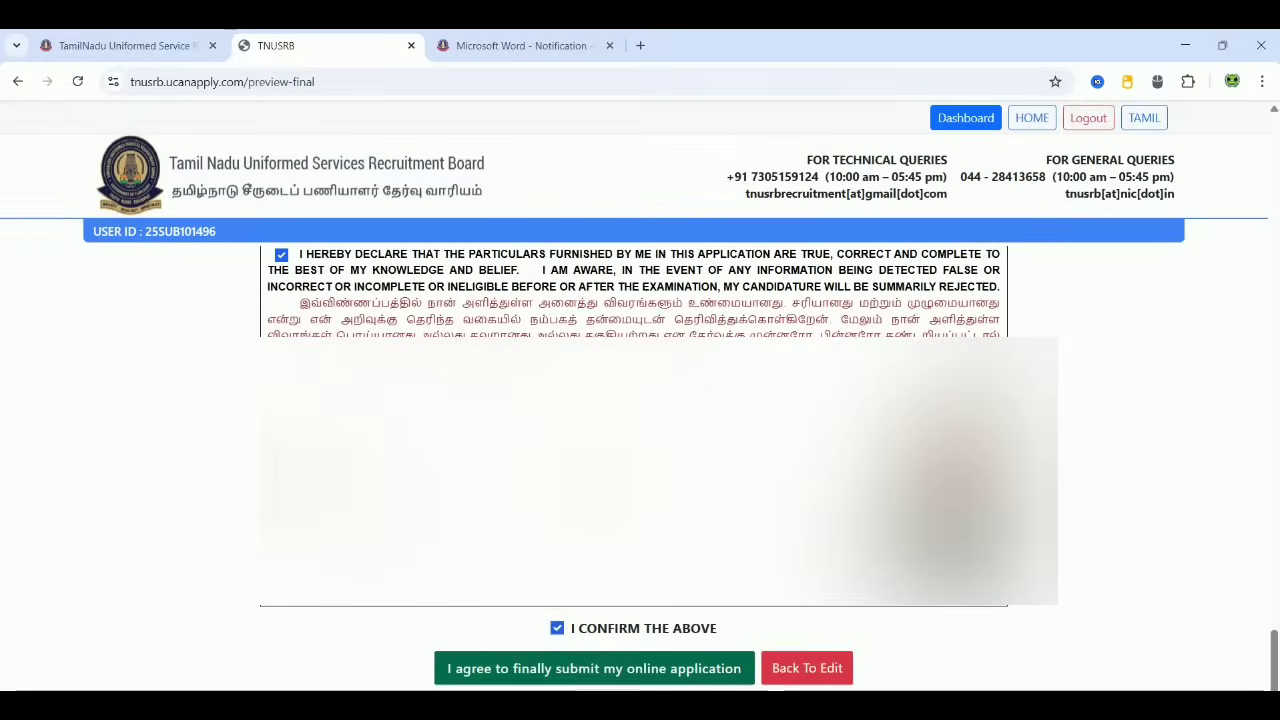
click(510, 670)
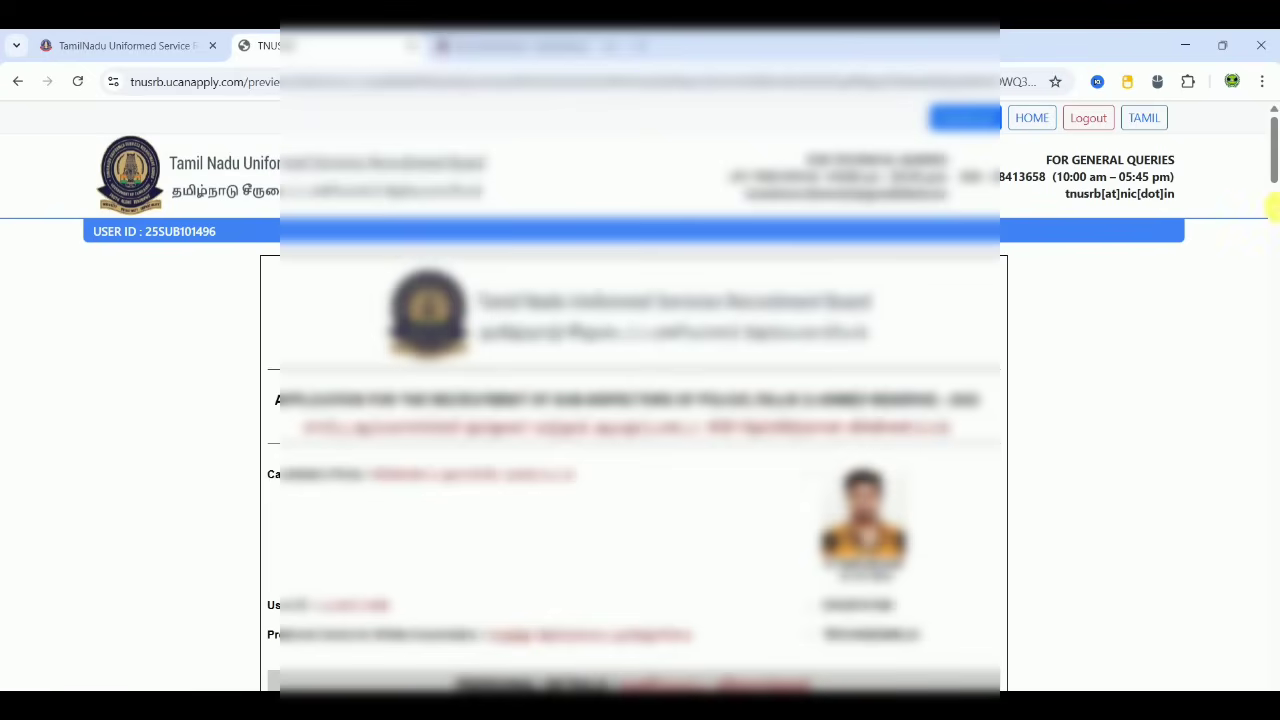
Accept the declaration at the end of the application preview and proceed to payment.
drag(1272, 171, 1273, 690)
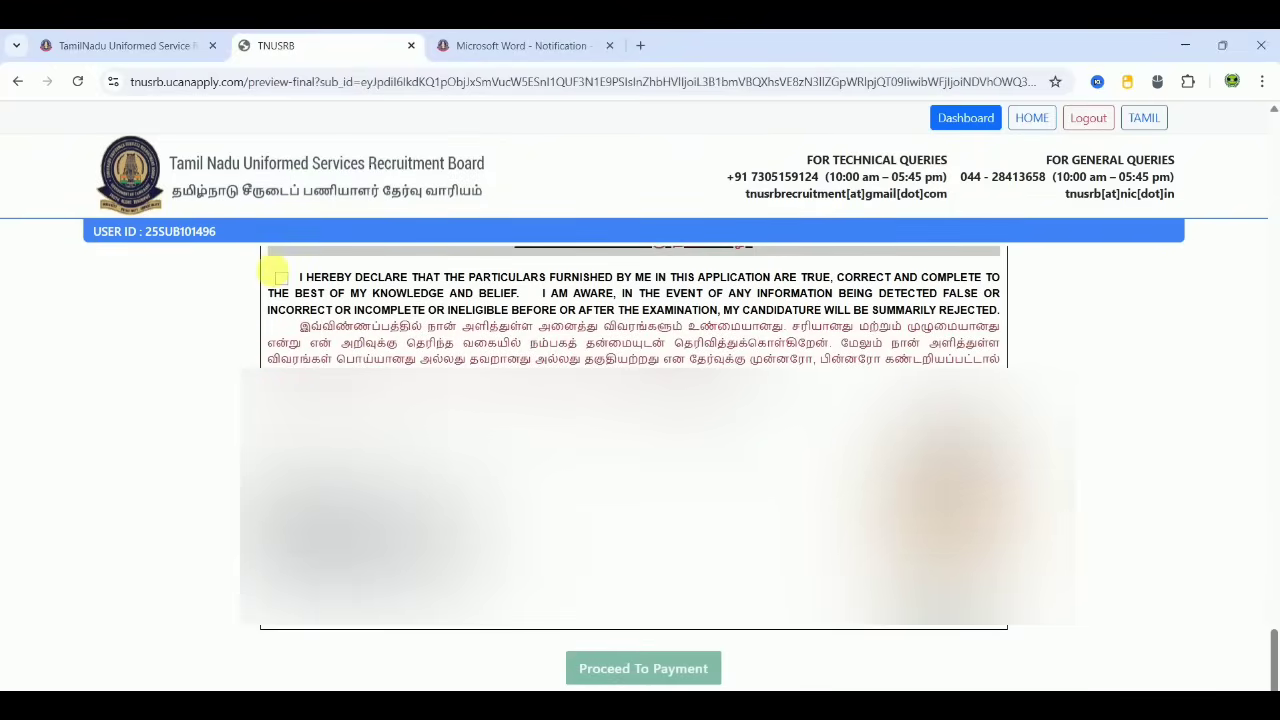
click(281, 278)
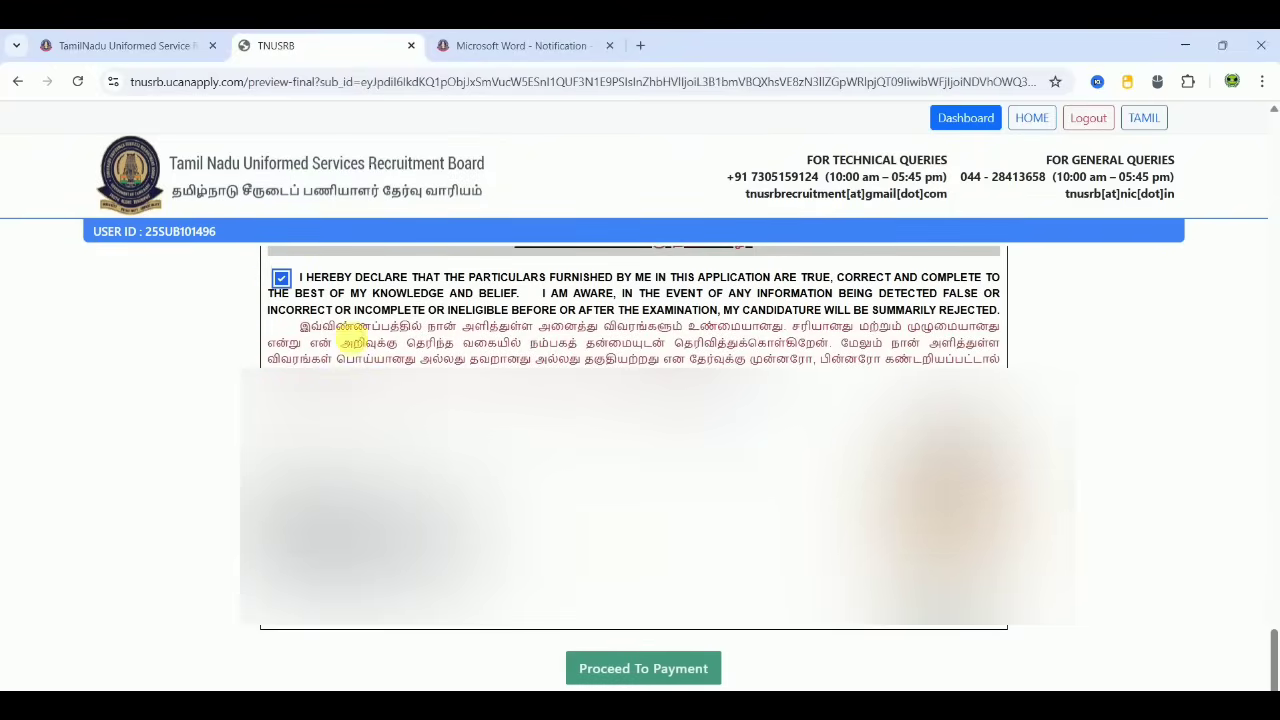
click(677, 680)
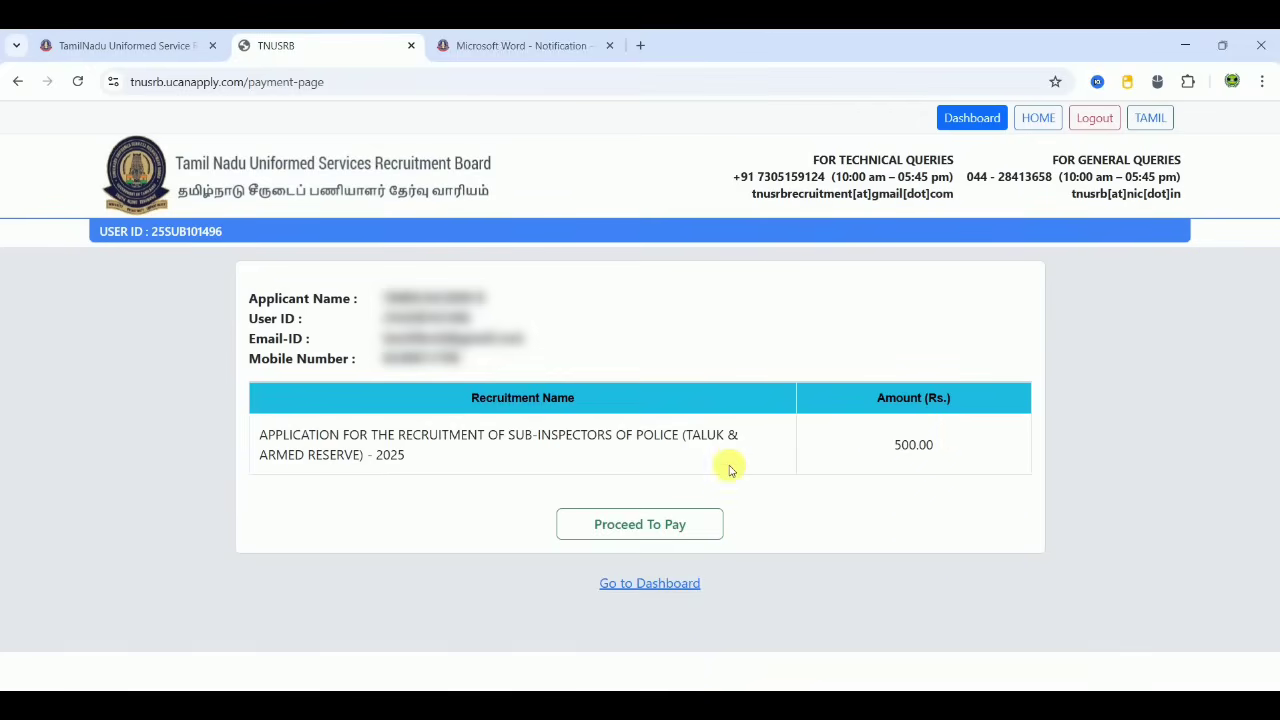
Proceed with paying the application fee through SBIePay and choose Internet Banking as the payment method.
click(673, 538)
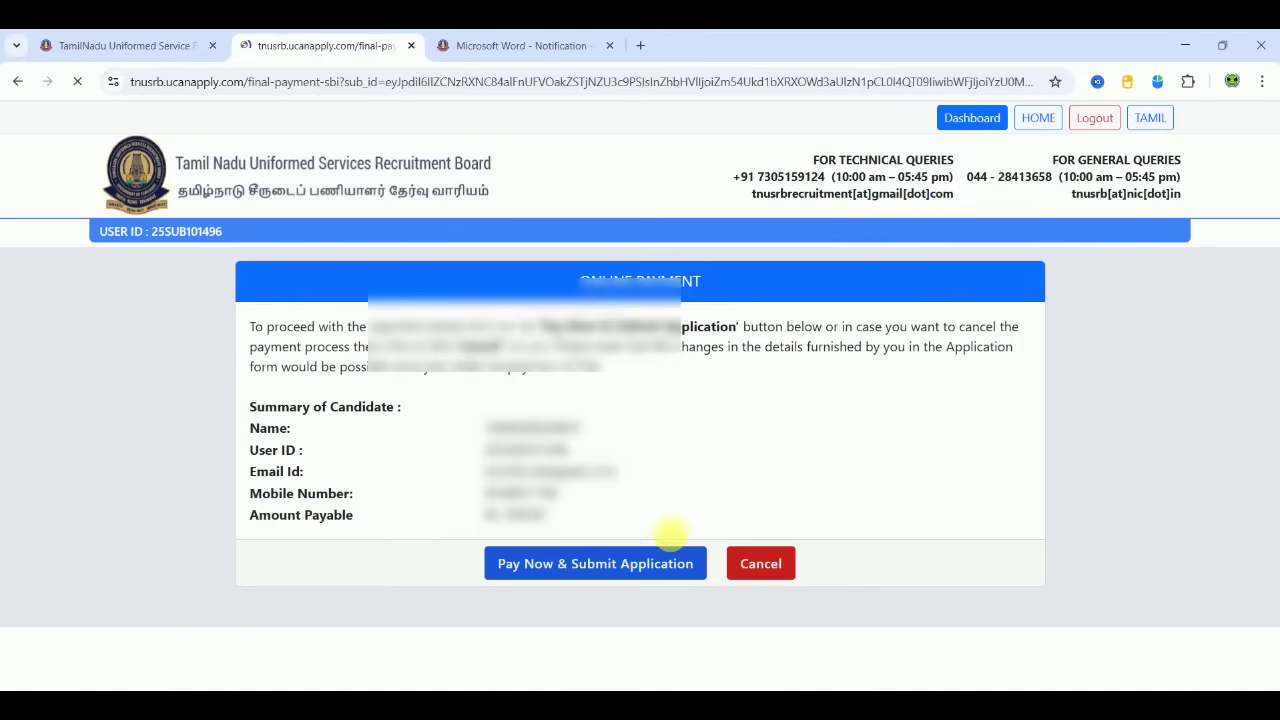
click(588, 573)
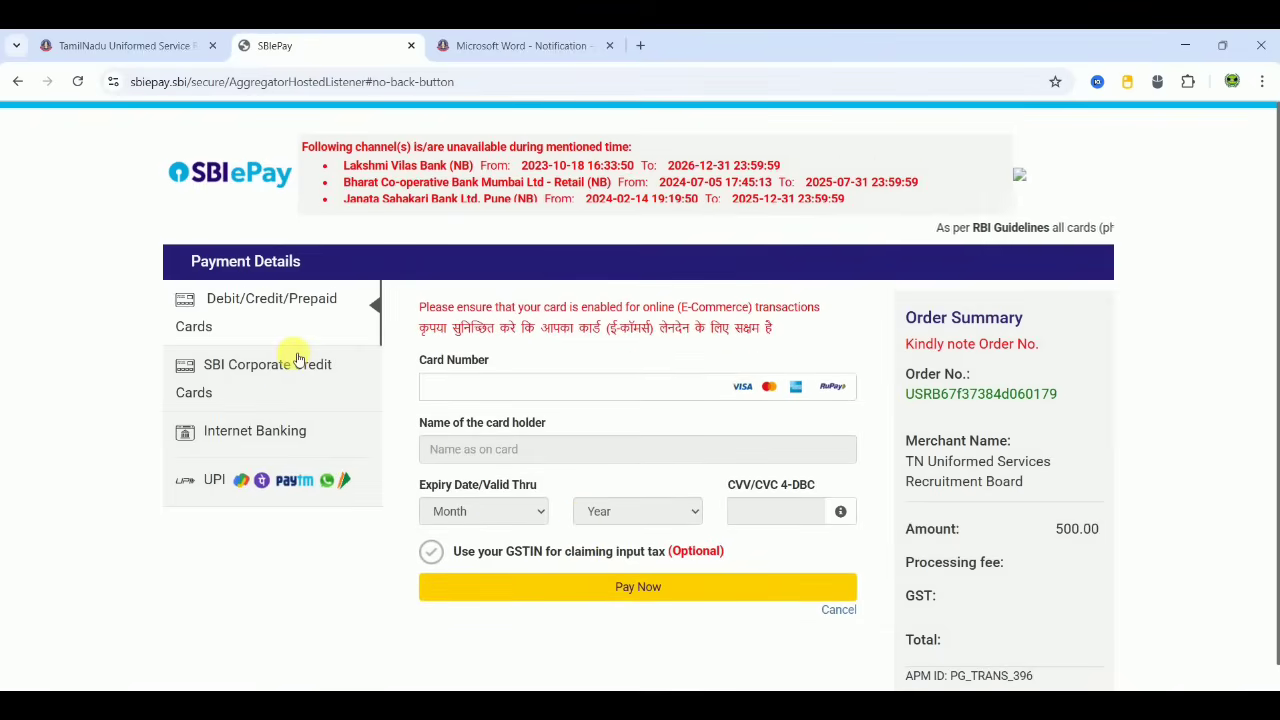
click(286, 429)
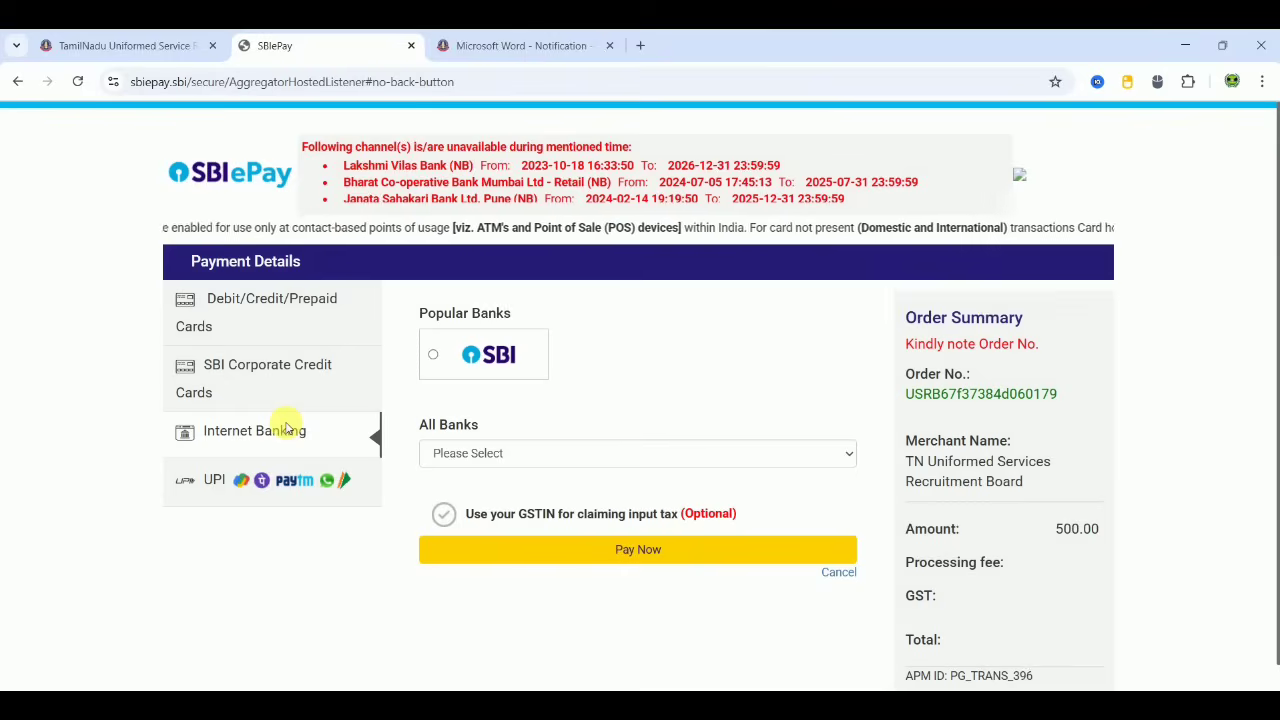
Switch to the Sub-Inspectors of Police 2025 notification PDF and go back to its first page.
click(567, 55)
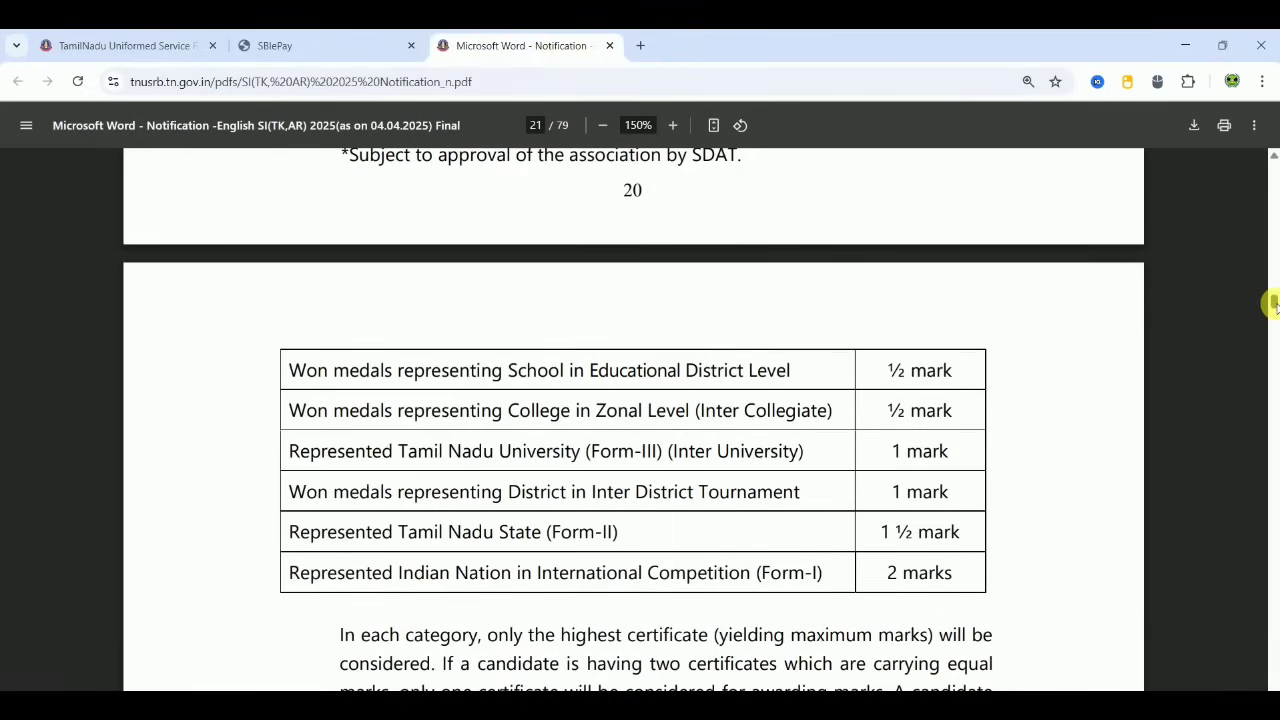
drag(1272, 303, 1262, 125)
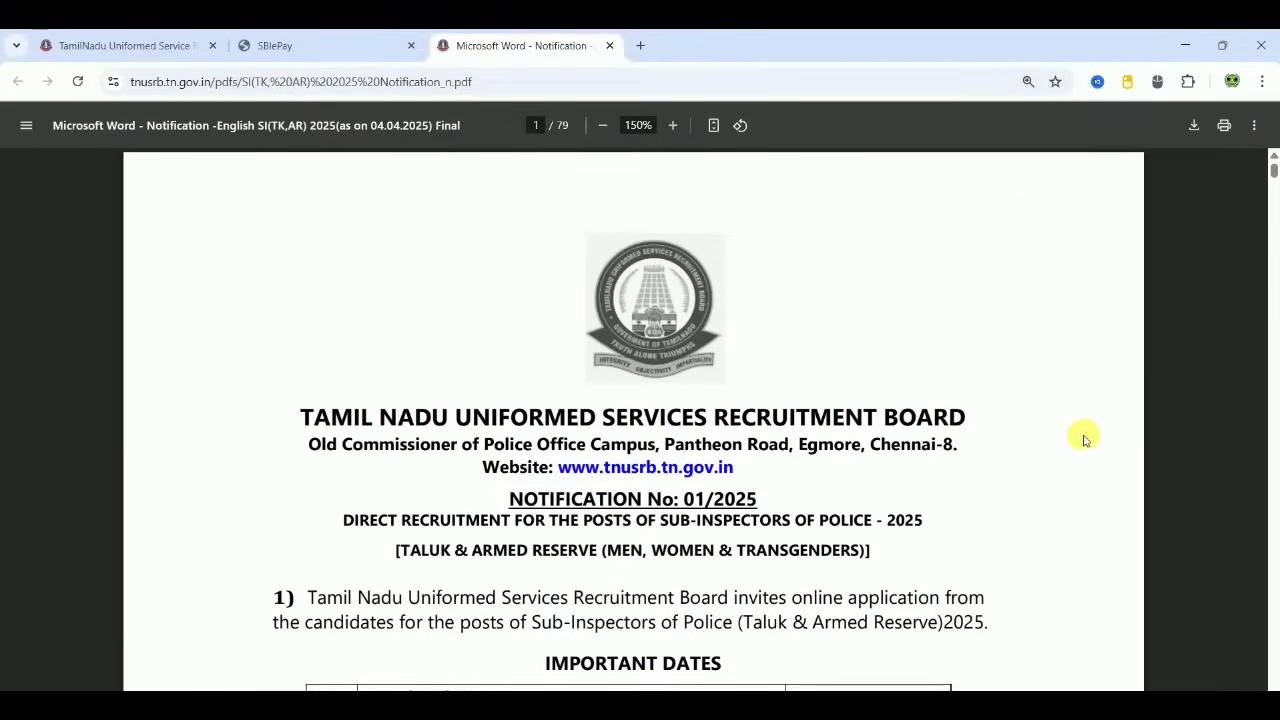